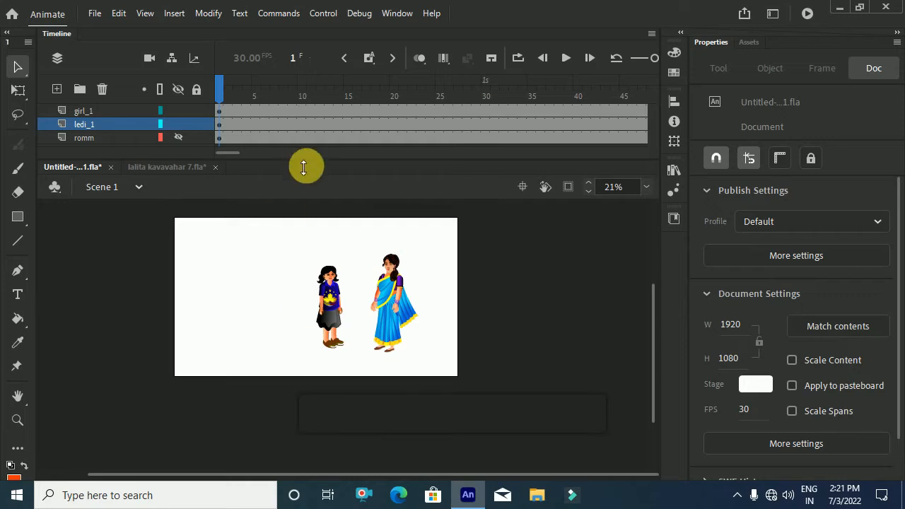
# - Compare the woman and girl in lalita kavavahar 7.fla with the characters in the untitled document
pyautogui.click(191, 165)
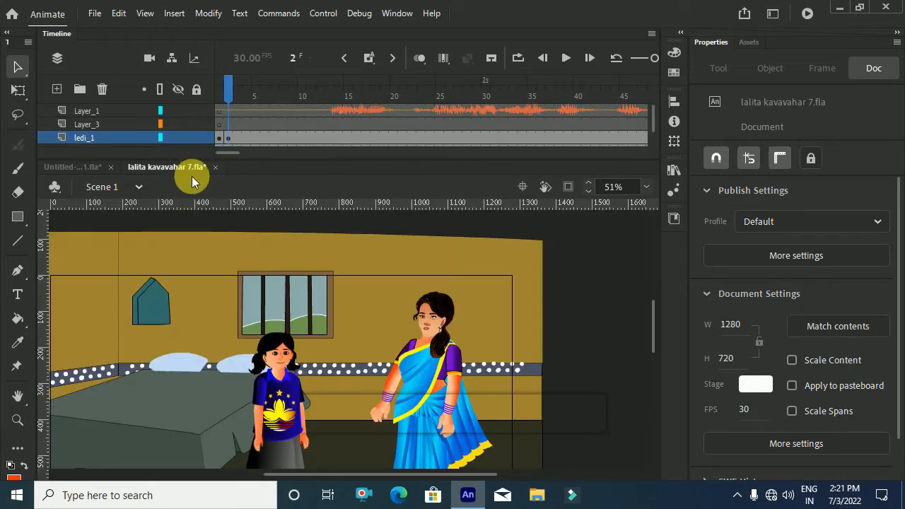
pyautogui.click(297, 442)
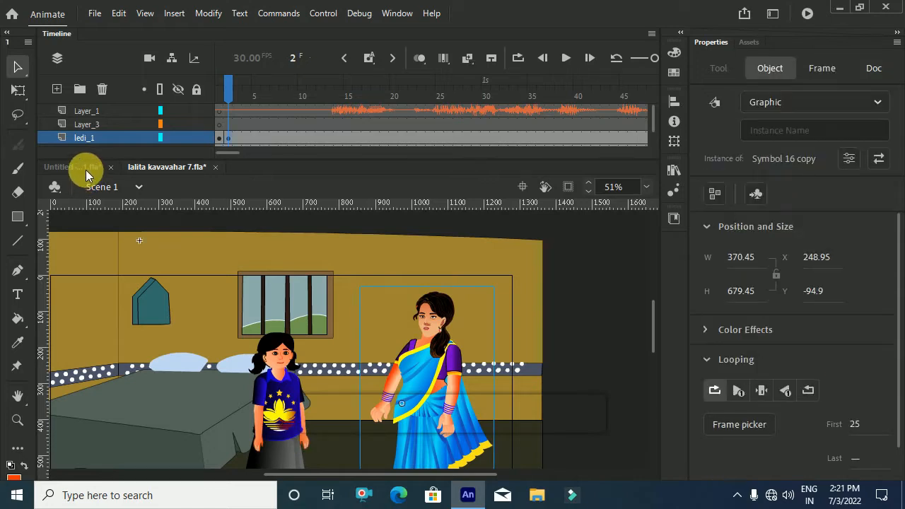
pyautogui.click(86, 170)
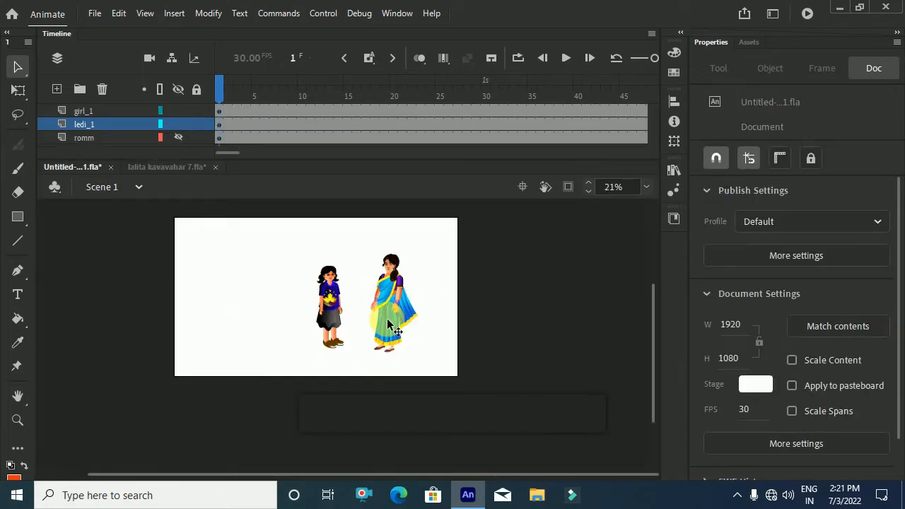
pyautogui.click(146, 169)
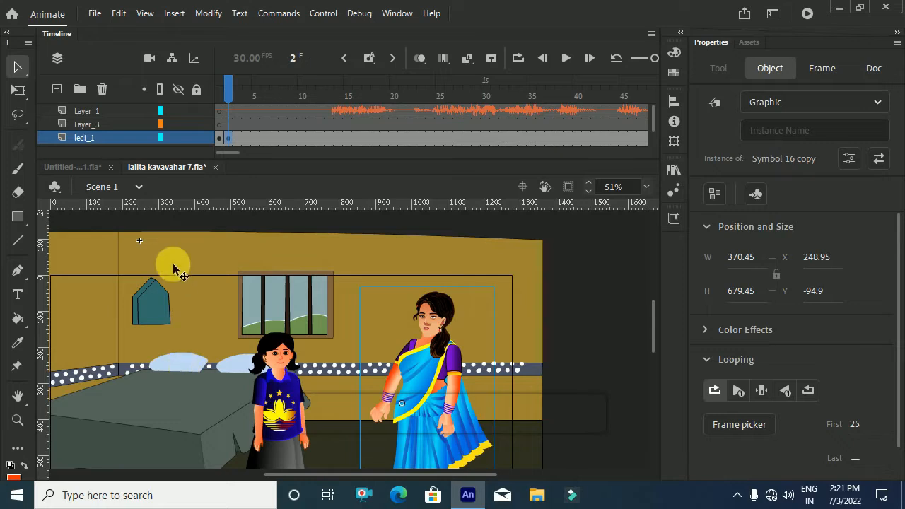
pyautogui.click(72, 168)
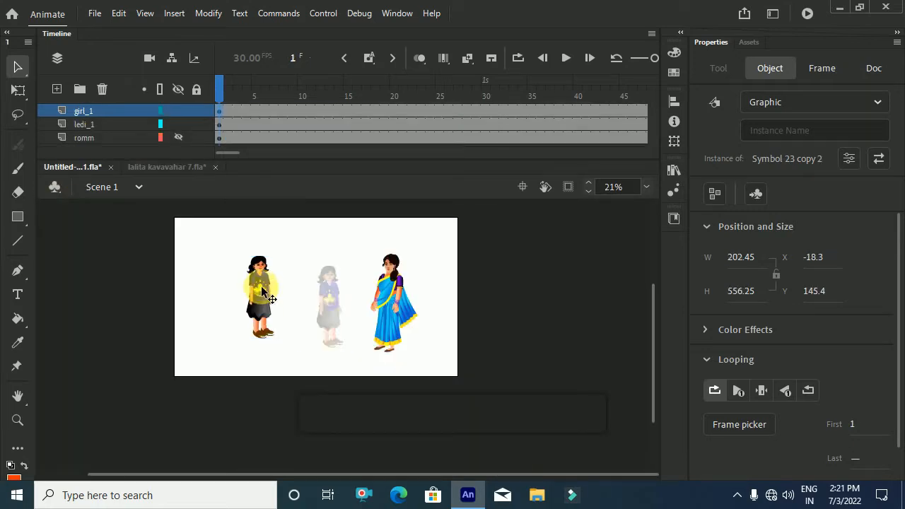
# - Move the woman in the blue saree left on the stage, closer to the girl
pyautogui.click(399, 298)
pyautogui.moveTo(400, 297); pyautogui.dragTo(346, 311)
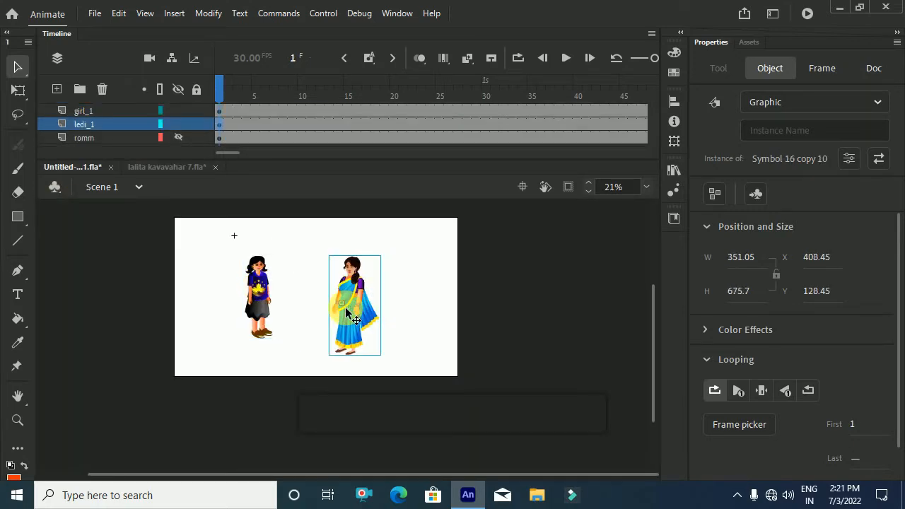
pyautogui.scroll(2, 346, 311)
pyautogui.click(216, 302)
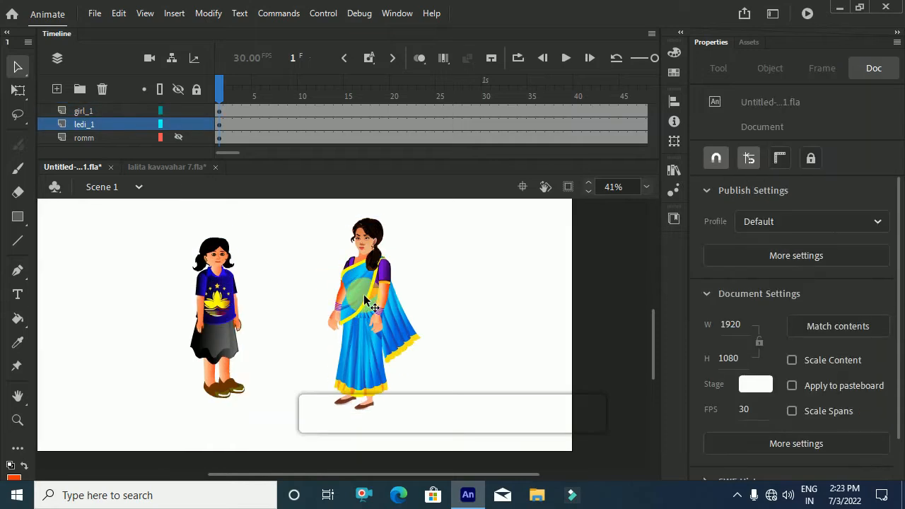
# - Open the woman's symbol for editing and insert keyframes at frame 10 on all her body-part layers
pyautogui.click(360, 302)
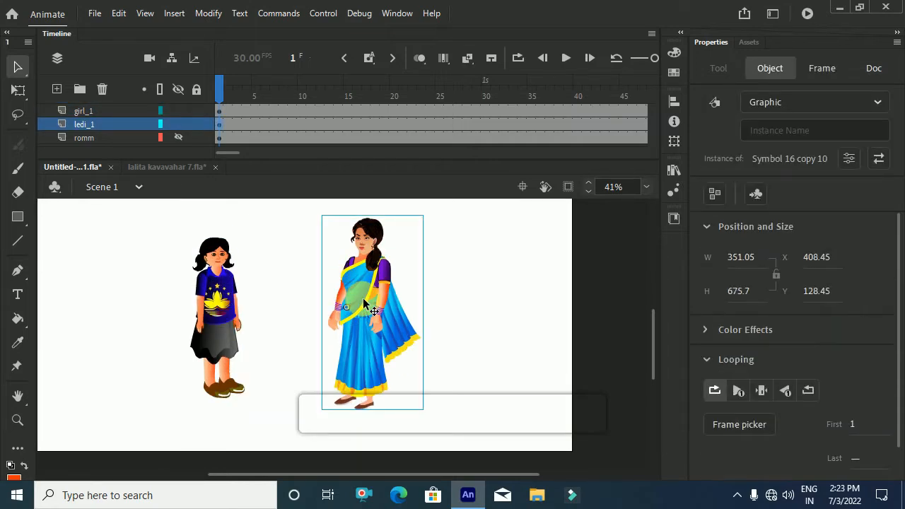
pyautogui.doubleClick(368, 279)
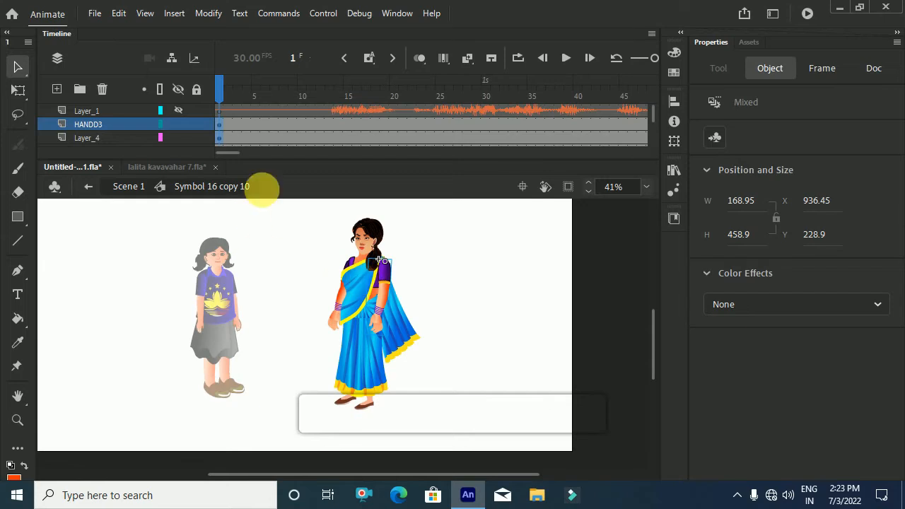
pyautogui.click(302, 124)
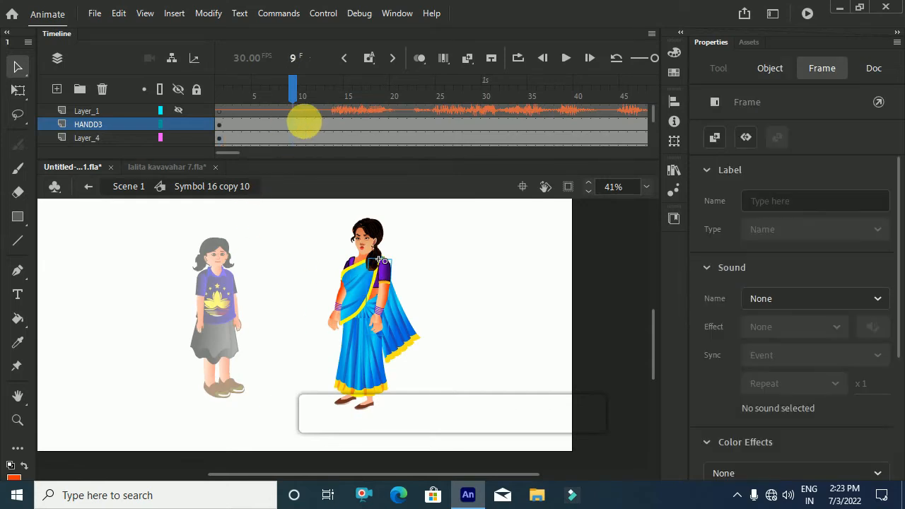
pyautogui.scroll(-2, 300, 124)
pyautogui.scroll(-4, 302, 236)
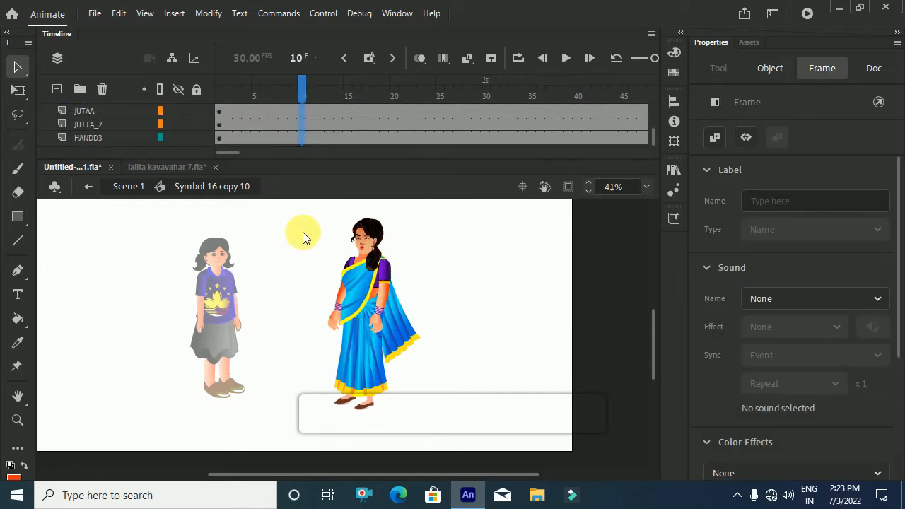
pyautogui.hotkey('ctrl', 'a')
pyautogui.press('F6')
# - Insert keyframes at frame 18 on all of the woman's body-part layers
pyautogui.scroll(3, 298, 139)
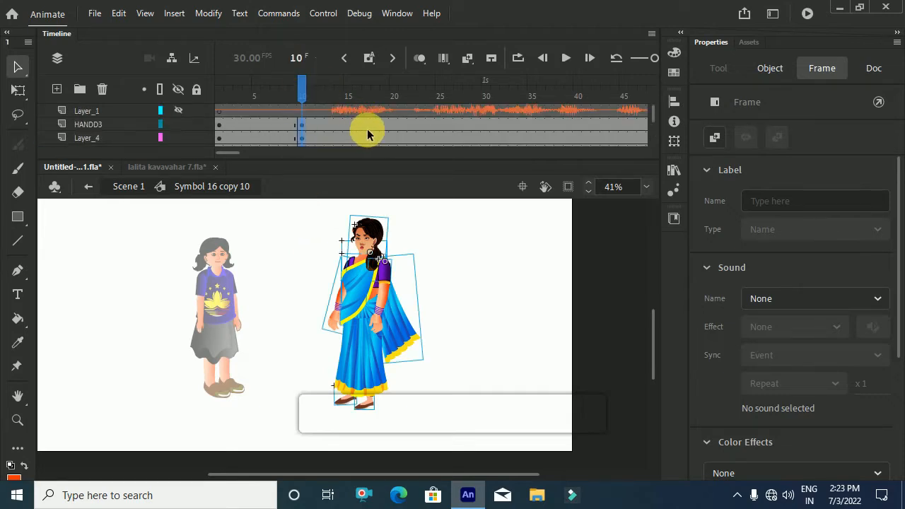
pyautogui.moveTo(379, 126); pyautogui.dragTo(377, 224)
pyautogui.press('F6')
pyautogui.scroll(5, 373, 139)
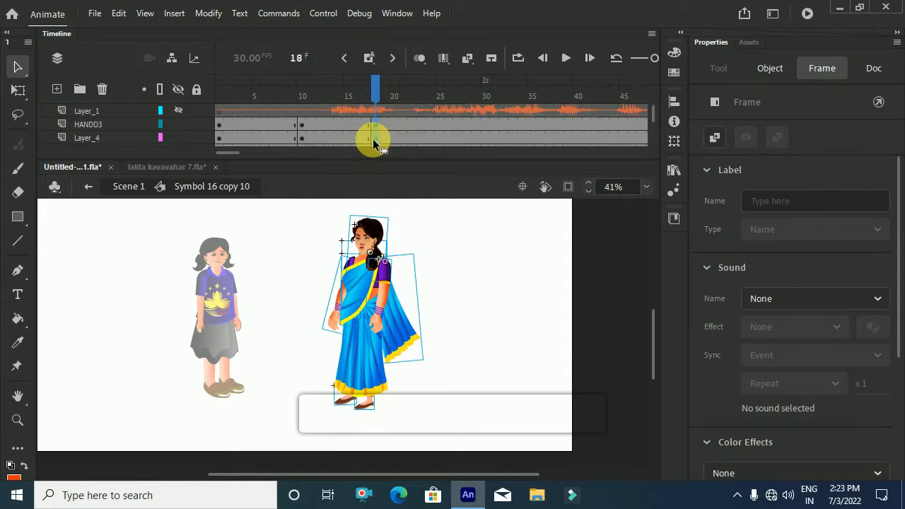
# - Insert keyframes at frame 26 on all of the woman's body-part layers
pyautogui.click(456, 125)
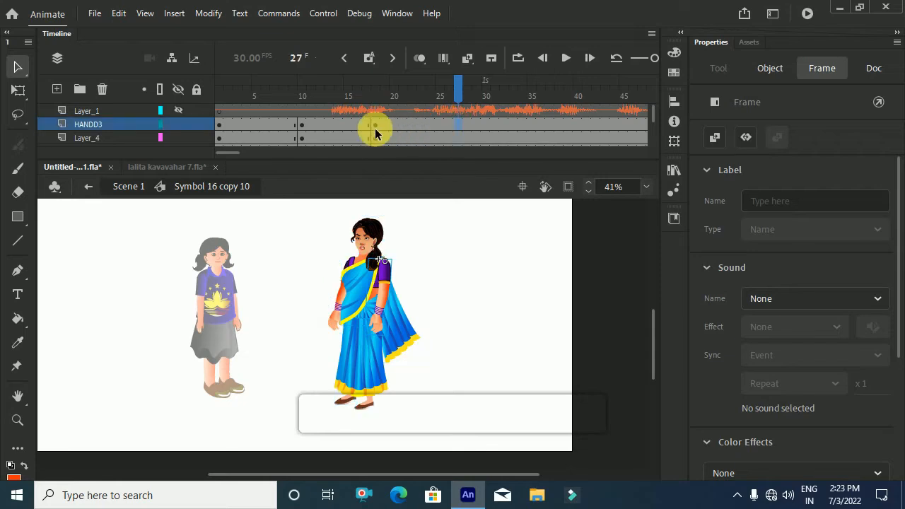
pyautogui.click(440, 124)
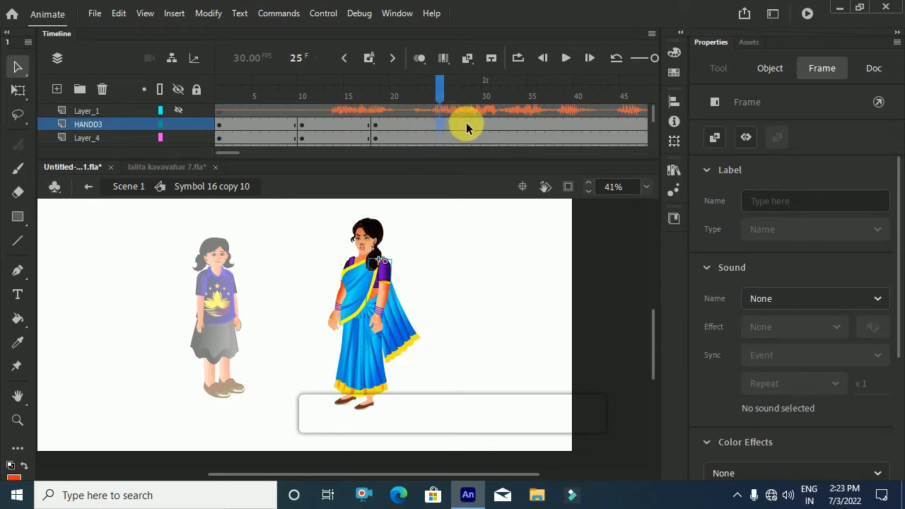
pyautogui.click(373, 125)
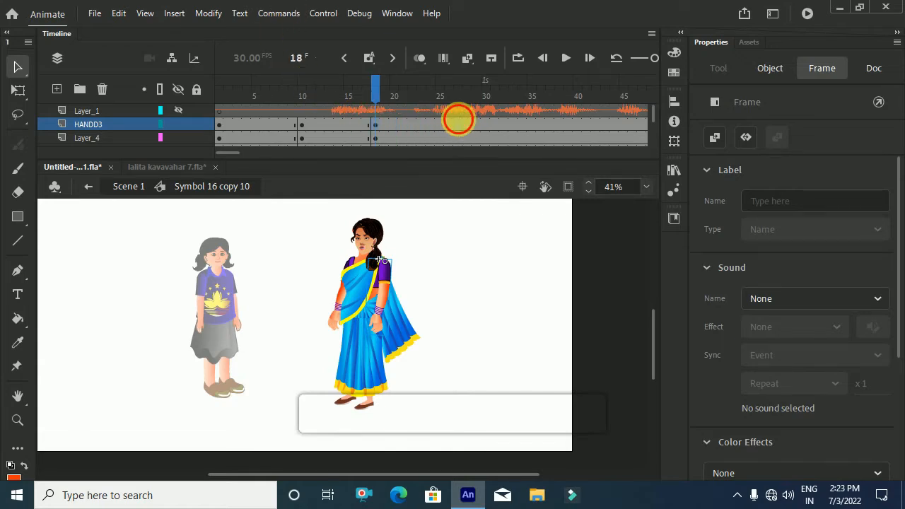
pyautogui.click(459, 124)
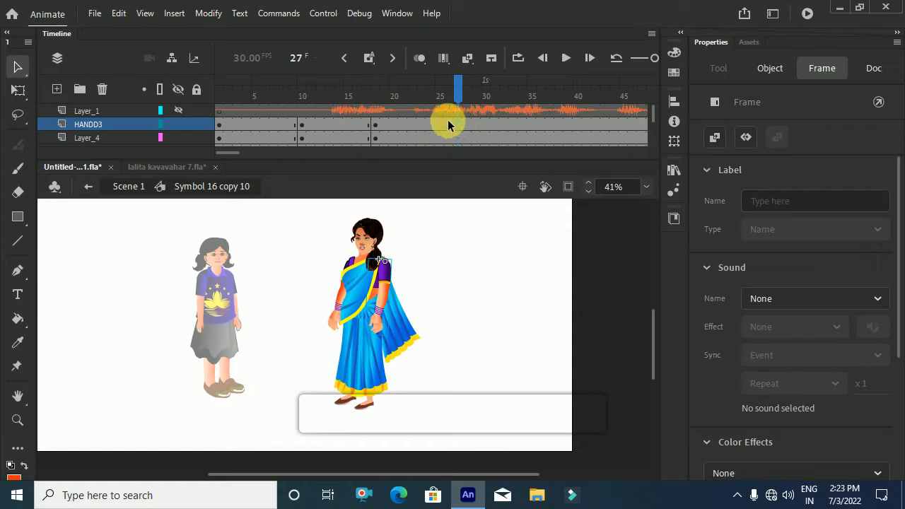
pyautogui.click(448, 120)
pyautogui.scroll(-3, 450, 127)
pyautogui.moveTo(453, 212); pyautogui.dragTo(453, 211)
pyautogui.press('F6')
pyautogui.scroll(3, 441, 129)
# - Create classic tweens on the body-part layers across keyframes 10, 18 and 26, with a classic ease of 100
pyautogui.moveTo(348, 126); pyautogui.dragTo(402, 222)
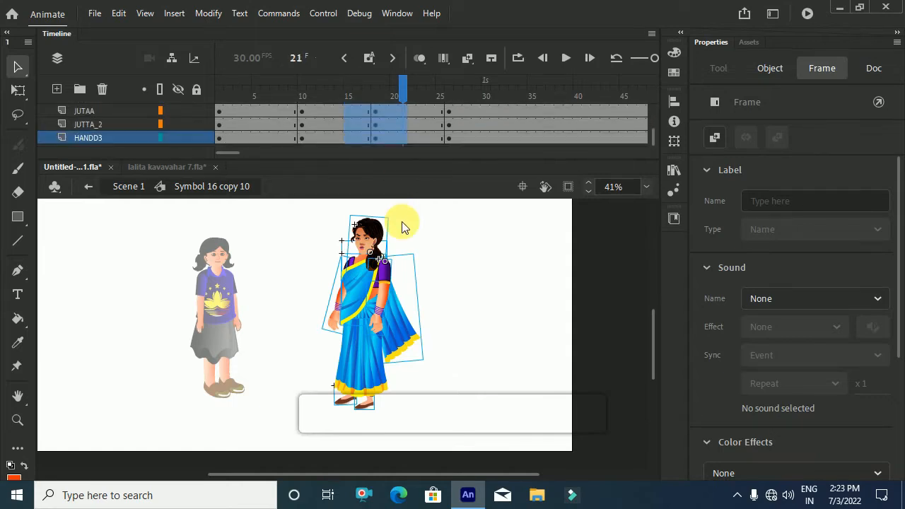
pyautogui.rightClick(394, 125)
pyautogui.click(425, 66)
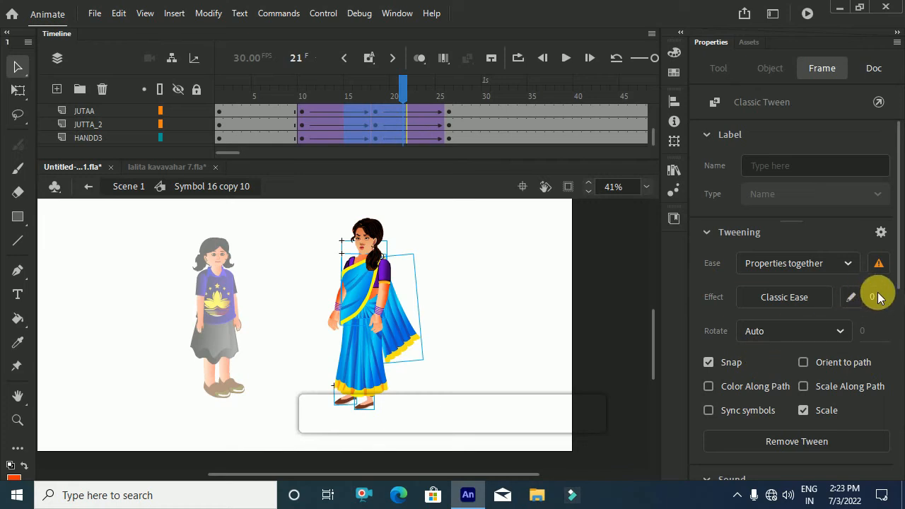
pyautogui.write('100')
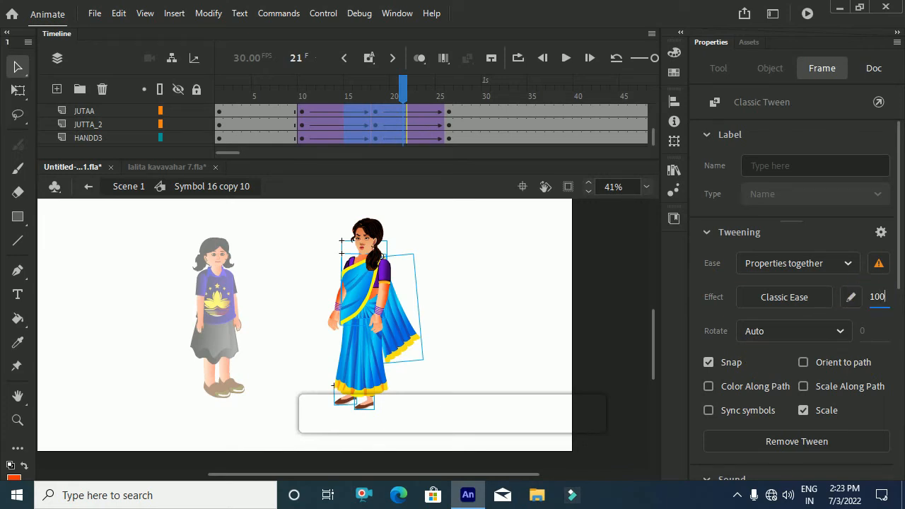
pyautogui.press('Return')
pyautogui.scroll(5, 350, 131)
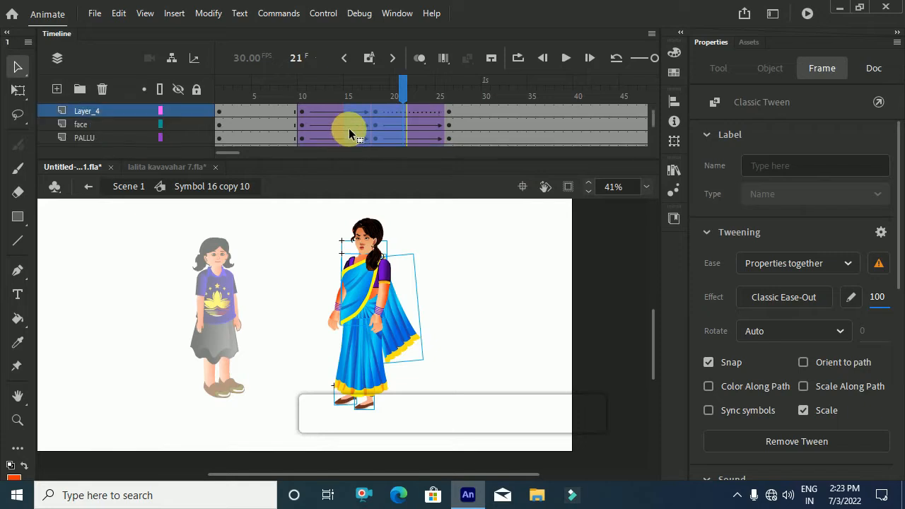
# - Set a negative classic ease on the body-part tweens between frames 10 and 18
pyautogui.click(324, 126)
pyautogui.moveTo(336, 124); pyautogui.dragTo(356, 298)
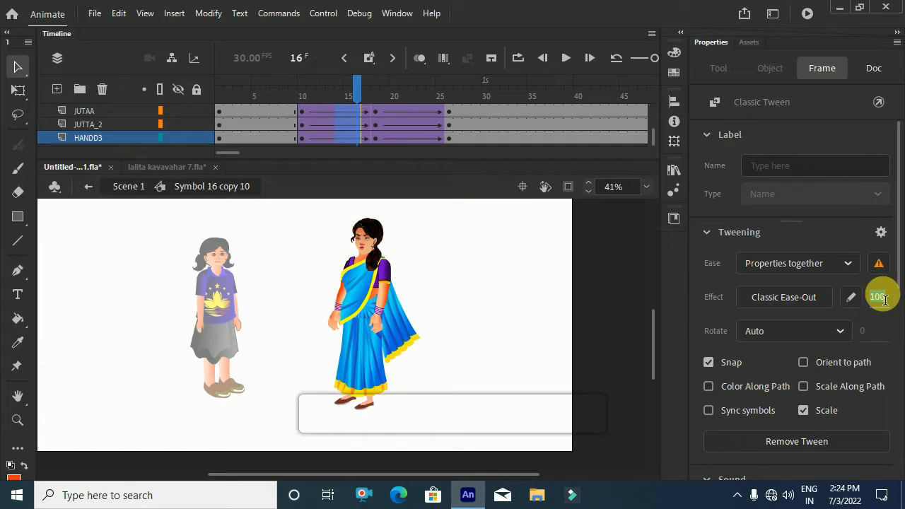
pyautogui.write('-')
pyautogui.press('Return')
# - At frame 18, select the woman's upper-body parts for Free Transform and move their transformation point down to the waist
pyautogui.click(375, 92)
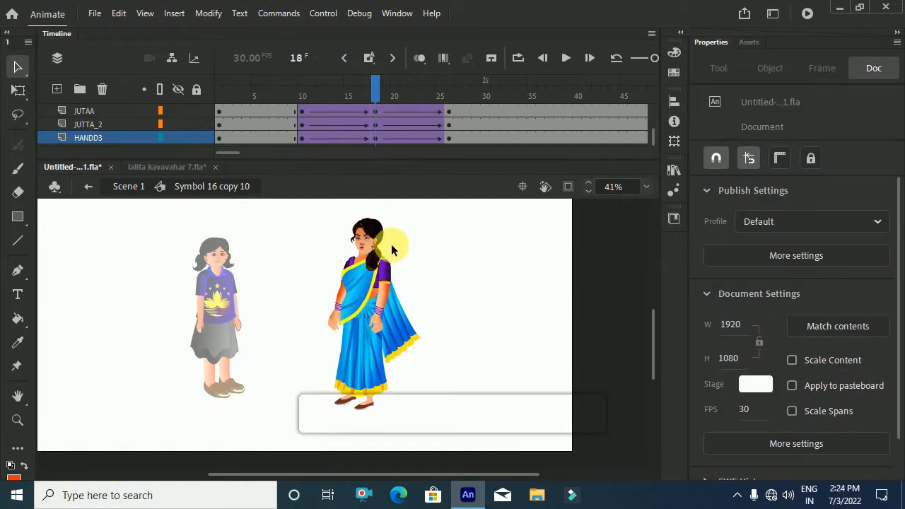
pyautogui.scroll(-1, 392, 247)
pyautogui.scroll(1, 392, 247)
pyautogui.click(403, 264)
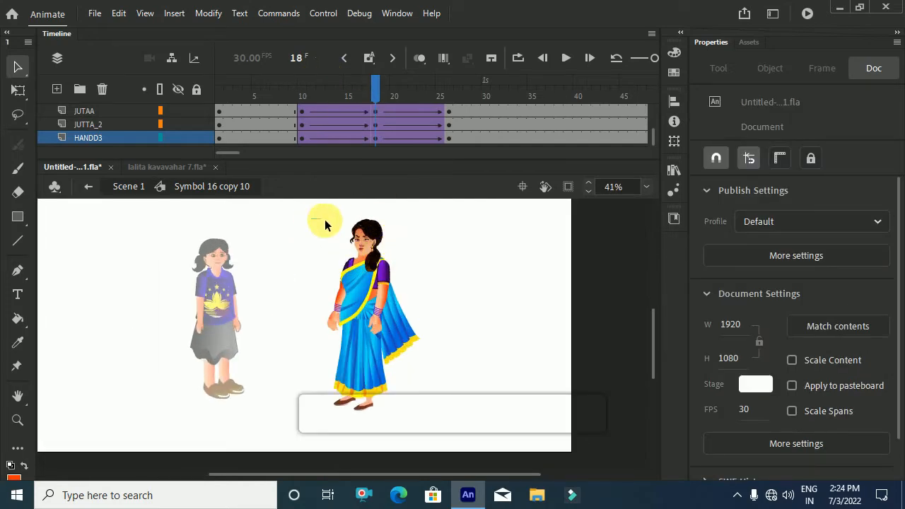
pyautogui.moveTo(315, 221); pyautogui.dragTo(397, 313)
pyautogui.click(454, 246)
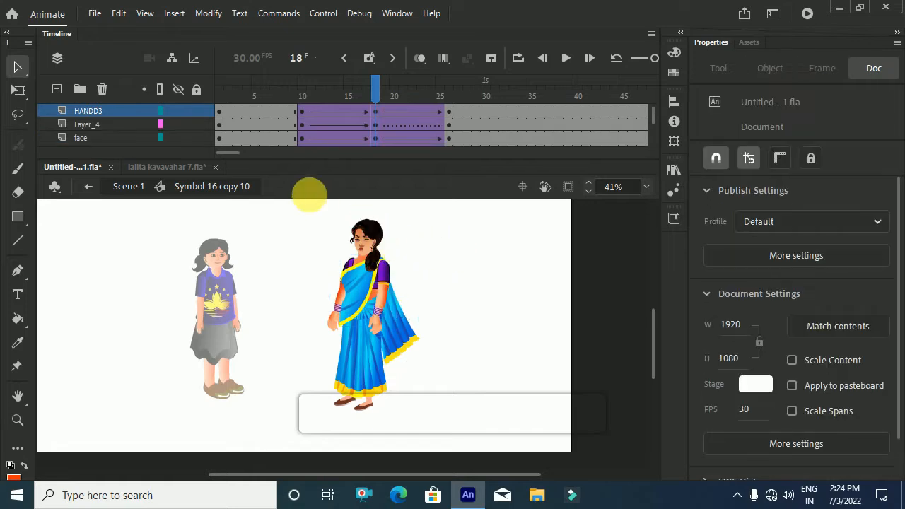
pyautogui.moveTo(318, 218); pyautogui.dragTo(418, 324)
pyautogui.scroll(1, 374, 263)
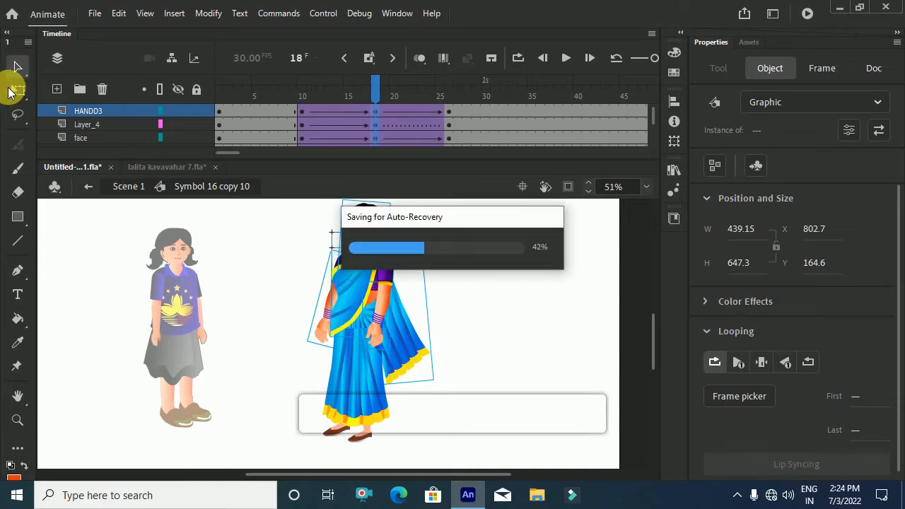
pyautogui.click(15, 91)
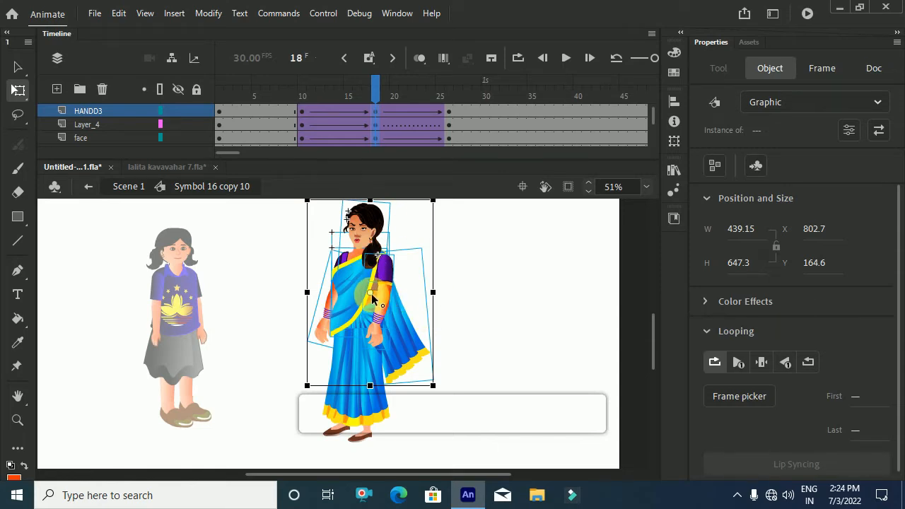
pyautogui.moveTo(370, 292); pyautogui.dragTo(360, 329)
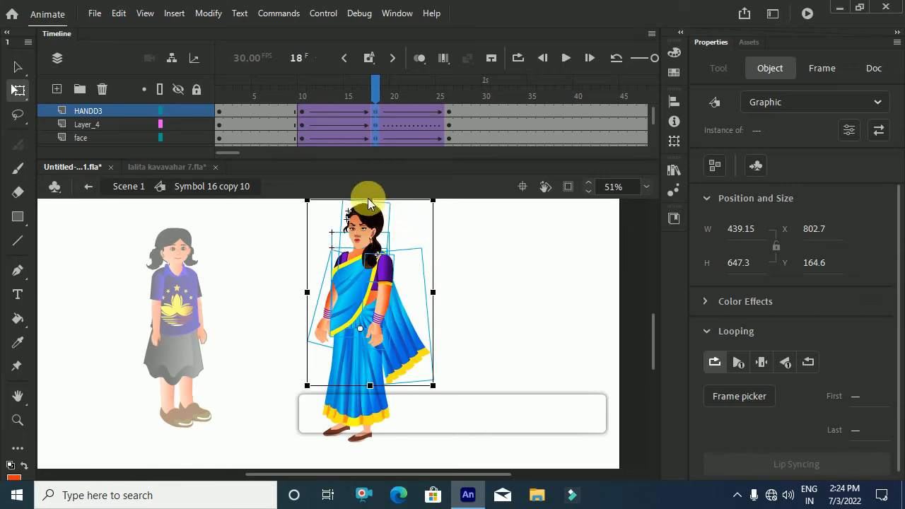
# - Squash the selected upper-body parts downward from the head to a height of about 602 at frame 18
pyautogui.scroll(1, 372, 202)
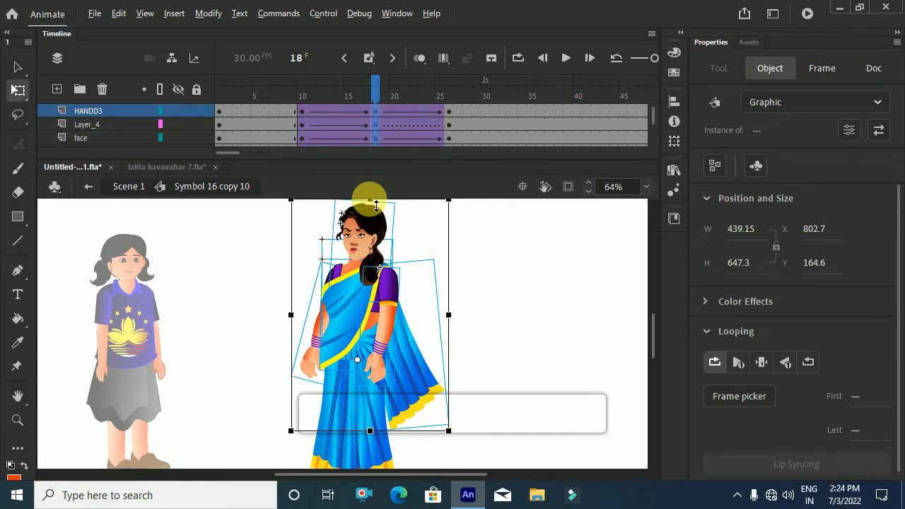
pyautogui.moveTo(377, 205); pyautogui.dragTo(379, 221)
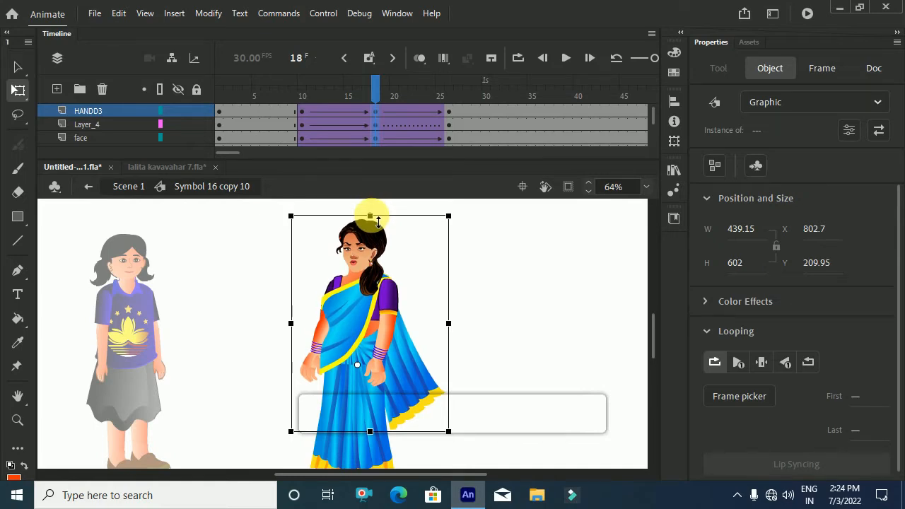
pyautogui.click(396, 264)
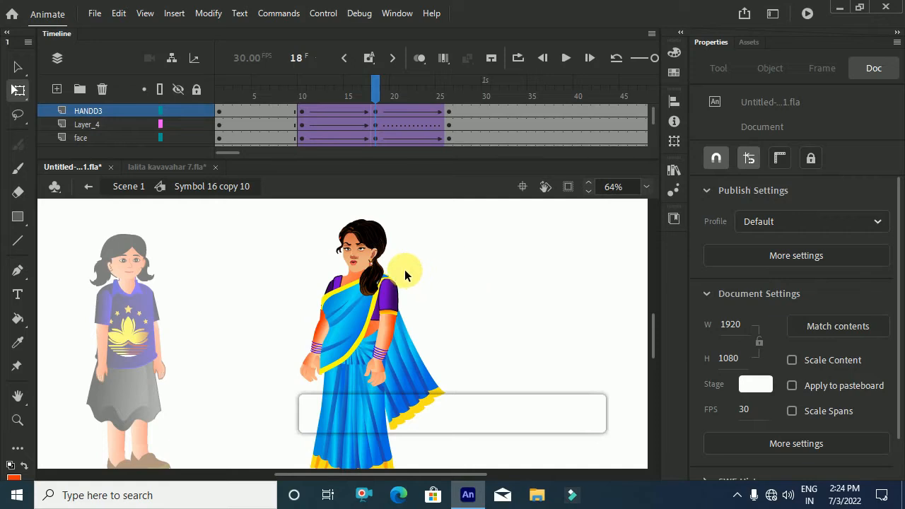
# - Nudge the woman's head down onto her neck at frame 18, to a Y position of about 256
pyautogui.click(366, 243)
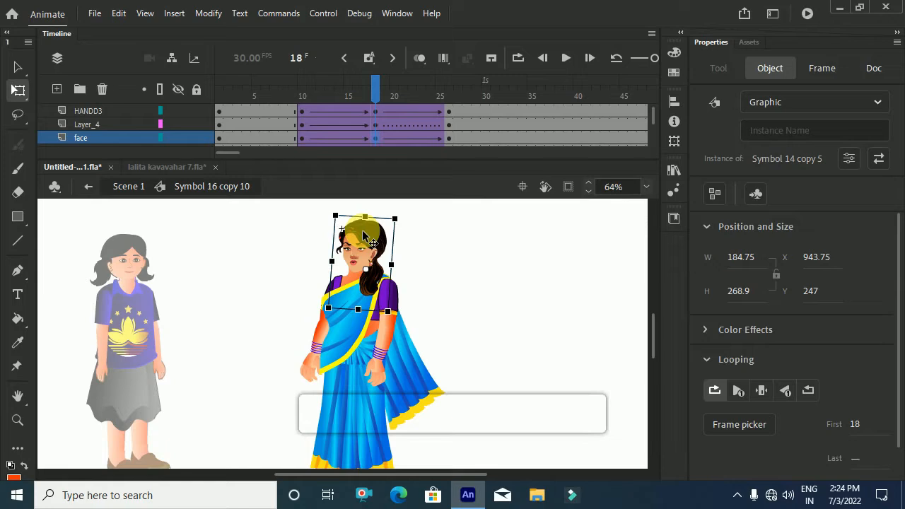
pyautogui.press('Down')
pyautogui.press('Down')
pyautogui.press('Down')
pyautogui.press('Down')
pyautogui.press('Down')
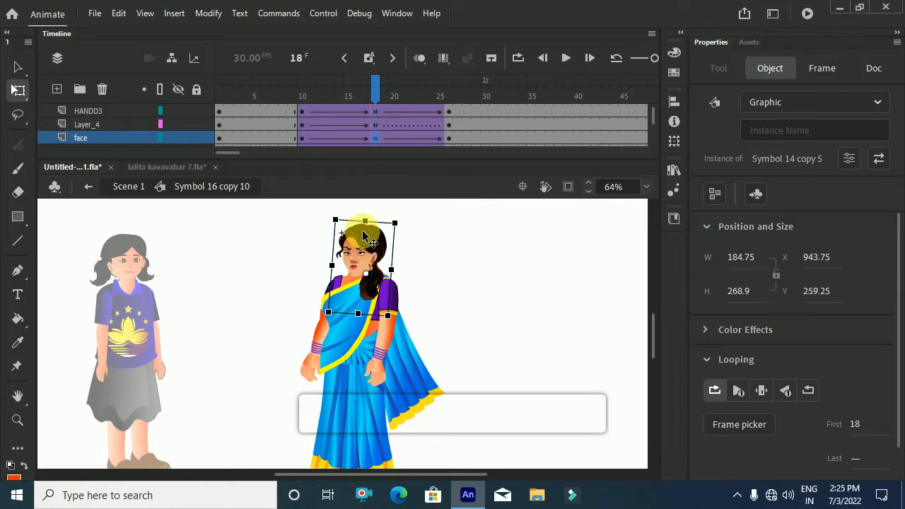
pyautogui.scroll(4, 361, 233)
pyautogui.scroll(-3, 368, 255)
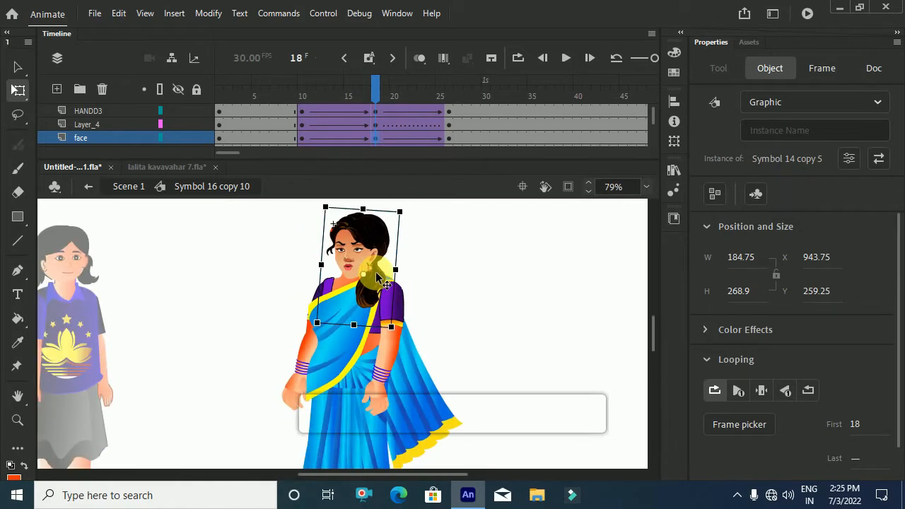
pyautogui.scroll(1, 378, 277)
pyautogui.press('Up')
pyautogui.press('Up')
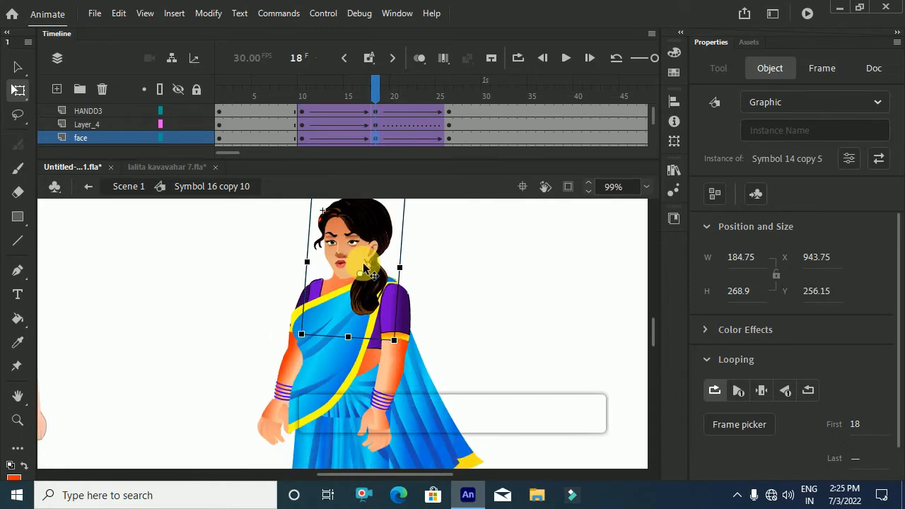
# - At frame 26, select the woman's upper-body parts for Free Transform and move their transformation point down to the waist
pyautogui.scroll(-1, 366, 265)
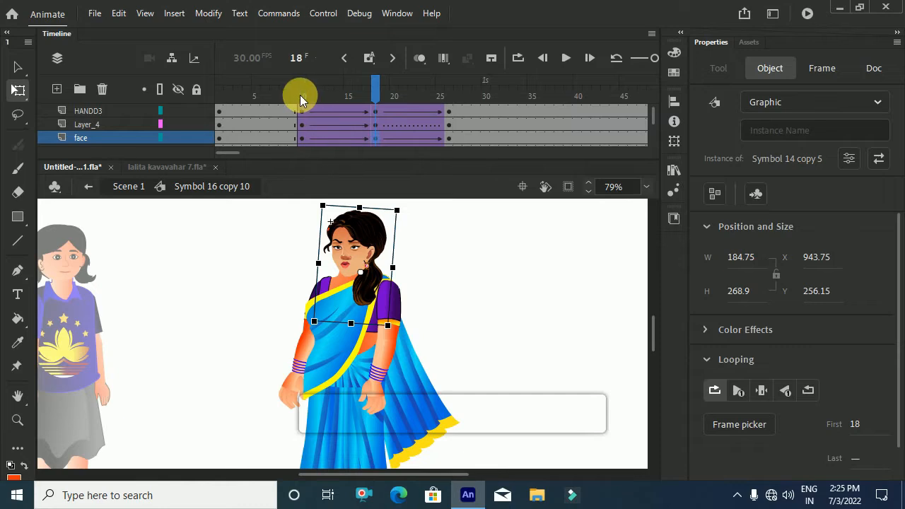
pyautogui.press('.')
pyautogui.moveTo(385, 130)
pyautogui.mouseDown()
pyautogui.moveTo(359, 130)
pyautogui.moveTo(377, 132)
pyautogui.mouseUp()
pyautogui.click(451, 109)
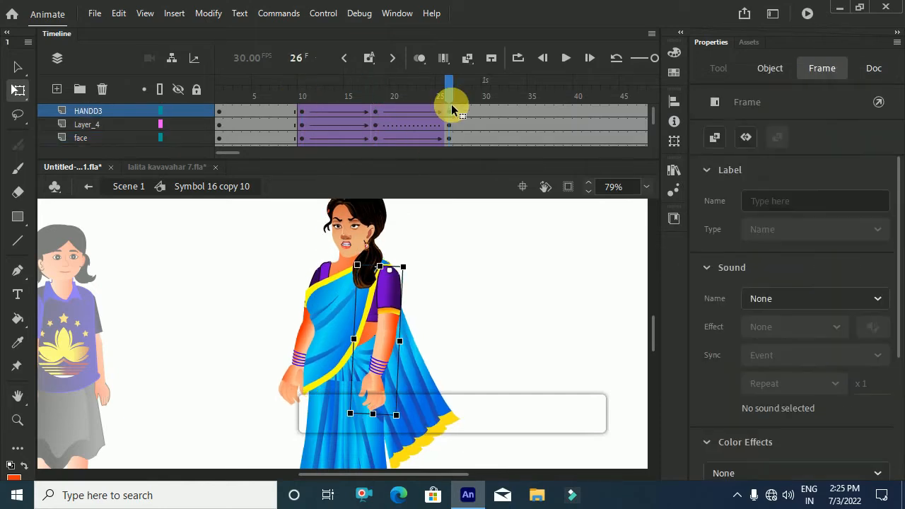
pyautogui.click(484, 260)
pyautogui.scroll(-2, 370, 257)
pyautogui.moveTo(277, 221); pyautogui.dragTo(358, 335)
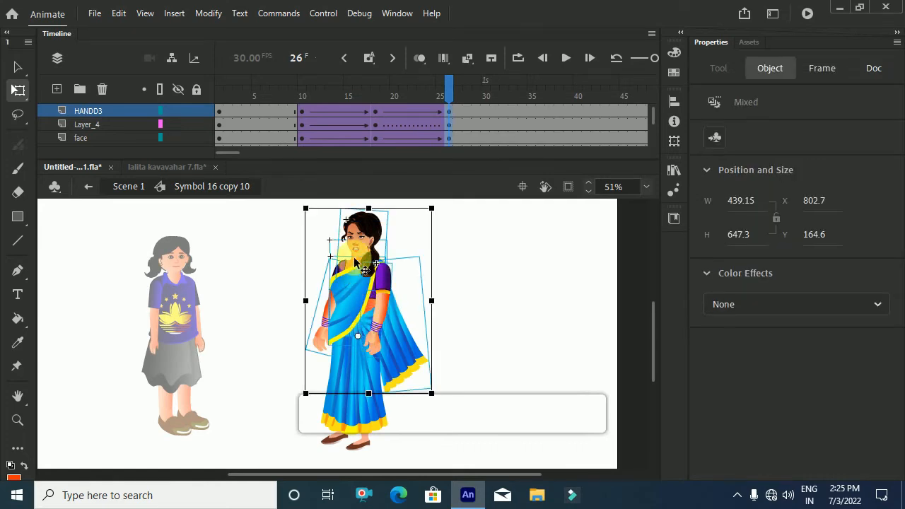
pyautogui.click(356, 338)
pyautogui.scroll(5, 413, 248)
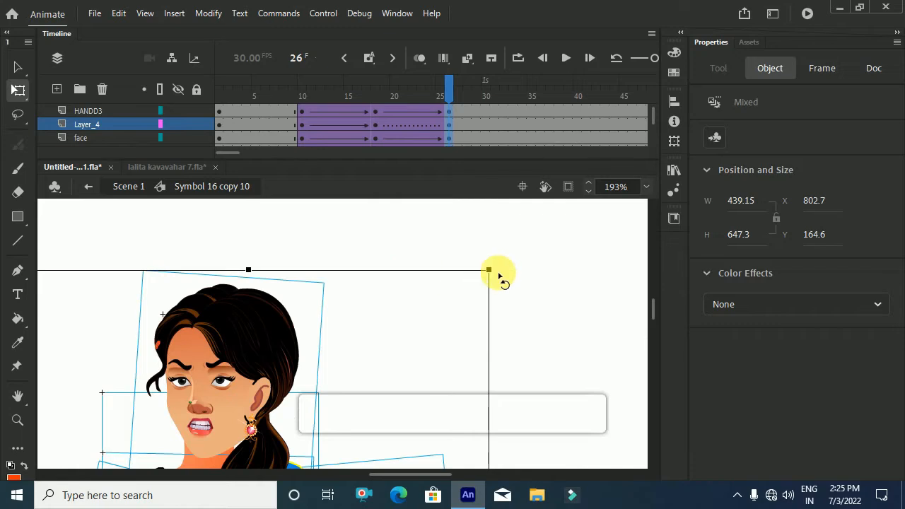
# - Rotate the selected upper body slightly counterclockwise about the waist at frame 26 and scrub the timeline to check the motion
pyautogui.moveTo(497, 273); pyautogui.dragTo(464, 278)
pyautogui.scroll(-3, 465, 281)
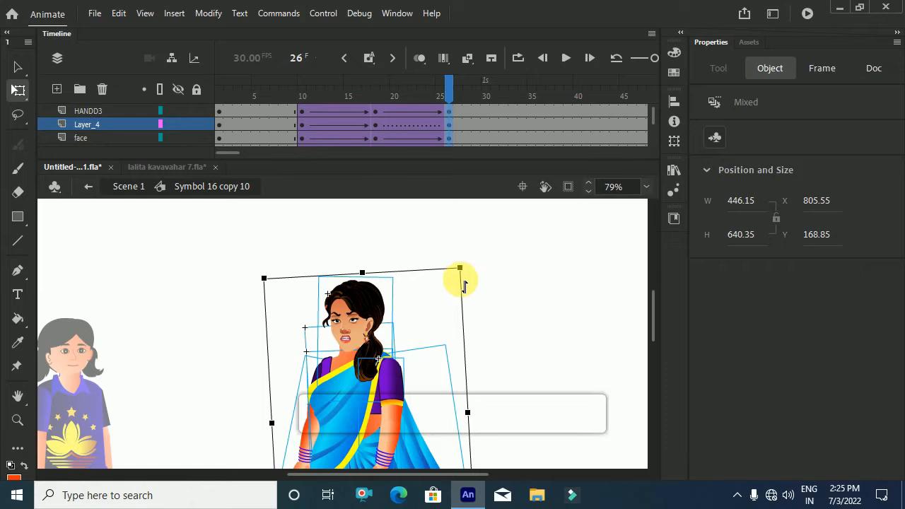
pyautogui.scroll(-1, 465, 282)
pyautogui.scroll(4, 469, 280)
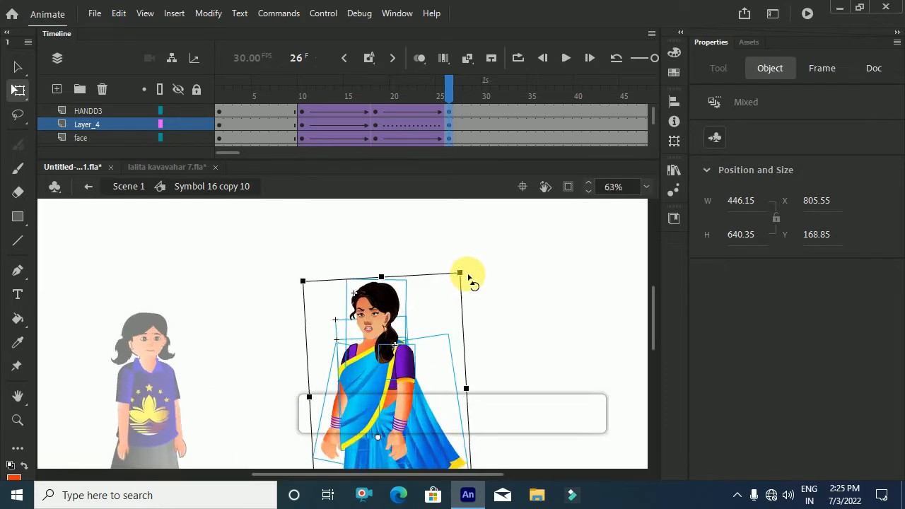
pyautogui.moveTo(459, 282); pyautogui.dragTo(453, 280)
pyautogui.scroll(-3, 453, 280)
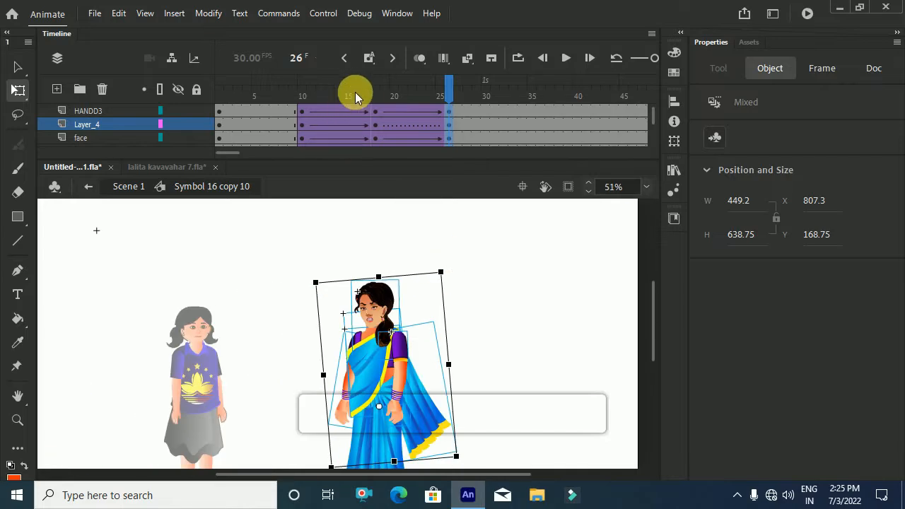
pyautogui.click(373, 89)
pyautogui.moveTo(302, 104); pyautogui.dragTo(439, 210)
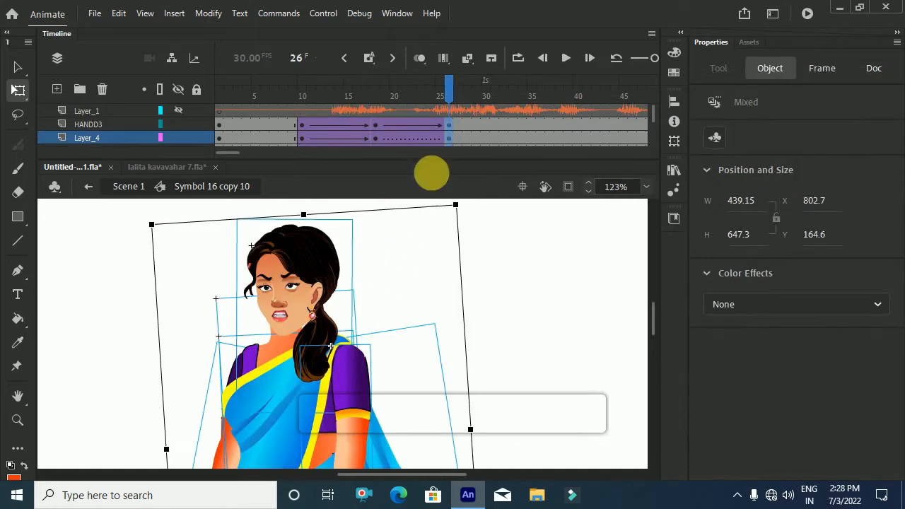
# - Try to rotate the upper body further counterclockwise at frame 26, and undo that rotation
pyautogui.moveTo(464, 207); pyautogui.dragTo(442, 207)
pyautogui.scroll(-2, 401, 254)
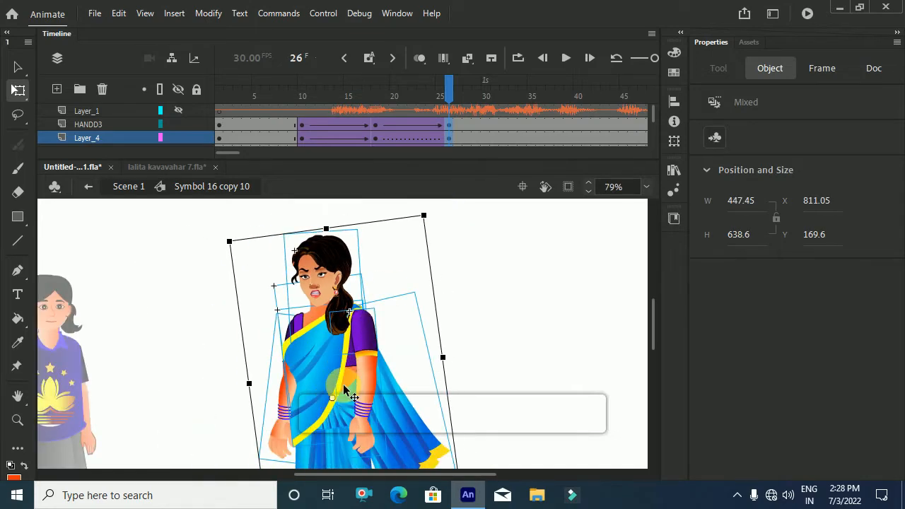
pyautogui.hotkey('ctrl', 'z')
# - Reposition the upper-body selection's transformation point at the woman's waist at frame 26
pyautogui.scroll(-2, 340, 388)
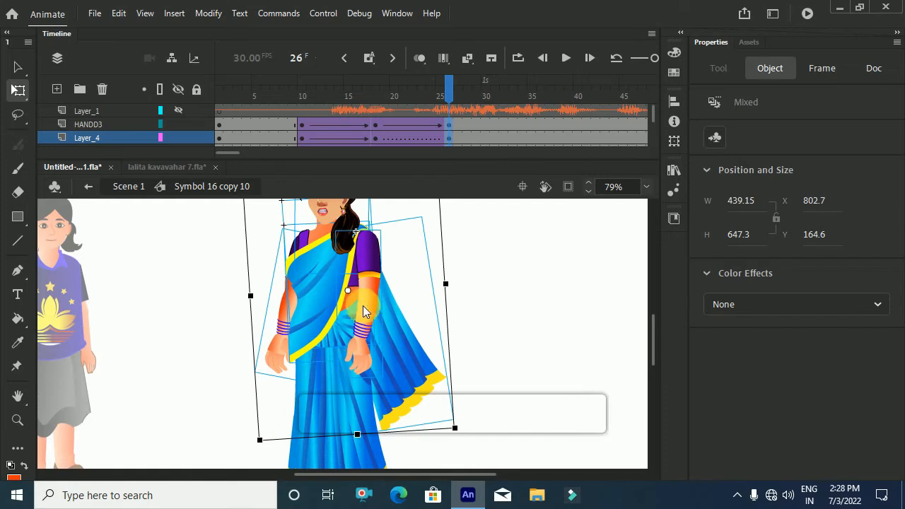
pyautogui.moveTo(349, 293); pyautogui.dragTo(326, 341)
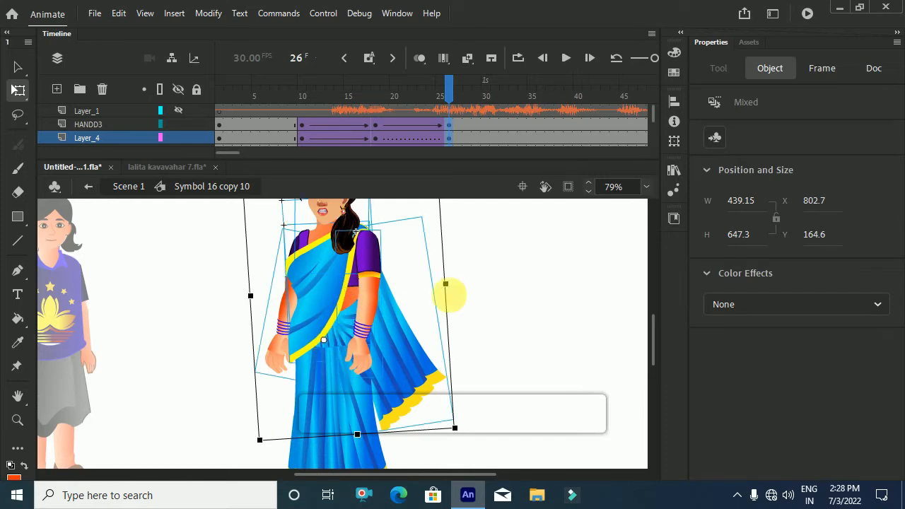
pyautogui.click(509, 275)
pyautogui.scroll(-4, 453, 316)
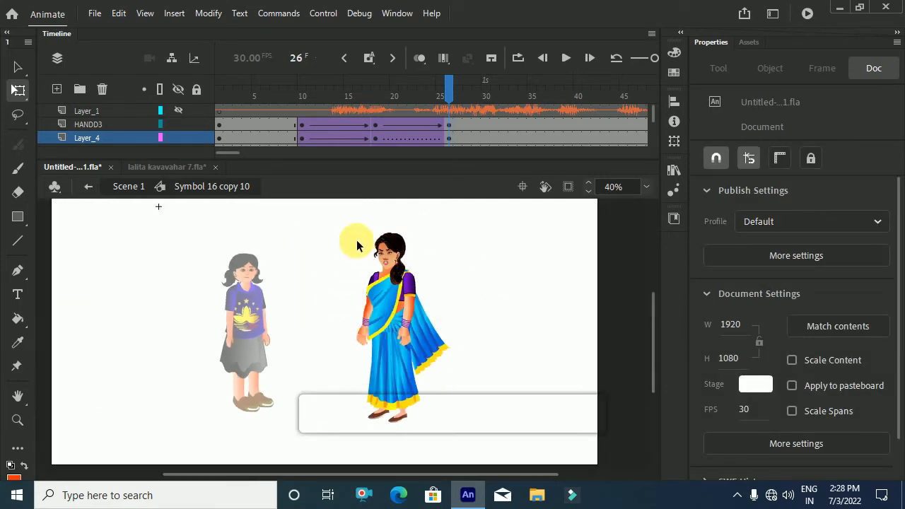
pyautogui.click(407, 304)
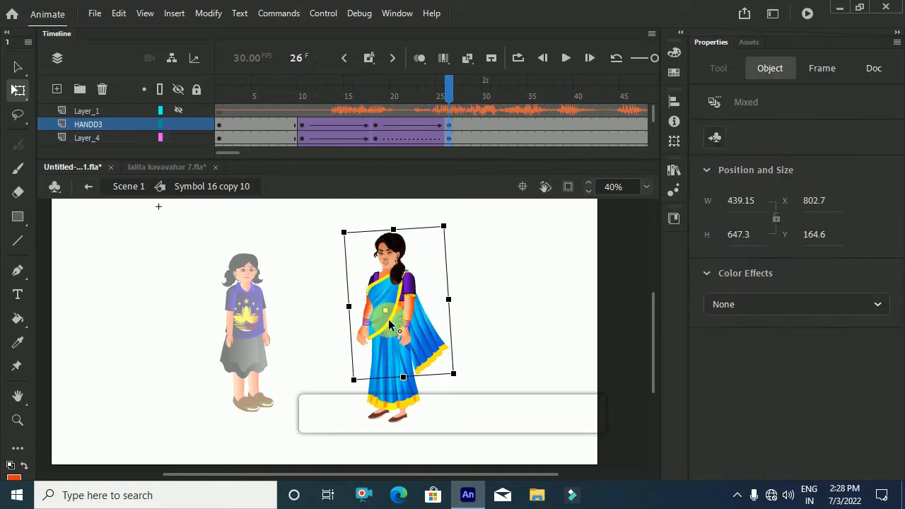
pyautogui.moveTo(391, 331); pyautogui.dragTo(392, 331)
pyautogui.scroll(1, 393, 304)
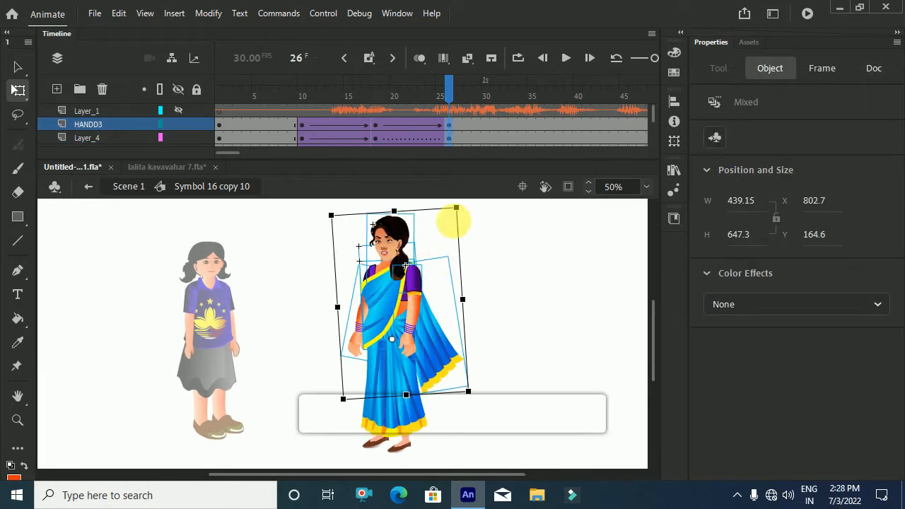
# - Lean the upper body forward about the waist to a selection width of about 449 at frame 26, and scrub through the movement
pyautogui.scroll(1, 455, 219)
pyautogui.moveTo(467, 293); pyautogui.dragTo(456, 307)
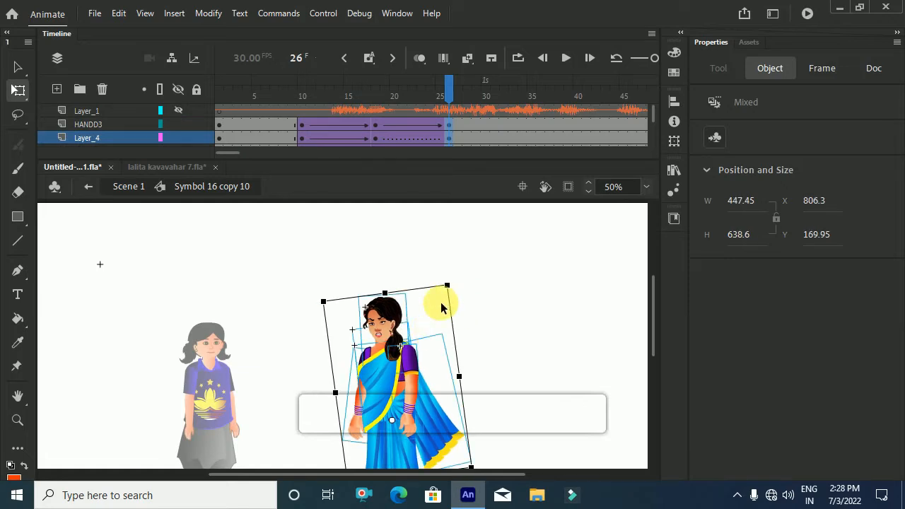
pyautogui.scroll(6, 441, 297)
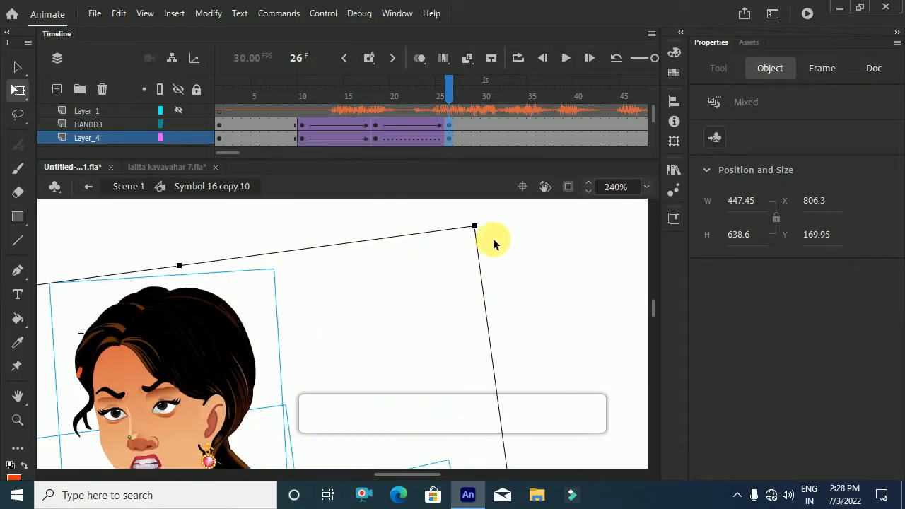
pyautogui.moveTo(485, 228); pyautogui.dragTo(476, 227)
pyautogui.scroll(-5, 476, 227)
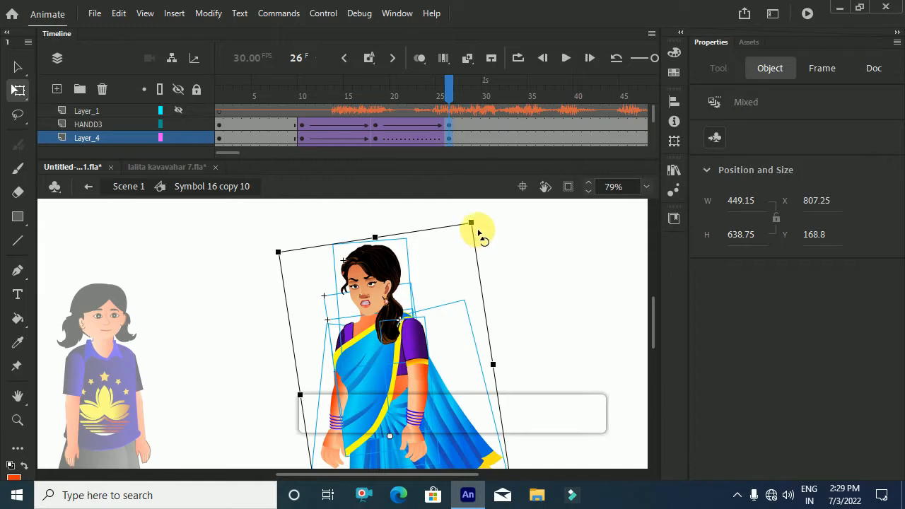
pyautogui.moveTo(367, 126); pyautogui.dragTo(453, 203)
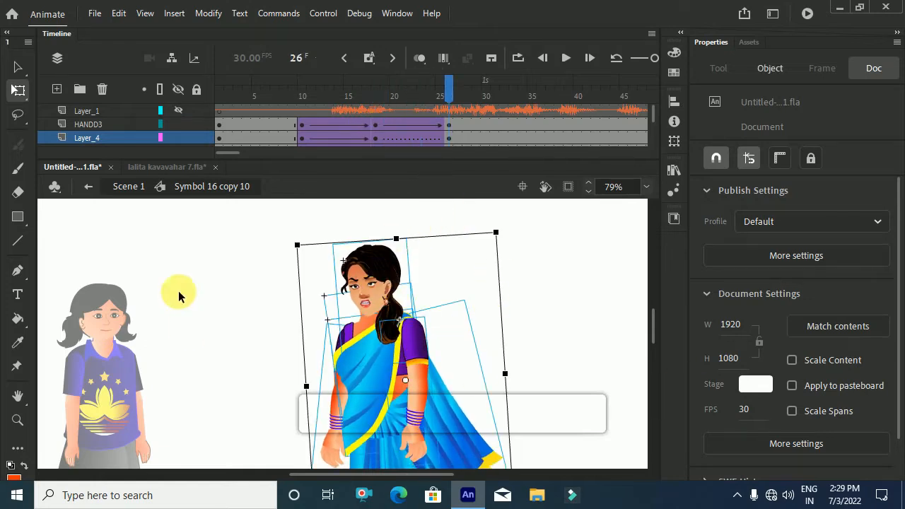
pyautogui.click(377, 86)
pyautogui.moveTo(379, 87); pyautogui.dragTo(450, 141)
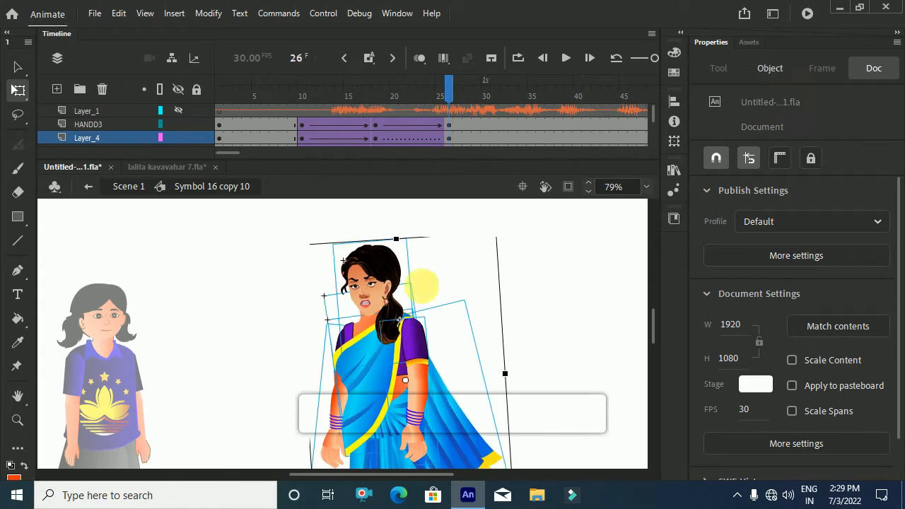
pyautogui.click(559, 290)
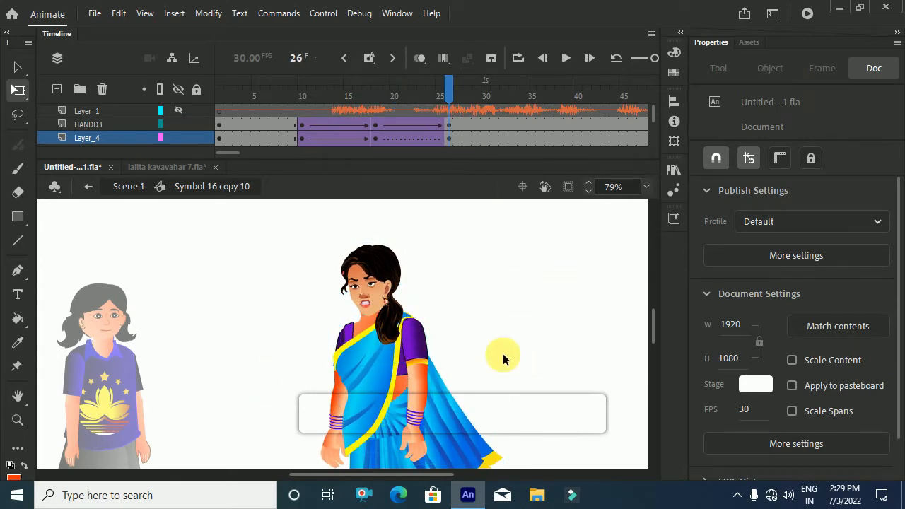
# - At frame 26, rotate the woman's near arm forward across her body and her far arm back behind the sari, and compare with frame 18
pyautogui.scroll(-1, 416, 364)
pyautogui.click(415, 393)
pyautogui.scroll(-2, 436, 368)
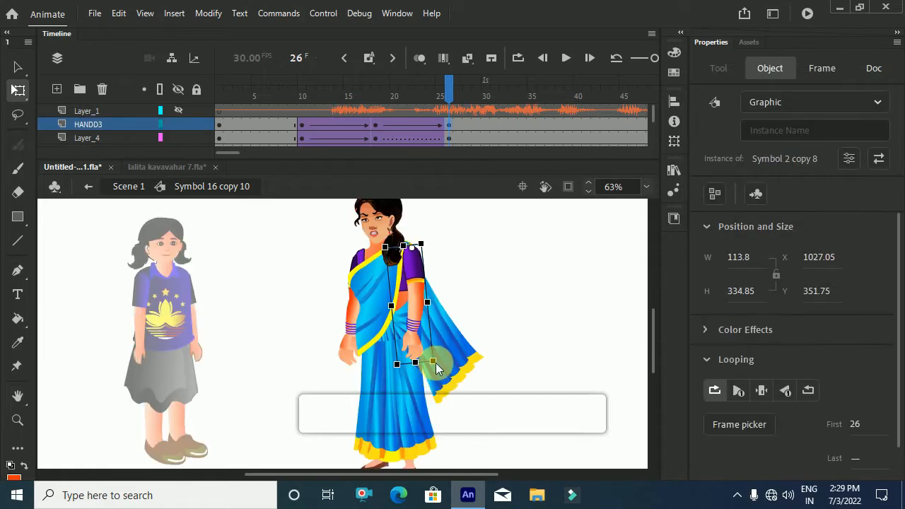
pyautogui.moveTo(438, 382); pyautogui.dragTo(453, 375)
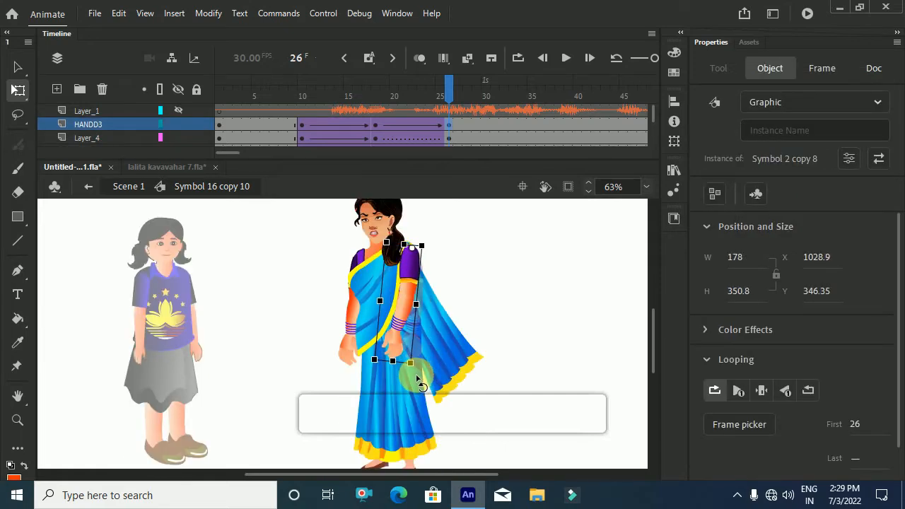
pyautogui.click(367, 347)
pyautogui.moveTo(380, 382)
pyautogui.mouseDown()
pyautogui.moveTo(370, 325)
pyautogui.moveTo(390, 374)
pyautogui.moveTo(382, 365)
pyautogui.mouseUp()
pyautogui.click(401, 324)
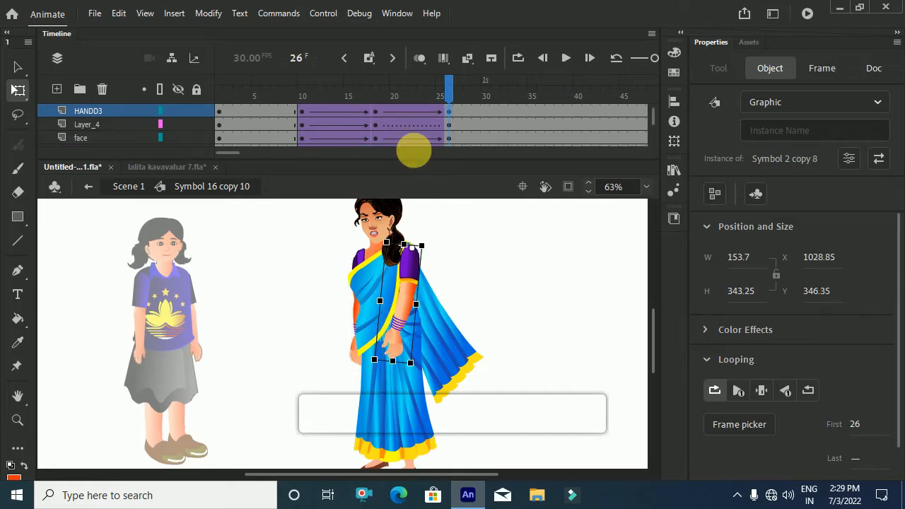
pyautogui.click(375, 80)
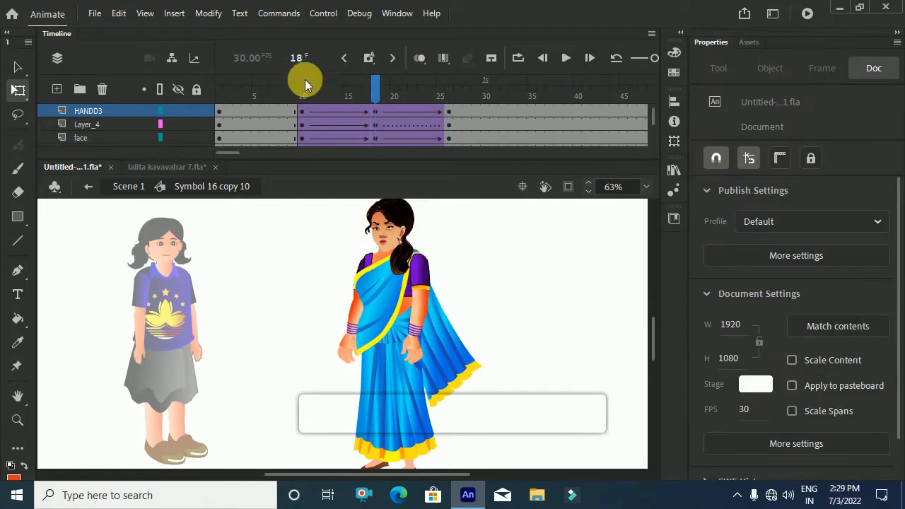
# - Open the near arm's symbol from frame 26 and add keyframes on the HAND_2 layer at frames 26 and 18
pyautogui.click(377, 112)
pyautogui.click(450, 113)
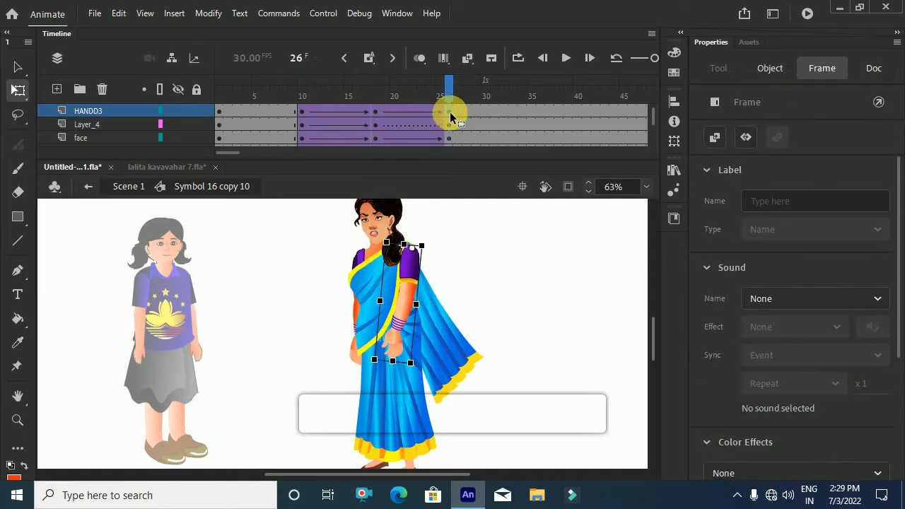
pyautogui.moveTo(397, 336); pyautogui.dragTo(406, 310)
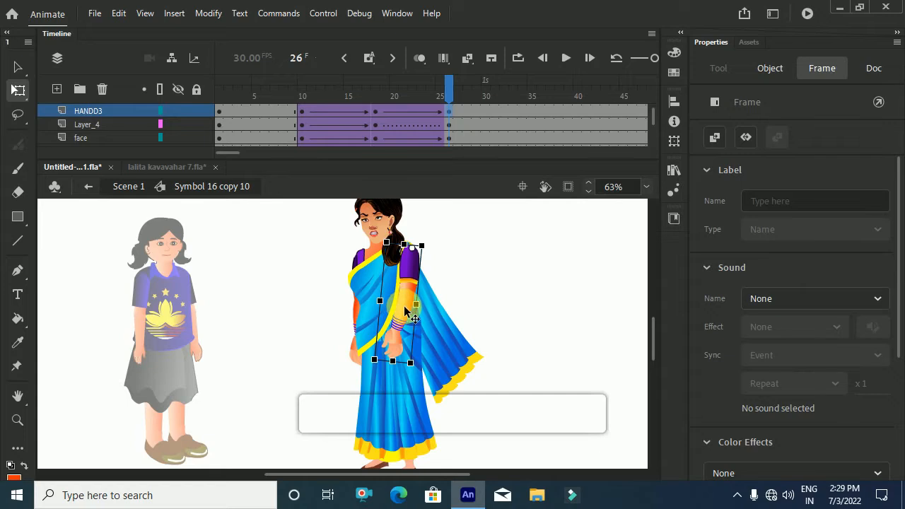
pyautogui.doubleClick(405, 309)
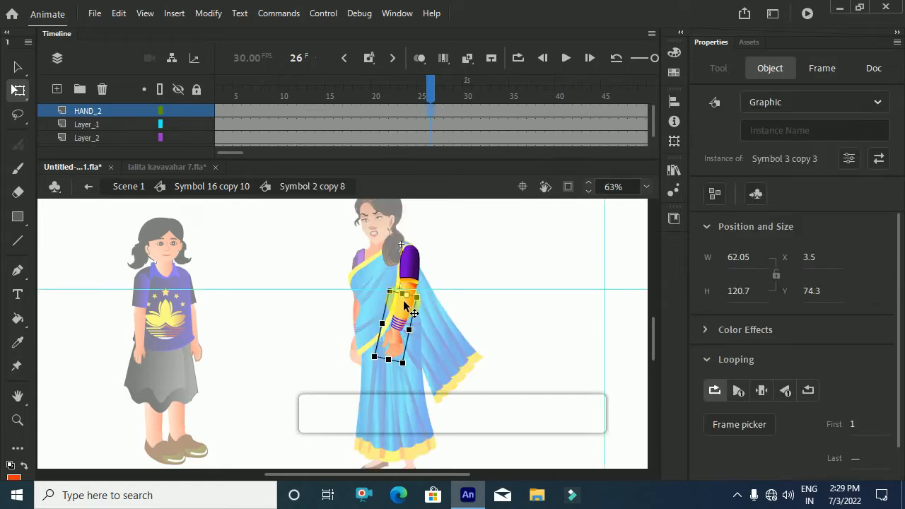
pyautogui.click(358, 112)
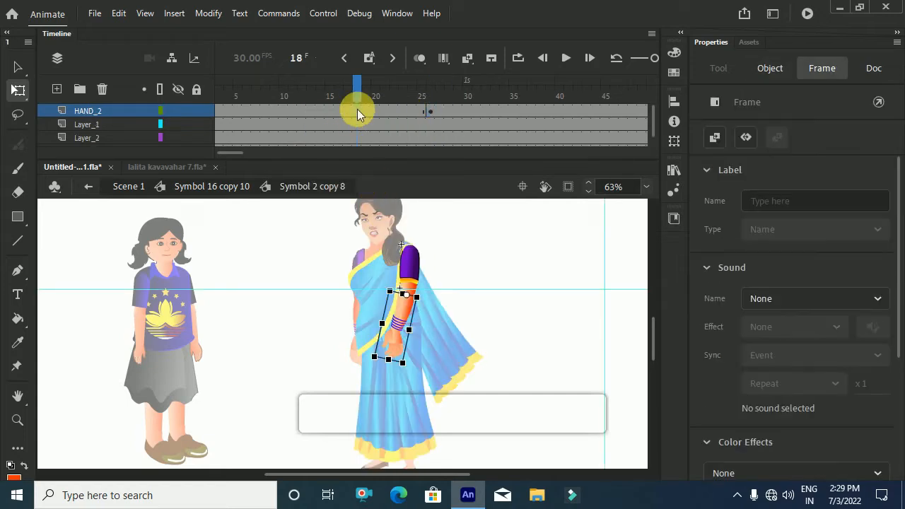
# - Create a classic tween on HAND_2 between frames 18 and 26 with an ease of 100
pyautogui.rightClick(362, 113)
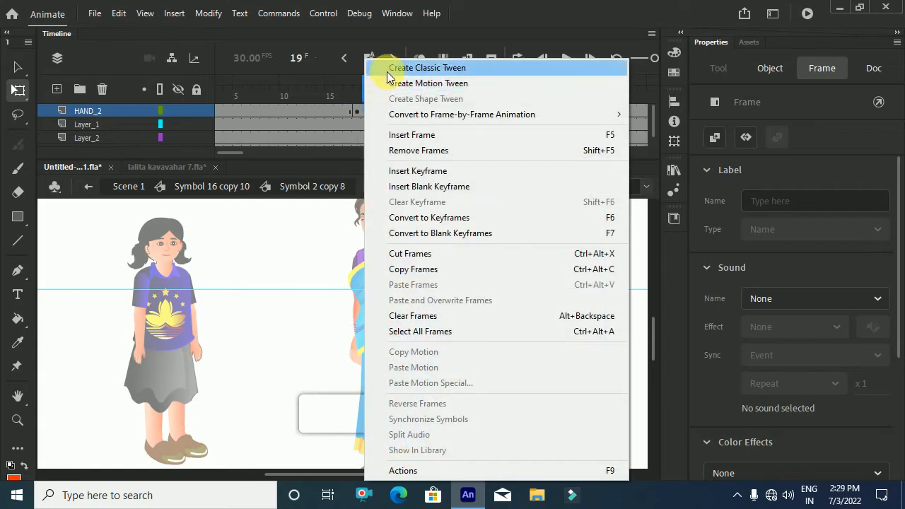
pyautogui.click(375, 64)
pyautogui.click(379, 111)
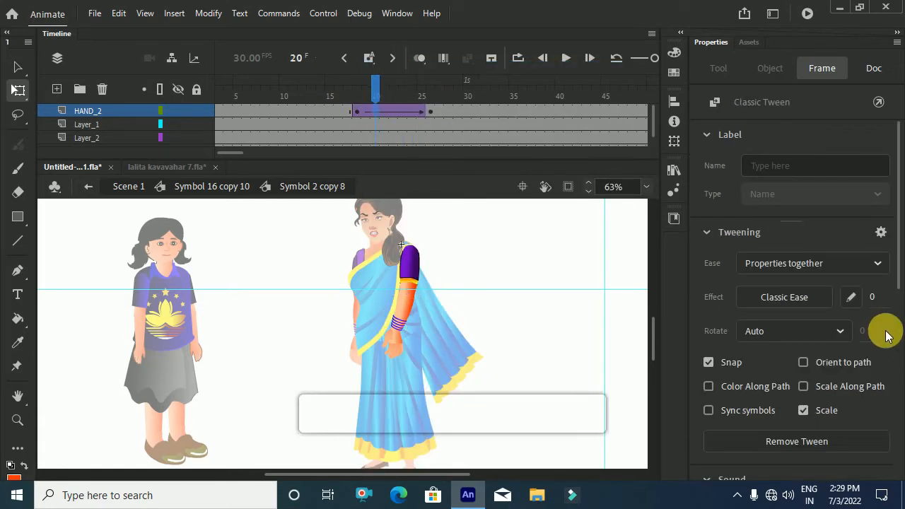
pyautogui.write('100')
pyautogui.press('Return')
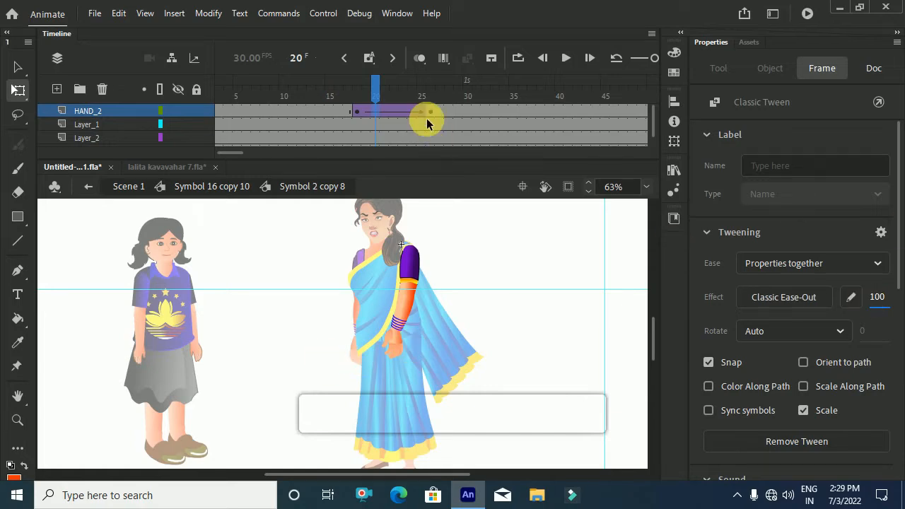
# - Rotate the near forearm up at the elbow at frame 26 so the hand crosses in front of the waist
pyautogui.click(431, 111)
pyautogui.click(409, 281)
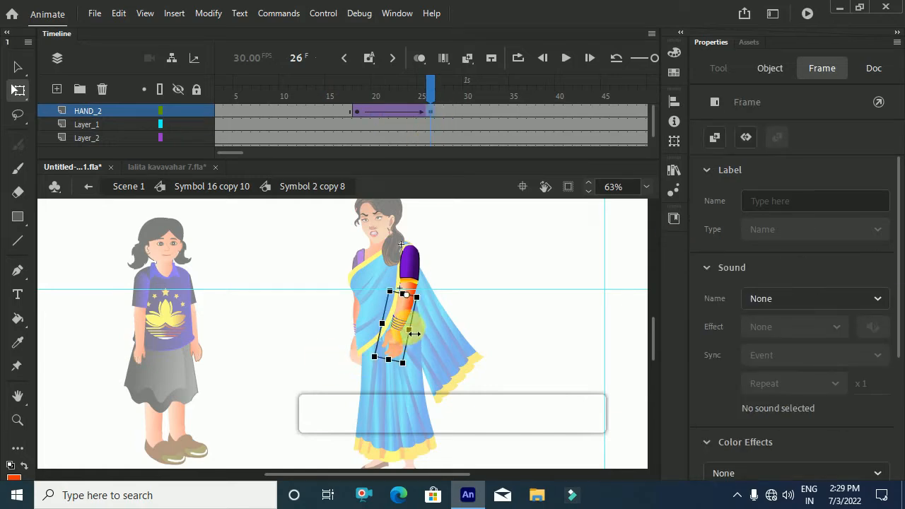
pyautogui.scroll(3, 414, 333)
pyautogui.moveTo(411, 394); pyautogui.dragTo(309, 382)
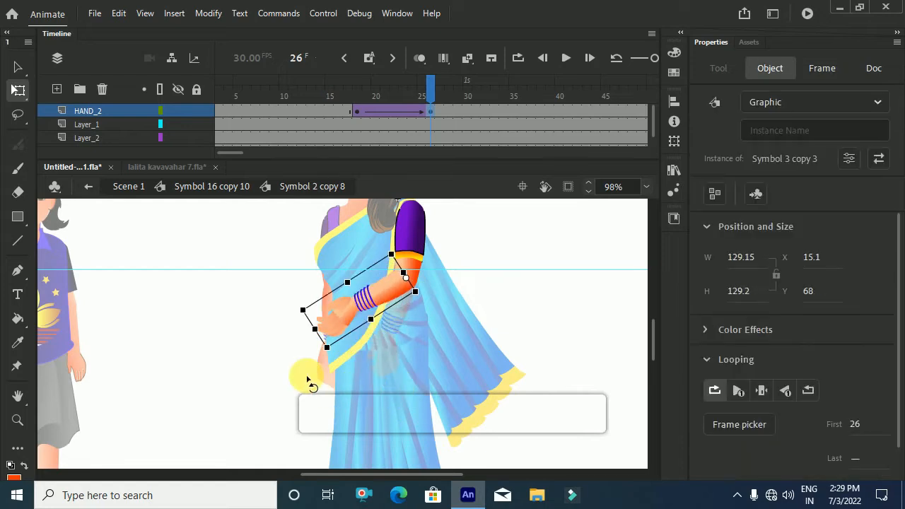
# - Return to the woman's body symbol and rotate the near arm further forward from the shoulder at frame 26
pyautogui.click(223, 187)
pyautogui.moveTo(356, 97); pyautogui.dragTo(432, 134)
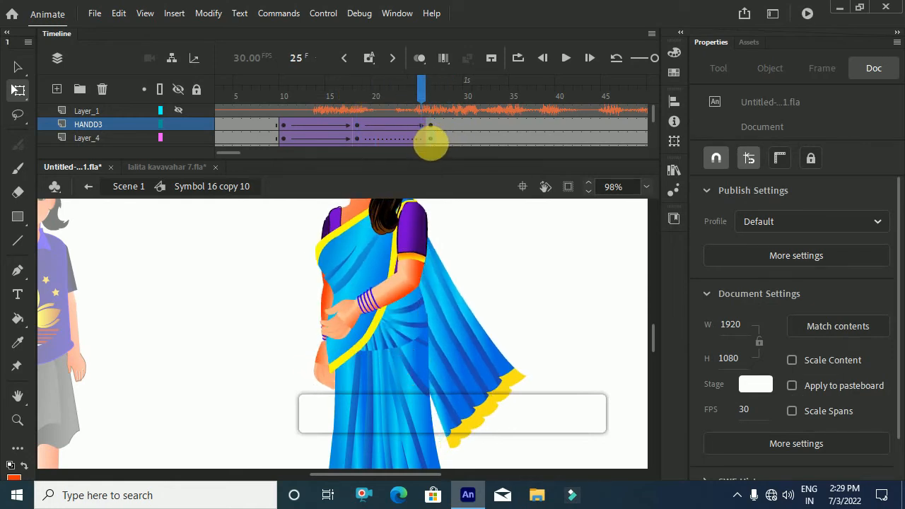
pyautogui.click(428, 139)
pyautogui.click(387, 292)
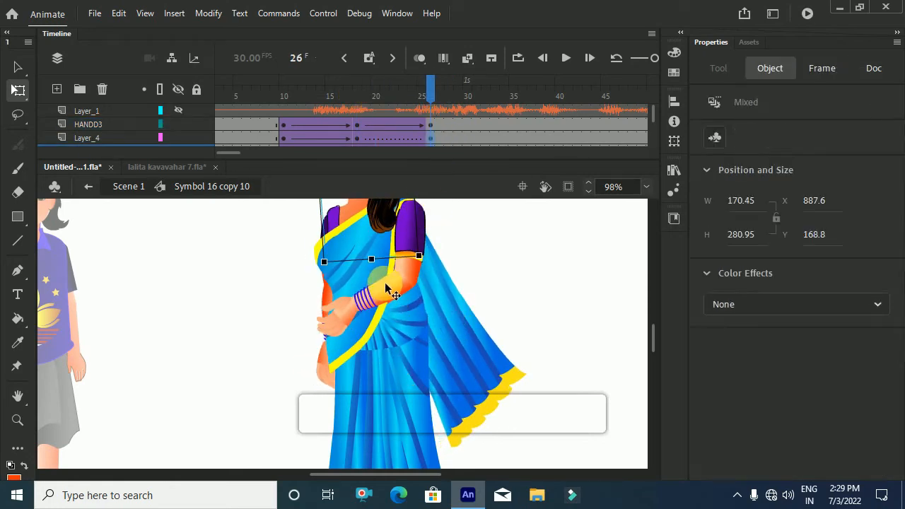
pyautogui.moveTo(422, 366); pyautogui.dragTo(343, 372)
# - Inside the near arm's symbol, rotate the forearm downward at the elbow at frame 26, then return to the body symbol
pyautogui.click(329, 271)
pyautogui.doubleClick(329, 271)
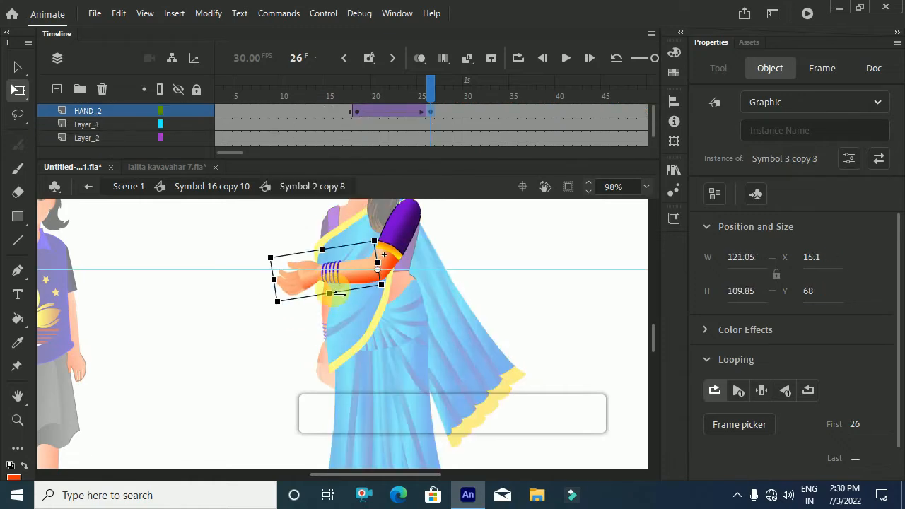
pyautogui.moveTo(281, 326); pyautogui.dragTo(293, 364)
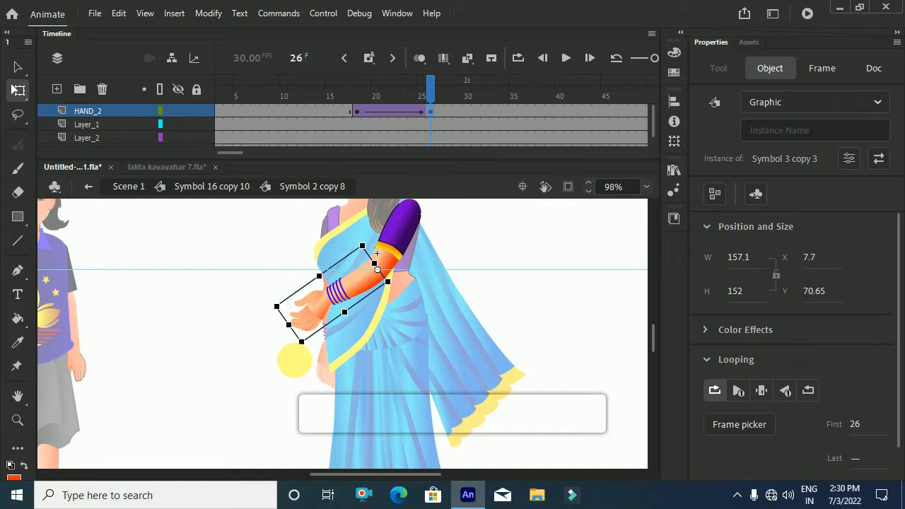
pyautogui.click(254, 187)
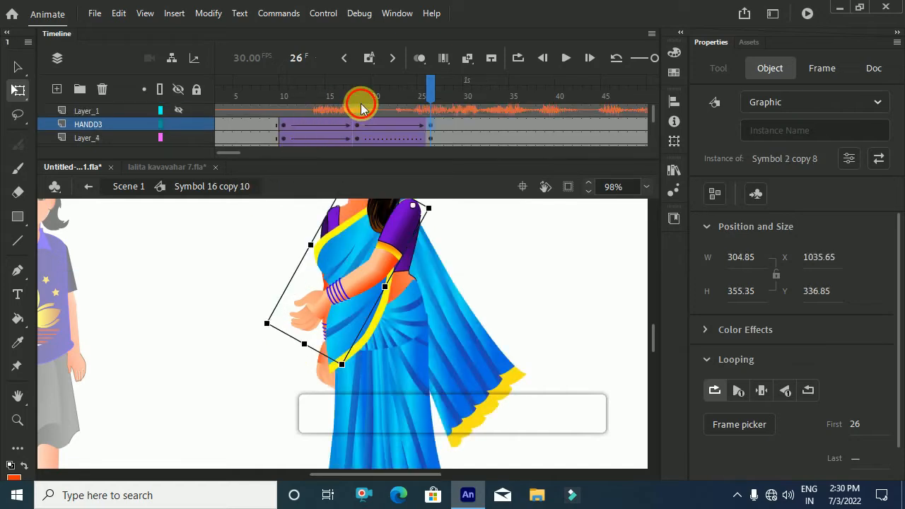
# - Review the woman's body and arm motion from frame 10 to frame 26
pyautogui.scroll(-2, 344, 233)
pyautogui.moveTo(286, 92); pyautogui.dragTo(430, 184)
pyautogui.scroll(3, 347, 287)
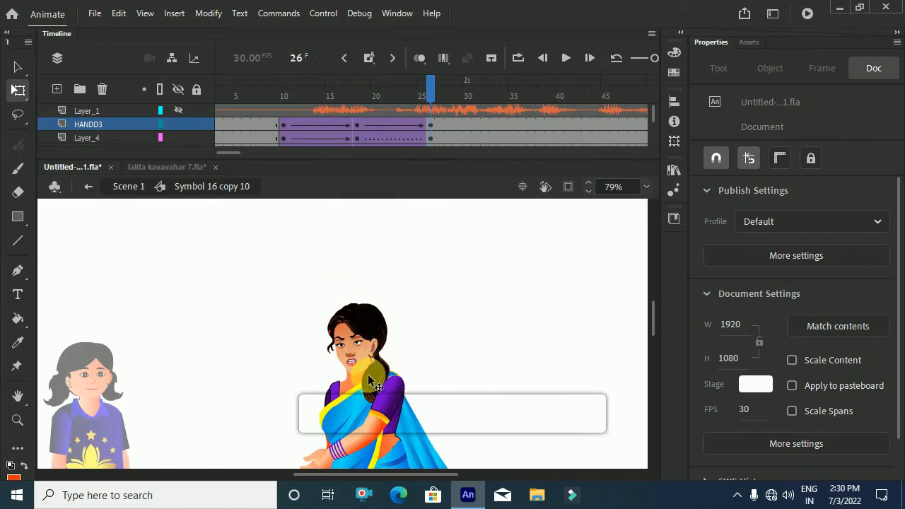
pyautogui.click(288, 91)
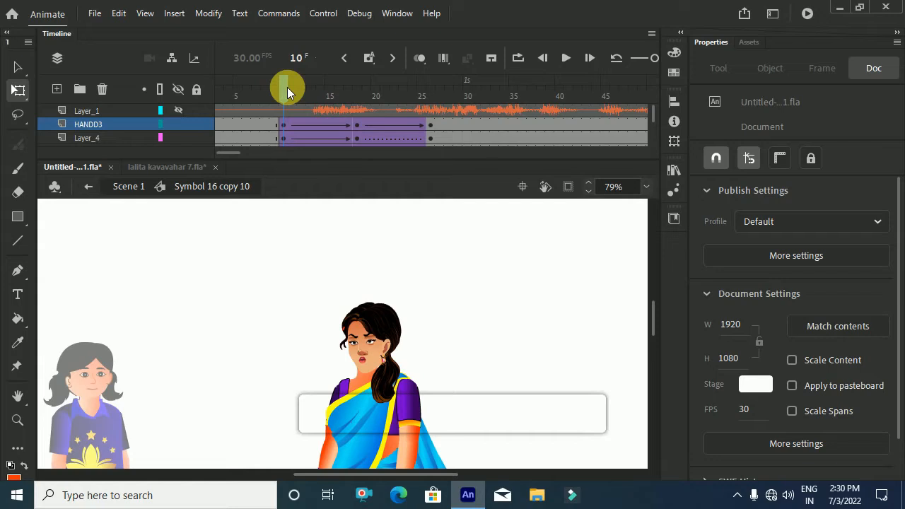
pyautogui.moveTo(290, 92); pyautogui.dragTo(434, 170)
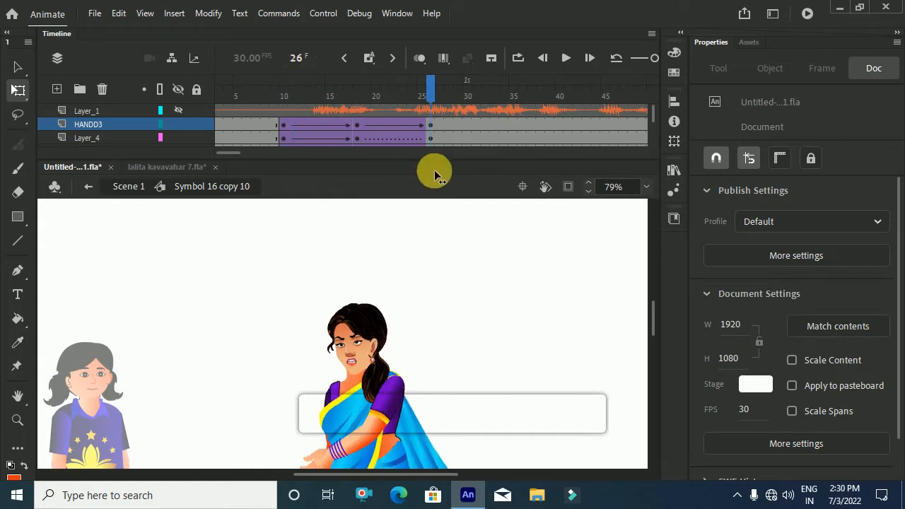
# - Examine the woman's facial expression up close, comparing frame 26 with the earlier poses
pyautogui.scroll(3, 362, 268)
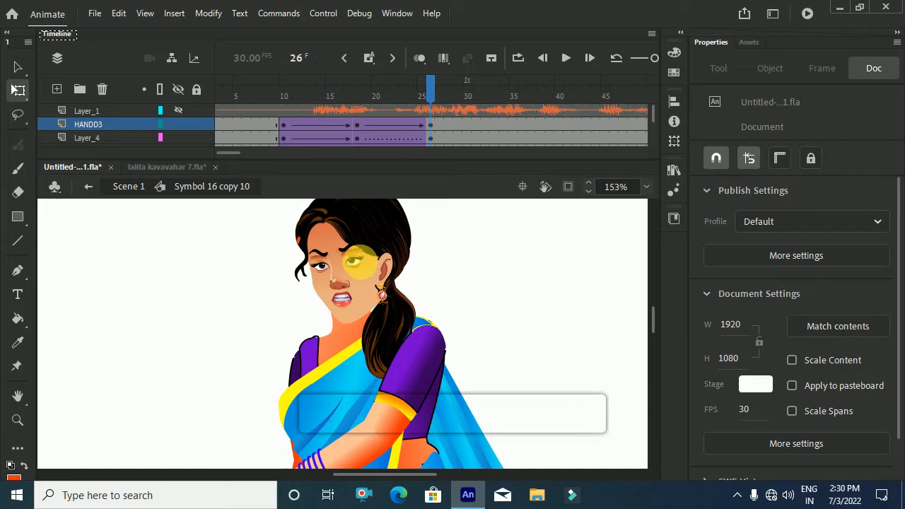
pyautogui.click(285, 101)
pyautogui.moveTo(282, 82); pyautogui.dragTo(221, 89)
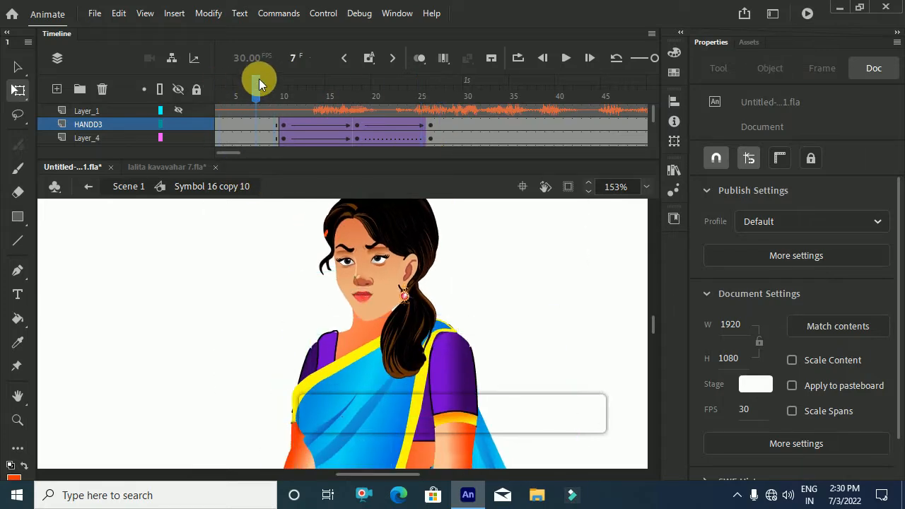
pyautogui.scroll(-3, 293, 238)
pyautogui.moveTo(260, 84); pyautogui.dragTo(435, 176)
pyautogui.scroll(4, 304, 262)
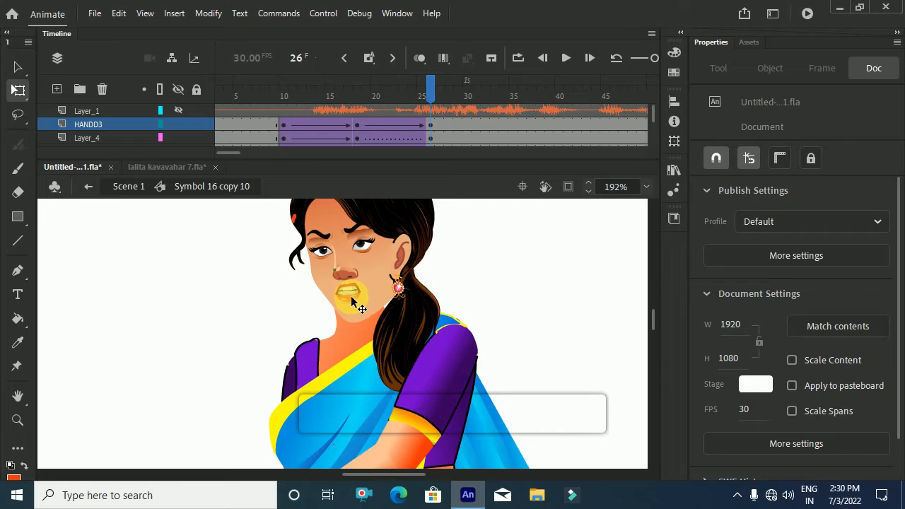
pyautogui.scroll(-1, 352, 302)
pyautogui.scroll(2, 344, 298)
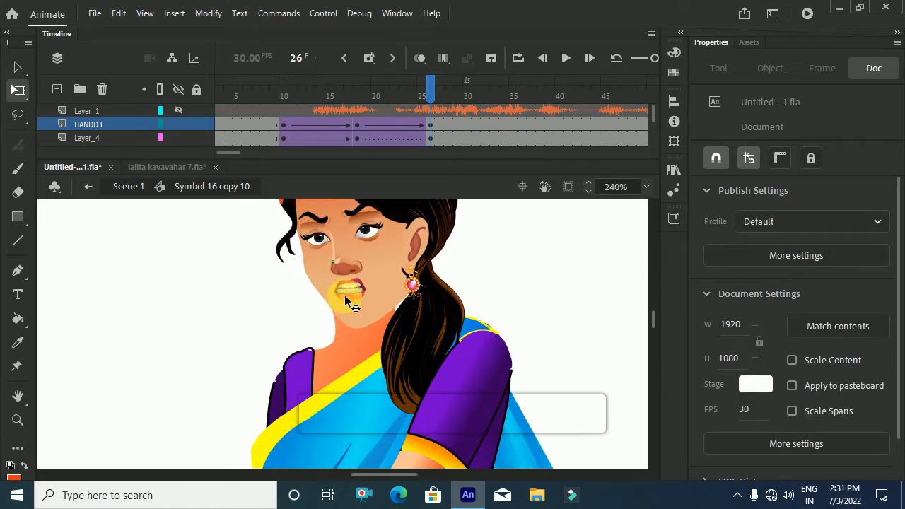
pyautogui.click(357, 89)
pyautogui.click(431, 97)
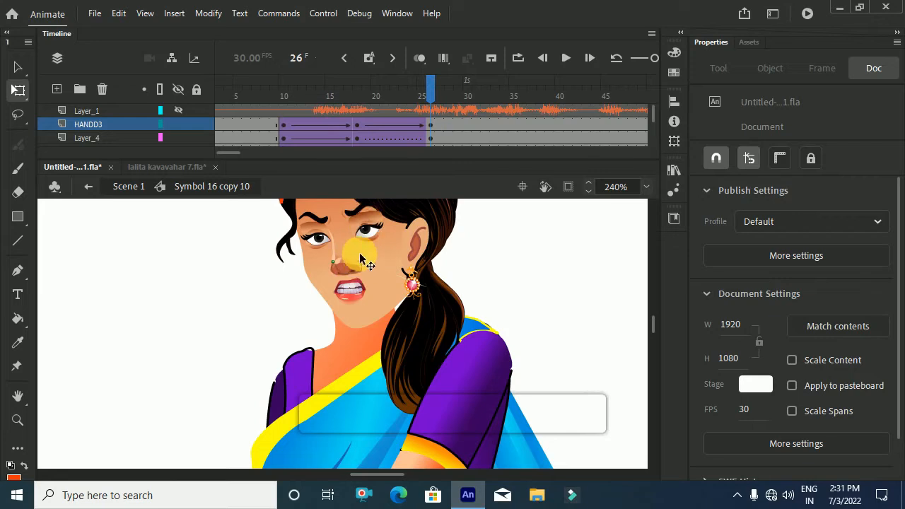
# - Review the upper-body motion again through frames 10, 19 and 26
pyautogui.scroll(-2, 360, 259)
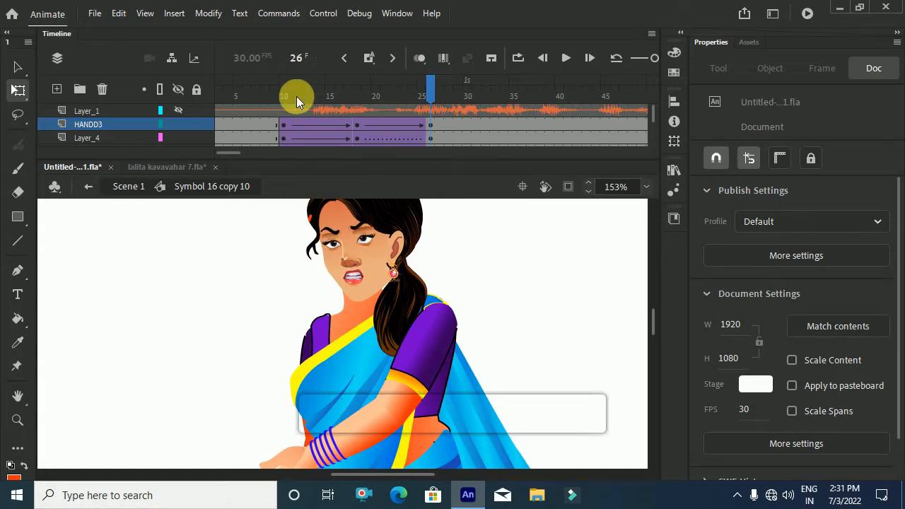
pyautogui.moveTo(283, 89); pyautogui.dragTo(366, 111)
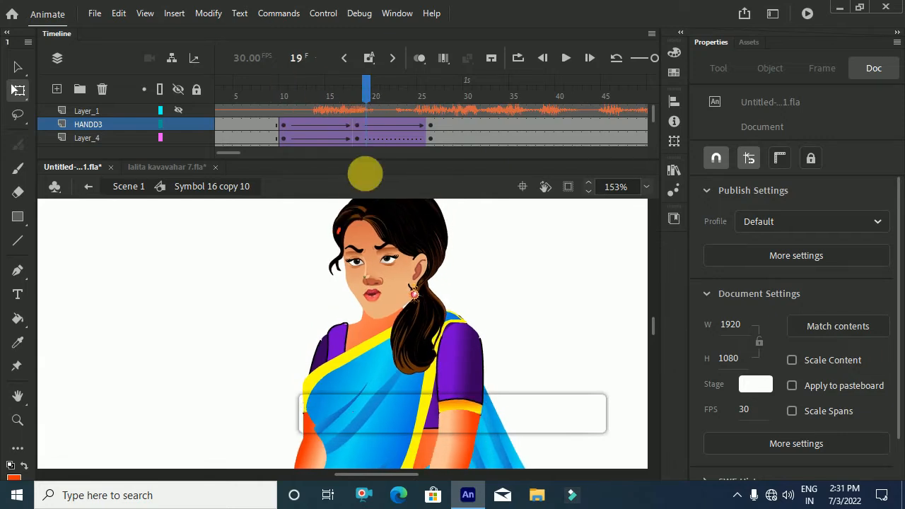
pyautogui.moveTo(366, 97); pyautogui.dragTo(429, 99)
pyautogui.scroll(-2, 407, 407)
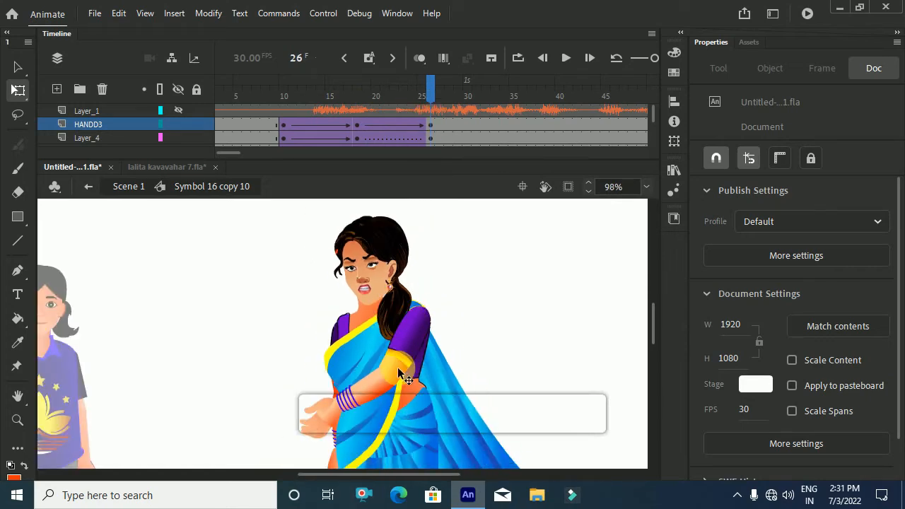
pyautogui.moveTo(282, 88); pyautogui.dragTo(422, 99)
pyautogui.press('.')
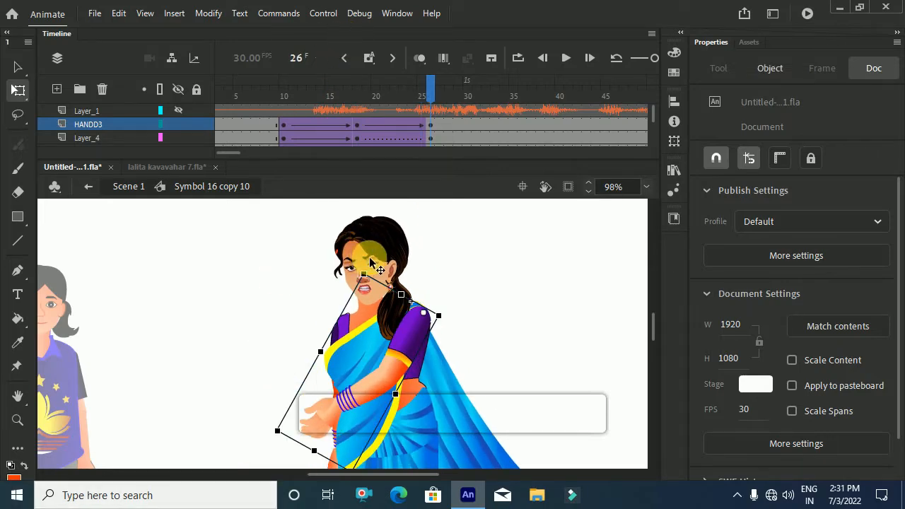
# - Add keyframes on all the woman's body layers at frame 36
pyautogui.scroll(-3, 374, 253)
pyautogui.hscroll(3, 239, 156)
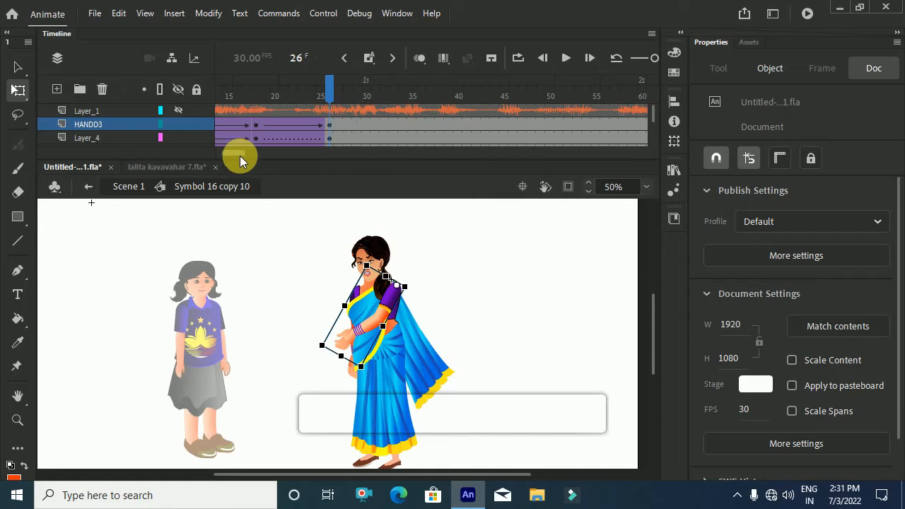
pyautogui.click(365, 125)
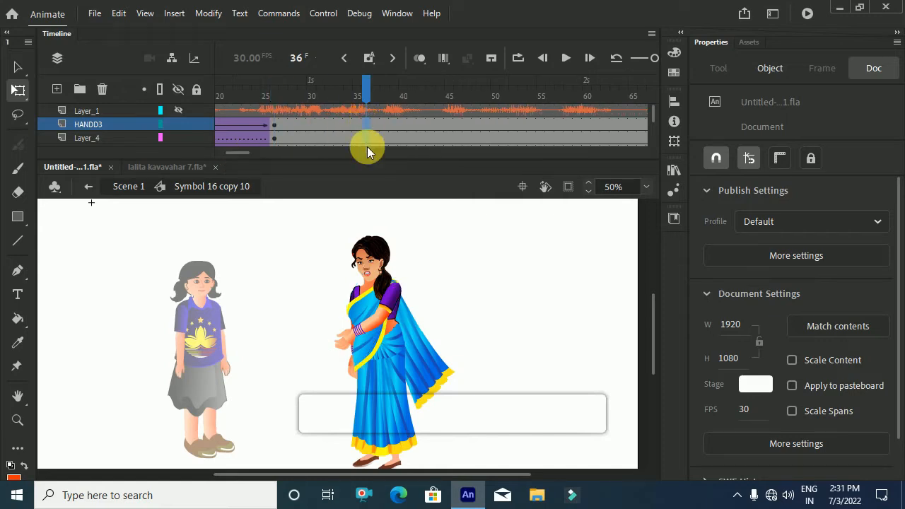
pyautogui.scroll(-2, 367, 134)
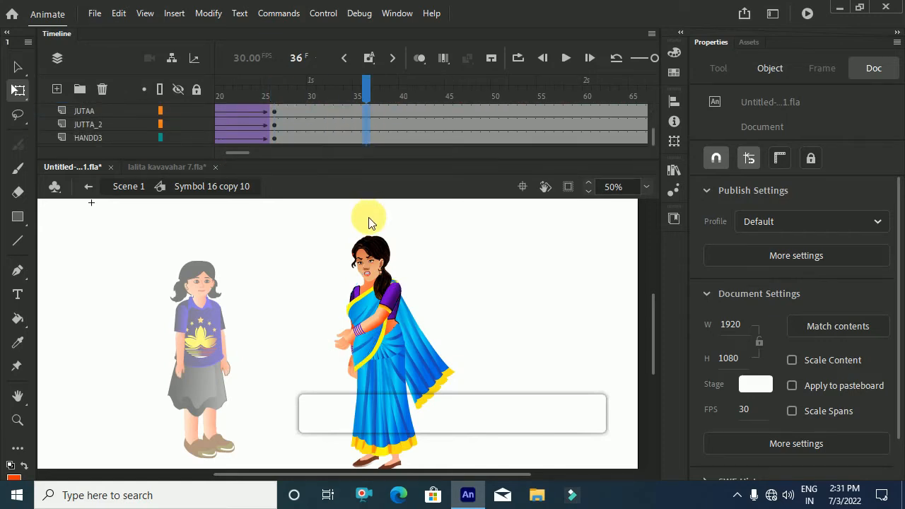
pyautogui.click(366, 138)
pyautogui.scroll(5, 372, 129)
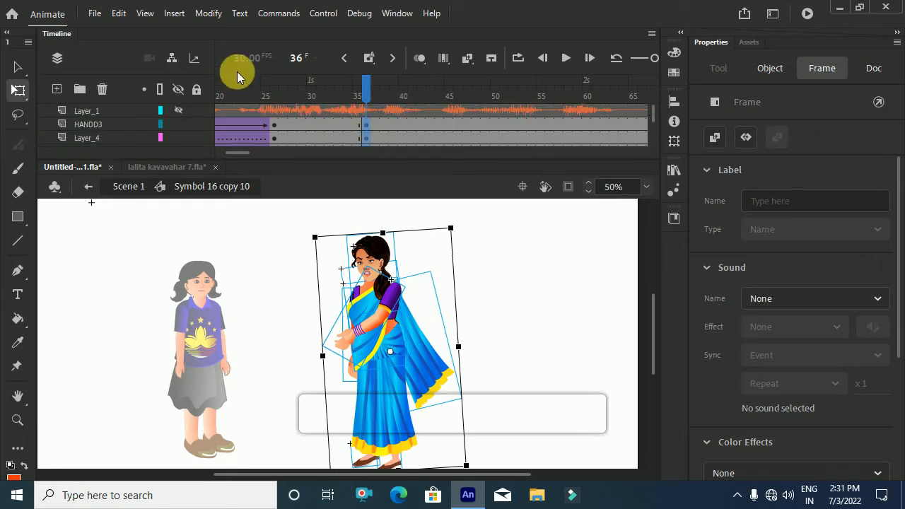
pyautogui.click(440, 125)
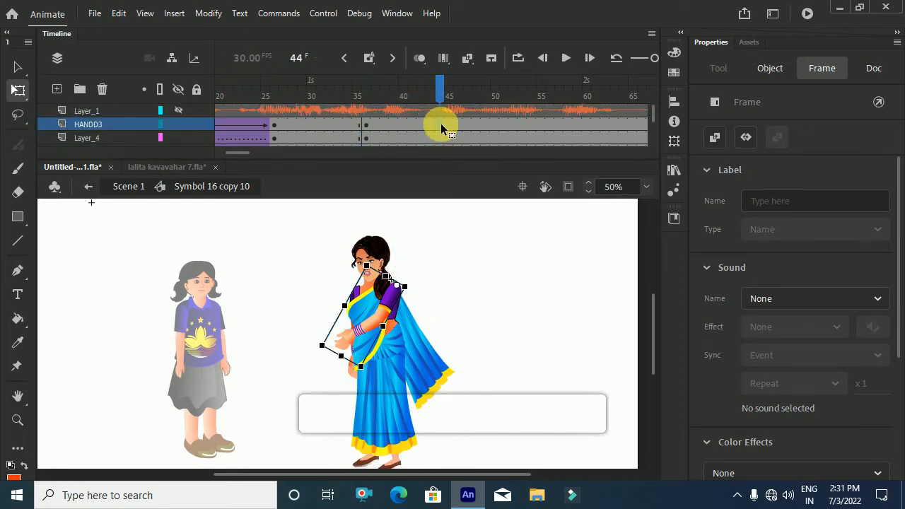
pyautogui.scroll(-3, 435, 137)
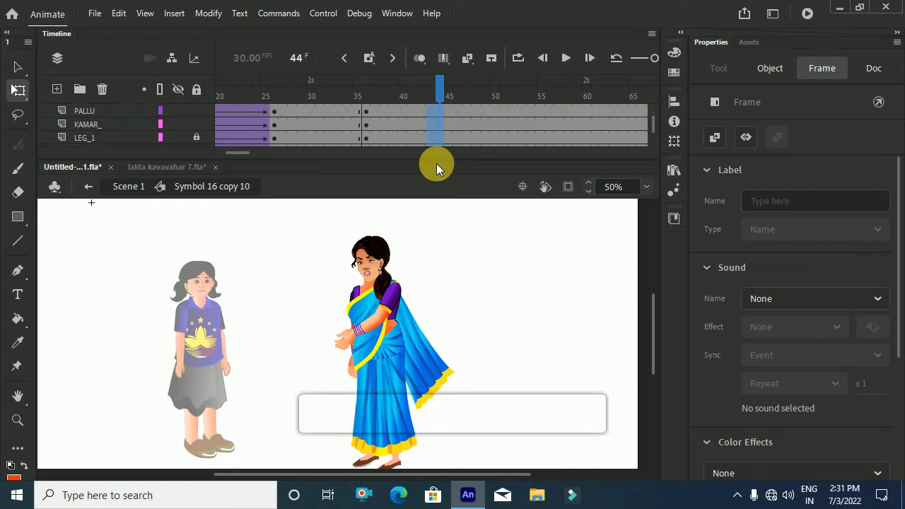
pyautogui.click(419, 112)
pyautogui.click(404, 112)
pyautogui.click(425, 106)
pyautogui.scroll(3, 424, 110)
pyautogui.click(366, 125)
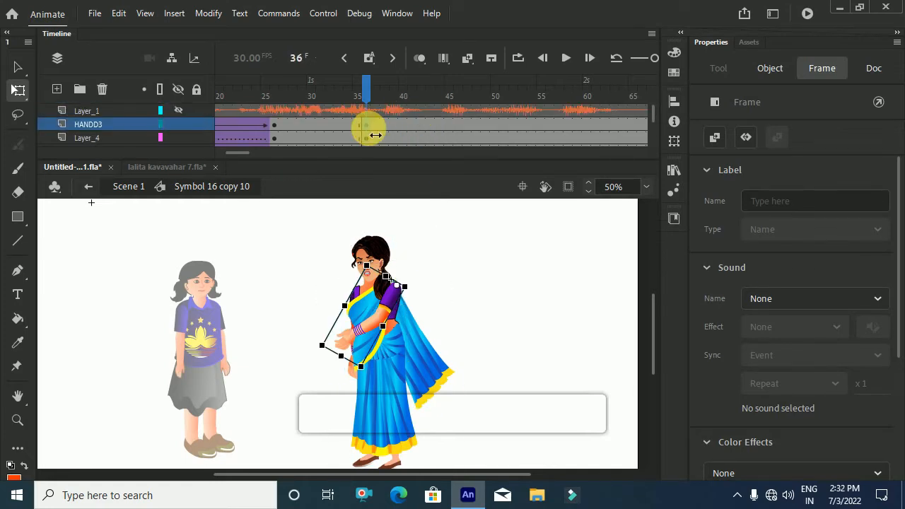
# - Add keyframes on all the woman's body layers at frame 44
pyautogui.click(431, 127)
pyautogui.click(445, 135)
pyautogui.scroll(-3, 440, 141)
pyautogui.hotkey('ctrl', 'a')
pyautogui.press('F6')
pyautogui.scroll(3, 420, 115)
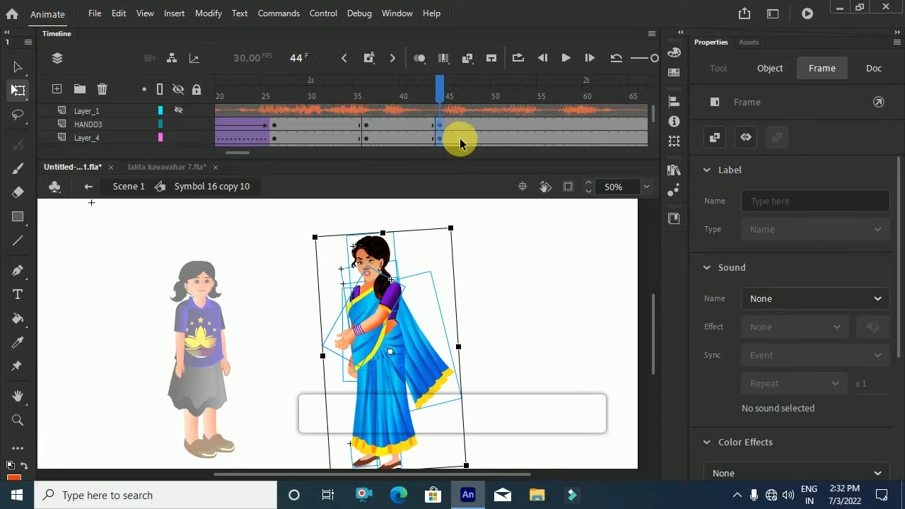
# - Add keyframes on all the woman's body layers at frame 52
pyautogui.click(512, 125)
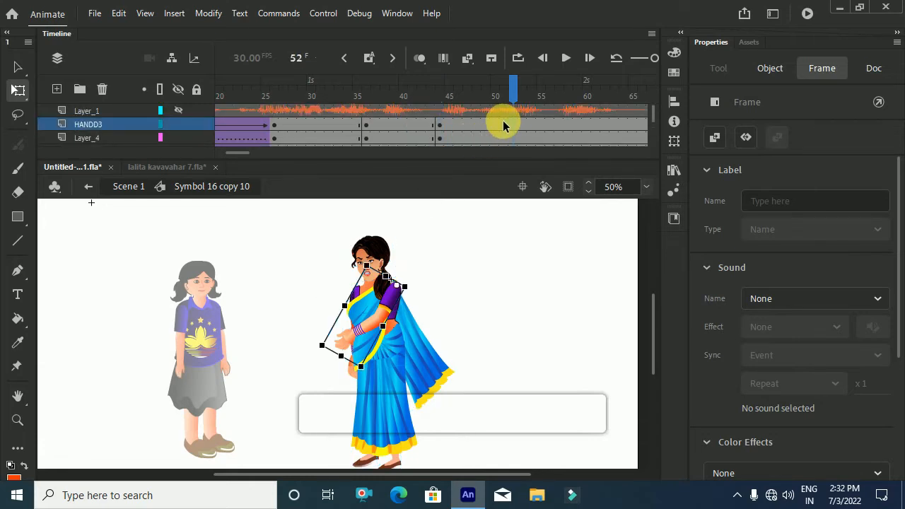
pyautogui.click(500, 123)
pyautogui.moveTo(514, 122); pyautogui.dragTo(481, 128)
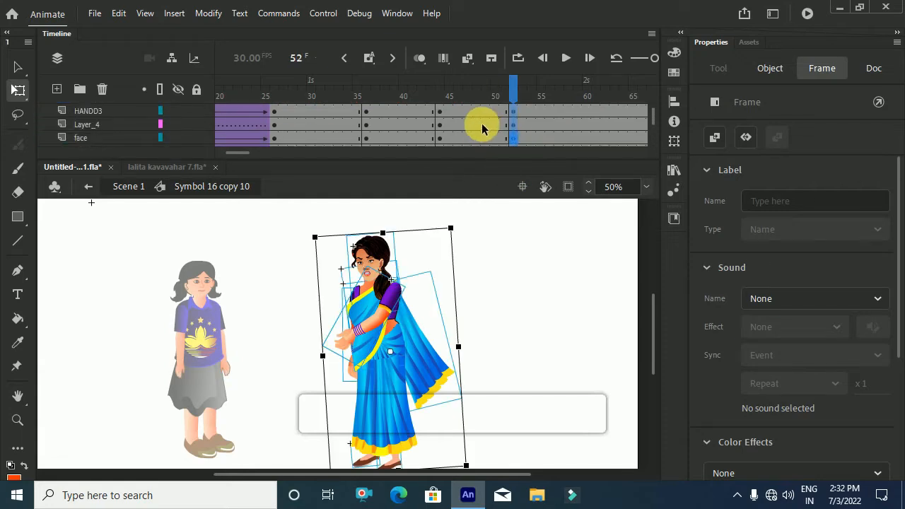
# - Create classic tweens on the body layers between frames 36, 44 and 52
pyautogui.scroll(1, 482, 128)
pyautogui.moveTo(421, 124); pyautogui.dragTo(478, 230)
pyautogui.rightClick(442, 113)
pyautogui.click(477, 66)
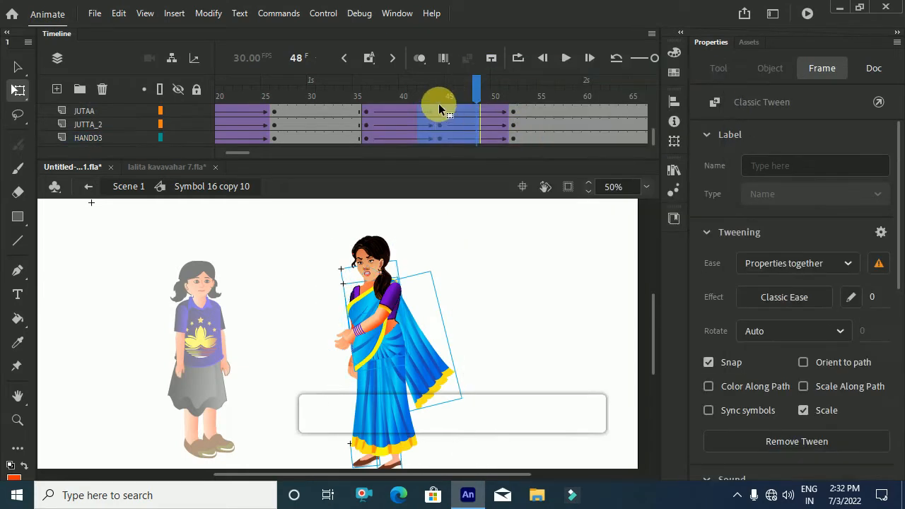
pyautogui.click(435, 104)
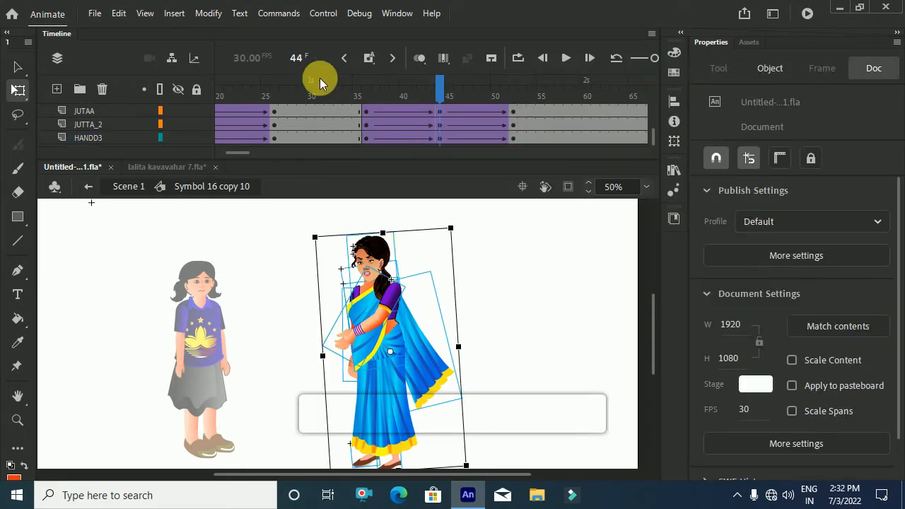
# - Set the ease of the body layers' classic tweens between frames 36 and 52 to 100
pyautogui.scroll(5, 414, 122)
pyautogui.moveTo(410, 124); pyautogui.dragTo(475, 234)
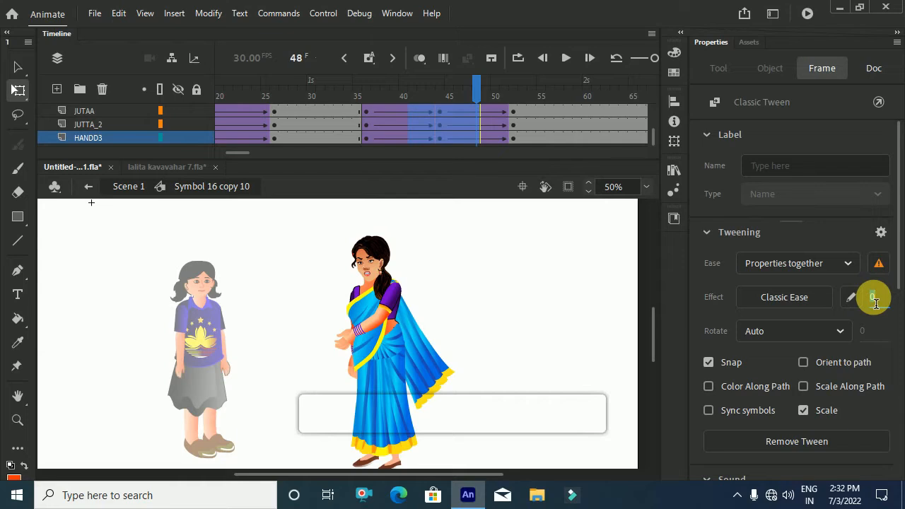
pyautogui.write('100')
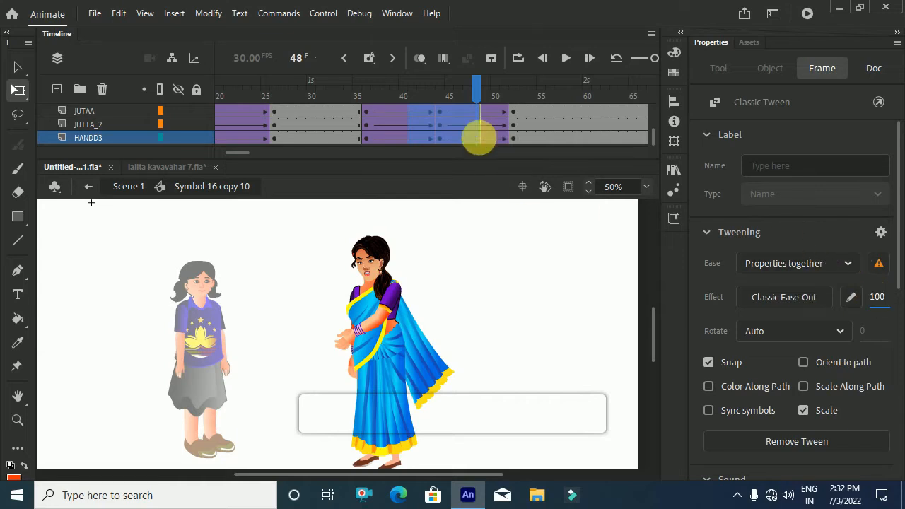
pyautogui.click(456, 131)
pyautogui.scroll(1, 453, 130)
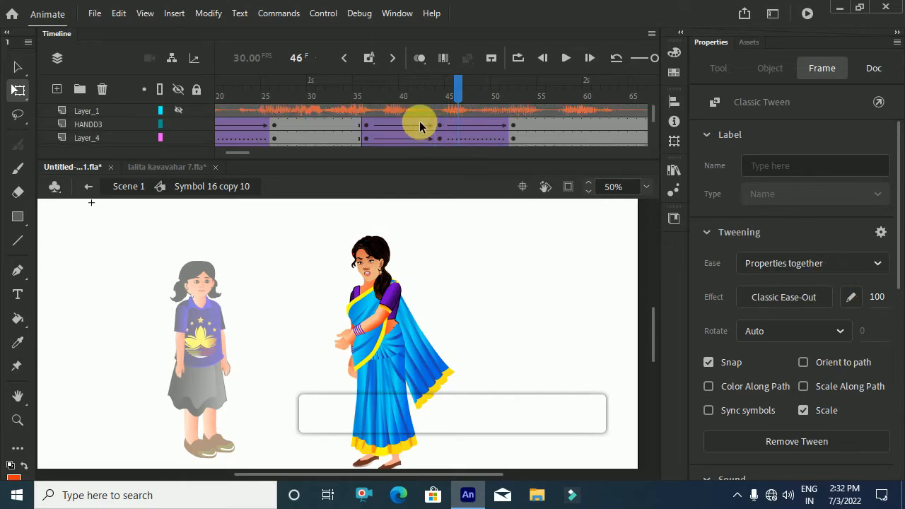
# - Set the ease of the classic tweens between frames 36 and 44 to -100 and go to frame 44
pyautogui.moveTo(412, 131); pyautogui.dragTo(387, 193)
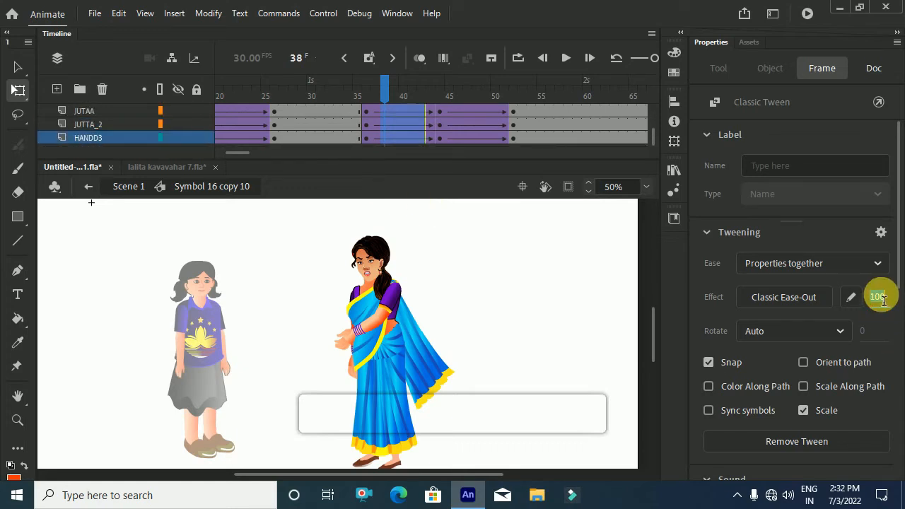
pyautogui.press('BackSpace')
pyautogui.write('-100')
pyautogui.press('Return')
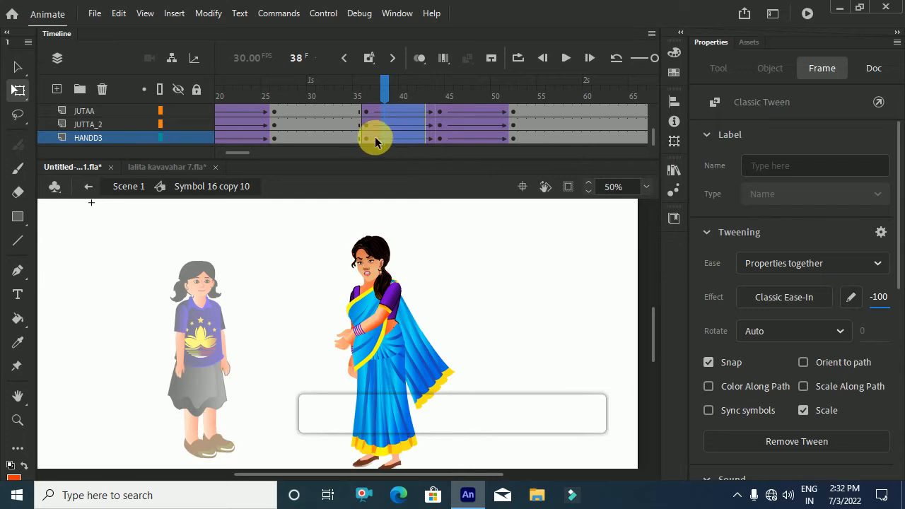
pyautogui.click(358, 85)
pyautogui.moveTo(358, 87); pyautogui.dragTo(445, 150)
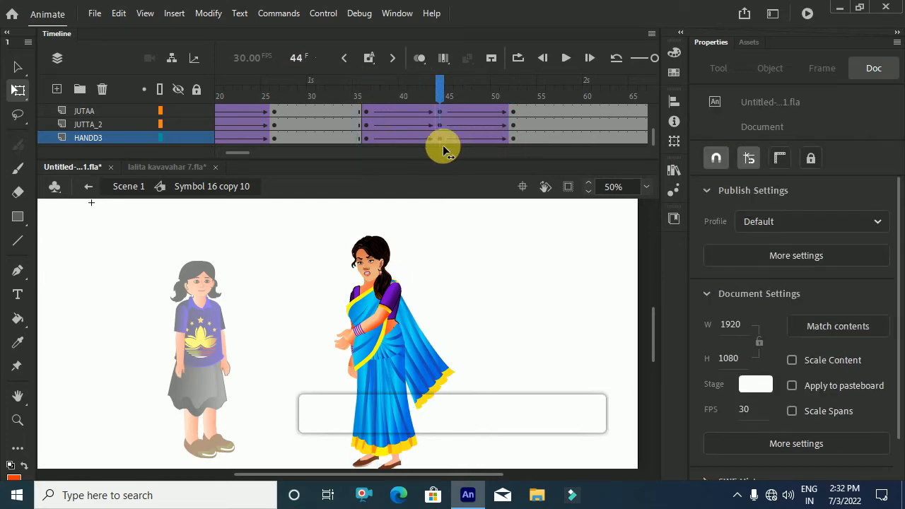
pyautogui.scroll(-2, 416, 264)
pyautogui.scroll(2, 416, 263)
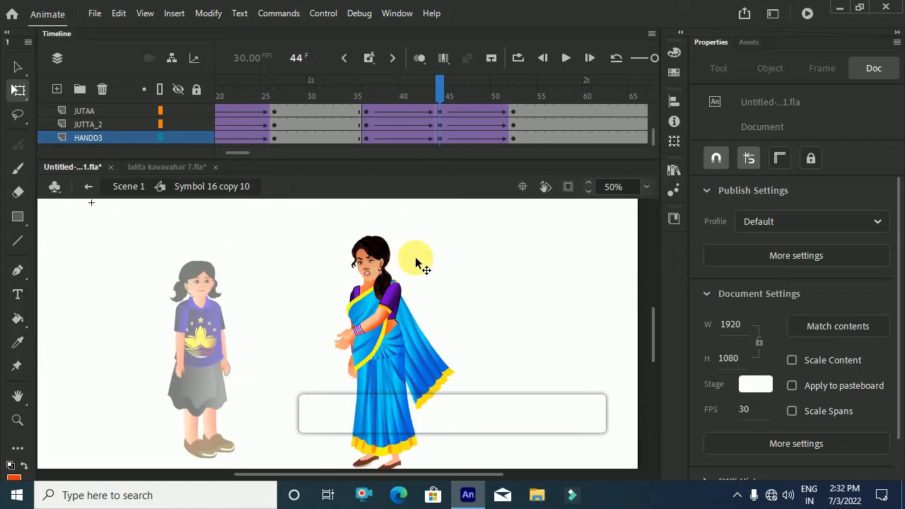
pyautogui.moveTo(321, 233); pyautogui.dragTo(494, 382)
pyautogui.click(602, 262)
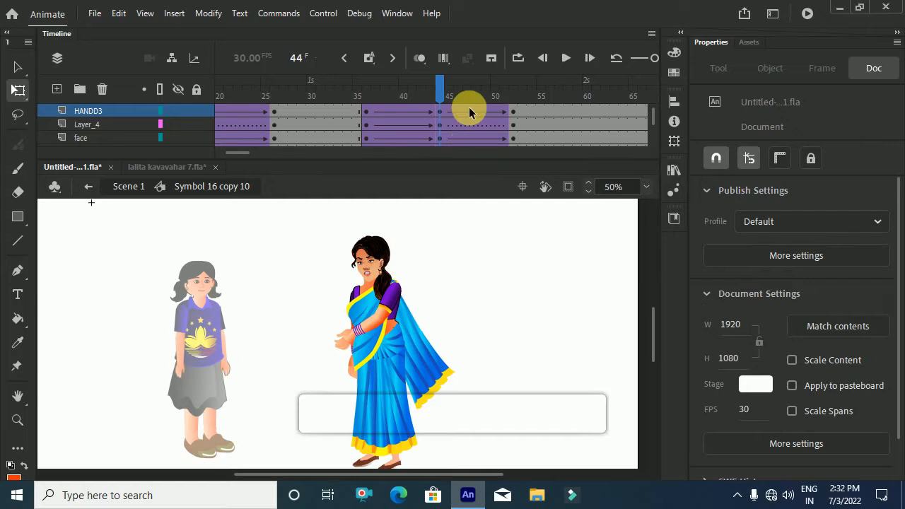
pyautogui.click(443, 110)
pyautogui.click(456, 207)
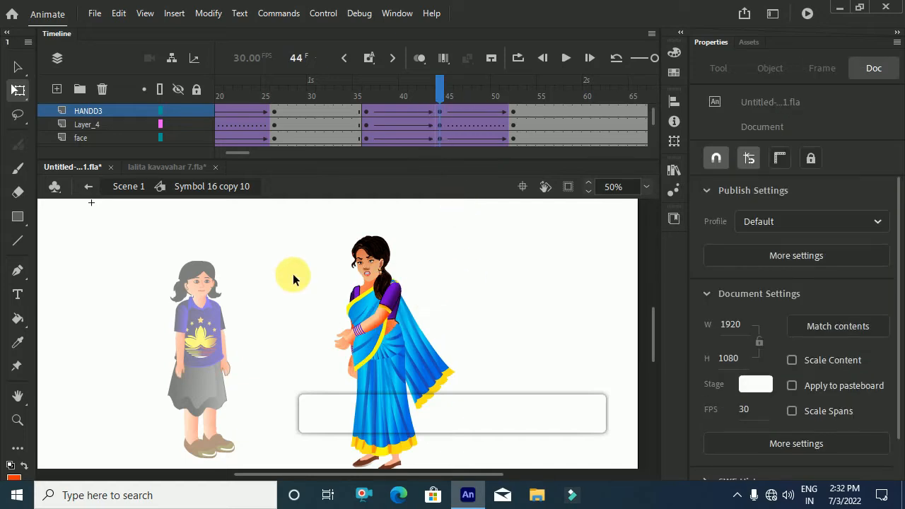
# - At frame 44, select the woman's upper body, place its transform pivot at the waist, and squash it slightly downward from the head
pyautogui.moveTo(308, 259); pyautogui.dragTo(448, 342)
pyautogui.moveTo(384, 313); pyautogui.dragTo(375, 345)
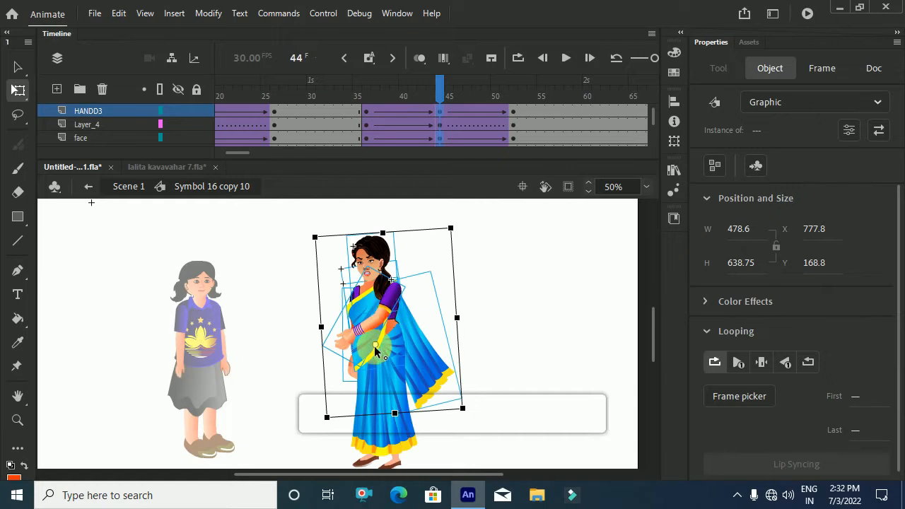
pyautogui.scroll(1, 386, 332)
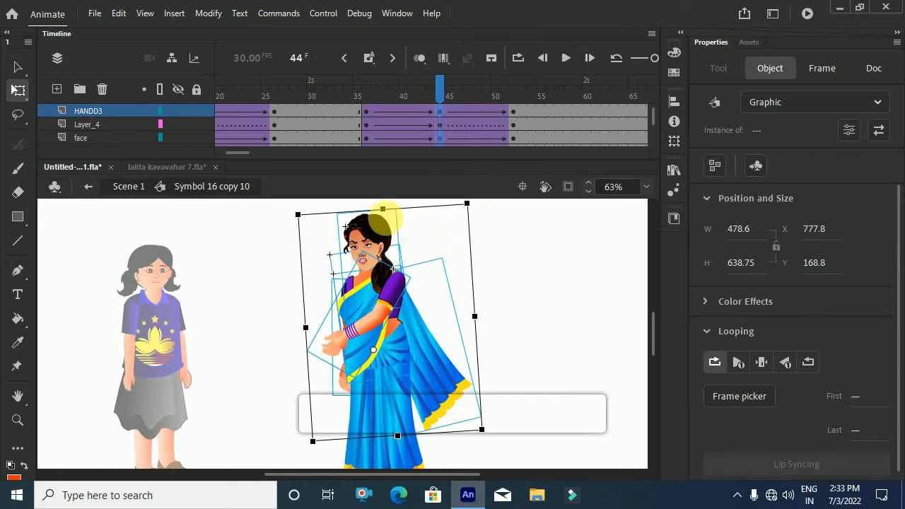
pyautogui.moveTo(390, 214); pyautogui.dragTo(391, 223)
pyautogui.click(523, 249)
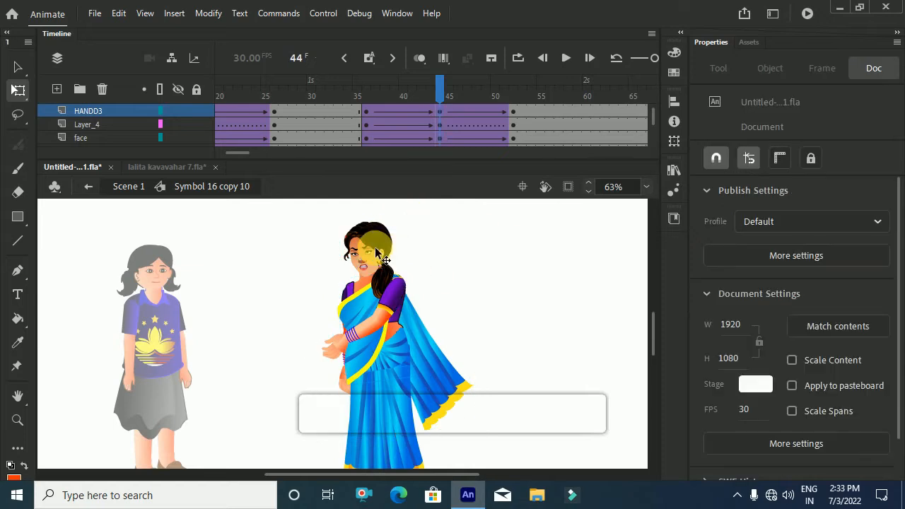
# - Nudge the woman's head down at frame 44 so the face symbol sits at X 906.8, Y 240
pyautogui.click(366, 249)
pyautogui.scroll(3, 367, 249)
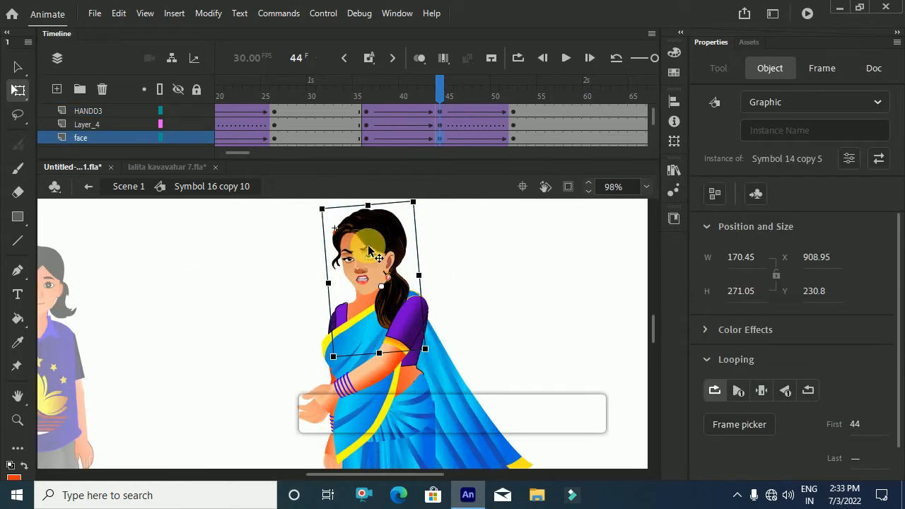
pyautogui.hotkey('shift', 'Down')
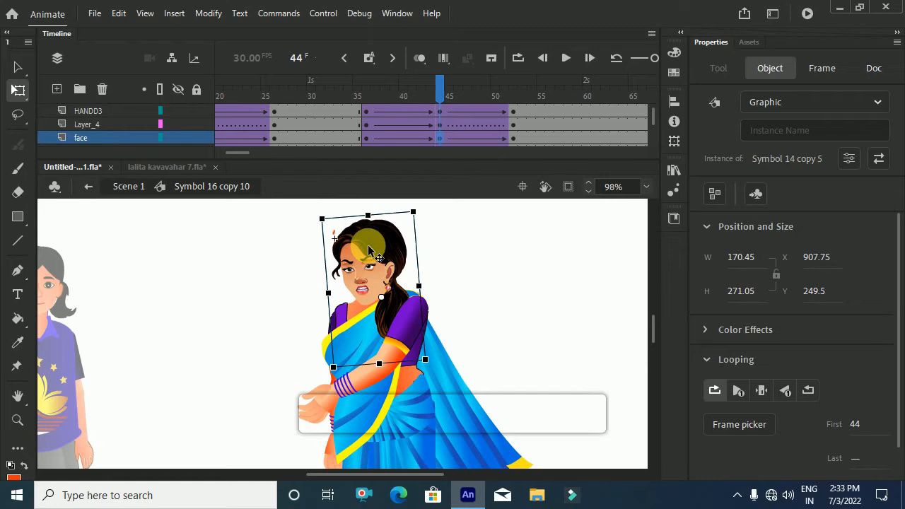
pyautogui.hotkey('shift', 'Up')
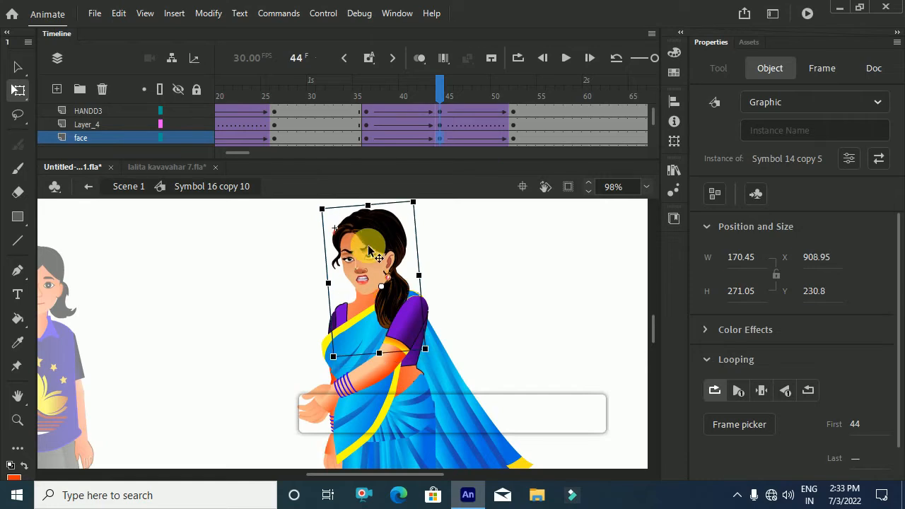
pyautogui.press('Down')
pyautogui.press('Down')
pyautogui.press('Down')
pyautogui.press('Down')
pyautogui.press('Down')
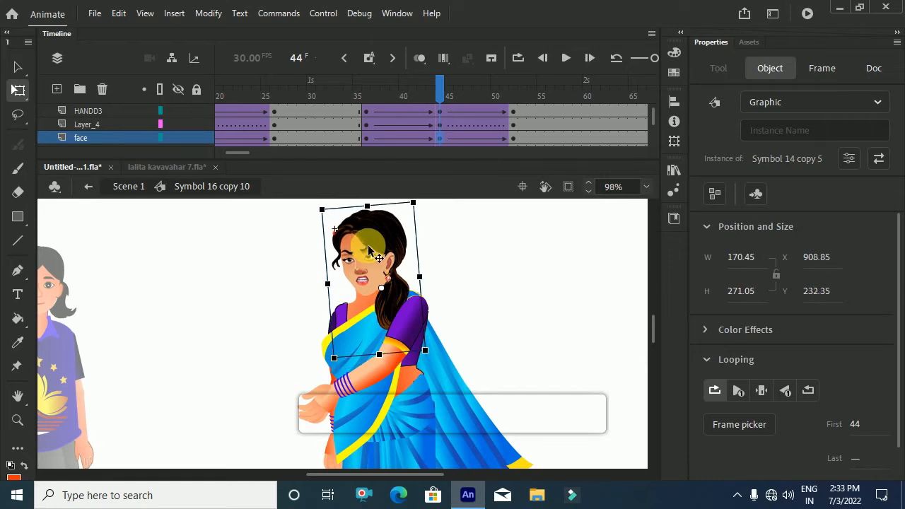
pyautogui.press('Left')
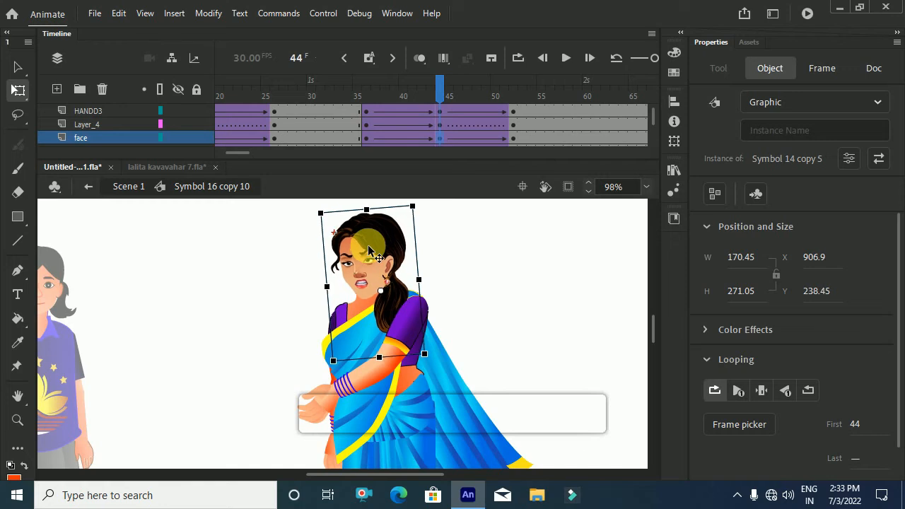
pyautogui.press('Down')
pyautogui.scroll(-3, 368, 249)
pyautogui.scroll(3, 380, 267)
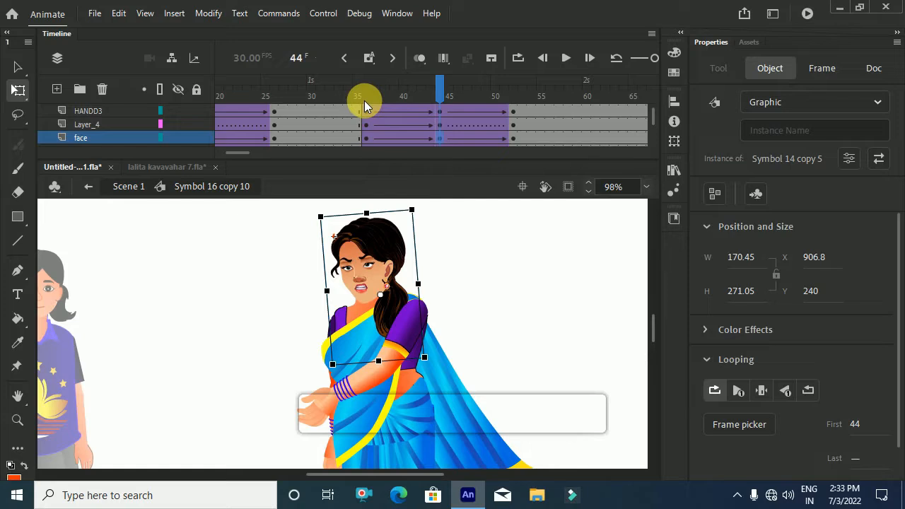
pyautogui.click(367, 96)
pyautogui.click(442, 133)
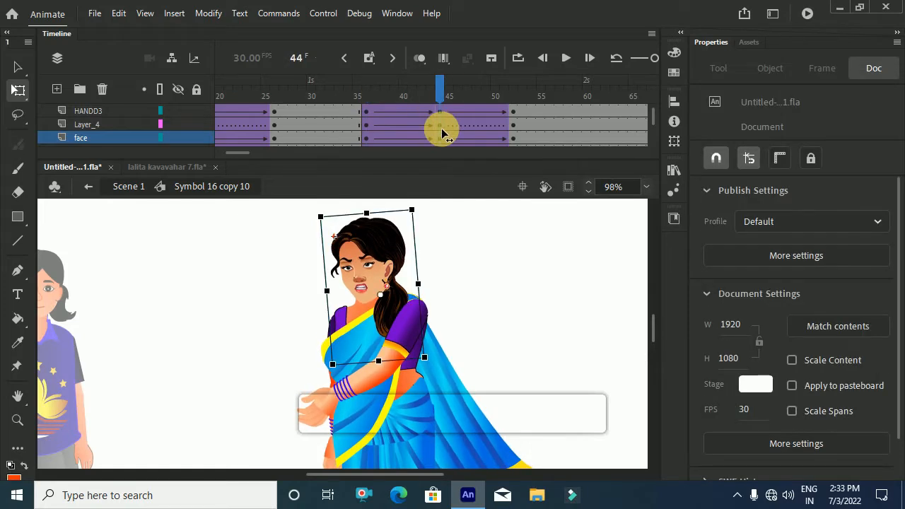
# - At frame 52, select the upper body, place its transform pivot at the waist, and rotate it clockwise so she leans back
pyautogui.moveTo(442, 133); pyautogui.dragTo(513, 160)
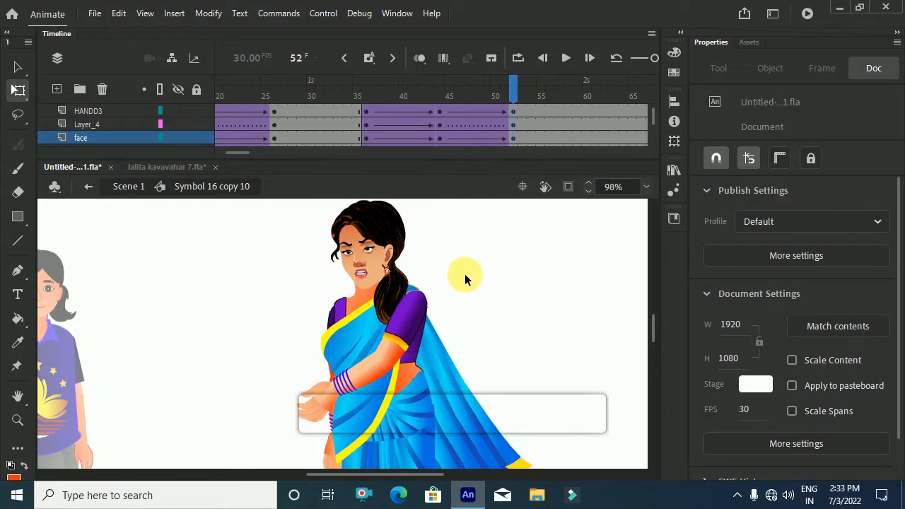
pyautogui.scroll(-3, 465, 275)
pyautogui.moveTo(353, 242); pyautogui.dragTo(411, 373)
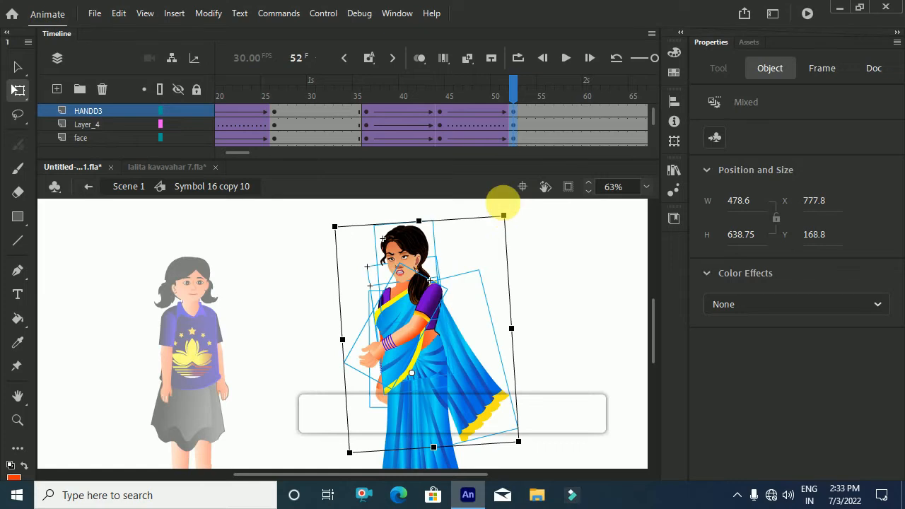
pyautogui.scroll(3, 506, 241)
pyautogui.scroll(3, 511, 270)
pyautogui.moveTo(517, 351); pyautogui.dragTo(568, 393)
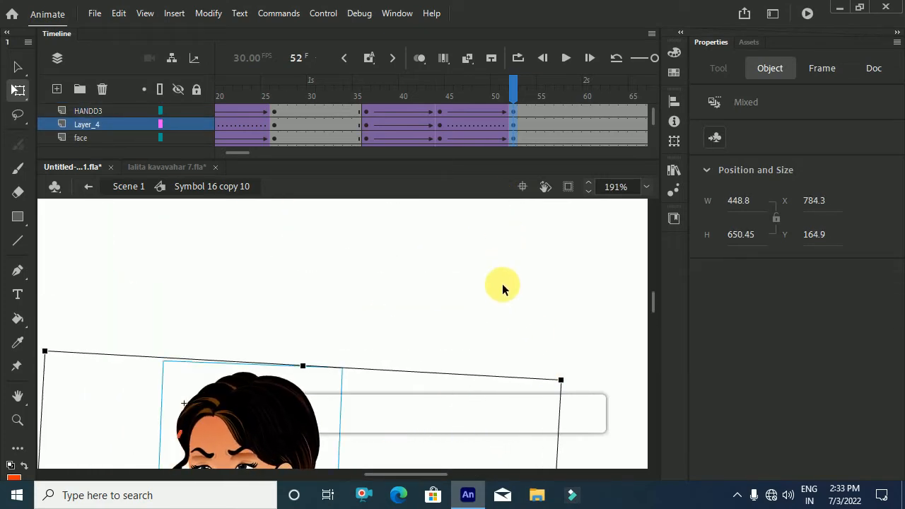
pyautogui.scroll(-3, 504, 290)
pyautogui.scroll(-3, 501, 283)
pyautogui.scroll(2, 495, 270)
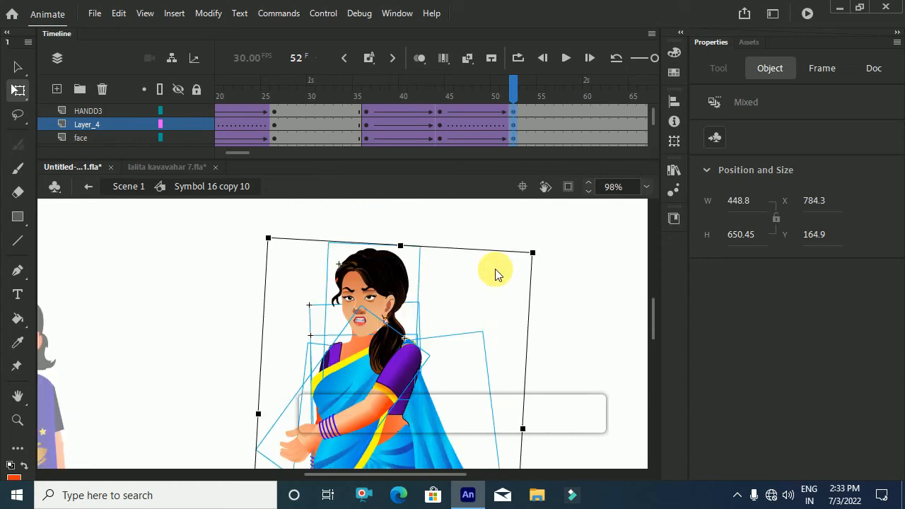
pyautogui.scroll(-2, 474, 259)
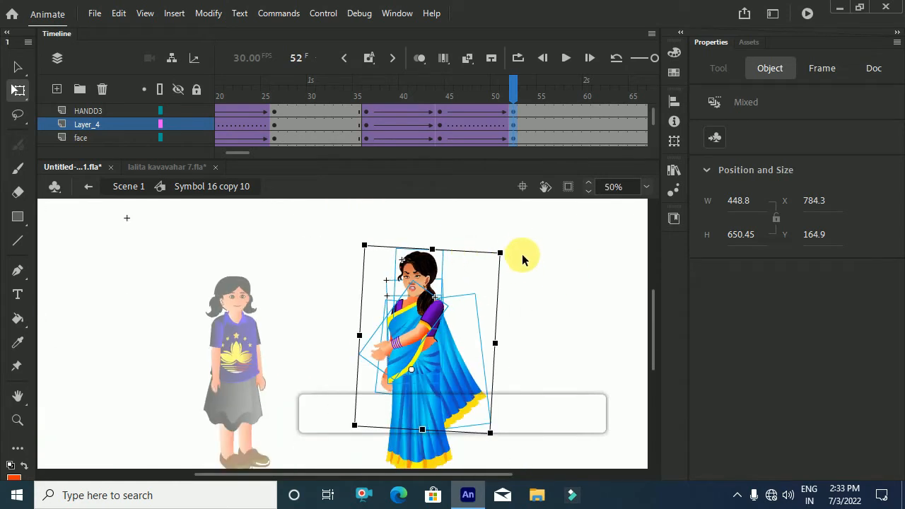
# - Fine-tune the upper body's lean at frame 52 by rotating it slightly counterclockwise
pyautogui.moveTo(505, 252); pyautogui.dragTo(476, 278)
pyautogui.scroll(4, 501, 252)
pyautogui.scroll(-4, 478, 276)
pyautogui.scroll(2, 486, 283)
pyautogui.scroll(4, 470, 273)
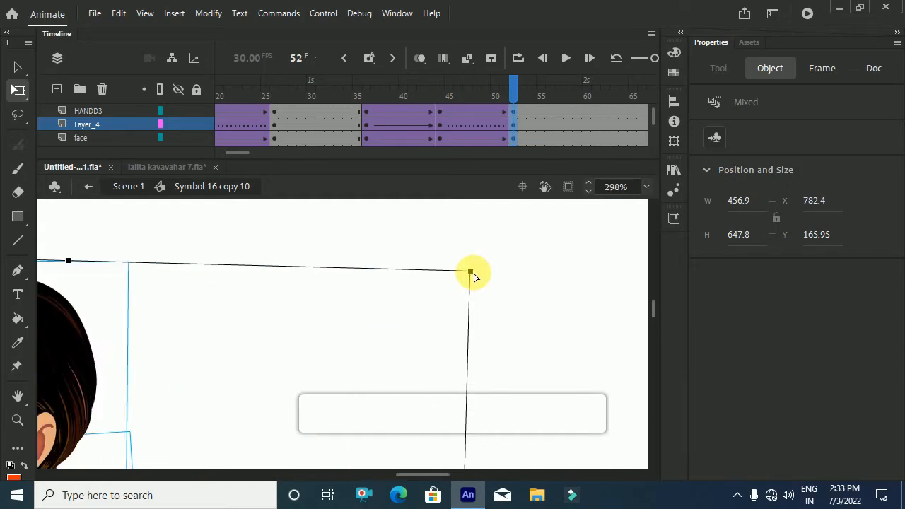
pyautogui.moveTo(473, 275); pyautogui.dragTo(457, 274)
pyautogui.scroll(-4, 460, 276)
pyautogui.click(485, 281)
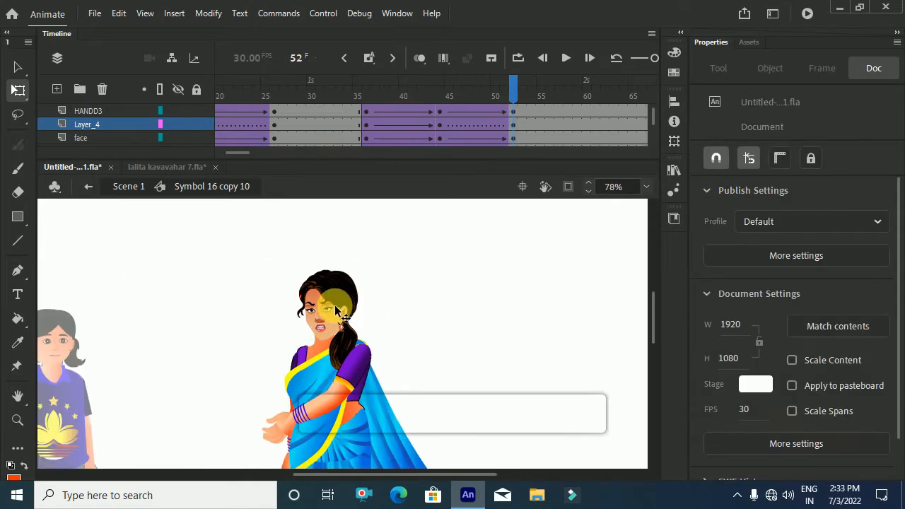
# - Rotate the woman's head slightly clockwise at frame 52
pyautogui.click(333, 300)
pyautogui.scroll(3, 374, 277)
pyautogui.scroll(1, 373, 275)
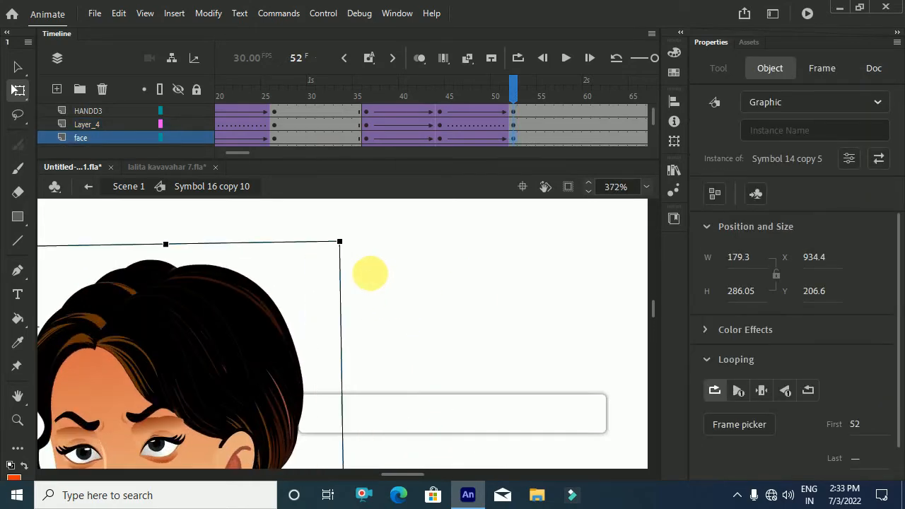
pyautogui.moveTo(353, 255); pyautogui.dragTo(363, 263)
pyautogui.scroll(-2, 368, 264)
pyautogui.scroll(-1, 362, 263)
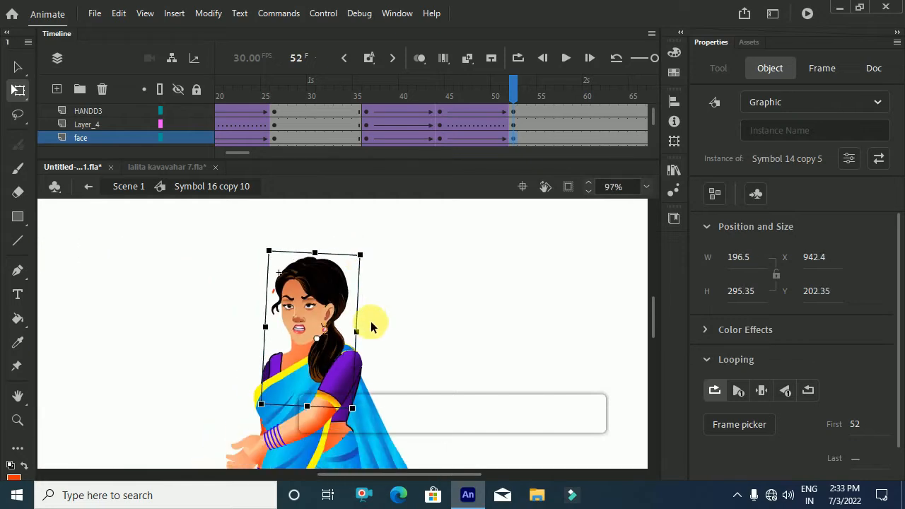
# - Rotate the front arm on the HANDD3 layer down along the body at frame 52
pyautogui.scroll(-1, 419, 278)
pyautogui.click(346, 360)
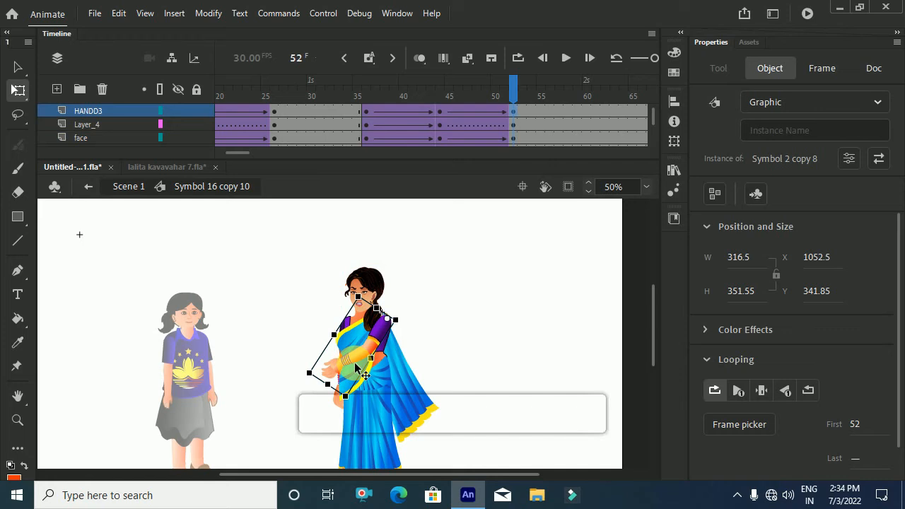
pyautogui.moveTo(351, 413); pyautogui.dragTo(375, 382)
pyautogui.doubleClick(375, 376)
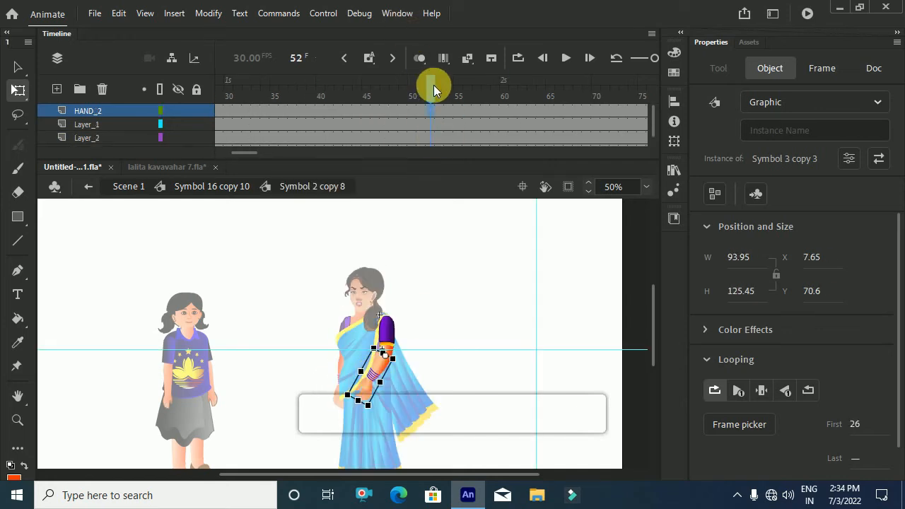
pyautogui.click(254, 188)
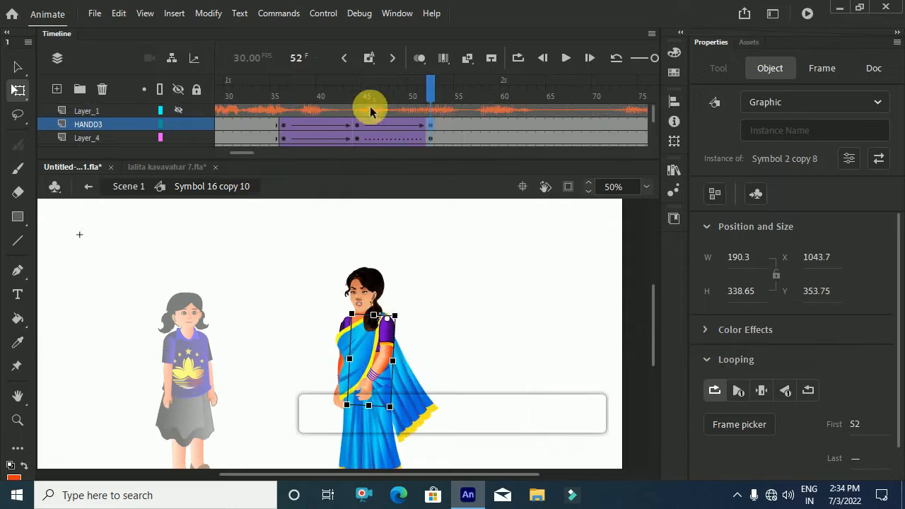
pyautogui.click(359, 97)
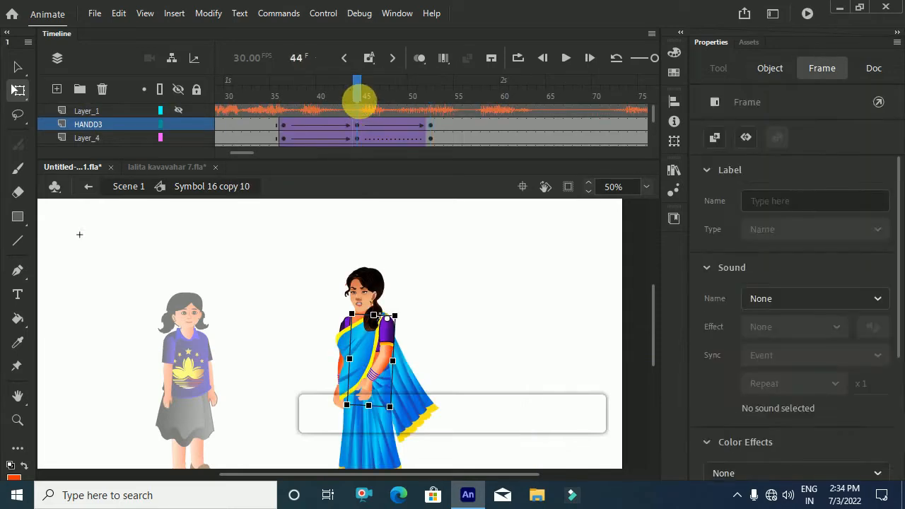
pyautogui.click(423, 131)
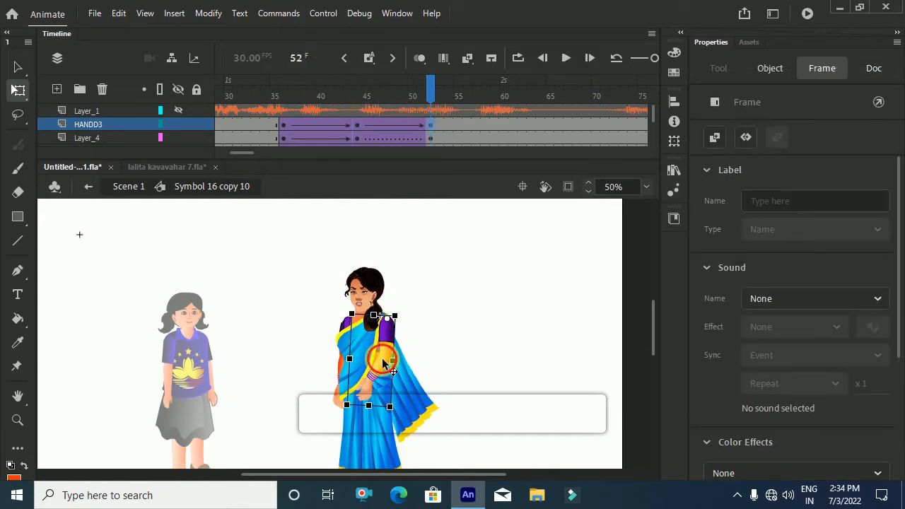
# - Inside the front arm symbol, add keyframes on the HAND_2 forearm layer at frames 52 and 44
pyautogui.doubleClick(382, 363)
pyautogui.press('F6')
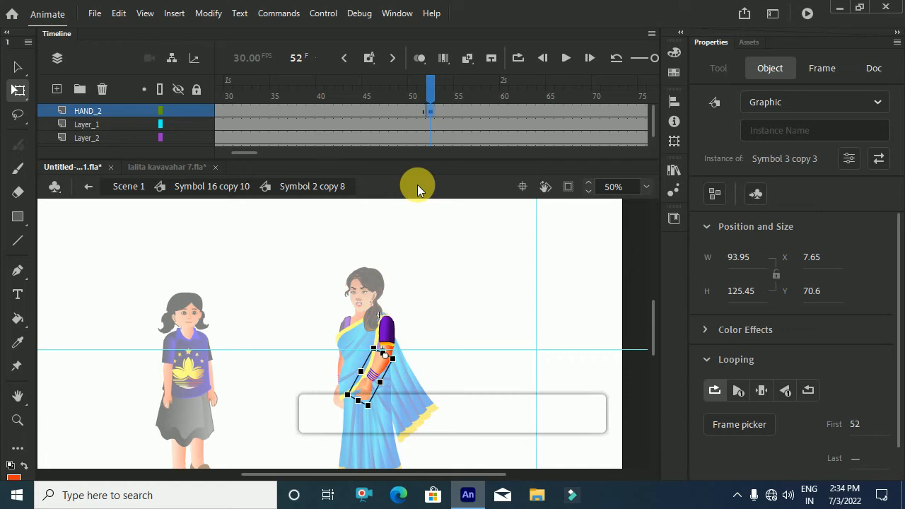
pyautogui.click(357, 110)
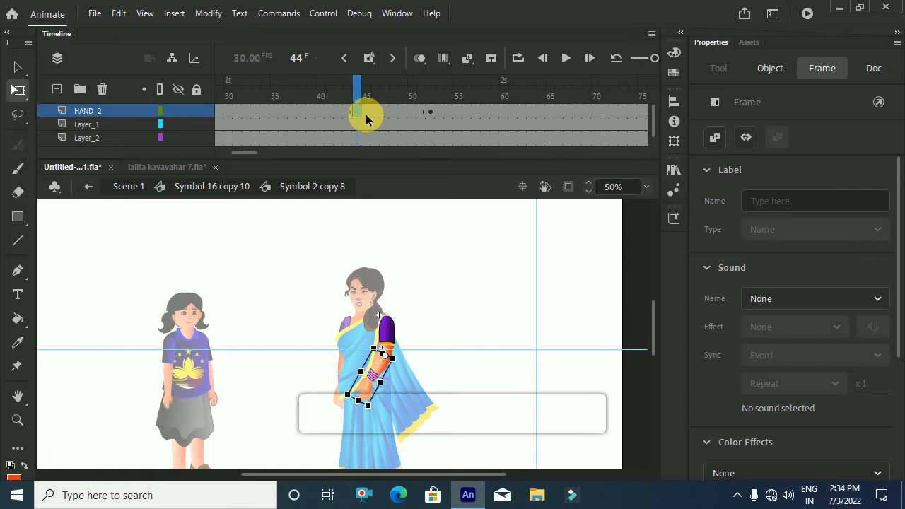
# - Create a classic tween on HAND_2 between frames 44 and 52 and set its ease to 100
pyautogui.rightClick(365, 112)
pyautogui.click(379, 66)
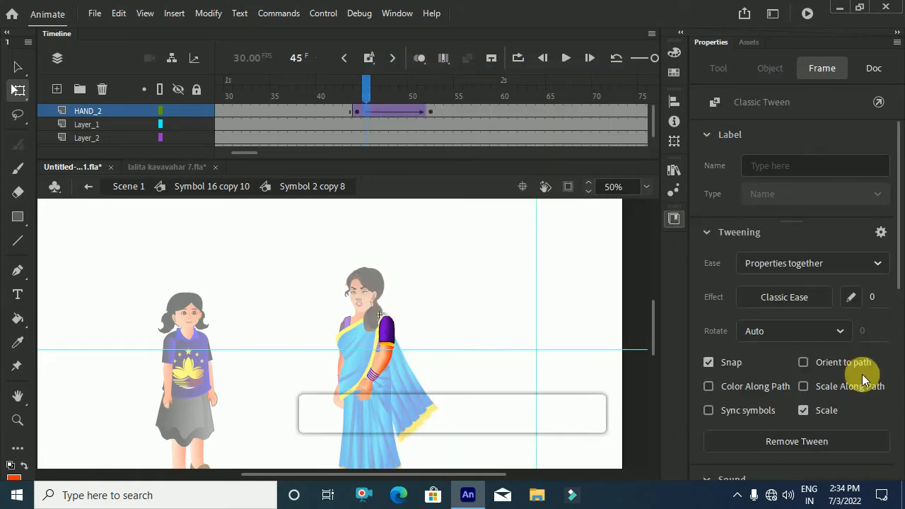
pyautogui.click(873, 298)
pyautogui.write('100')
pyautogui.press('Return')
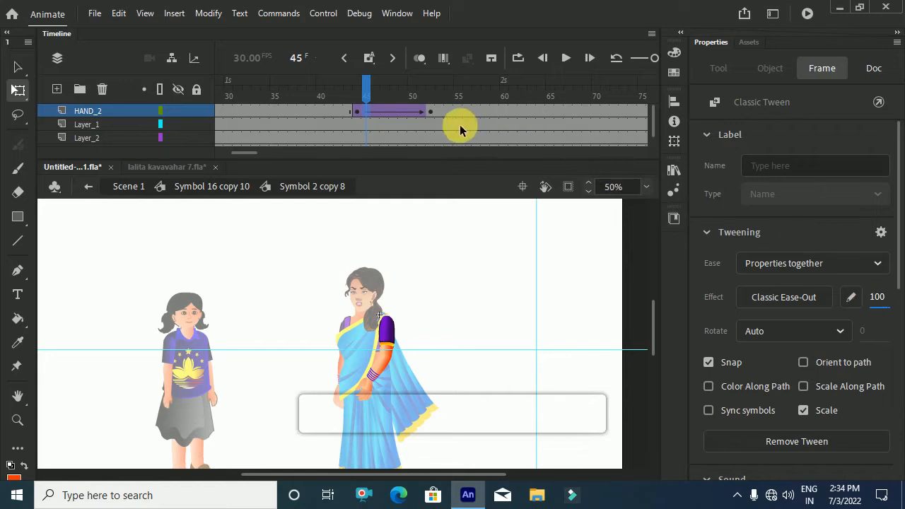
# - Rotate the forearm to hang straight down at frame 52, return to the woman's symbol, and review frames 36 to 52
pyautogui.click(430, 111)
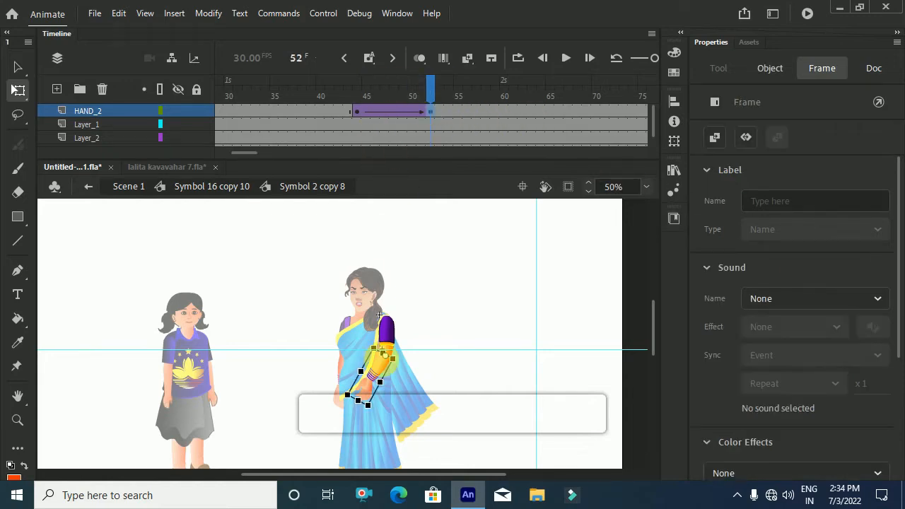
pyautogui.scroll(3, 360, 385)
pyautogui.moveTo(393, 456); pyautogui.dragTo(444, 477)
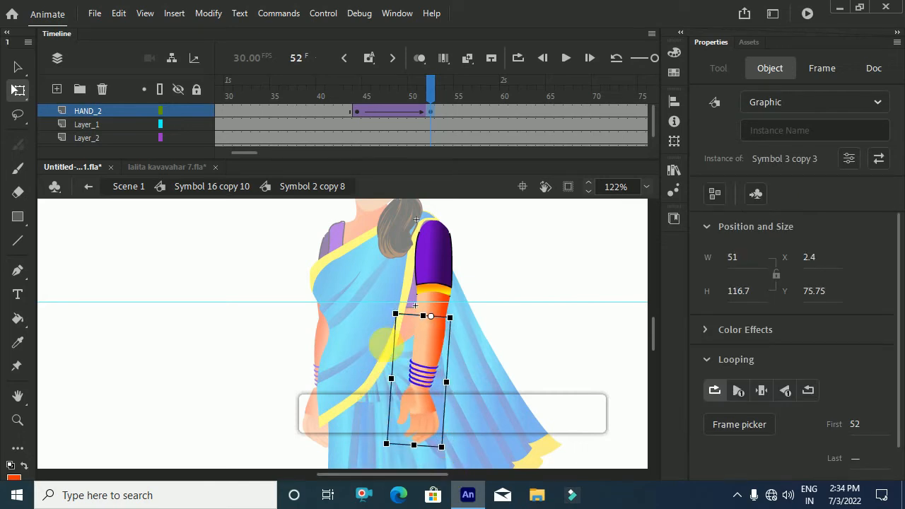
pyautogui.click(228, 185)
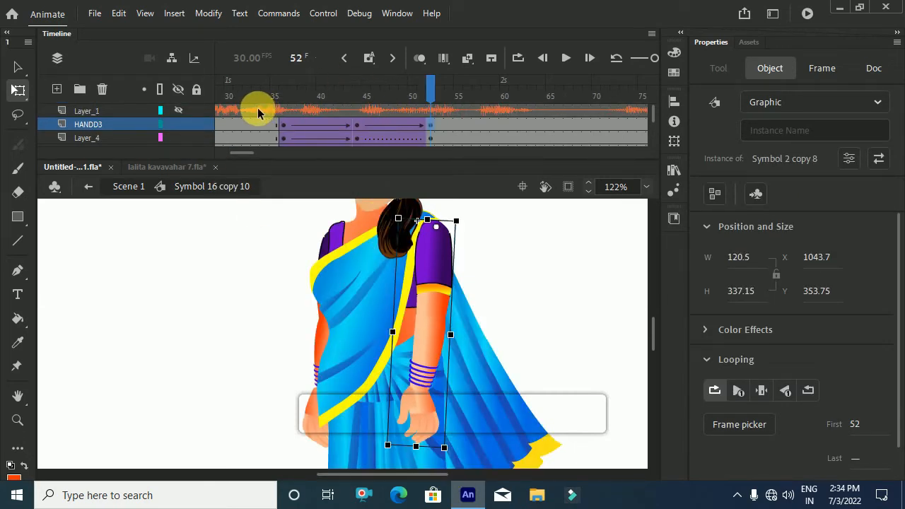
pyautogui.click(283, 93)
pyautogui.moveTo(282, 92); pyautogui.dragTo(429, 193)
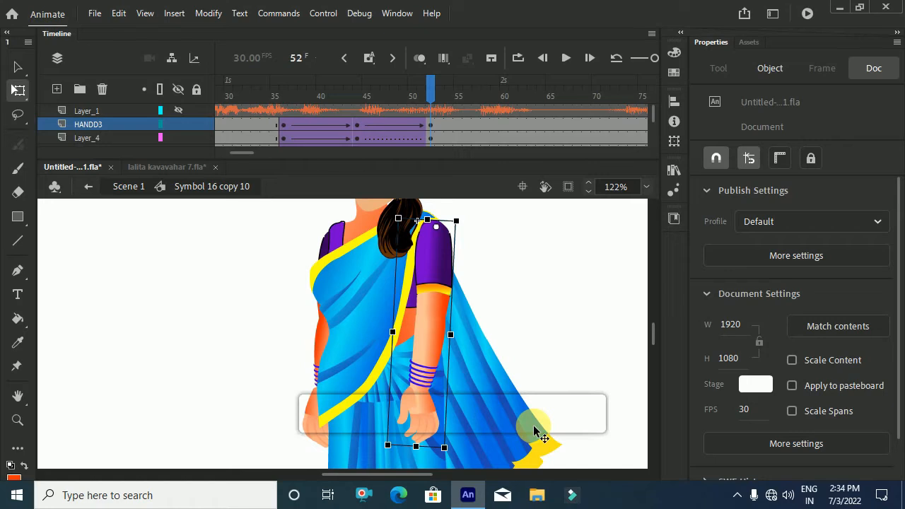
# - Rotate the woman's back arm slightly outward, away from her body, at frame 52 and check the motion from frame 36
pyautogui.click(316, 416)
pyautogui.scroll(2, 316, 416)
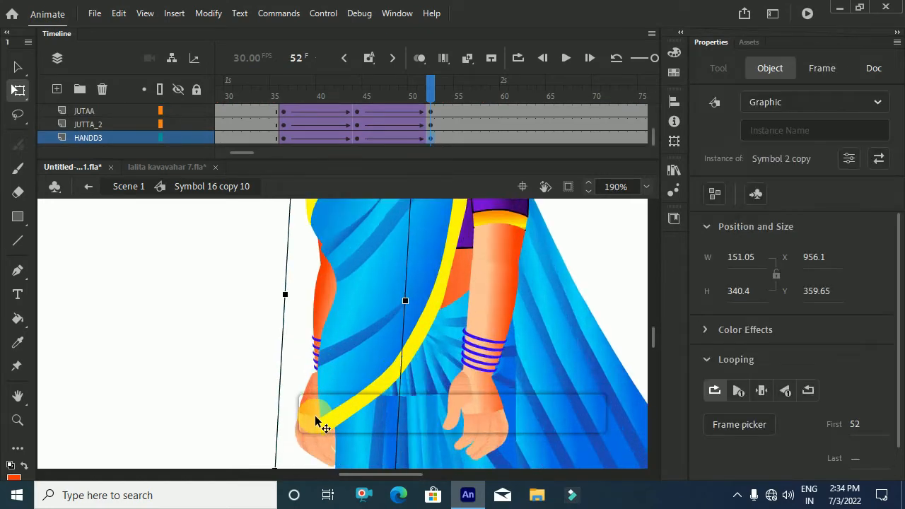
pyautogui.scroll(-3, 316, 416)
pyautogui.moveTo(369, 461); pyautogui.dragTo(347, 415)
pyautogui.scroll(-2, 352, 409)
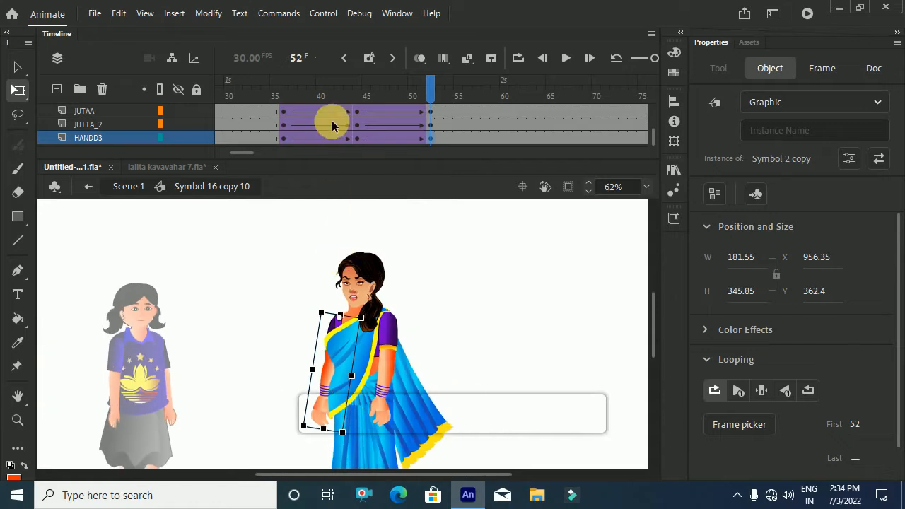
pyautogui.moveTo(283, 91); pyautogui.dragTo(442, 266)
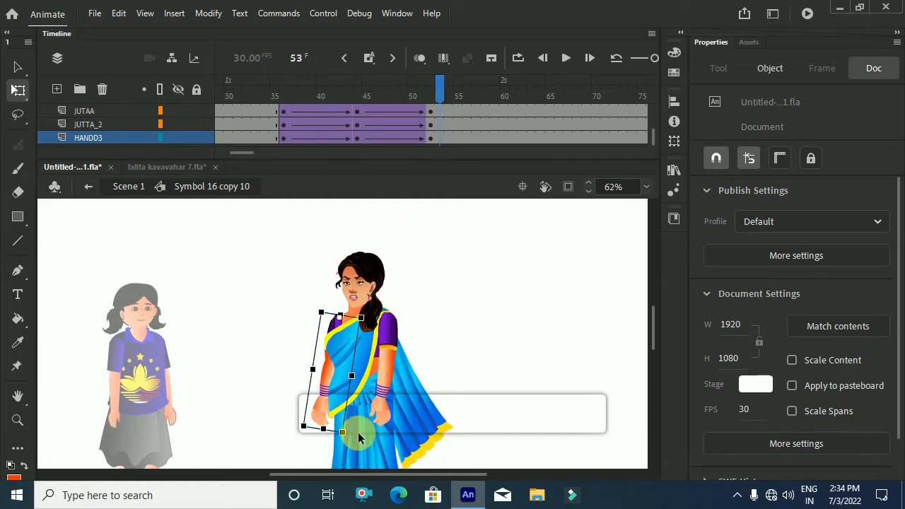
# - Rotate the front arm on the HANDD3 layer slightly backward at frame 52
pyautogui.click(378, 409)
pyautogui.click(430, 92)
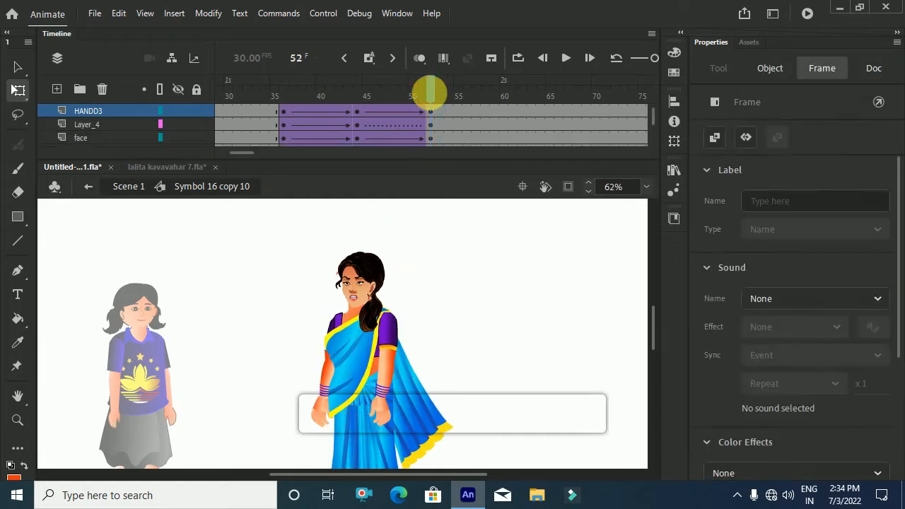
pyautogui.click(382, 424)
pyautogui.moveTo(395, 434); pyautogui.dragTo(415, 438)
# - Play the animation from the beginning and replay the frames from 35 onward to examine the arm and body motion
pyautogui.scroll(-3, 416, 324)
pyautogui.moveTo(330, 94); pyautogui.dragTo(18, 168)
pyautogui.press('Return')
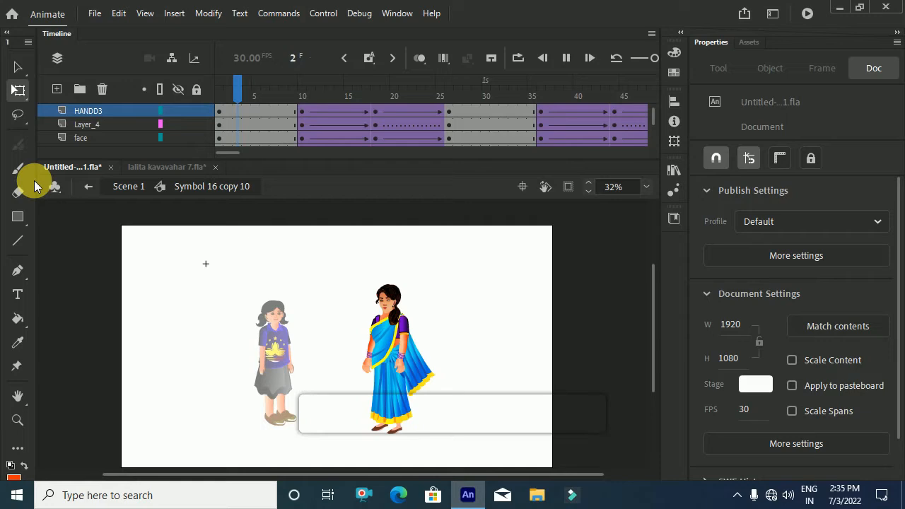
pyautogui.click(382, 350)
pyautogui.scroll(3, 382, 351)
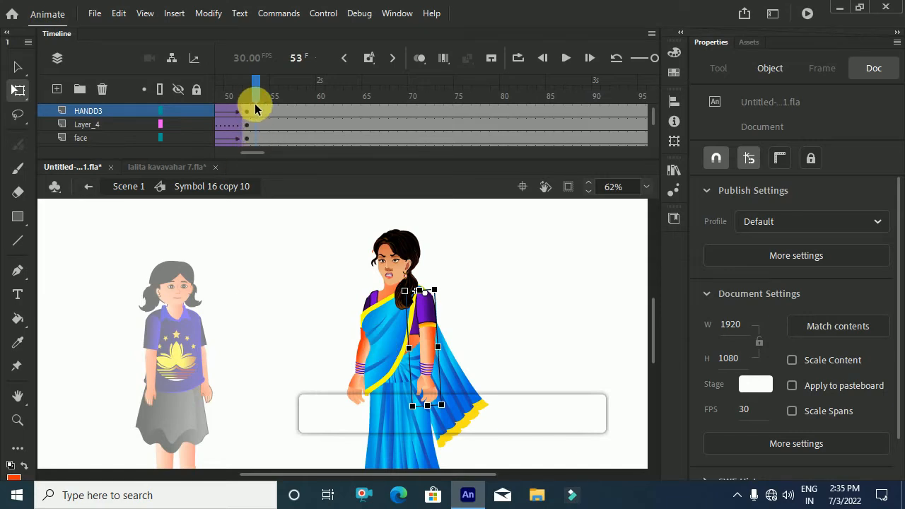
pyautogui.moveTo(257, 101); pyautogui.dragTo(247, 105)
pyautogui.moveTo(255, 151); pyautogui.dragTo(245, 151)
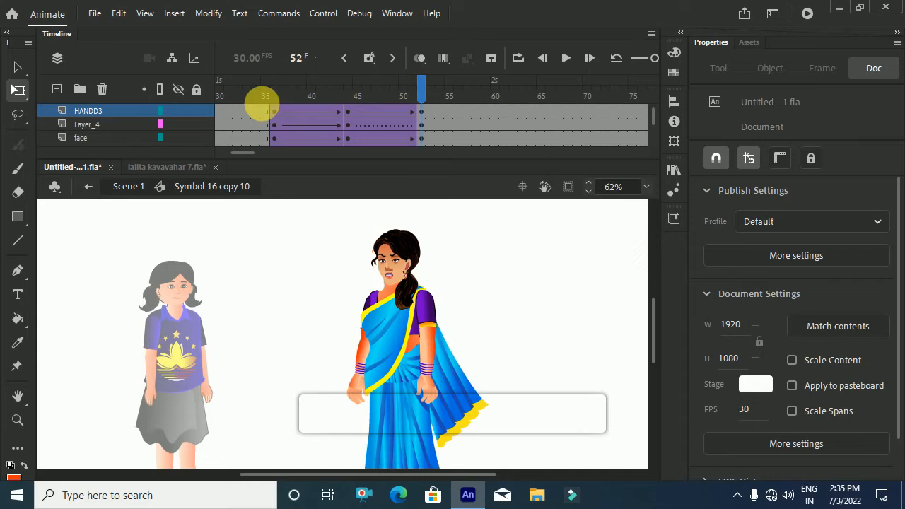
pyautogui.click(268, 98)
pyautogui.press('Return')
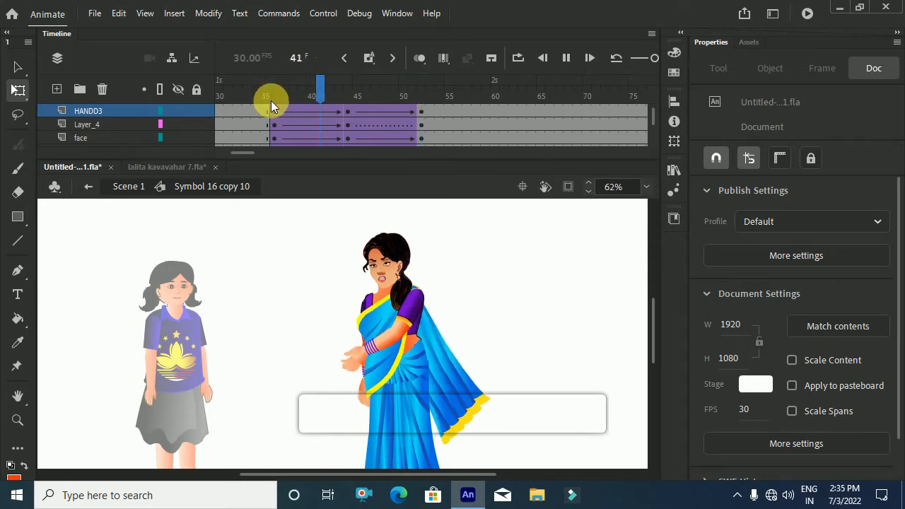
pyautogui.click(428, 97)
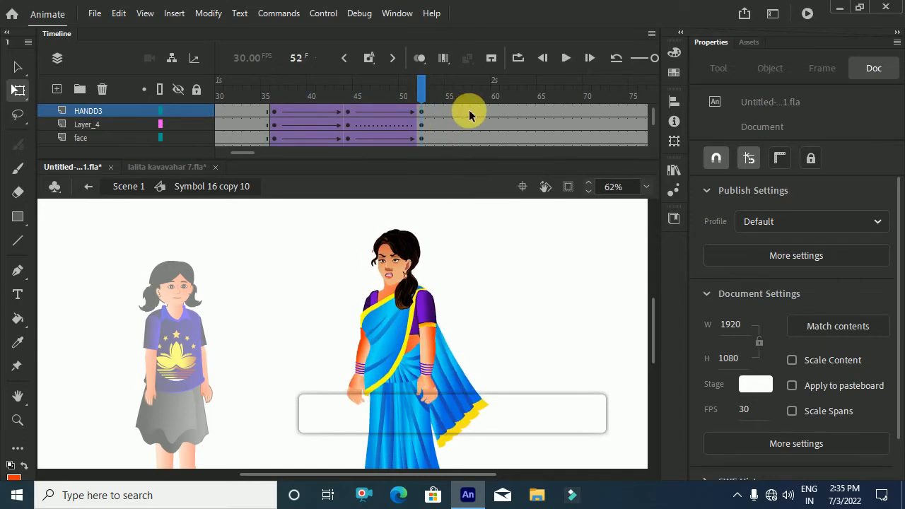
pyautogui.press('Return')
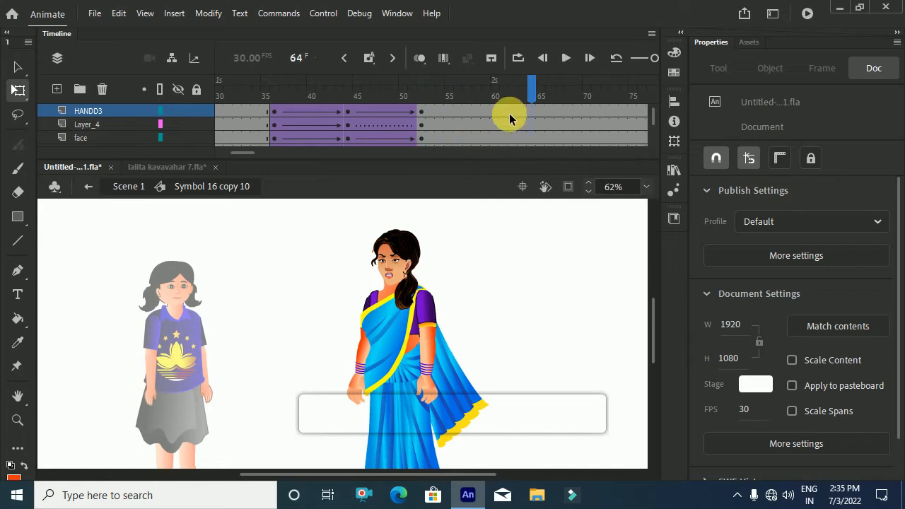
# - Insert keyframes on all of the woman's body layers at frame 62
pyautogui.scroll(1, 510, 114)
pyautogui.moveTo(513, 121); pyautogui.dragTo(511, 221)
pyautogui.press('F6')
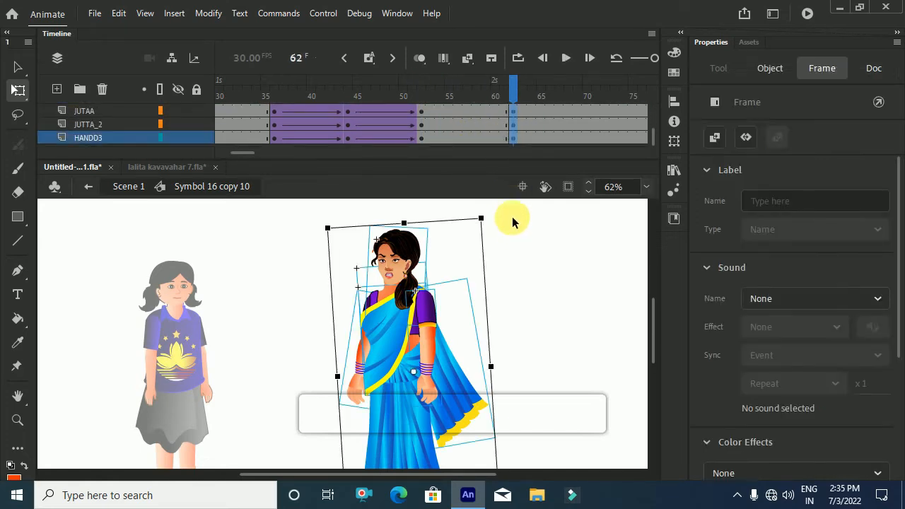
pyautogui.scroll(-2, 517, 125)
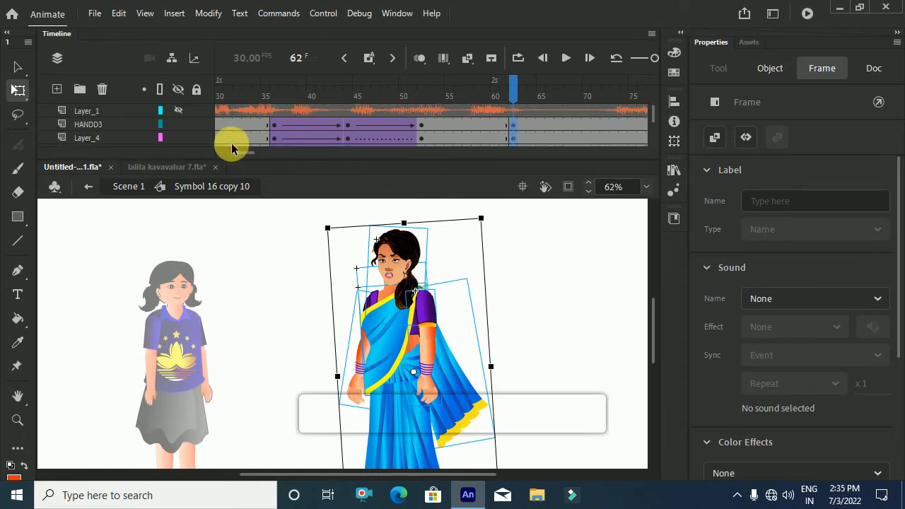
pyautogui.moveTo(239, 151); pyautogui.dragTo(246, 152)
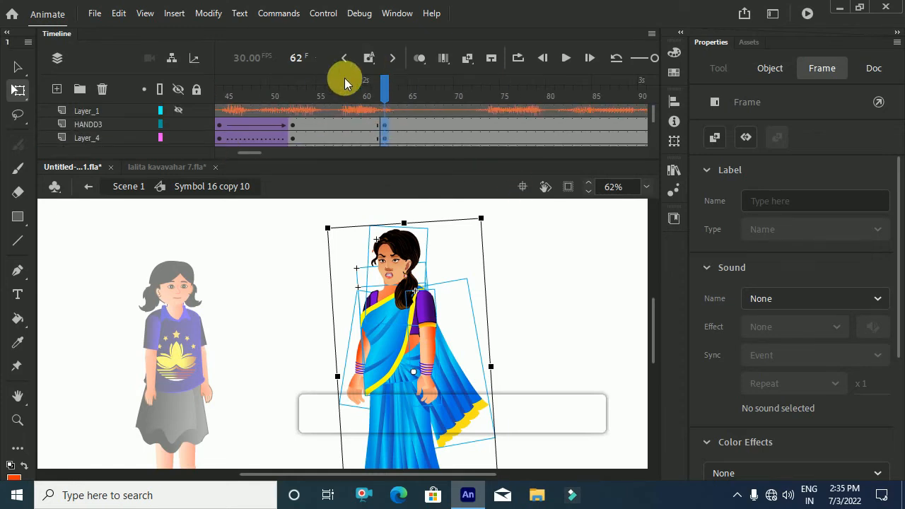
pyautogui.click(461, 121)
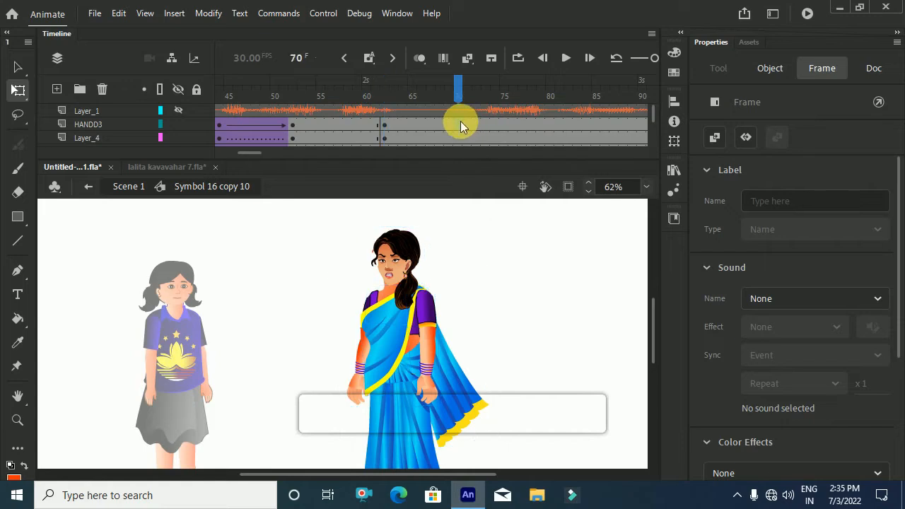
pyautogui.click(456, 123)
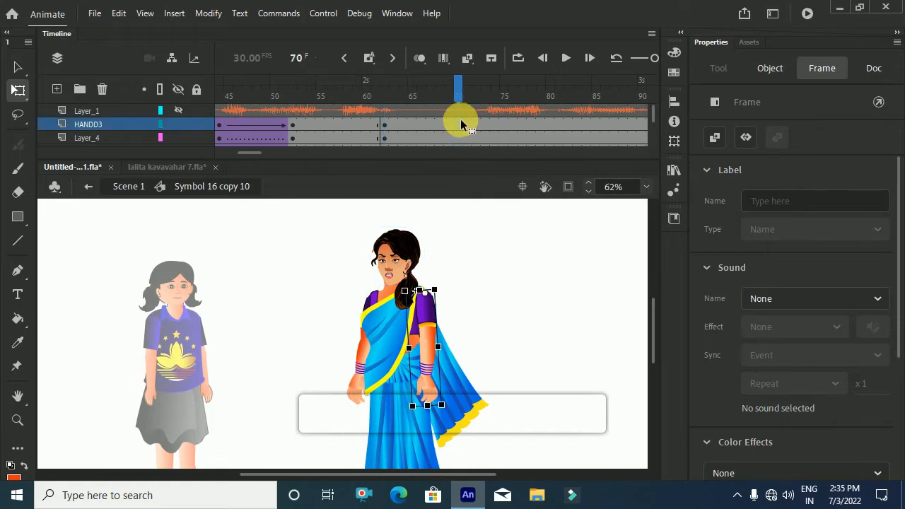
pyautogui.scroll(-10, 464, 136)
pyautogui.click(465, 137)
pyautogui.press('F6')
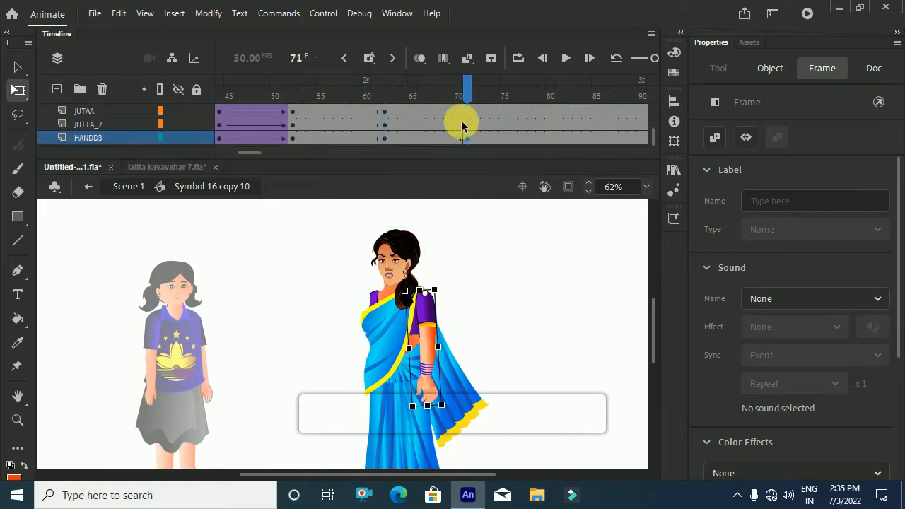
pyautogui.scroll(3, 461, 121)
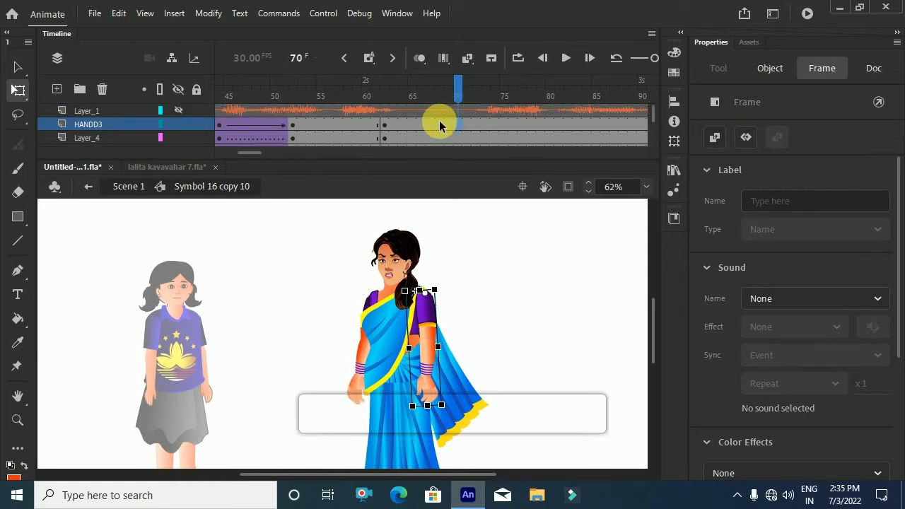
# - Insert keyframes on all of the woman's body layers at frame 70
pyautogui.click(440, 125)
pyautogui.click(458, 125)
pyautogui.scroll(-3, 459, 124)
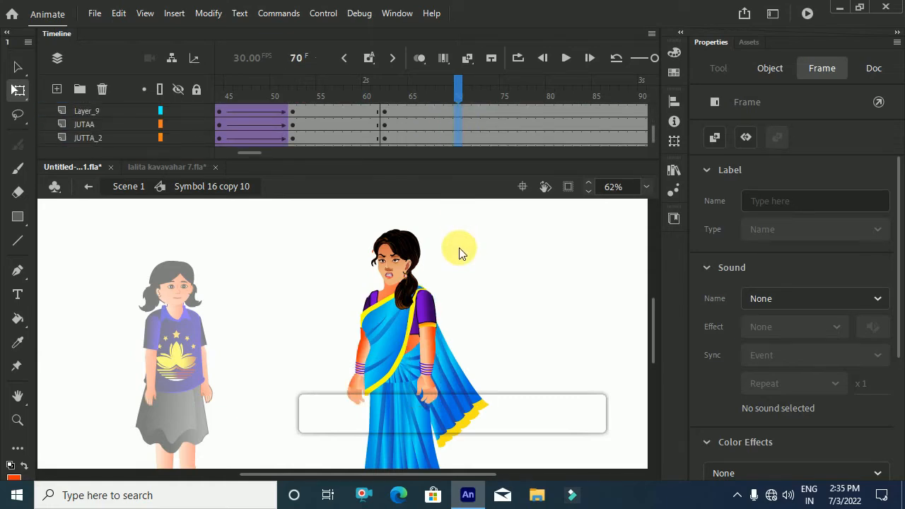
pyautogui.click(460, 253)
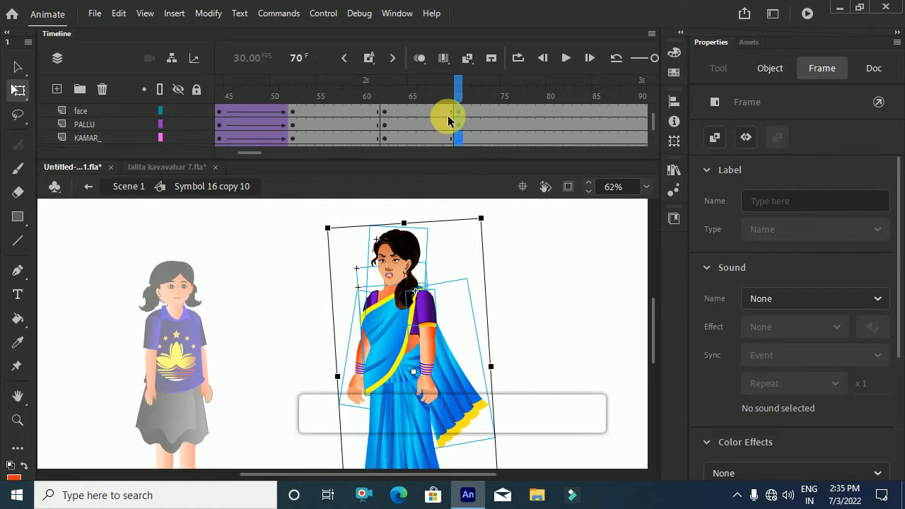
# - Insert keyframes on all of the woman's body layers at frame 78
pyautogui.scroll(3, 448, 115)
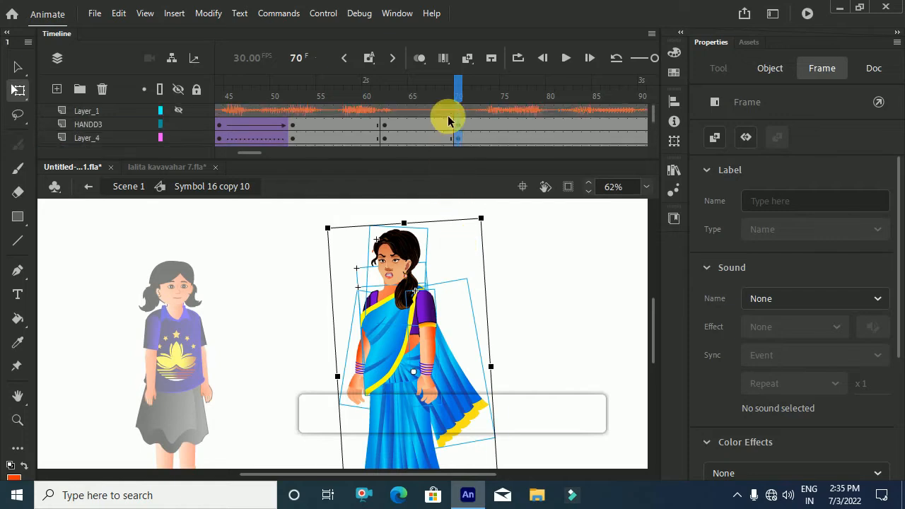
pyautogui.click(529, 120)
pyautogui.scroll(-5, 528, 121)
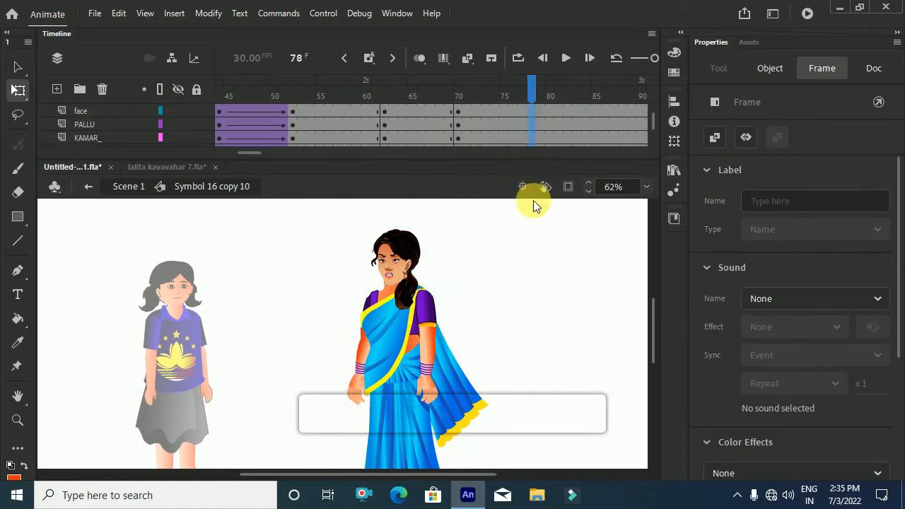
pyautogui.hotkey('ctrl', 'a')
pyautogui.press('F6')
# - Create classic tweens on all body layers between frames 62 and 78 and set their ease to 100
pyautogui.scroll(5, 498, 136)
pyautogui.scroll(1, 495, 136)
pyautogui.moveTo(439, 126); pyautogui.dragTo(498, 273)
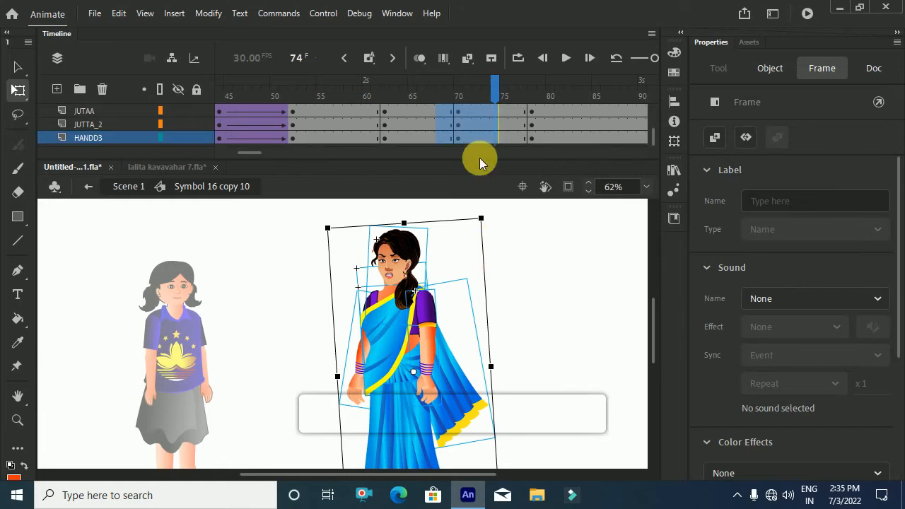
pyautogui.rightClick(477, 118)
pyautogui.click(499, 67)
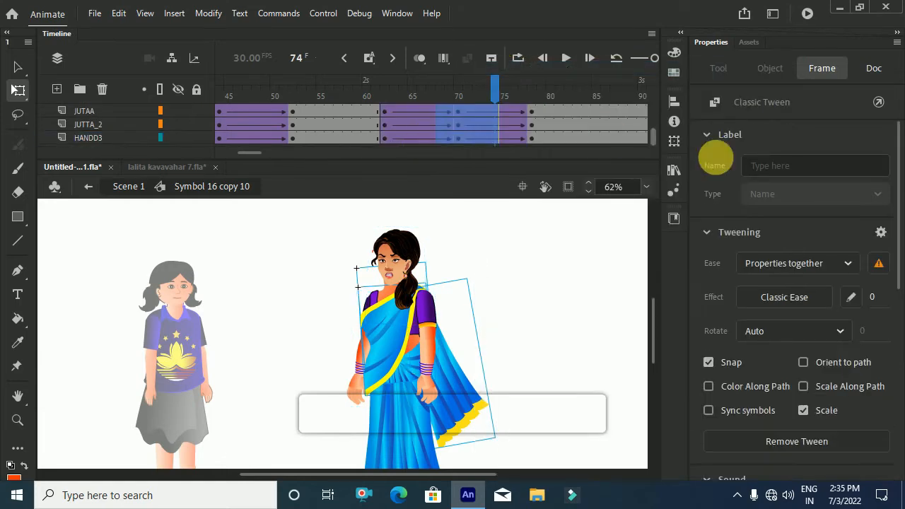
pyautogui.click(875, 297)
pyautogui.write('100')
pyautogui.press('Return')
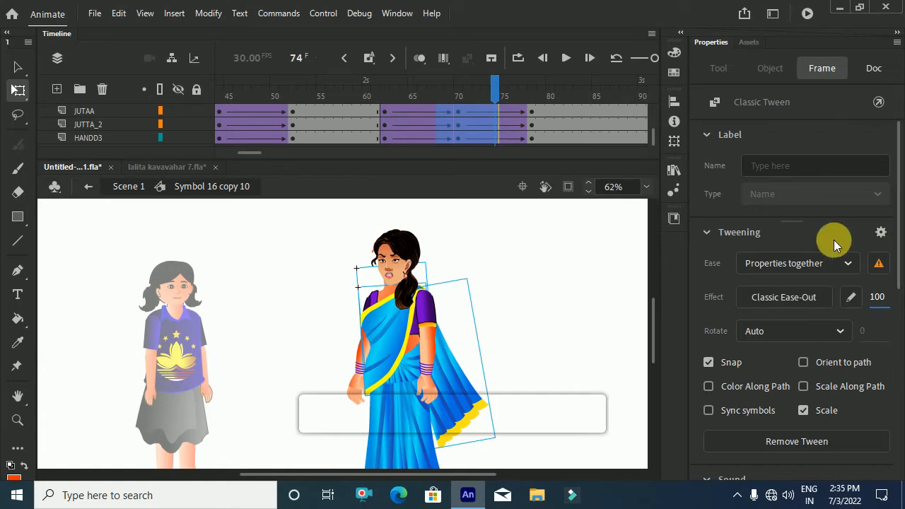
# - Set the ease of the classic tweens between frames 62 and 70 to -100 on all body layers
pyautogui.scroll(2, 504, 128)
pyautogui.scroll(2, 495, 133)
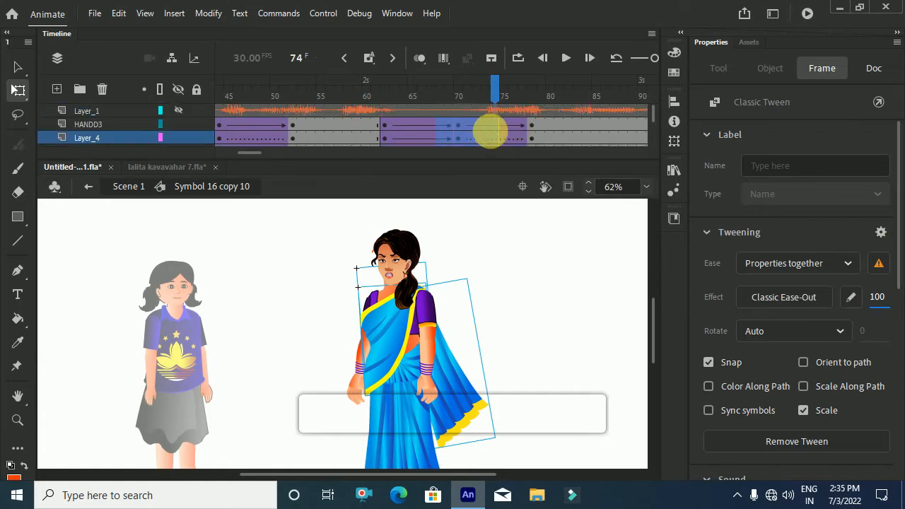
pyautogui.click(413, 124)
pyautogui.moveTo(401, 127); pyautogui.dragTo(423, 244)
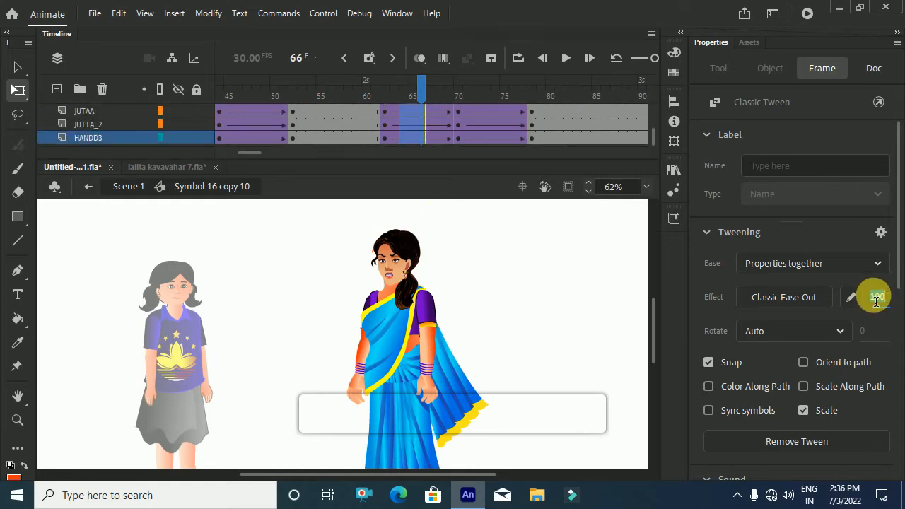
pyautogui.click(875, 297)
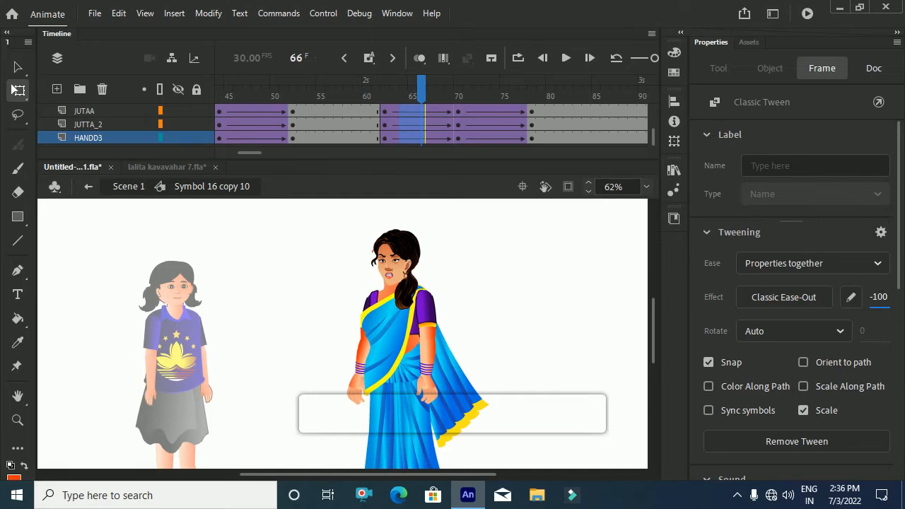
# - At frame 70, move the upper body parts' shared transformation point to the waist and squash them to a height of about 618.5
pyautogui.click(459, 97)
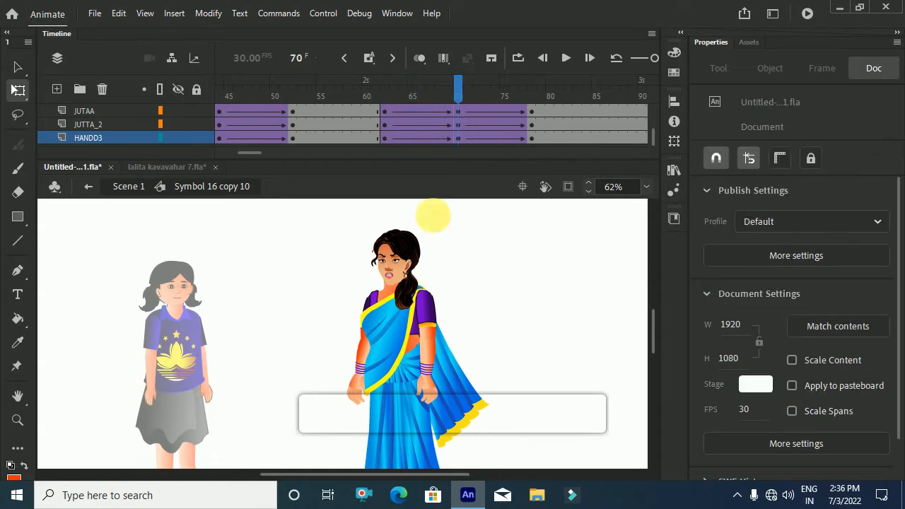
pyautogui.scroll(-1, 432, 216)
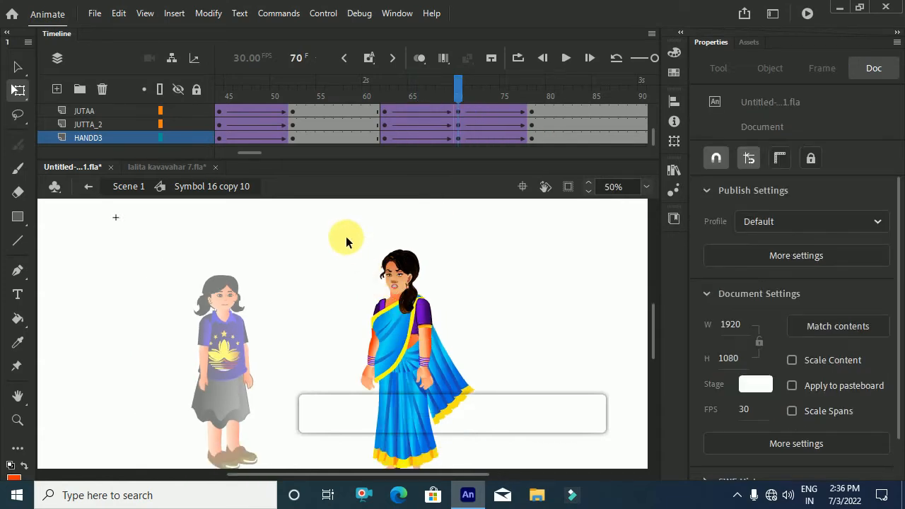
pyautogui.click(446, 337)
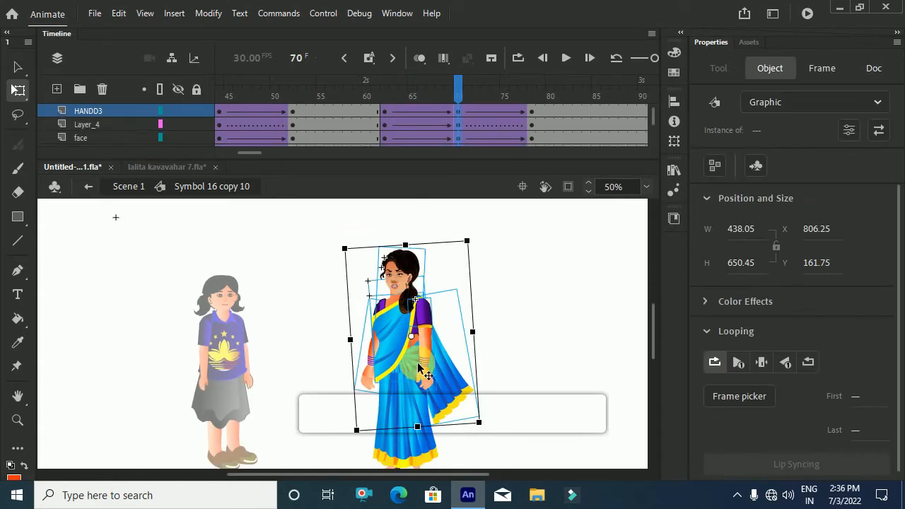
pyautogui.click(500, 321)
pyautogui.click(425, 329)
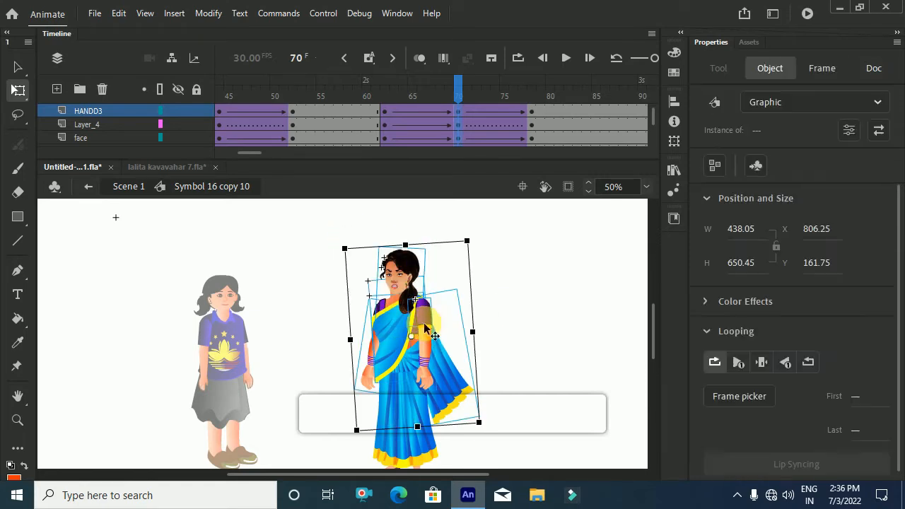
pyautogui.moveTo(412, 336); pyautogui.dragTo(402, 361)
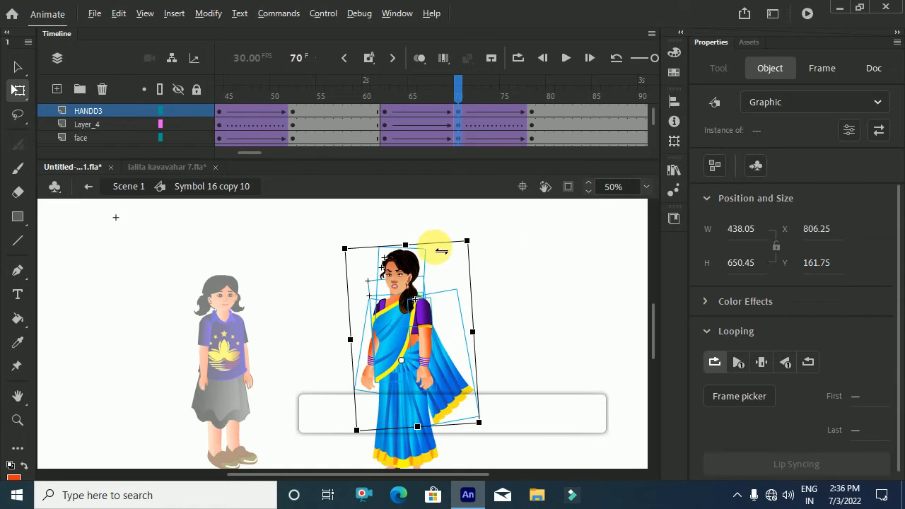
pyautogui.scroll(5, 416, 253)
pyautogui.scroll(2, 417, 250)
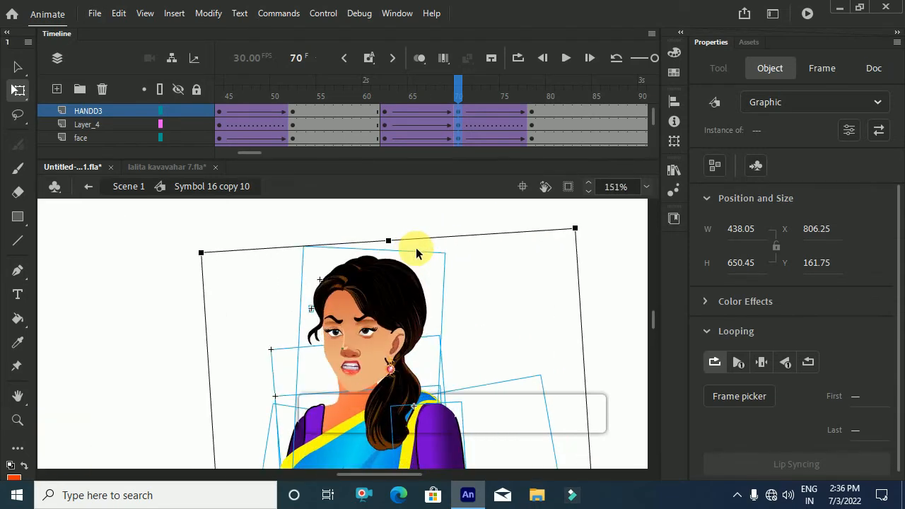
pyautogui.moveTo(395, 247); pyautogui.dragTo(400, 273)
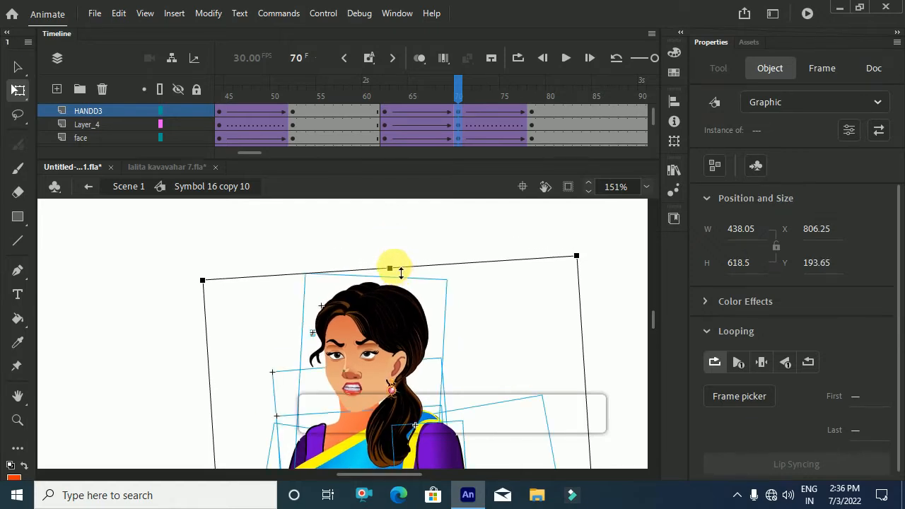
# - At frame 70, nudge the woman's face onto the lowered neck, at about X 940.9, Y 234.8
pyautogui.scroll(-5, 401, 273)
pyautogui.click(509, 288)
pyautogui.click(381, 310)
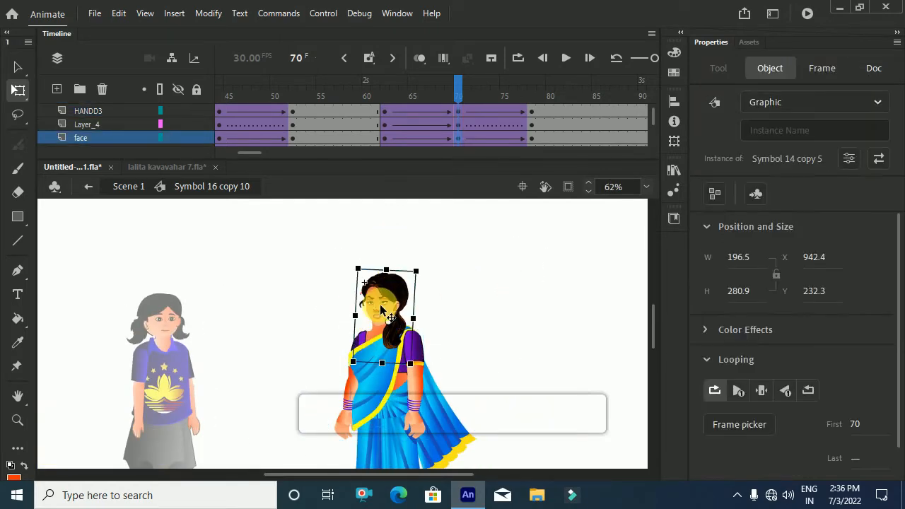
pyautogui.scroll(3, 380, 309)
pyautogui.moveTo(377, 302); pyautogui.dragTo(377, 304)
pyautogui.press('Left')
pyautogui.press('Up')
pyautogui.press('Up')
pyautogui.press('Up')
pyautogui.press('Up')
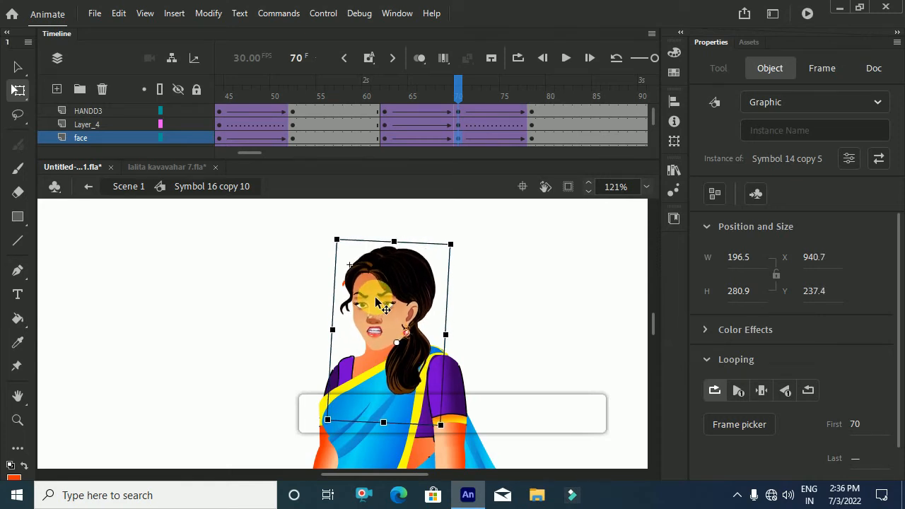
pyautogui.scroll(-2, 382, 303)
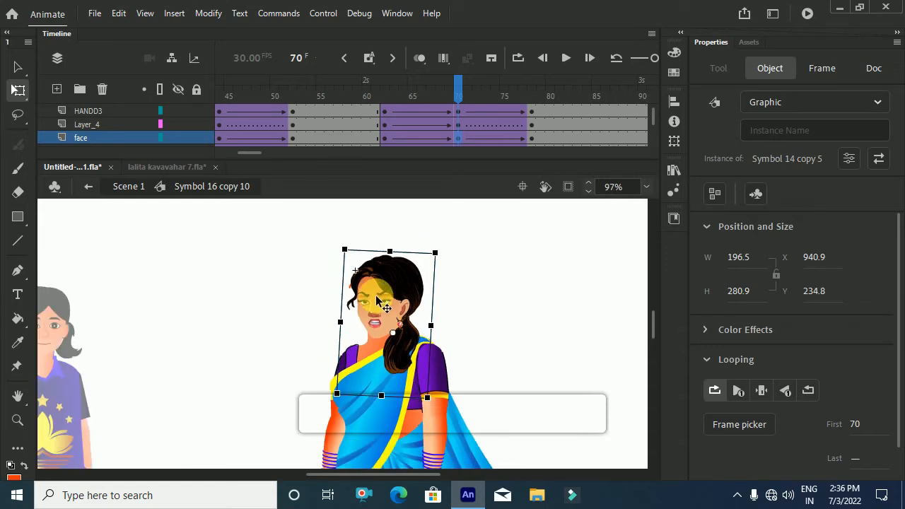
# - At frame 78, select the woman's upper body parts and move their shared transformation point to the waist
pyautogui.click(385, 97)
pyautogui.moveTo(389, 92); pyautogui.dragTo(534, 136)
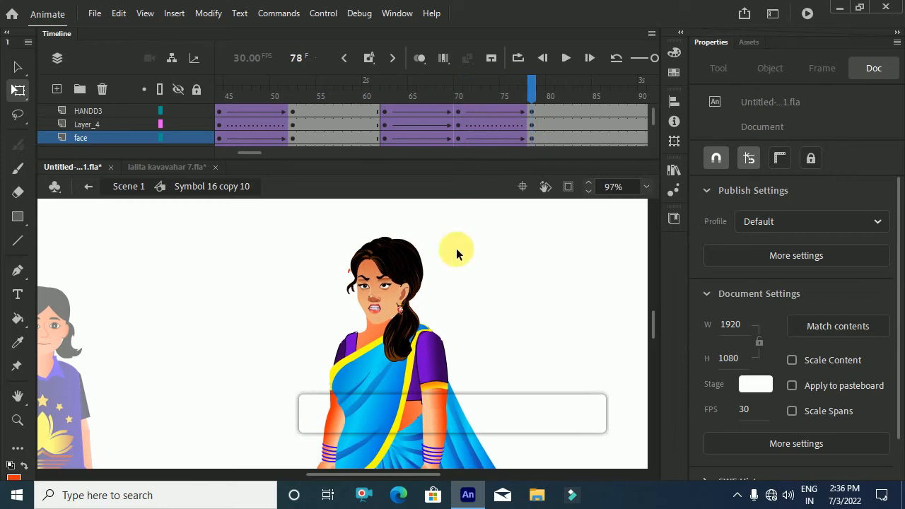
pyautogui.scroll(-2, 430, 250)
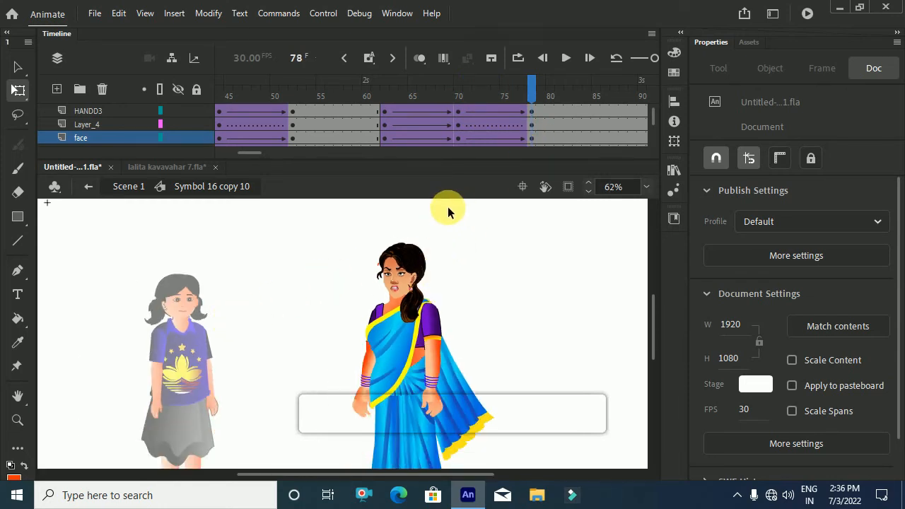
pyautogui.click(409, 334)
pyautogui.click(460, 263)
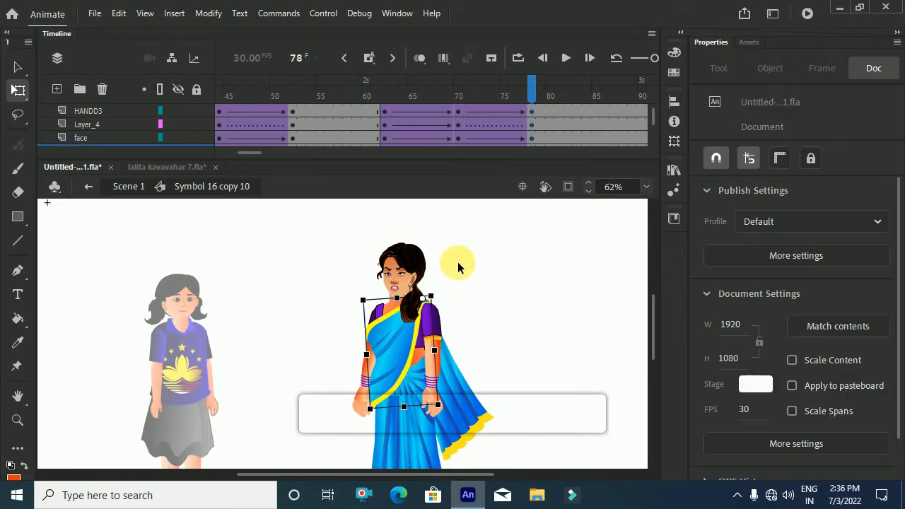
pyautogui.moveTo(344, 249); pyautogui.dragTo(467, 336)
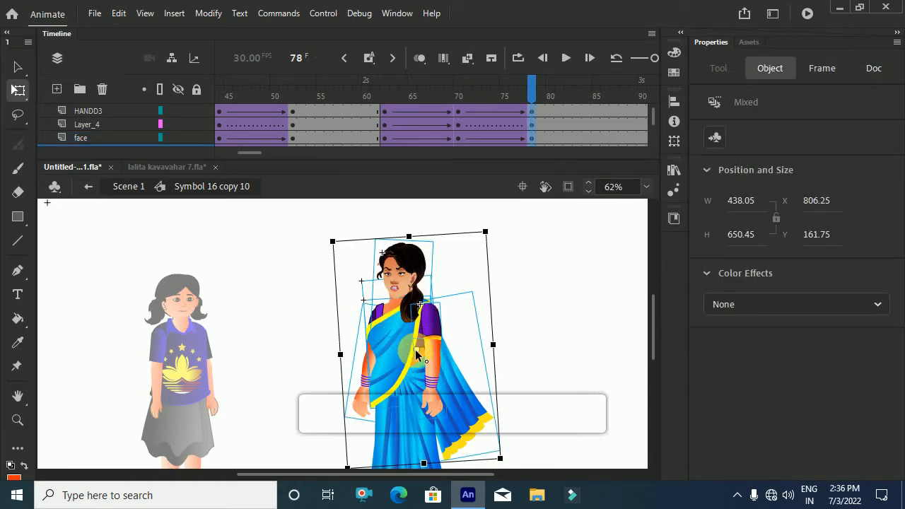
pyautogui.click(401, 383)
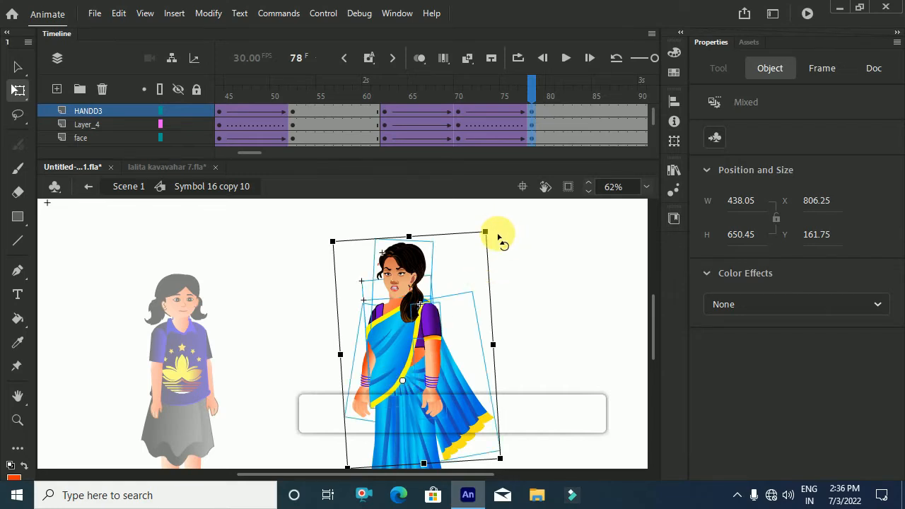
# - Rotate the upper body at frame 78 about the waist so it leans back, to about 448.6 wide and 635.85 high
pyautogui.scroll(4, 500, 238)
pyautogui.moveTo(468, 231); pyautogui.dragTo(406, 235)
pyautogui.scroll(-3, 405, 236)
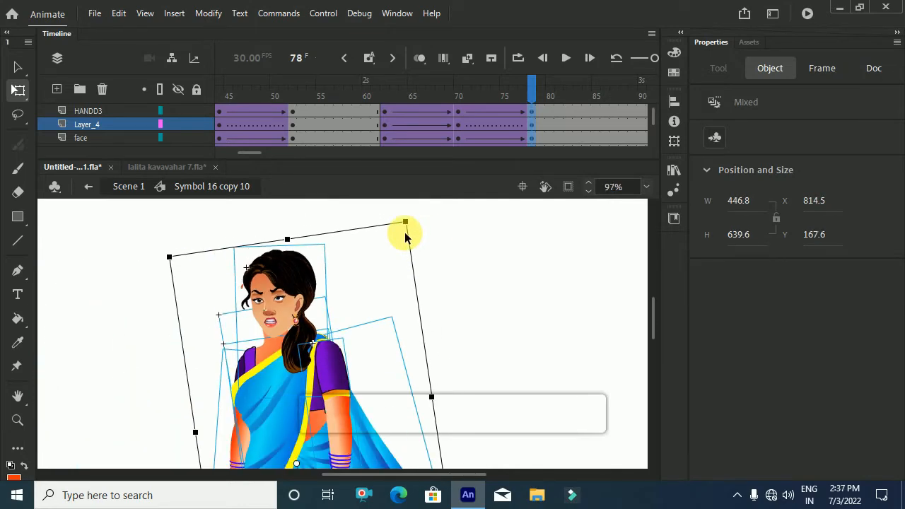
pyautogui.scroll(-2, 365, 251)
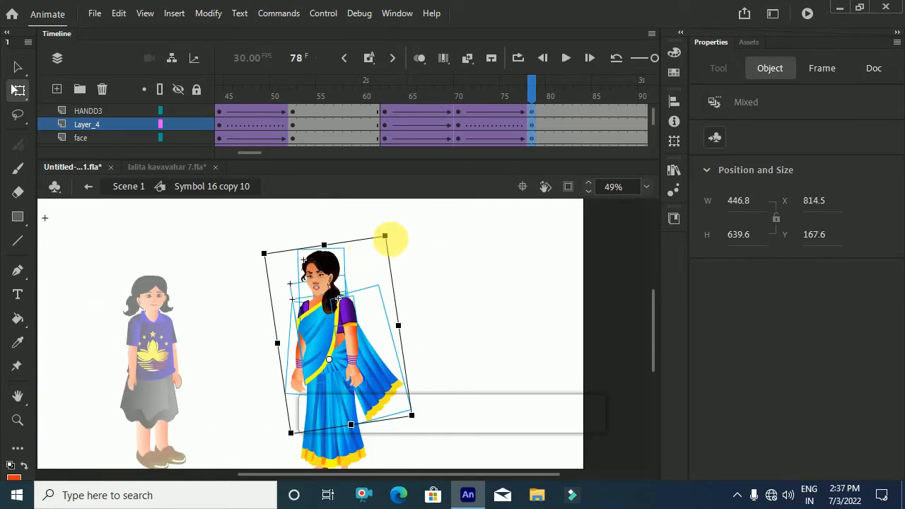
pyautogui.moveTo(394, 241); pyautogui.dragTo(370, 238)
pyautogui.scroll(3, 389, 239)
pyautogui.scroll(-3, 370, 239)
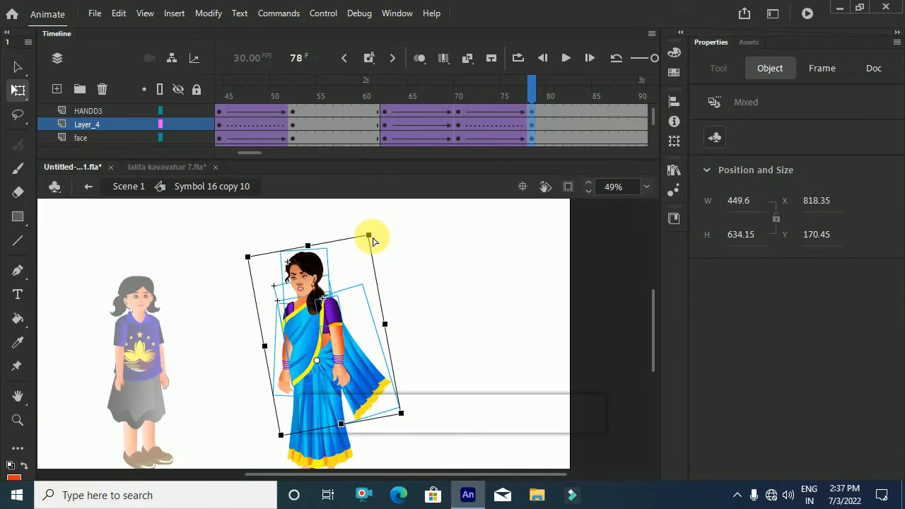
pyautogui.scroll(4, 375, 239)
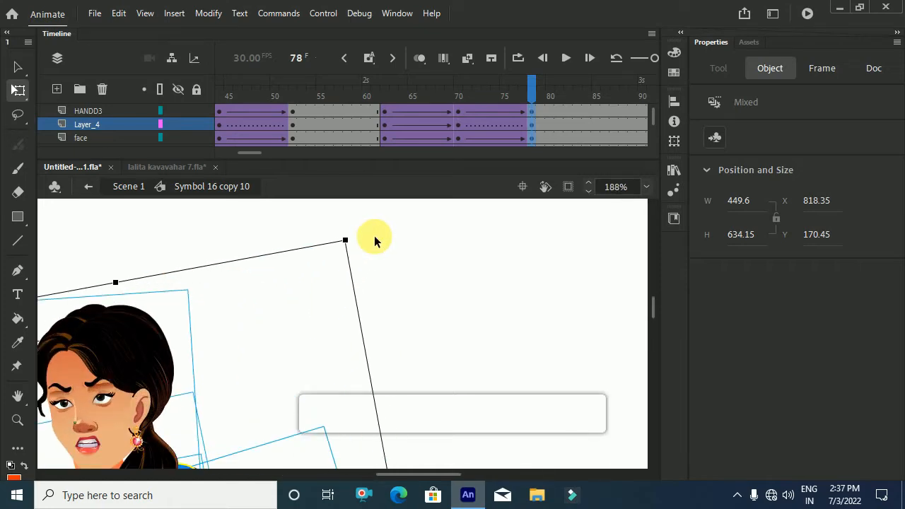
pyautogui.scroll(2, 359, 242)
pyautogui.moveTo(350, 246); pyautogui.dragTo(364, 253)
pyautogui.scroll(-3, 360, 248)
pyautogui.scroll(-3, 366, 266)
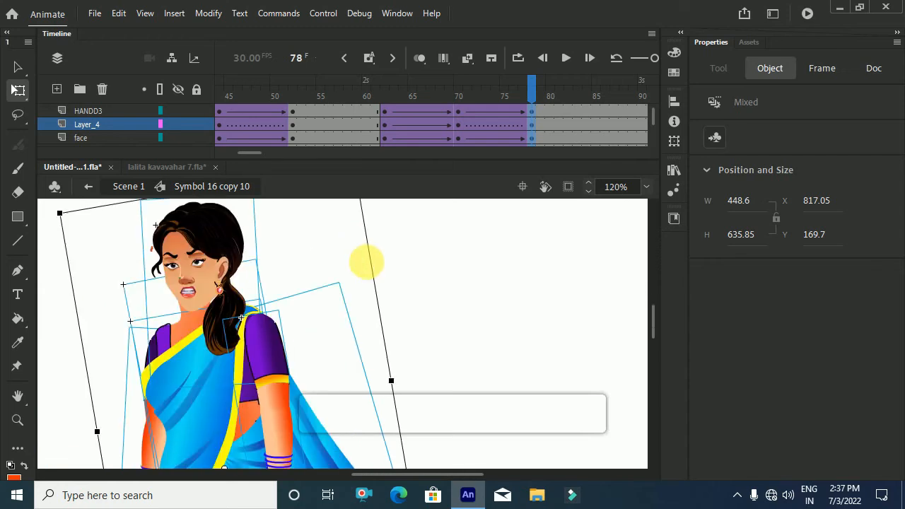
pyautogui.click(395, 246)
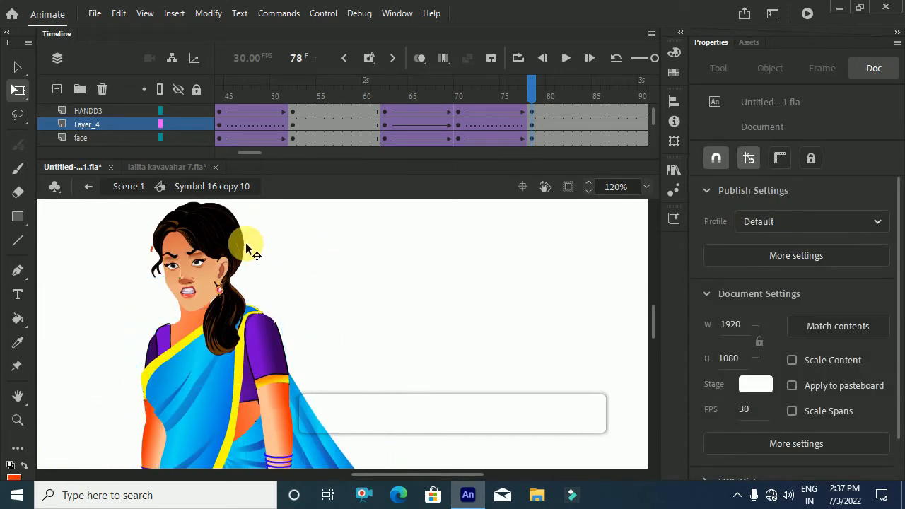
# - At frame 78, rotate both arms at the shoulders, swinging the arm nearest the girl well out from the body, and compare with frame 70
pyautogui.scroll(-3, 314, 252)
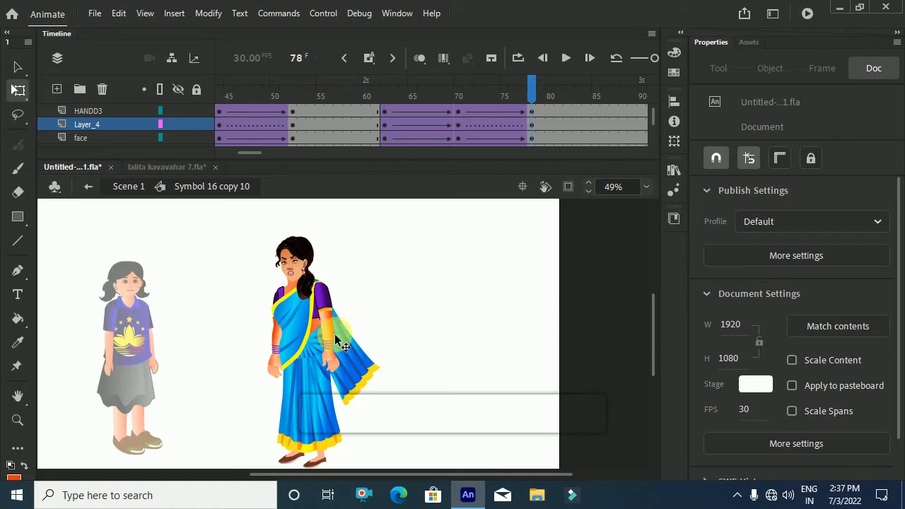
pyautogui.click(312, 332)
pyautogui.click(400, 326)
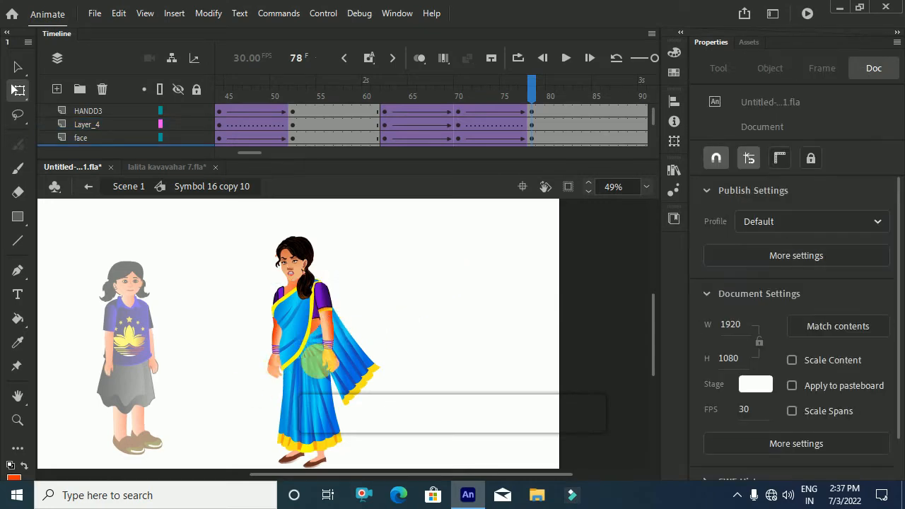
pyautogui.click(330, 366)
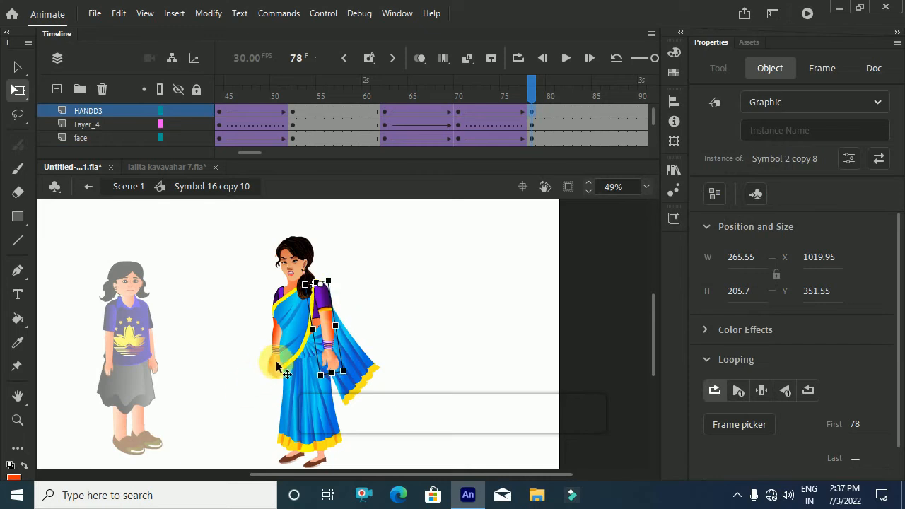
pyautogui.click(297, 368)
pyautogui.click(325, 361)
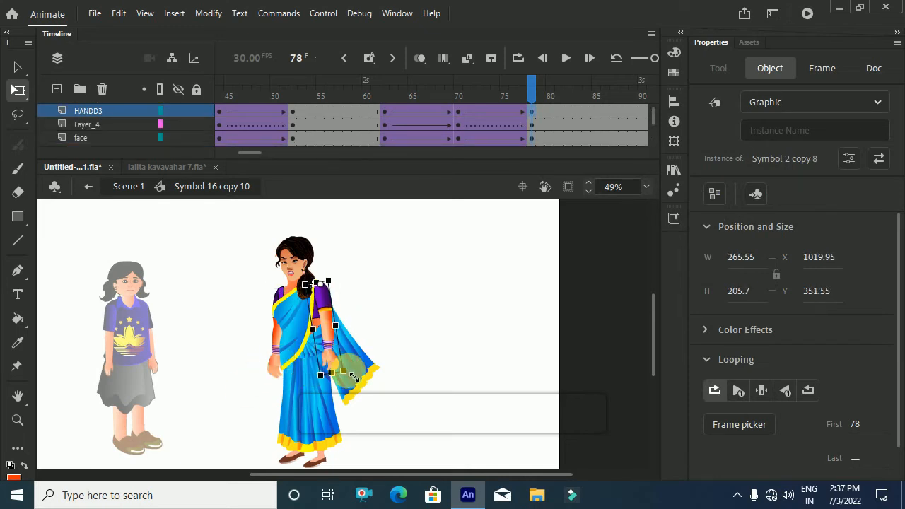
pyautogui.moveTo(350, 380); pyautogui.dragTo(330, 381)
pyautogui.click(274, 361)
pyautogui.moveTo(303, 395); pyautogui.dragTo(264, 397)
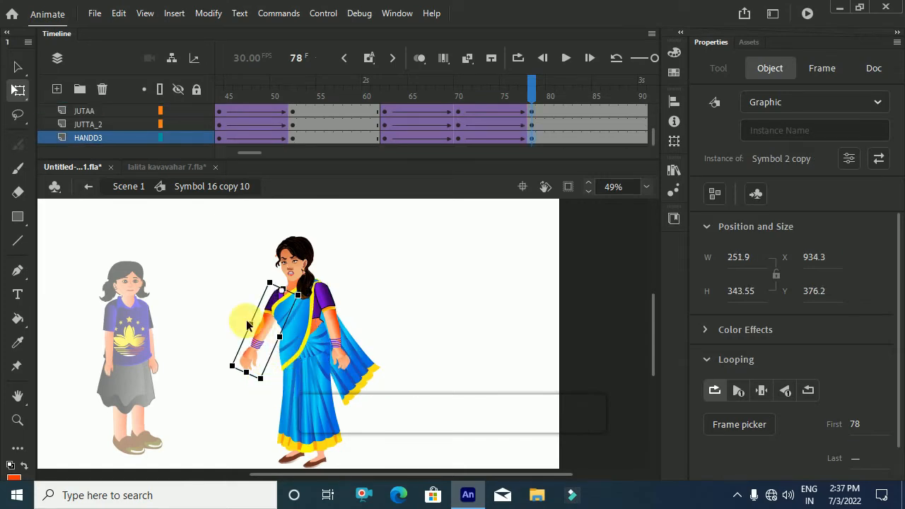
pyautogui.click(459, 93)
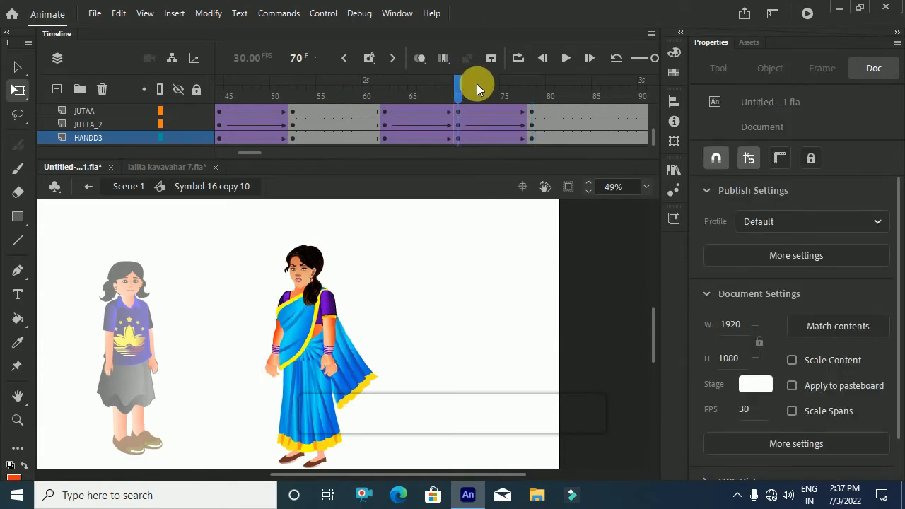
pyautogui.click(529, 95)
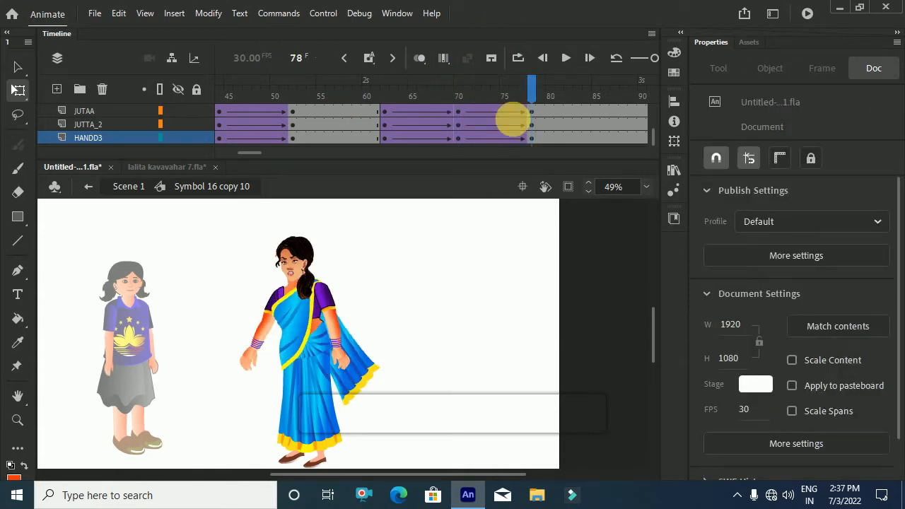
# - Inside the outstretched arm's symbol, keyframe HAND_2 at frames 70 and 78 and join them with a classic tween with ease 100
pyautogui.click(265, 322)
pyautogui.doubleClick(266, 321)
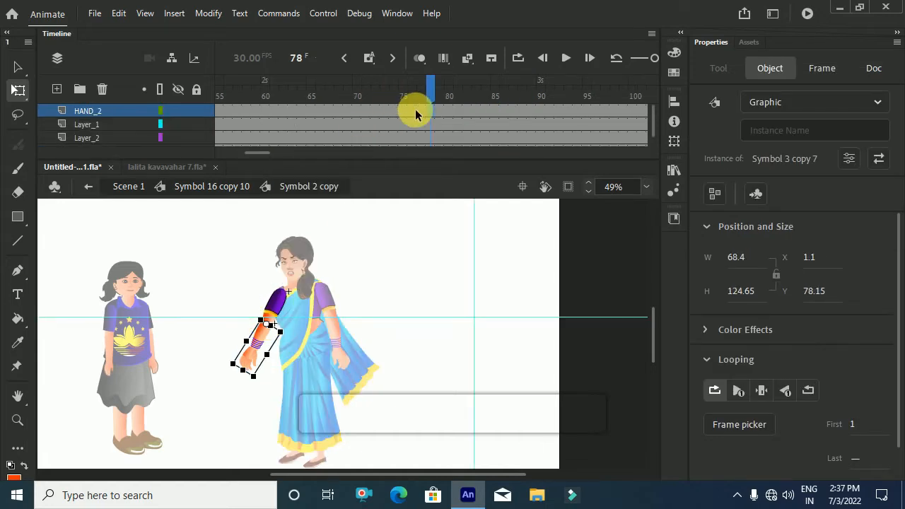
pyautogui.click(354, 106)
pyautogui.rightClick(356, 110)
pyautogui.click(384, 67)
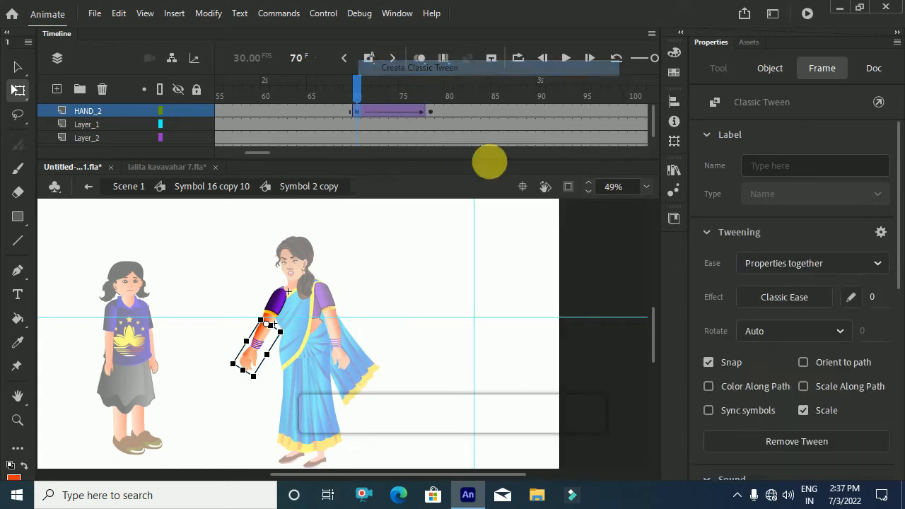
pyautogui.write('1')
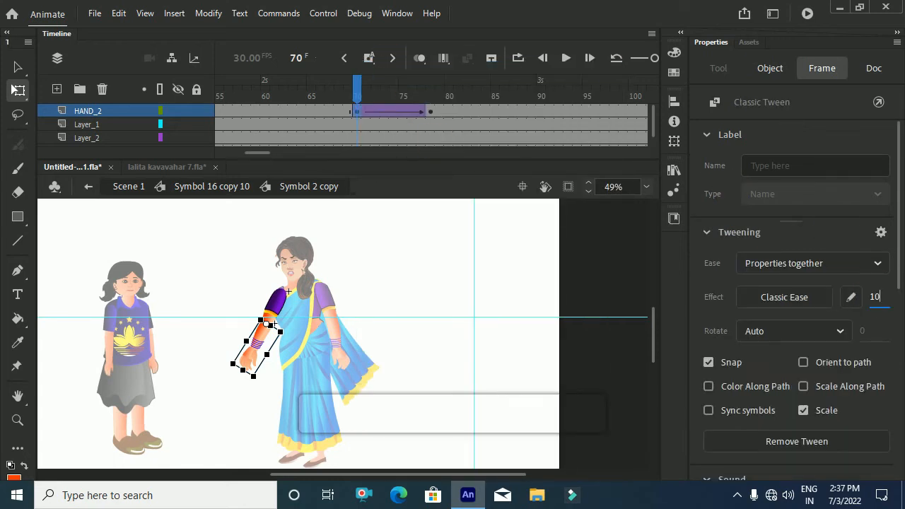
pyautogui.write('00')
pyautogui.press('Return')
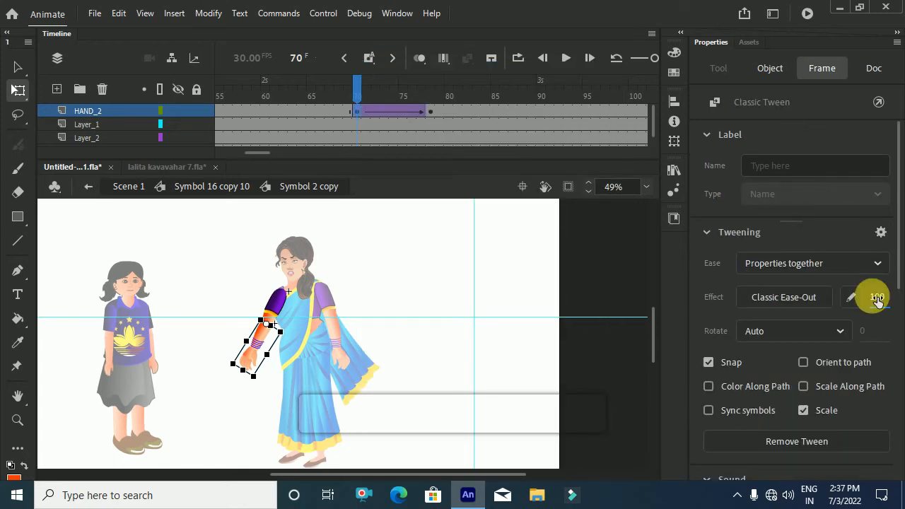
# - At frame 78, rotate the forearm up about the elbow to raise the hand, and preview the body movement from frame 63 to 78
pyautogui.click(424, 95)
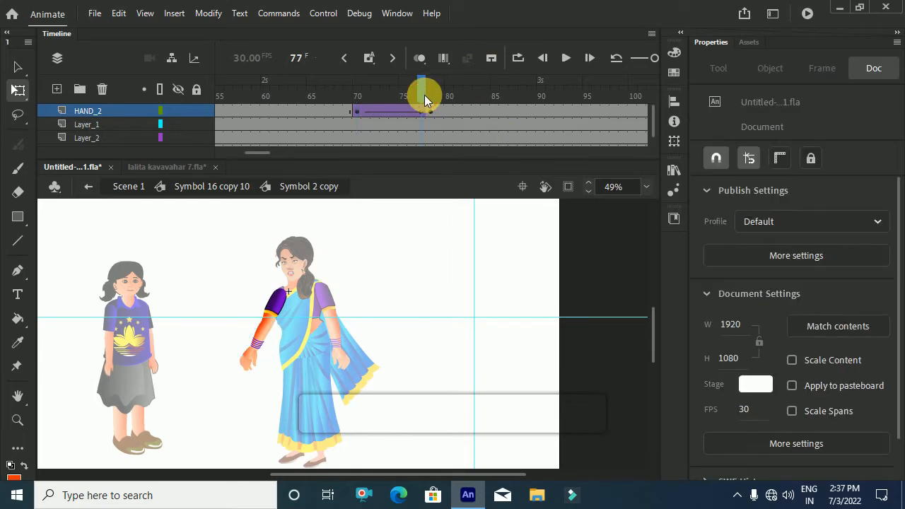
pyautogui.click(433, 103)
pyautogui.click(251, 364)
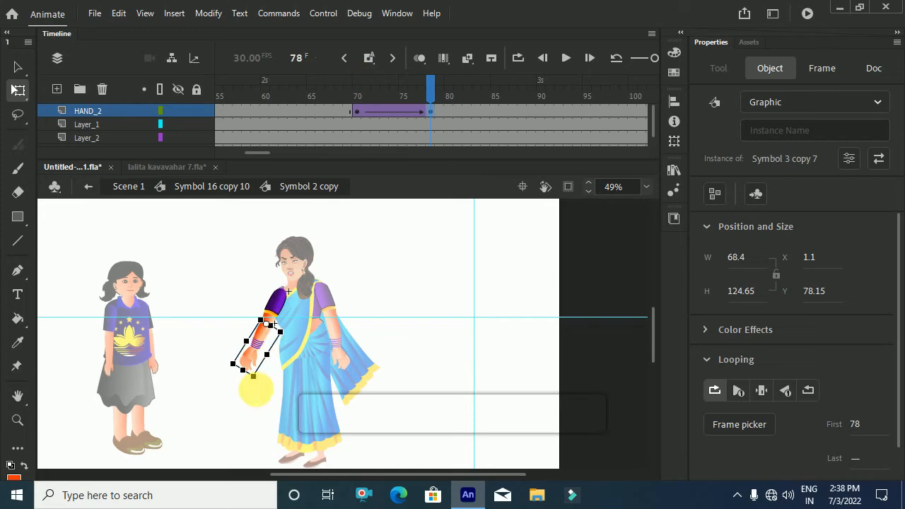
pyautogui.moveTo(260, 391); pyautogui.dragTo(209, 280)
pyautogui.scroll(4, 262, 310)
pyautogui.click(293, 94)
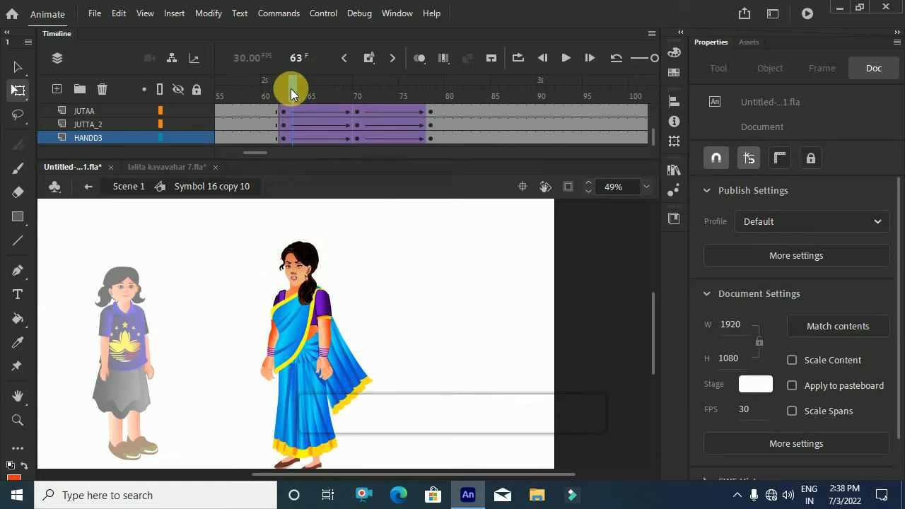
pyautogui.moveTo(292, 94); pyautogui.dragTo(424, 144)
pyautogui.click(429, 142)
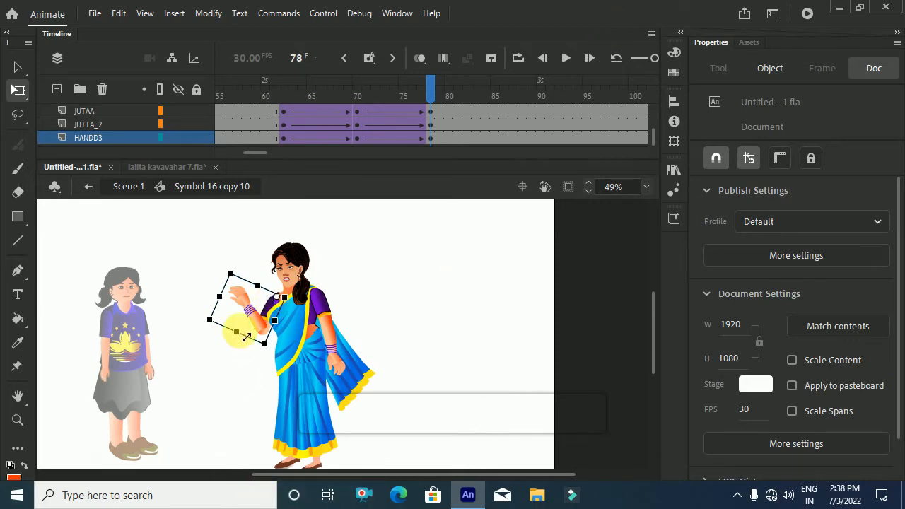
# - Open the raised hand's nested symbol, examine its hand poses up to frame 18, and return to the forearm symbol
pyautogui.scroll(3, 242, 322)
pyautogui.doubleClick(251, 283)
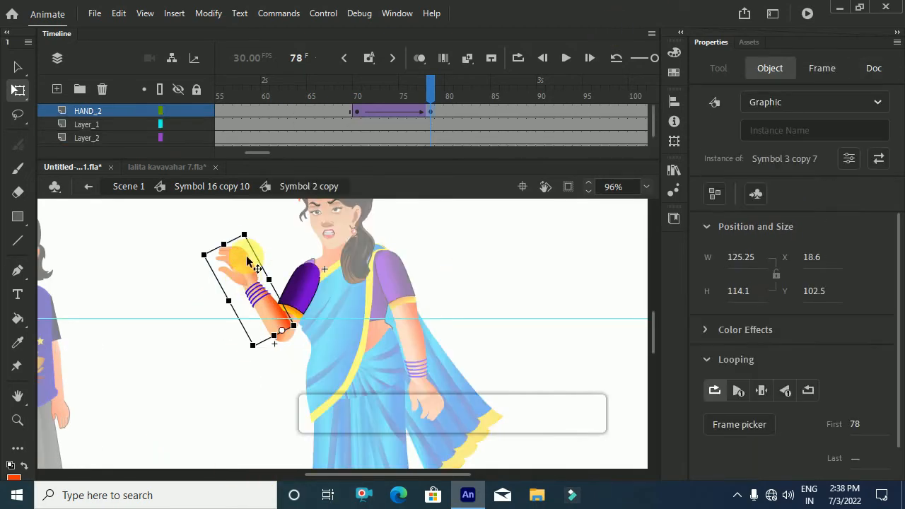
pyautogui.doubleClick(246, 269)
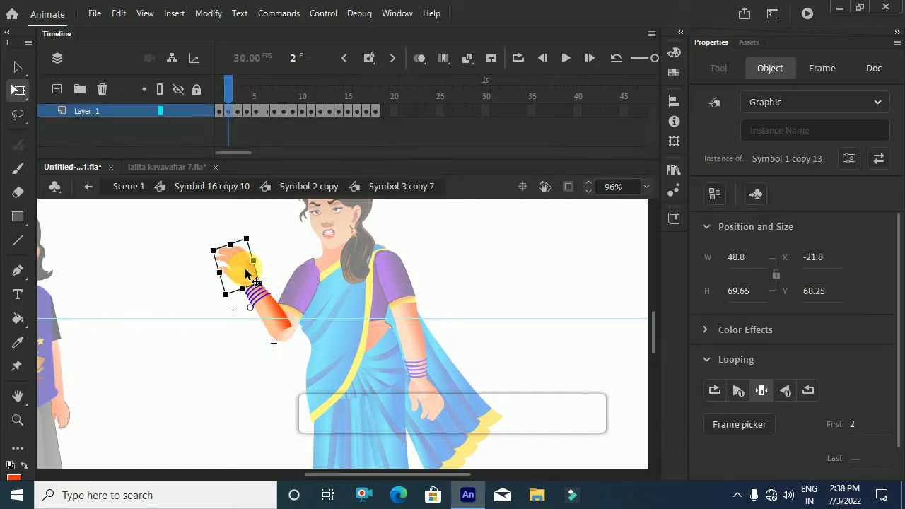
pyautogui.doubleClick(244, 272)
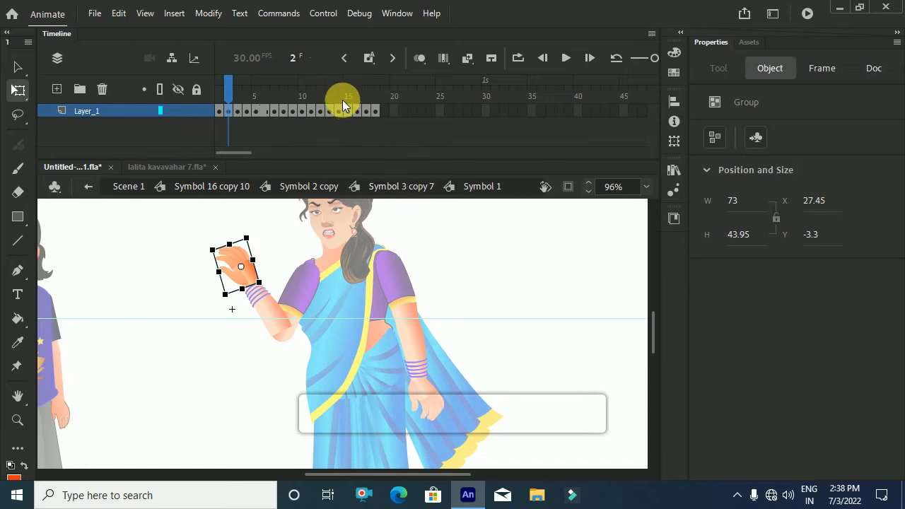
pyautogui.click(321, 108)
pyautogui.moveTo(321, 99); pyautogui.dragTo(372, 95)
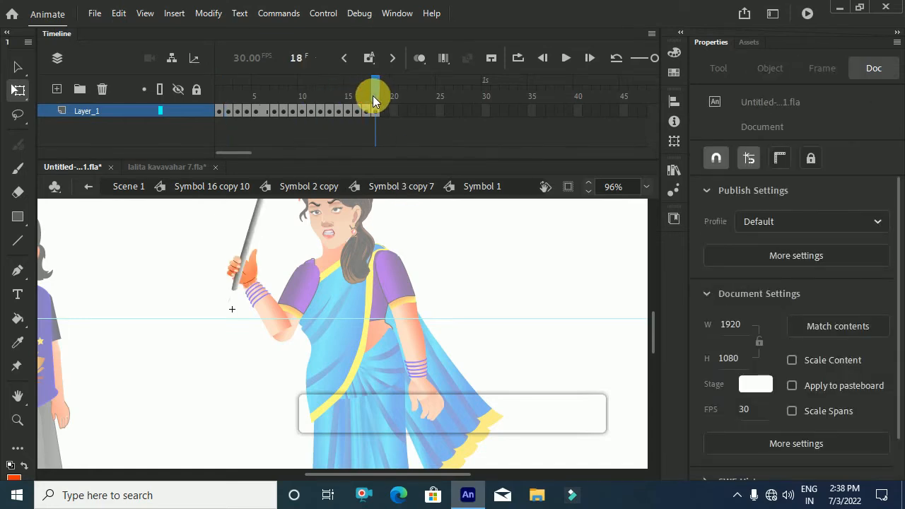
pyautogui.click(225, 329)
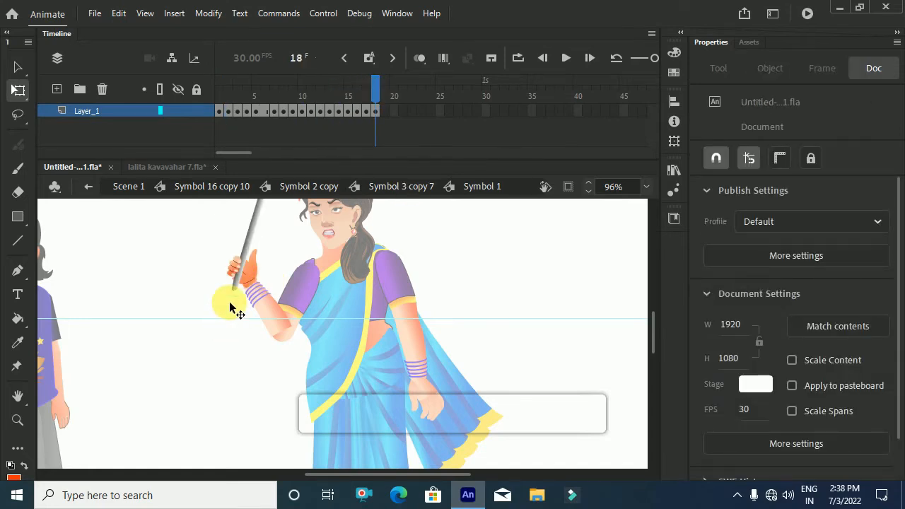
pyautogui.scroll(3, 256, 252)
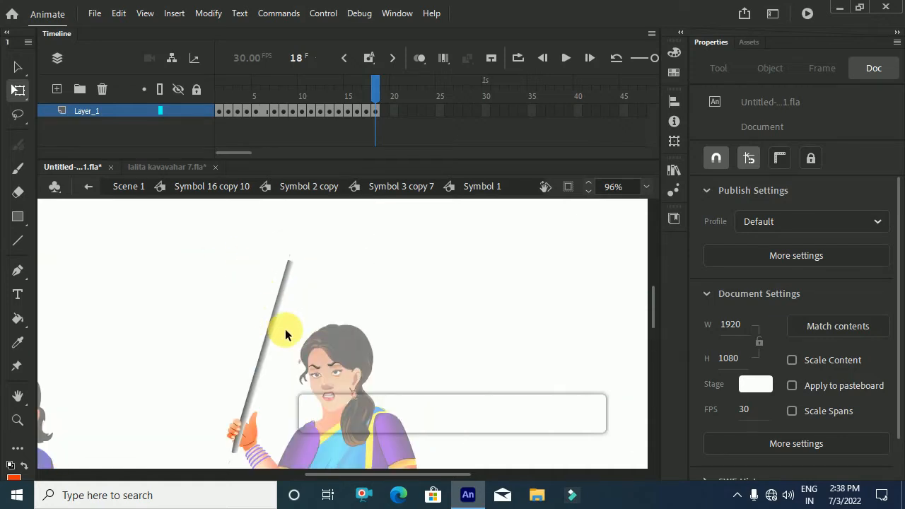
pyautogui.scroll(1, 284, 337)
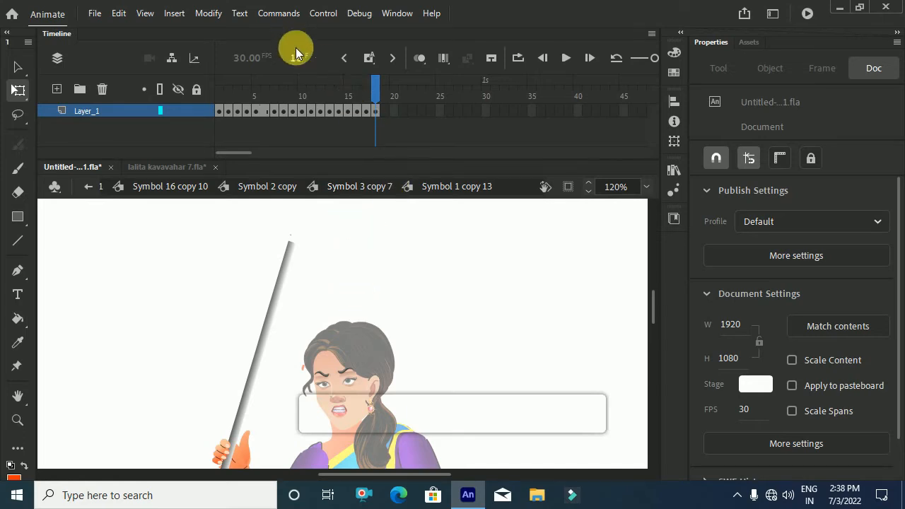
pyautogui.scroll(-3, 335, 300)
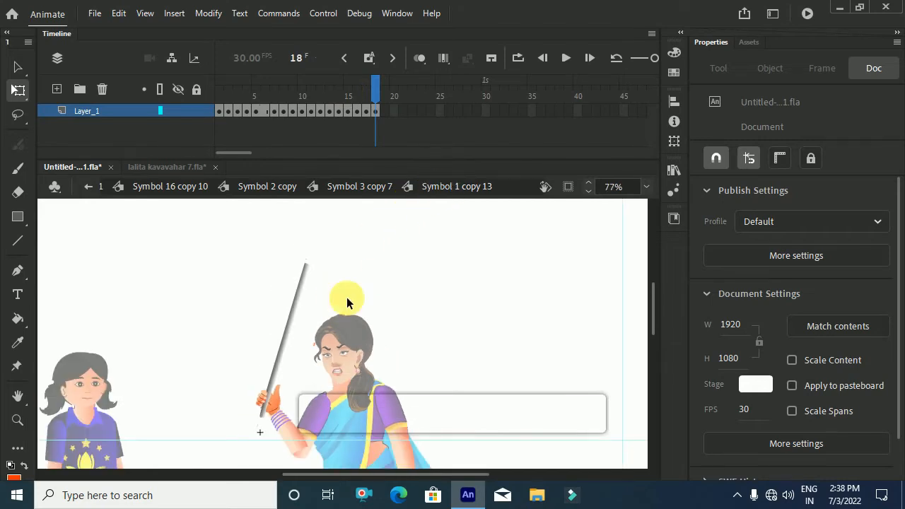
pyautogui.click(375, 187)
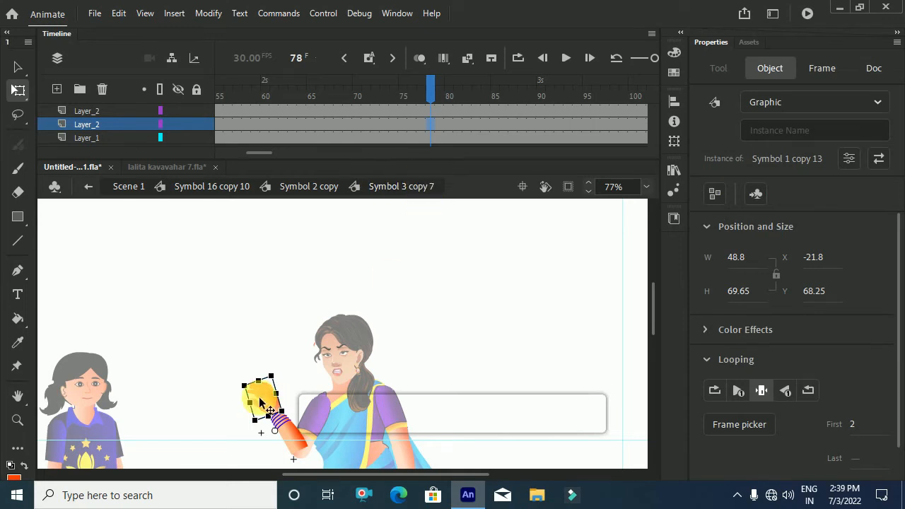
pyautogui.doubleClick(259, 402)
pyautogui.click(399, 186)
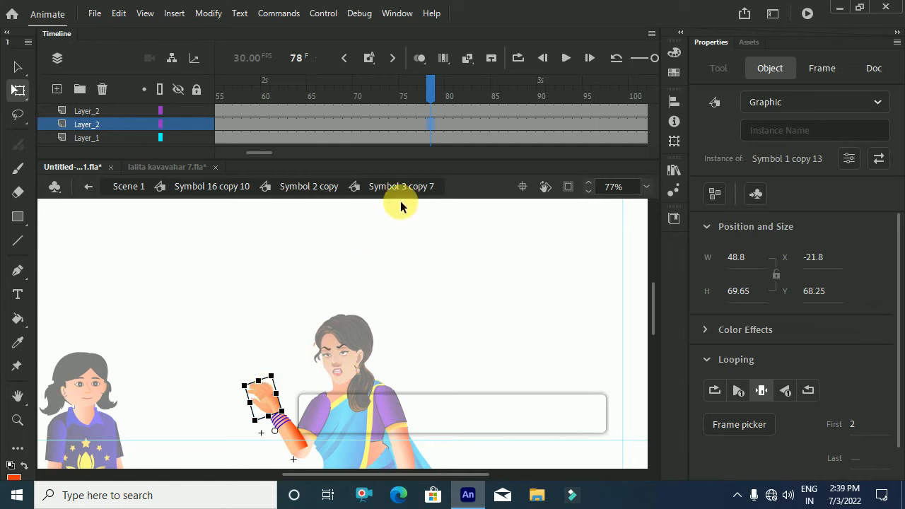
pyautogui.click(404, 125)
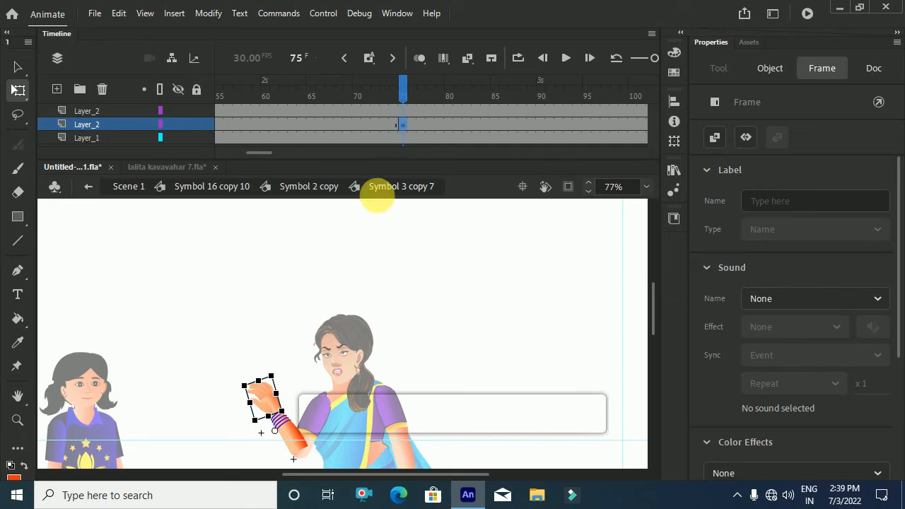
pyautogui.click(269, 409)
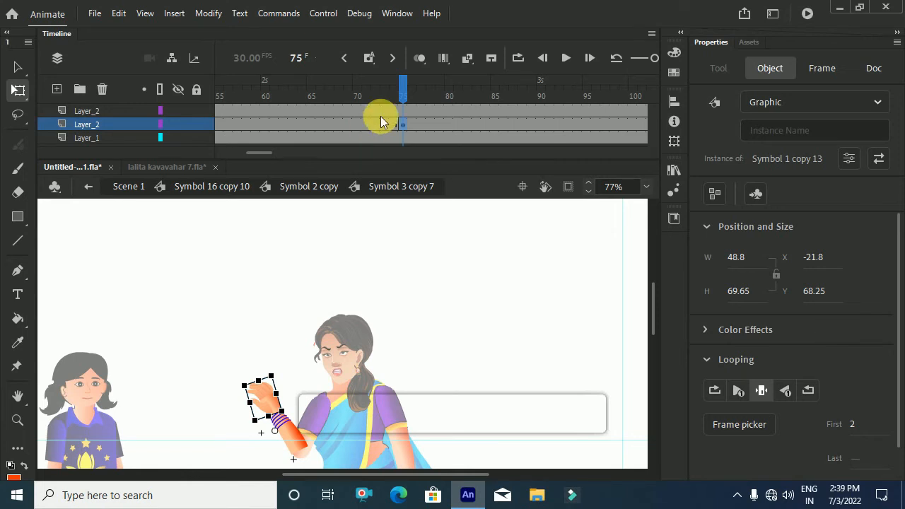
pyautogui.click(417, 132)
pyautogui.rightClick(414, 136)
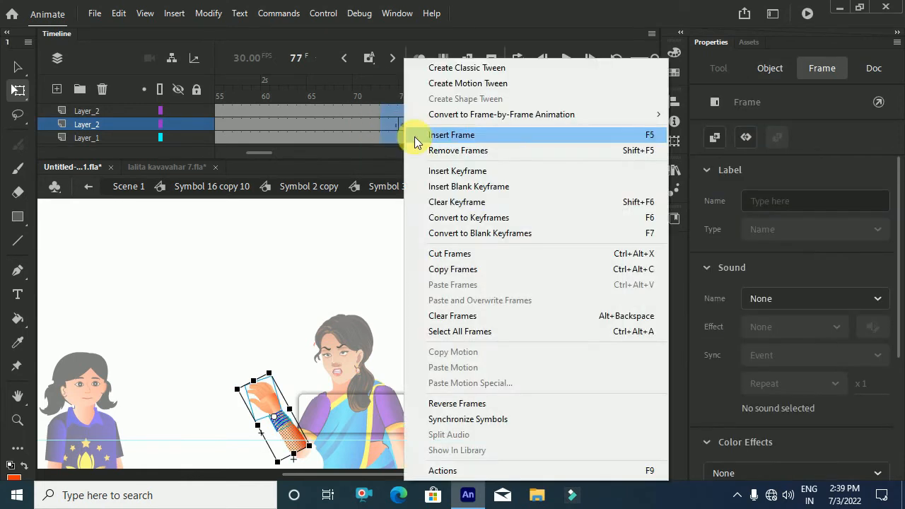
pyautogui.click(416, 202)
# - Keyframe the hand's layer at frame 71 and set the hand graphic's first frame to 18 for the stick-holding pose
pyautogui.click(367, 125)
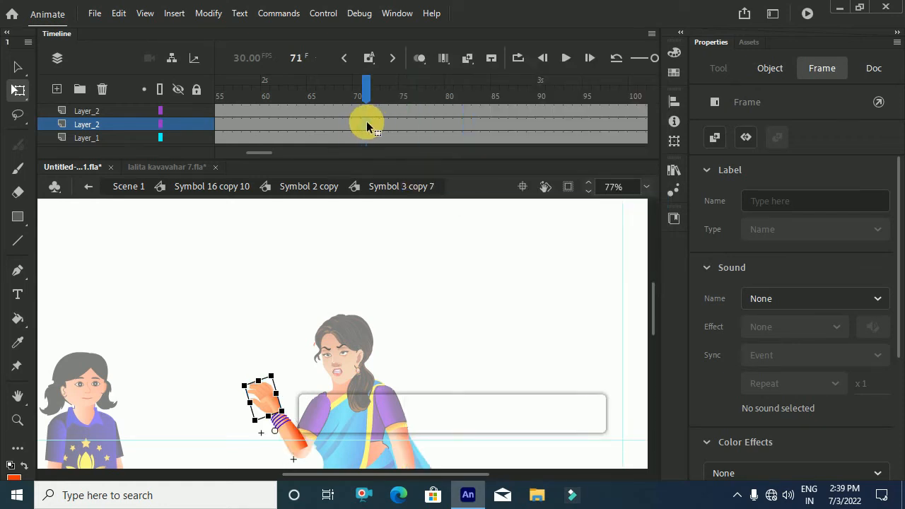
pyautogui.press('F6')
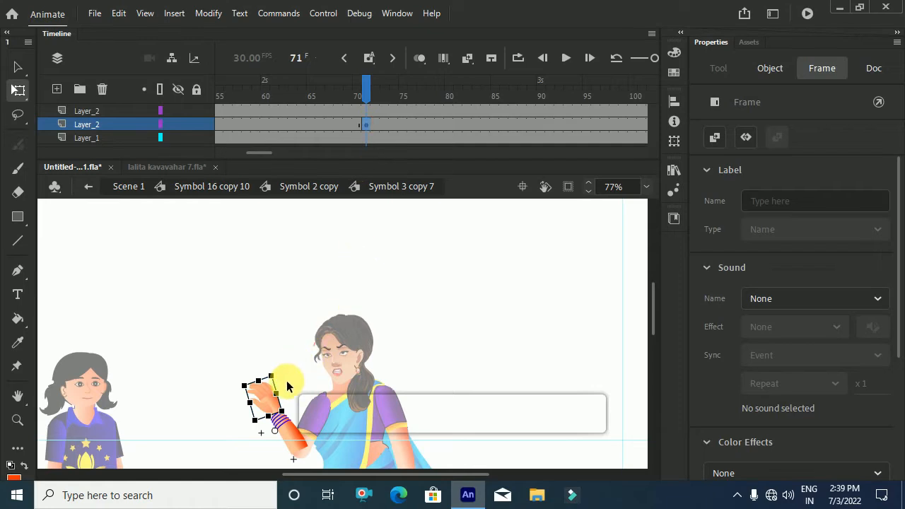
pyautogui.click(268, 403)
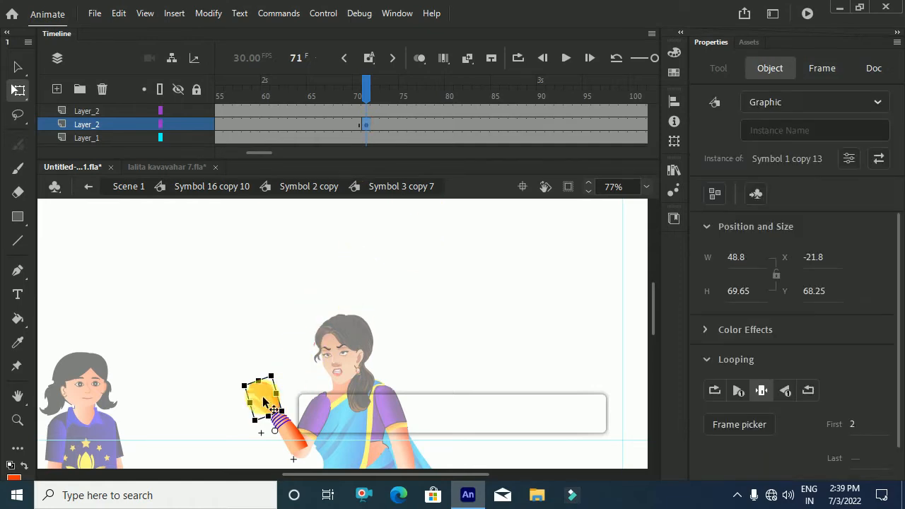
pyautogui.click(229, 317)
pyautogui.click(269, 400)
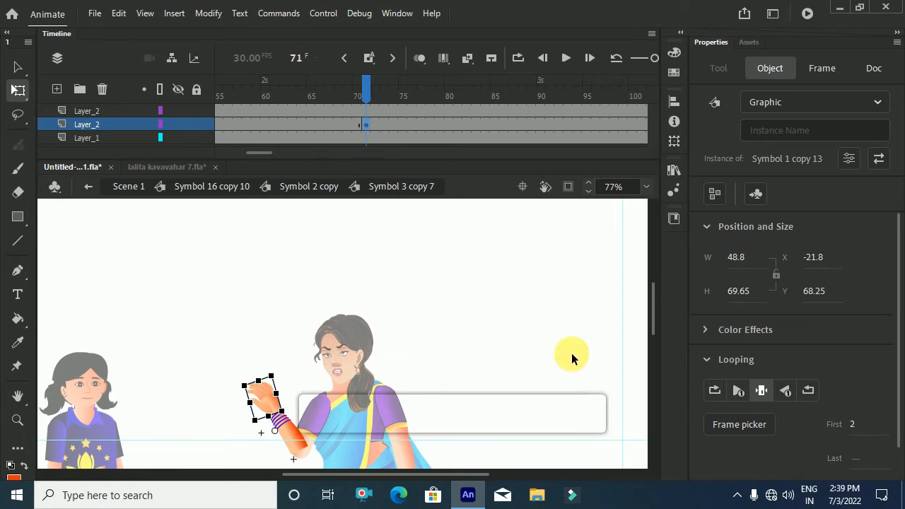
pyautogui.click(852, 425)
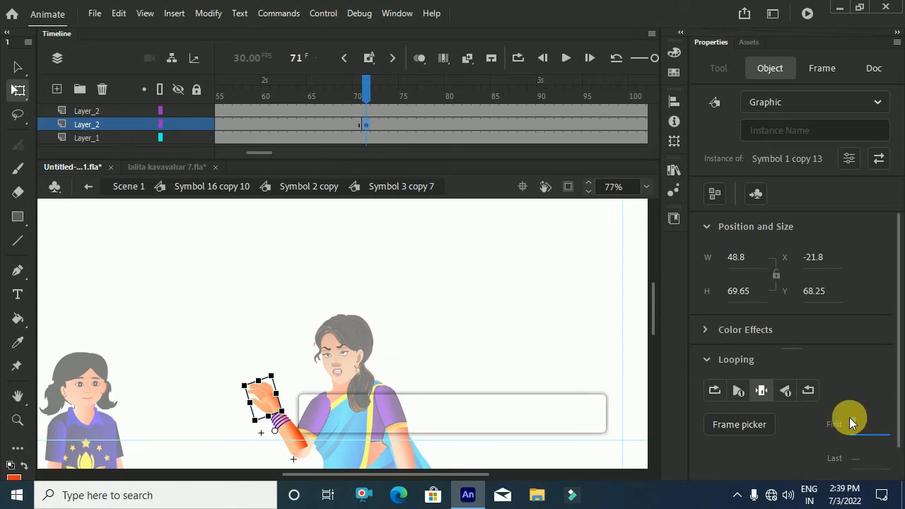
pyautogui.write('18')
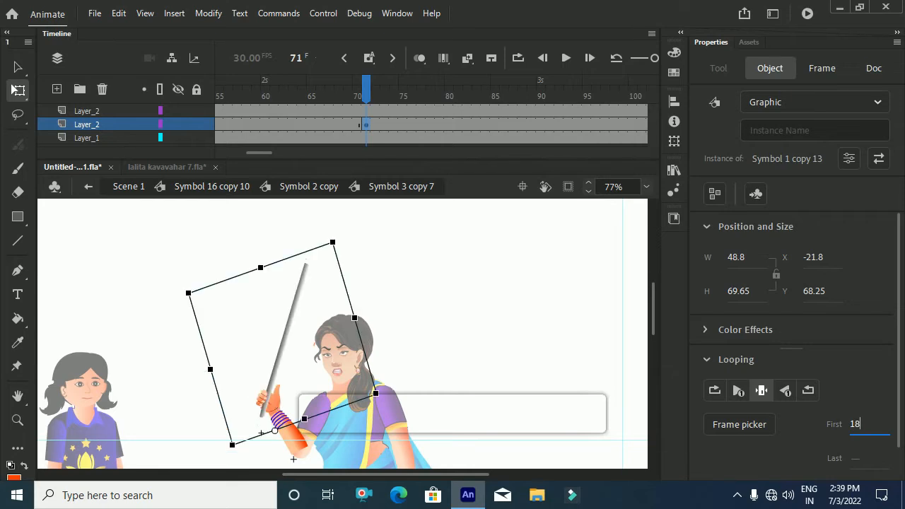
# - Return to the woman's body symbol and preview the arm-raising movement with the stick from frame 62 to 78
pyautogui.scroll(-3, 257, 384)
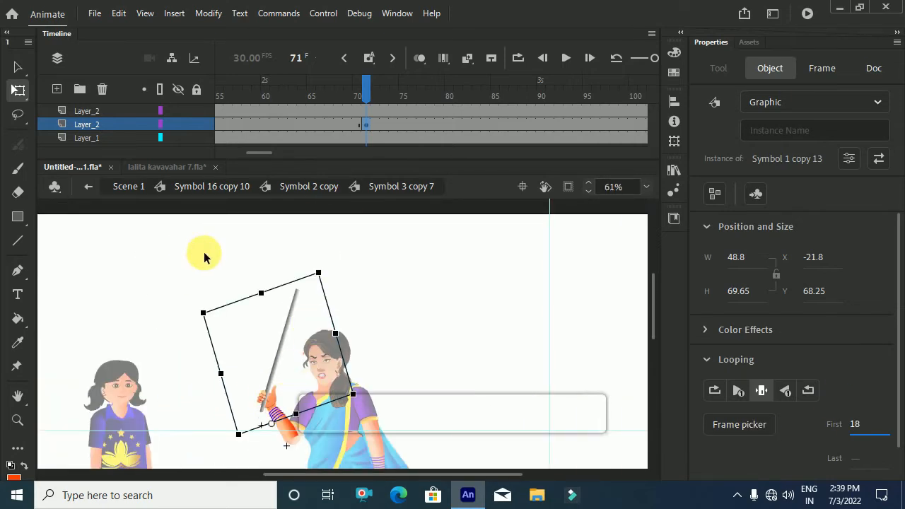
pyautogui.click(301, 190)
pyautogui.click(244, 190)
pyautogui.scroll(-2, 283, 324)
pyautogui.click(355, 90)
pyautogui.moveTo(356, 89); pyautogui.dragTo(431, 139)
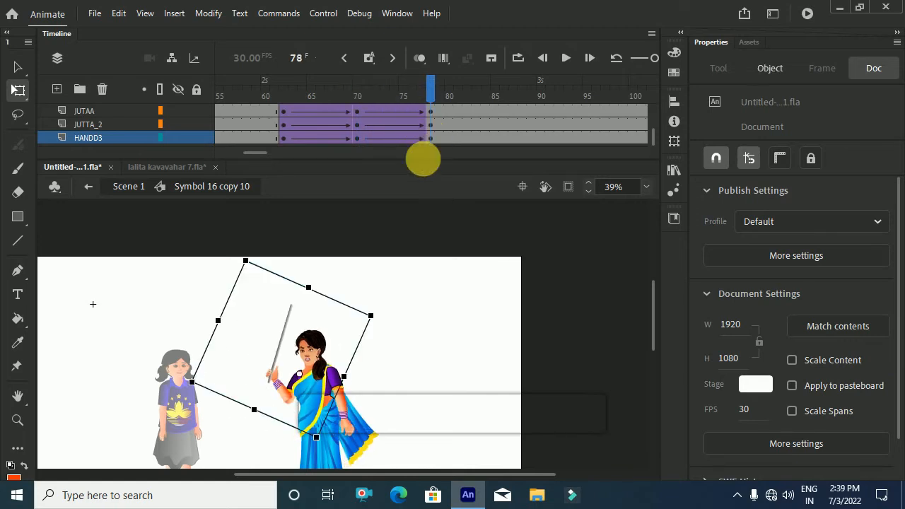
pyautogui.scroll(-2, 304, 364)
pyautogui.scroll(3, 309, 364)
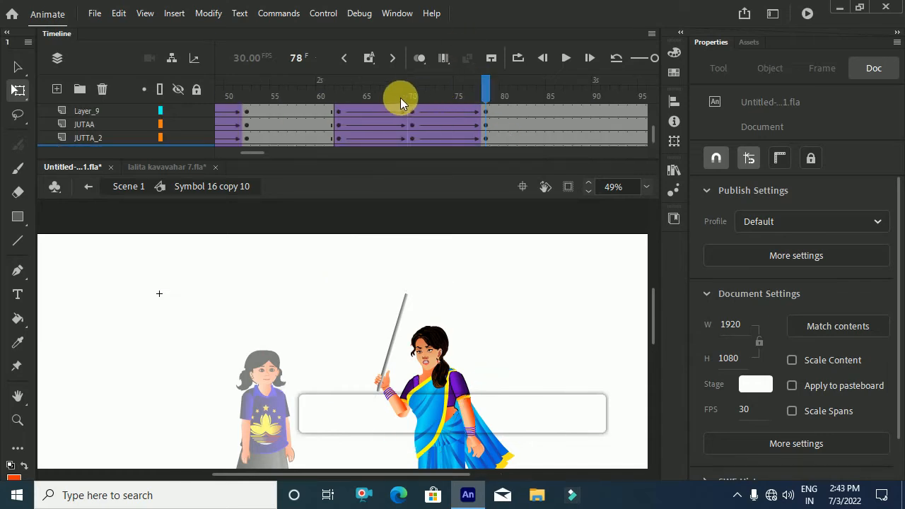
pyautogui.click(412, 92)
pyautogui.click(342, 95)
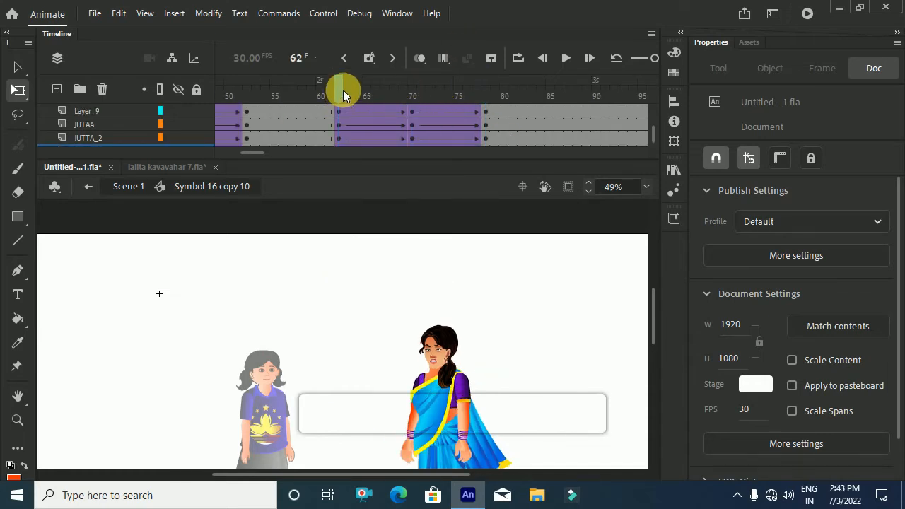
pyautogui.moveTo(338, 91); pyautogui.dragTo(488, 133)
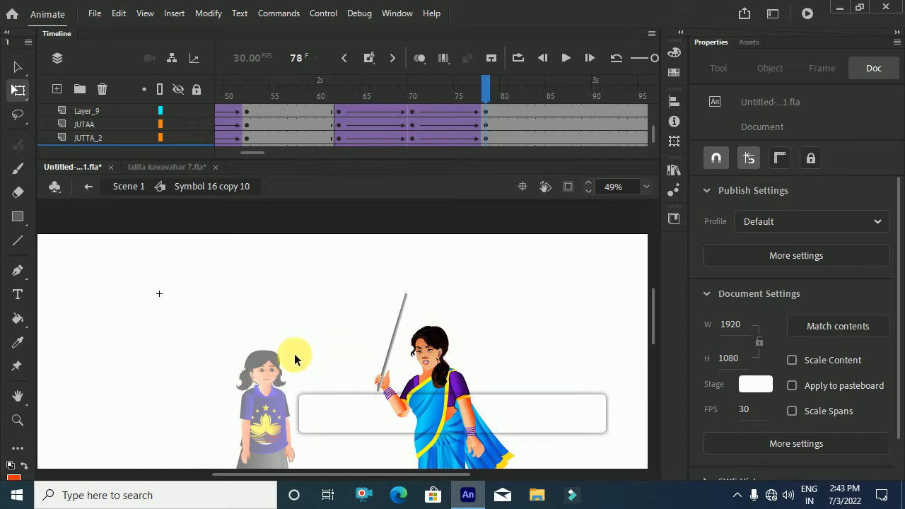
# - Insert keyframes at frame 82 on all the woman's body layers
pyautogui.scroll(-2, 413, 142)
pyautogui.moveTo(242, 158); pyautogui.dragTo(249, 156)
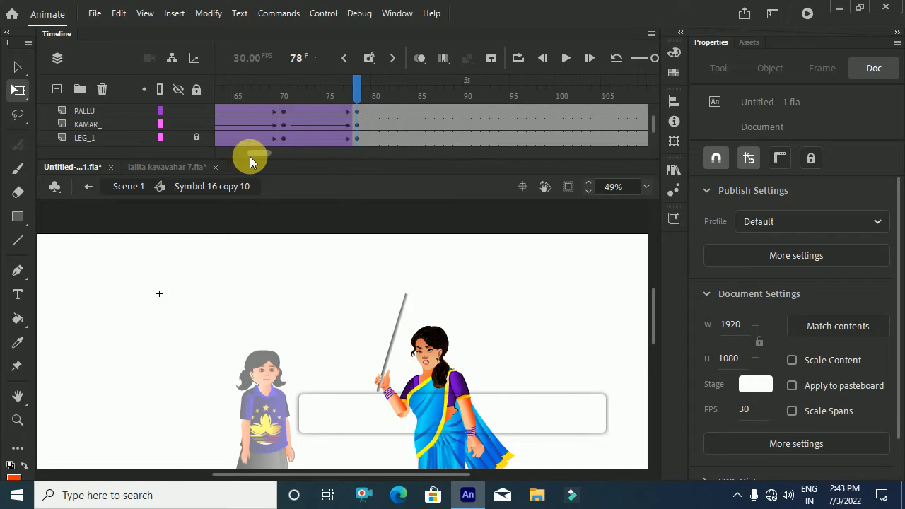
pyautogui.click(401, 114)
pyautogui.click(365, 98)
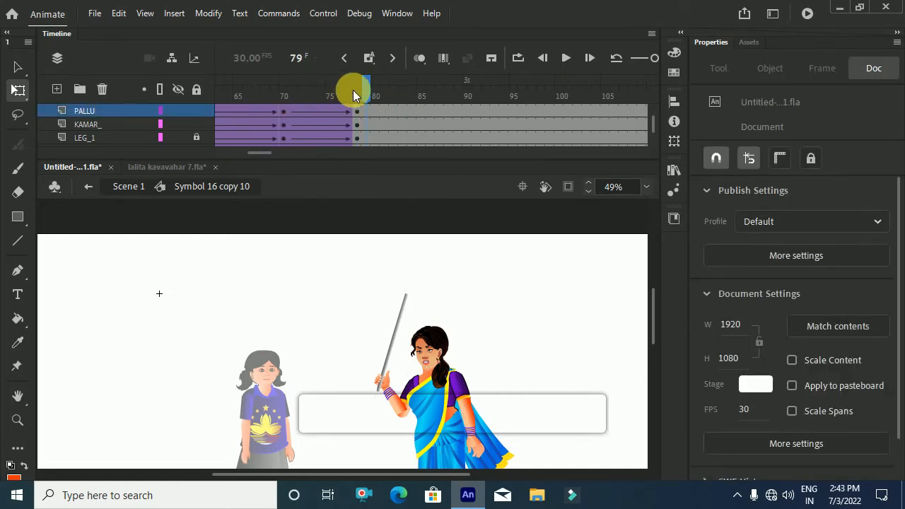
pyautogui.click(394, 117)
pyautogui.scroll(1, 394, 121)
pyautogui.scroll(-5, 398, 186)
pyautogui.hotkey('ctrl', 'a')
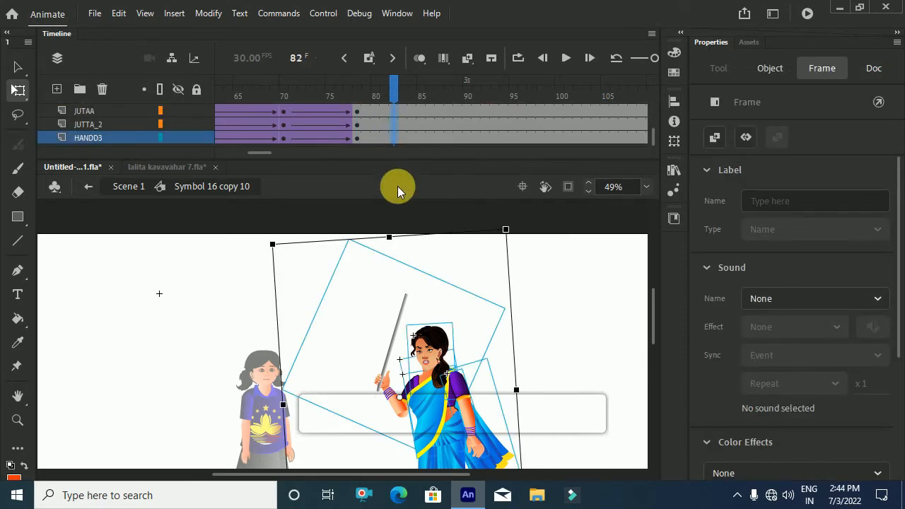
pyautogui.scroll(-1, 399, 139)
pyautogui.scroll(1, 400, 139)
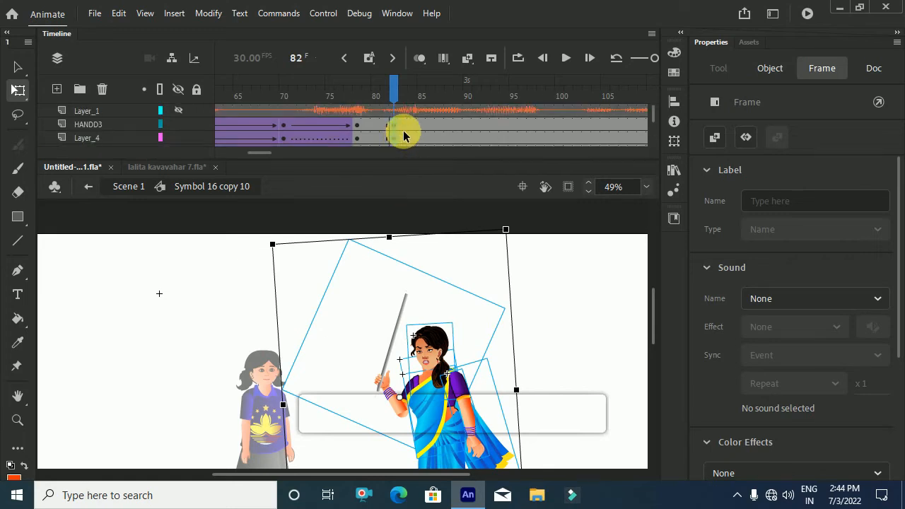
# - Insert keyframes at frames 88 and 94 on all the woman's body layers
pyautogui.click(465, 125)
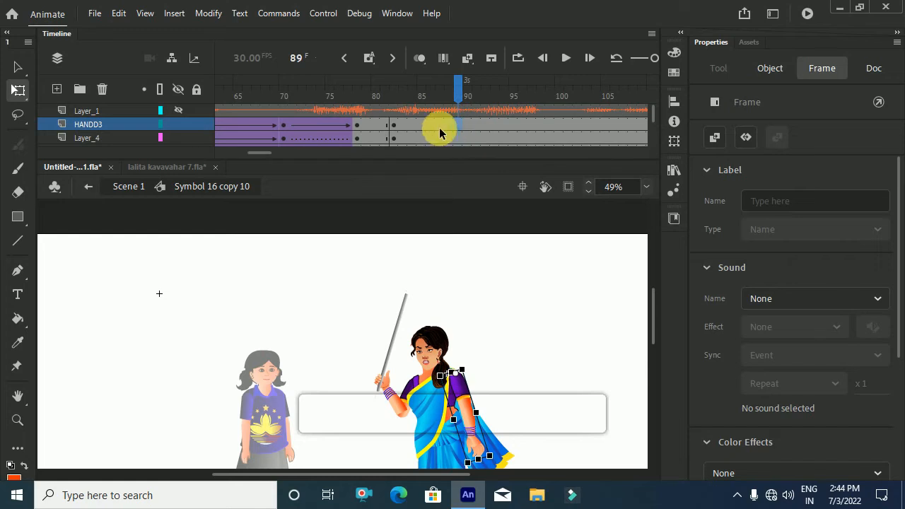
pyautogui.scroll(-2, 451, 135)
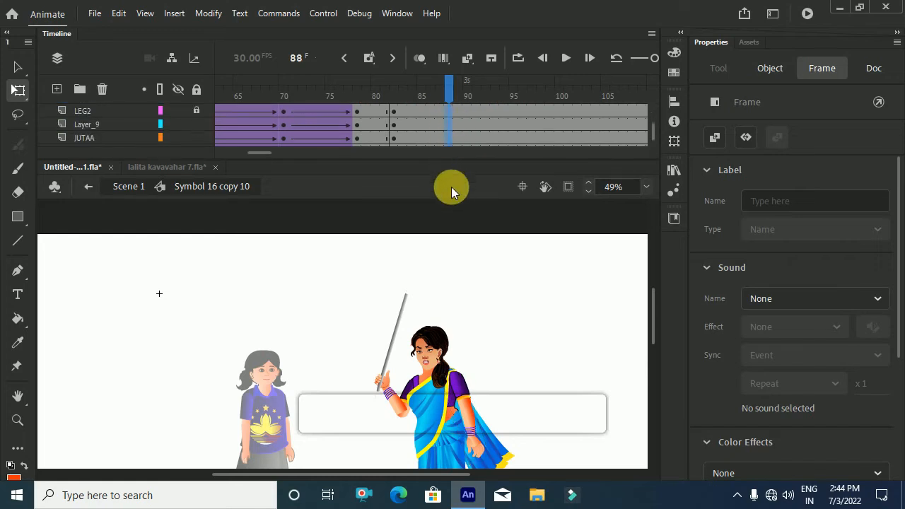
pyautogui.click(449, 126)
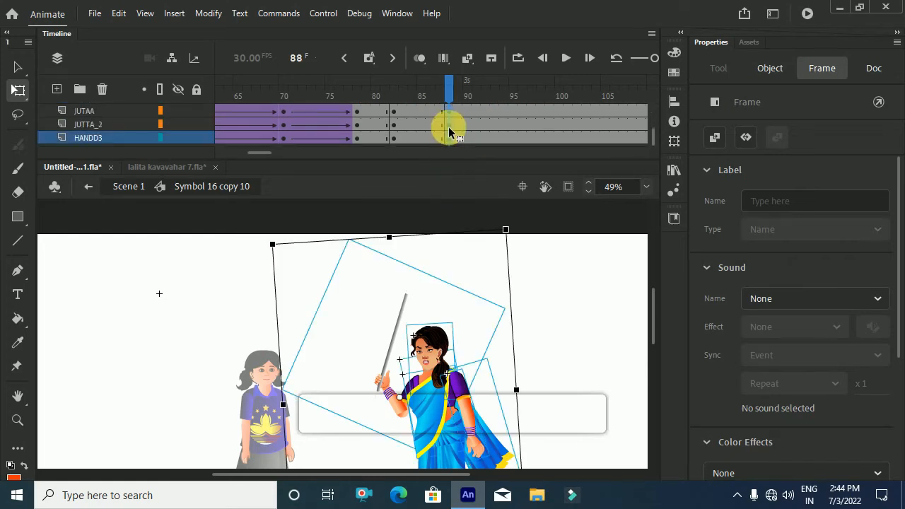
pyautogui.scroll(4, 449, 127)
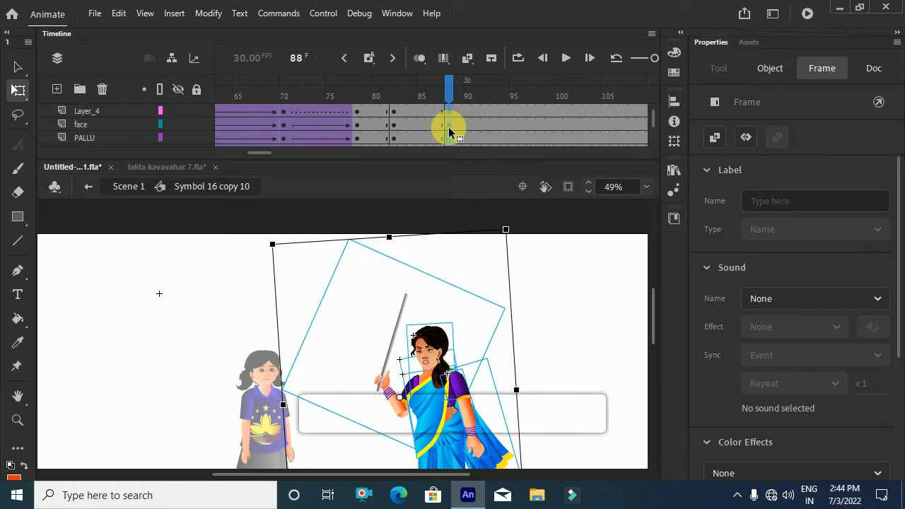
pyautogui.click(503, 125)
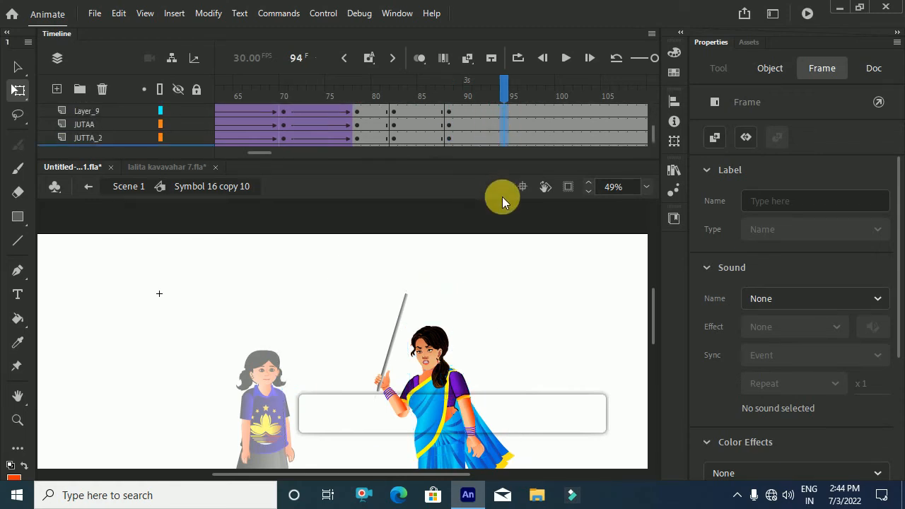
pyautogui.press('F6')
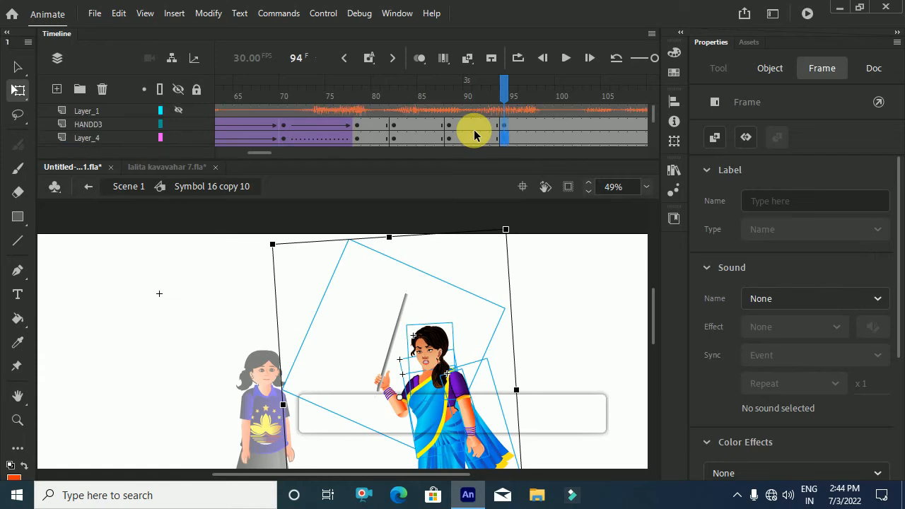
# - Create classic tweens between the keyframes at 82, 88 and 94 on all the woman's body layers
pyautogui.moveTo(429, 114); pyautogui.dragTo(488, 145)
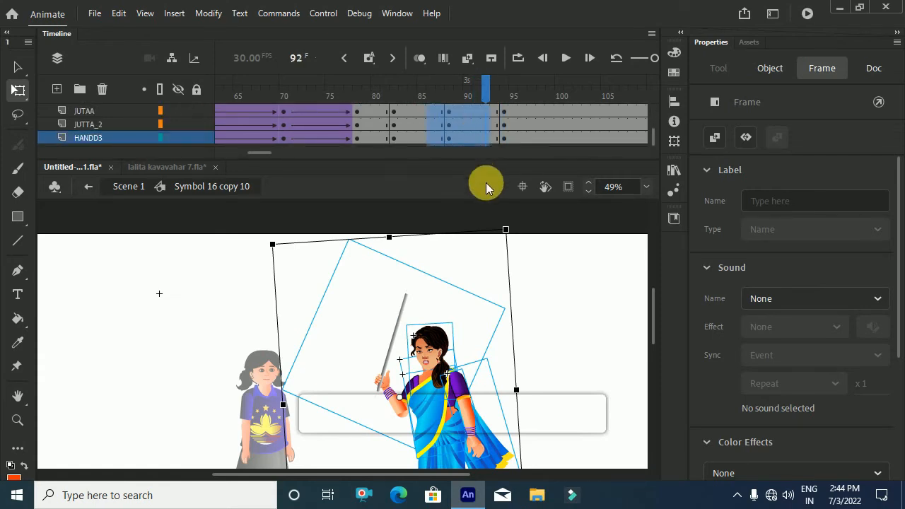
pyautogui.rightClick(479, 132)
pyautogui.click(541, 68)
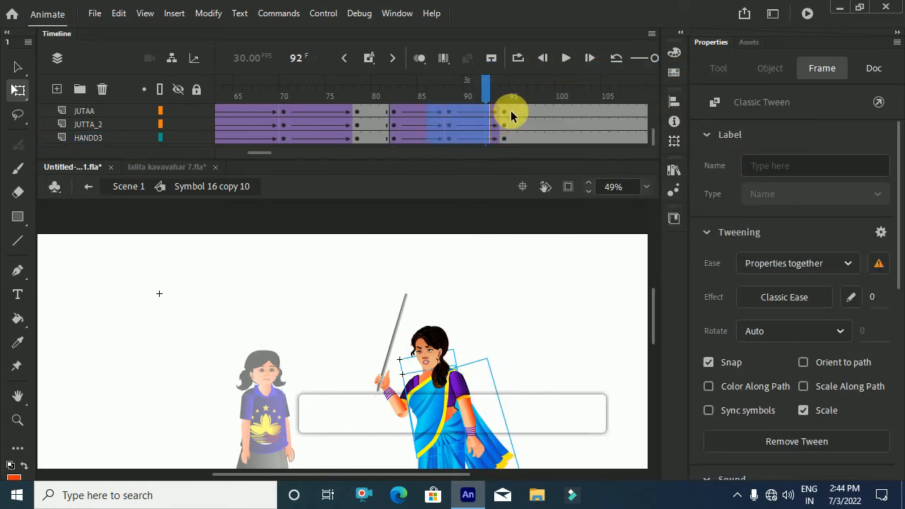
pyautogui.click(428, 121)
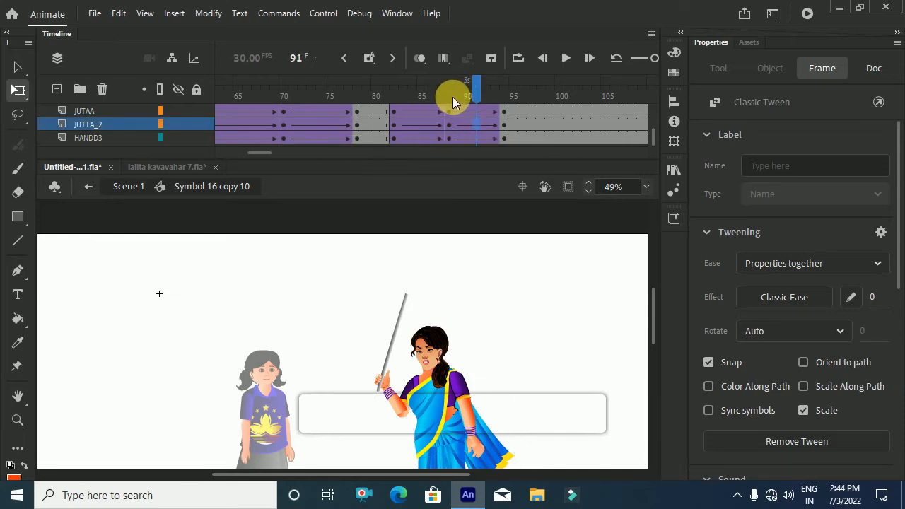
# - At frame 88, move the whole body's transformation point to the waist and squash the figure downward to a height of about 924 px
pyautogui.click(449, 99)
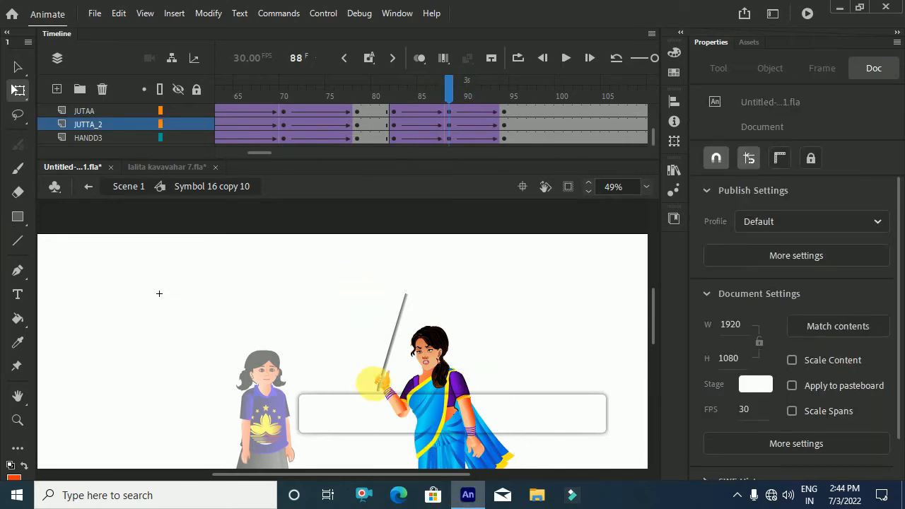
pyautogui.scroll(-1, 381, 336)
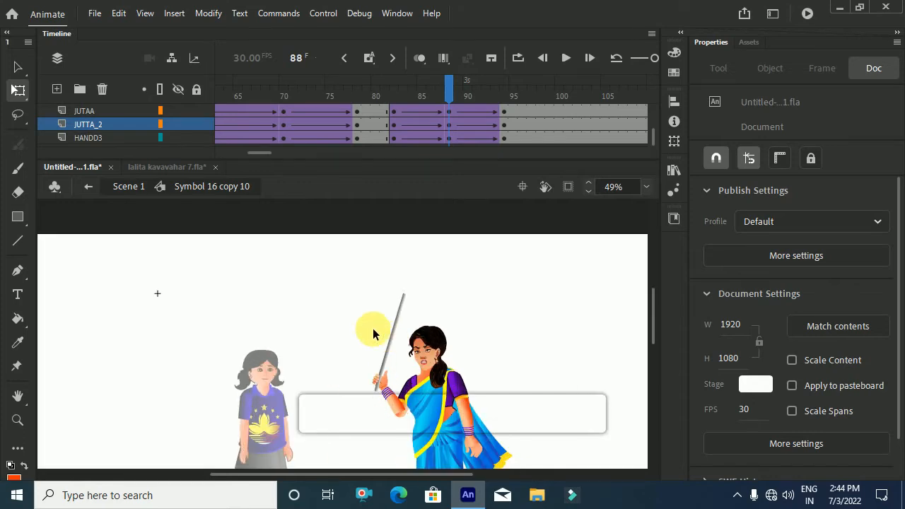
pyautogui.click(450, 396)
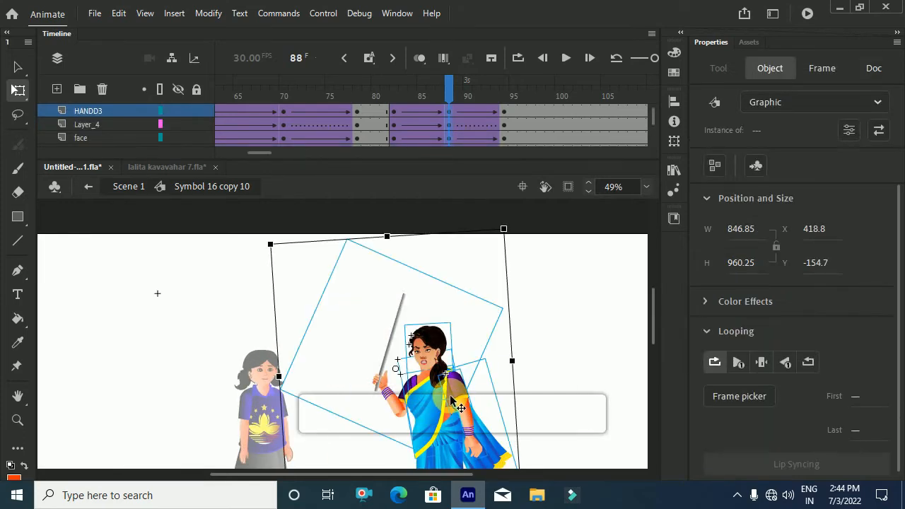
pyautogui.scroll(-2, 450, 401)
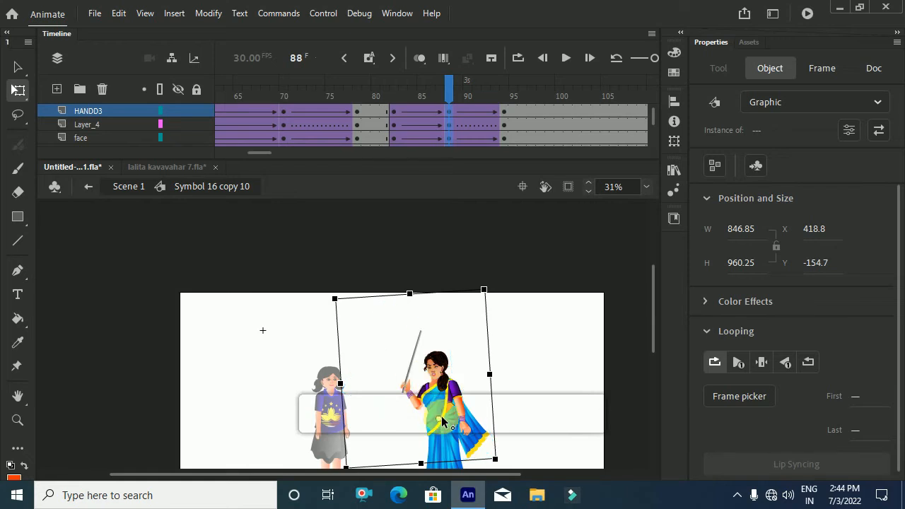
pyautogui.scroll(2, 424, 378)
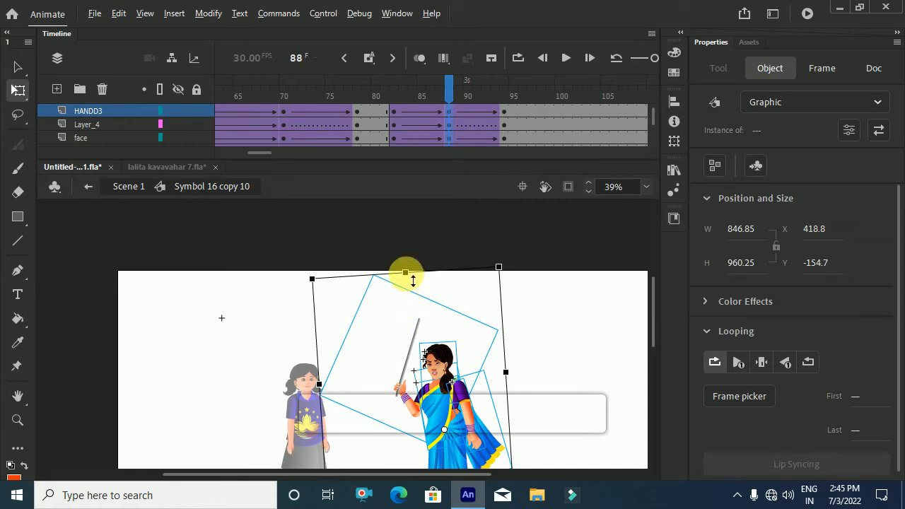
pyautogui.moveTo(413, 278); pyautogui.dragTo(413, 285)
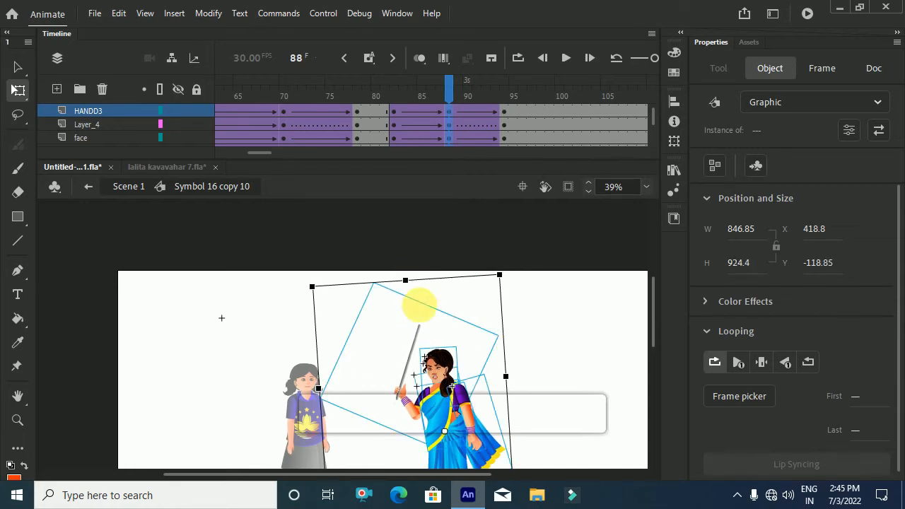
pyautogui.scroll(3, 418, 357)
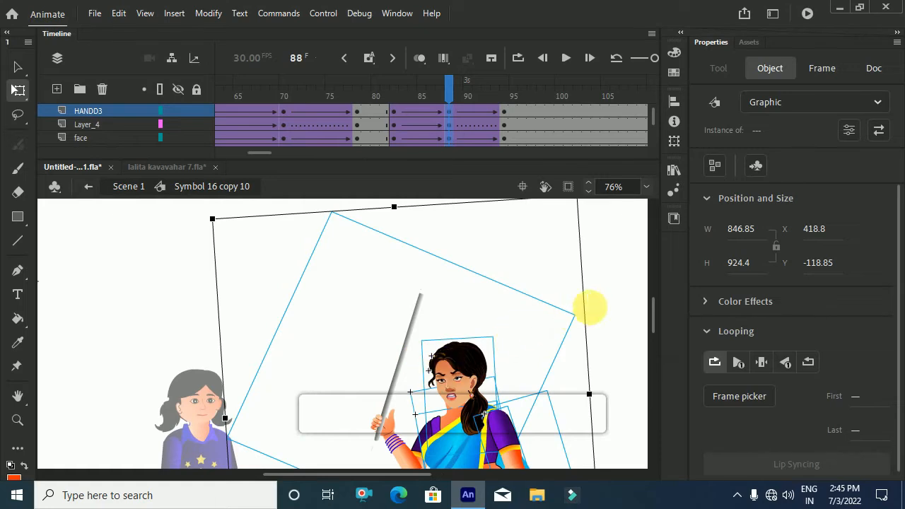
# - Lower the woman's head slightly at frame 88, to about X 903, Y 243
pyautogui.click(536, 361)
pyautogui.click(461, 381)
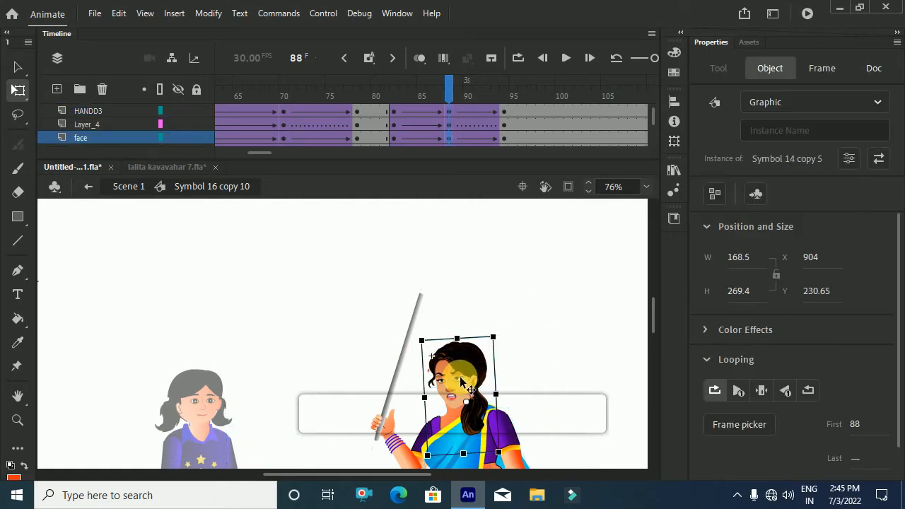
pyautogui.moveTo(461, 381); pyautogui.dragTo(460, 388)
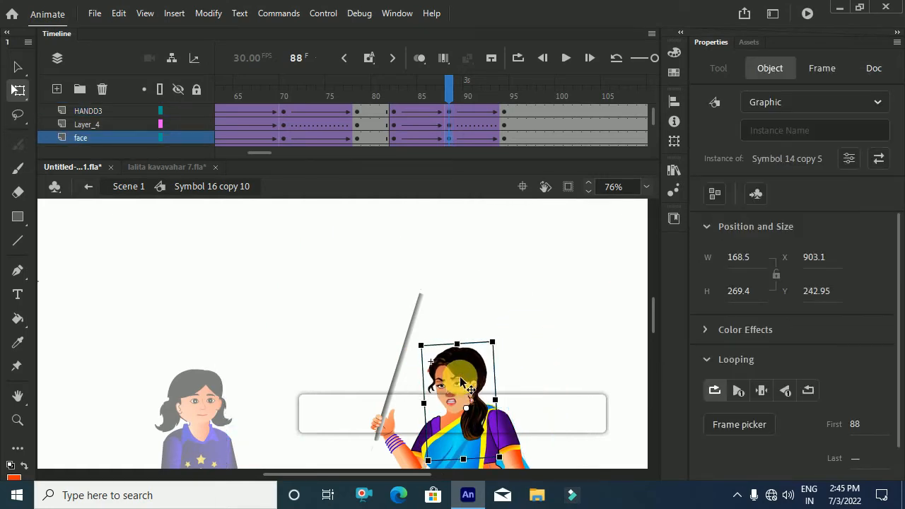
# - Select all the woman's body parts at frame 94 and move their shared transformation point to the waist
pyautogui.click(503, 85)
pyautogui.click(420, 340)
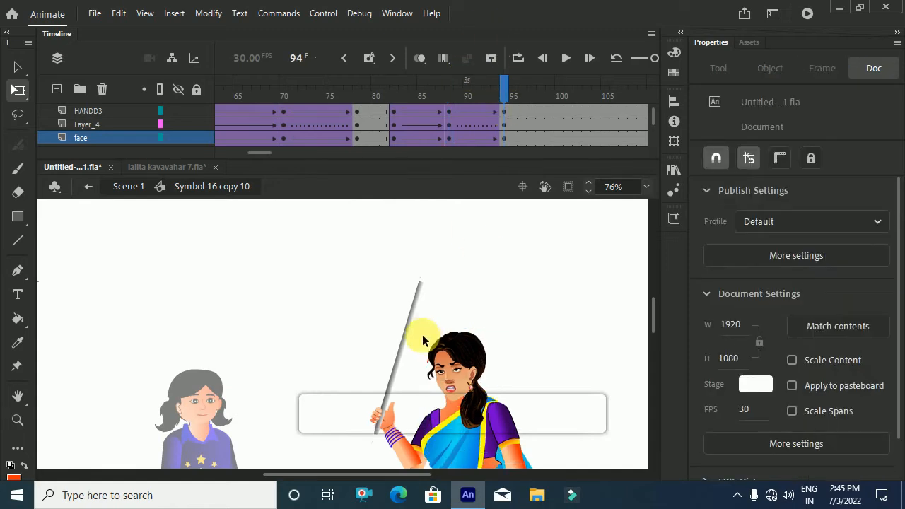
pyautogui.scroll(-2, 422, 334)
pyautogui.moveTo(359, 312); pyautogui.dragTo(440, 391)
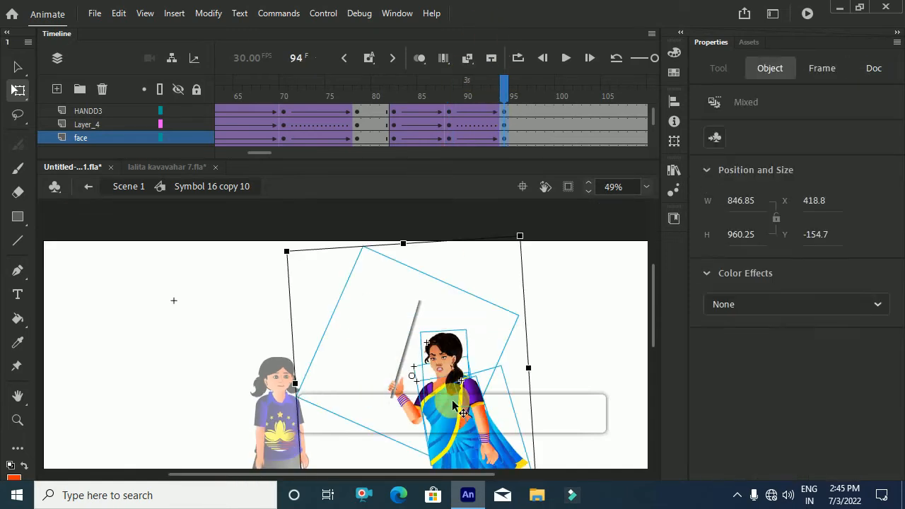
pyautogui.scroll(-2, 439, 381)
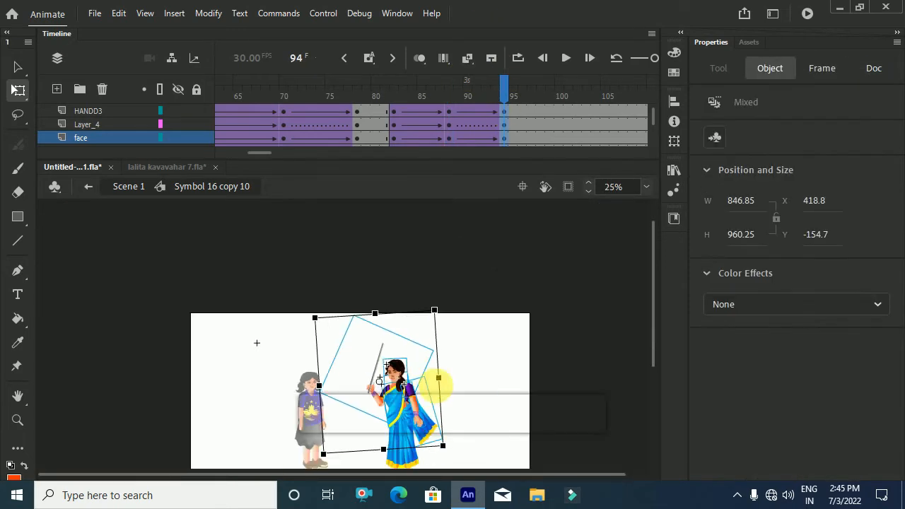
pyautogui.click(381, 385)
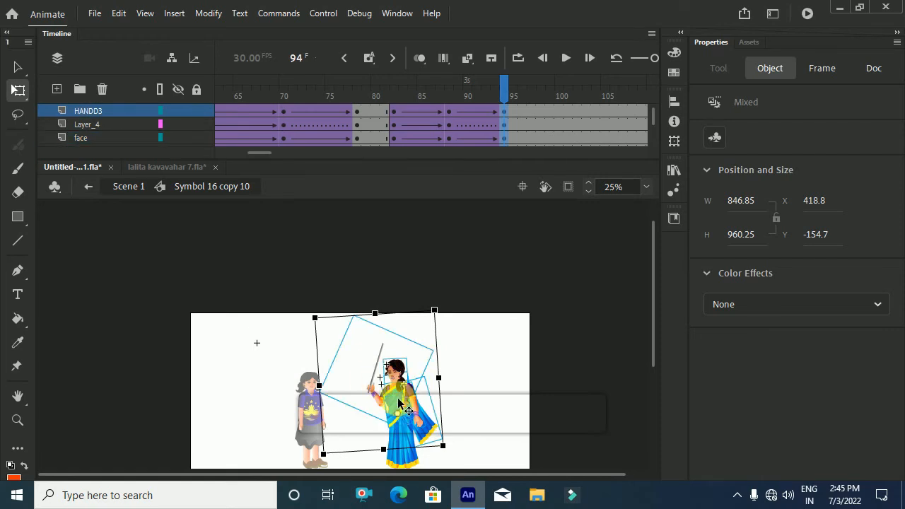
pyautogui.scroll(2, 398, 417)
pyautogui.scroll(2, 409, 401)
pyautogui.scroll(-1, 425, 412)
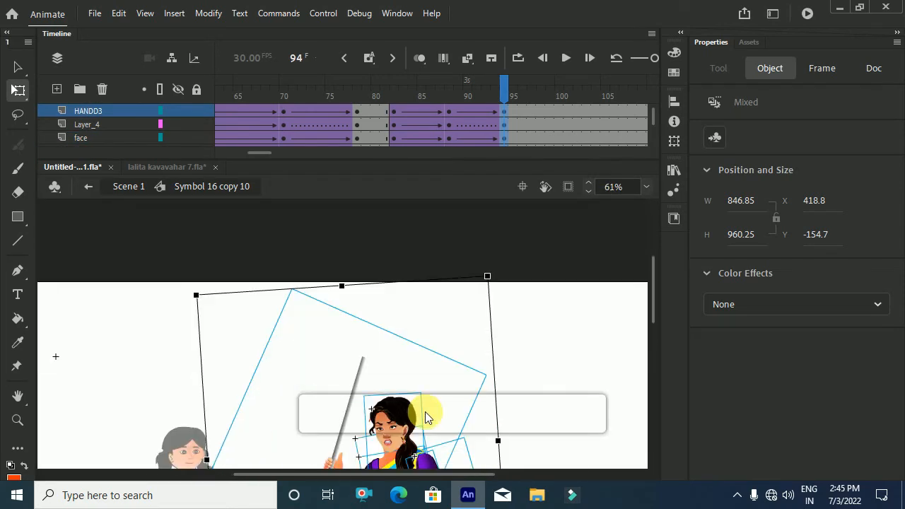
# - Rotate the woman's selected upper body slightly towards the girl at frame 94
pyautogui.scroll(3, 497, 284)
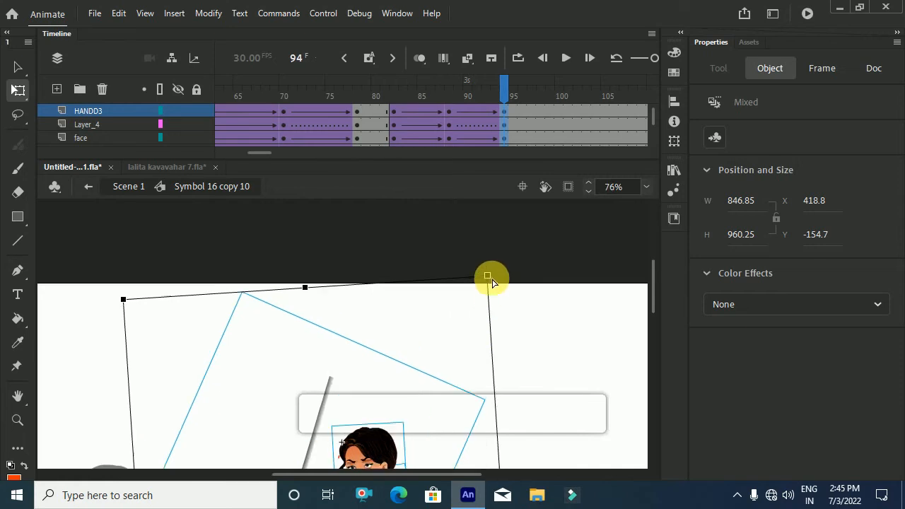
pyautogui.click(489, 282)
pyautogui.moveTo(474, 283); pyautogui.dragTo(435, 312)
pyautogui.scroll(-4, 421, 328)
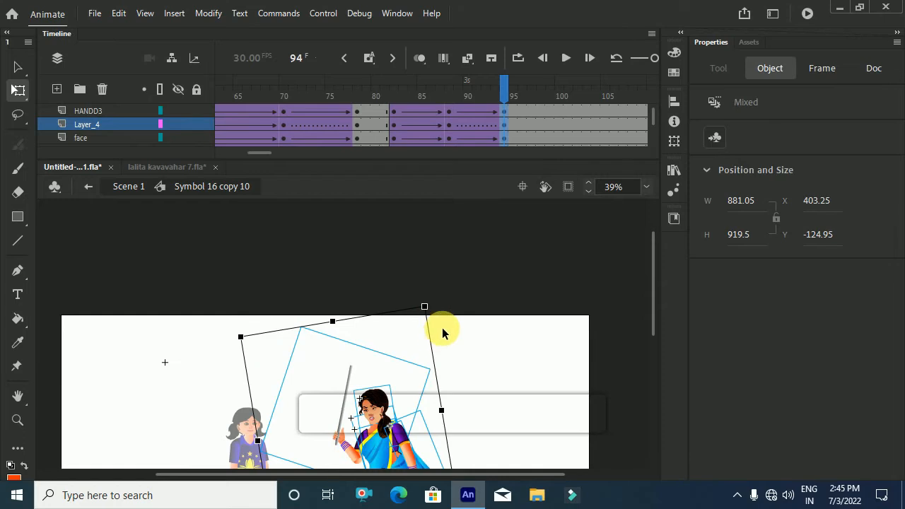
pyautogui.scroll(-3, 441, 330)
pyautogui.scroll(2, 440, 326)
pyautogui.scroll(-1, 382, 339)
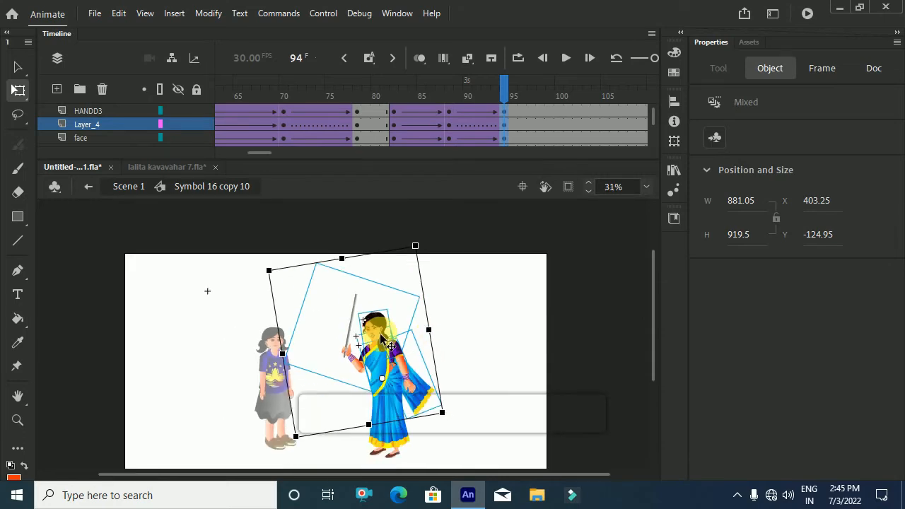
pyautogui.scroll(4, 382, 340)
pyautogui.scroll(5, 384, 335)
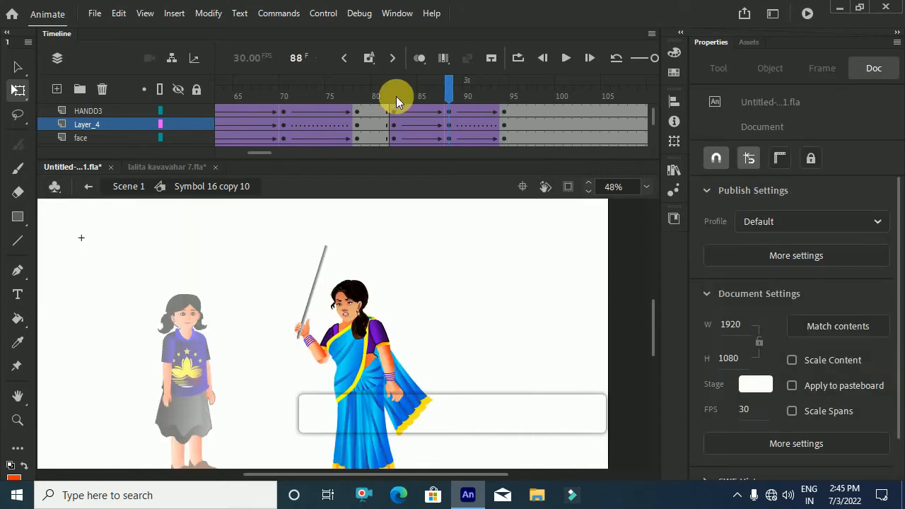
# - Adjust the upper body's tilt at frame 94, rotating it slightly towards the girl about the waist, and compare the pose with frame 88
pyautogui.moveTo(395, 94); pyautogui.dragTo(501, 211)
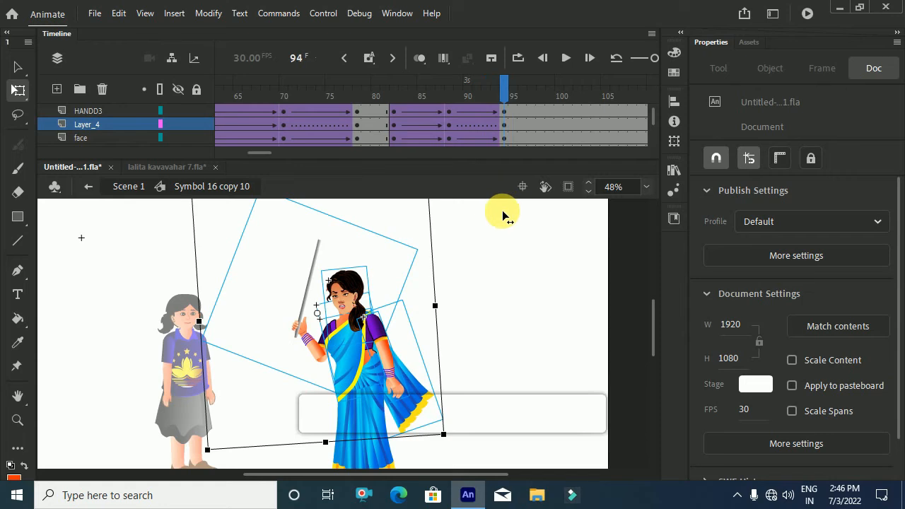
pyautogui.click(473, 301)
pyautogui.click(331, 318)
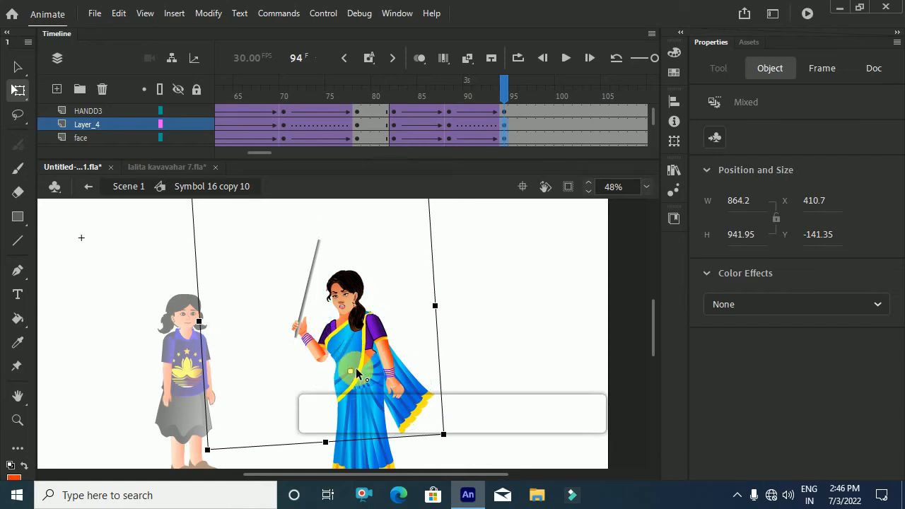
pyautogui.scroll(3, 358, 299)
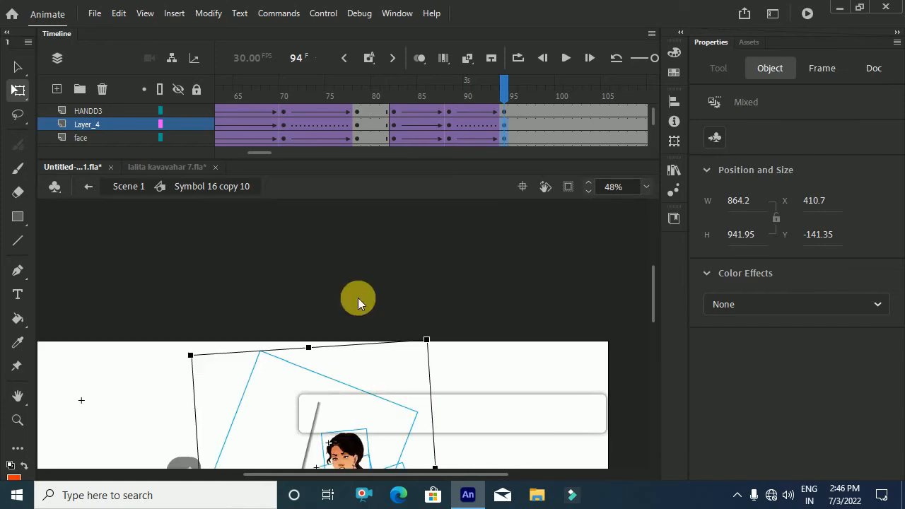
pyautogui.moveTo(440, 346); pyautogui.dragTo(413, 363)
pyautogui.scroll(-3, 412, 365)
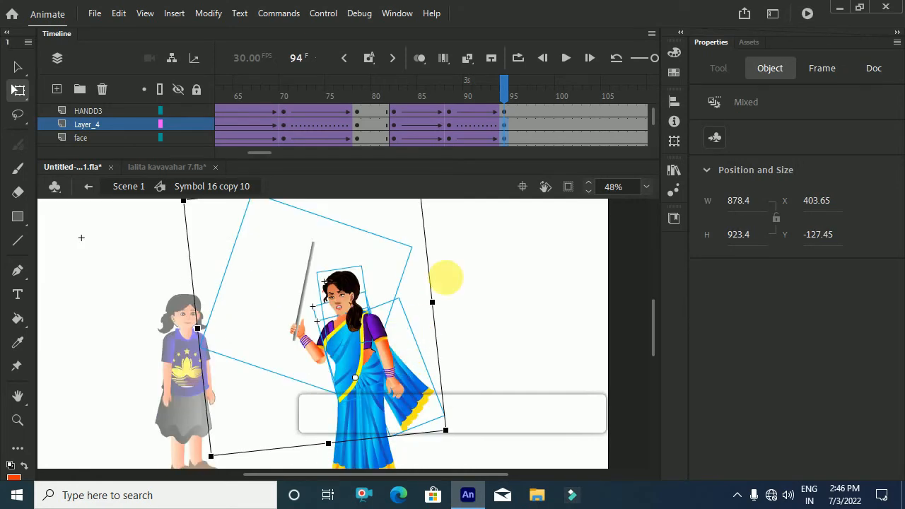
pyautogui.click(452, 99)
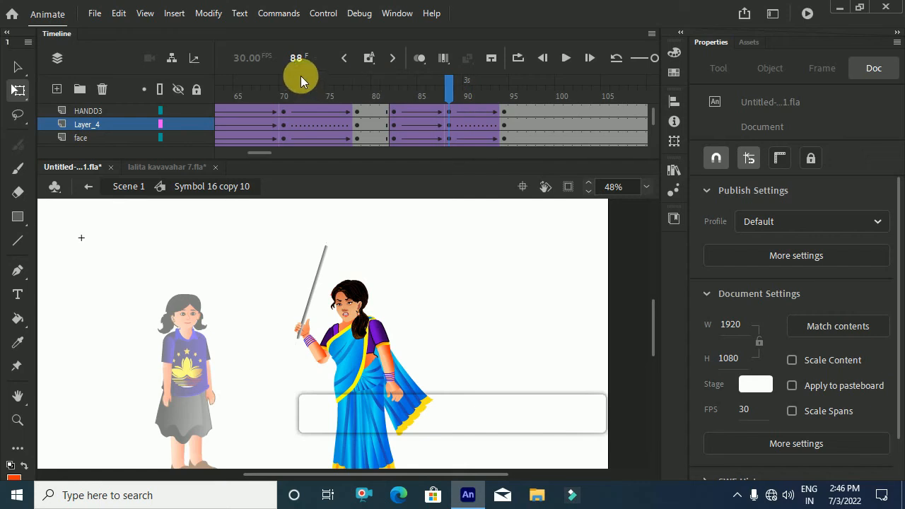
pyautogui.click(504, 96)
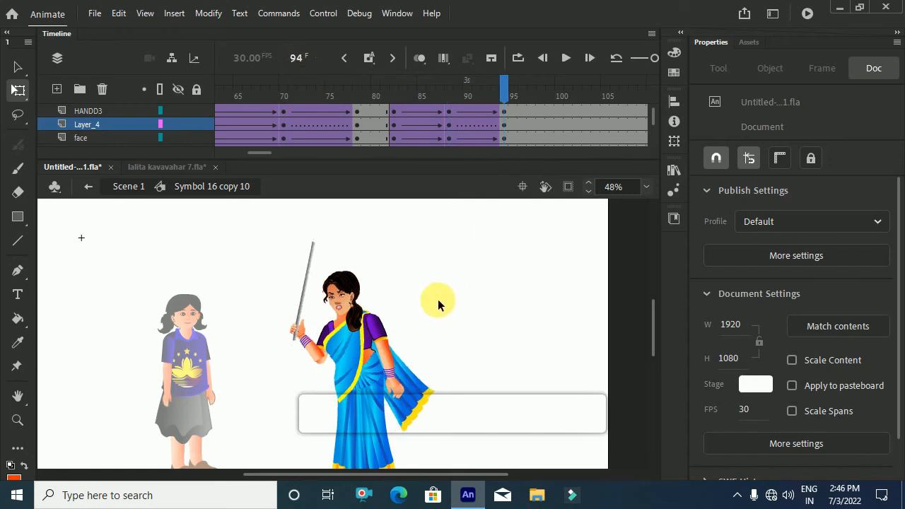
# - Open the raised arm's symbol (Symbol 2 copy) for editing and insert a keyframe on HAND_2 at frame 94
pyautogui.click(346, 280)
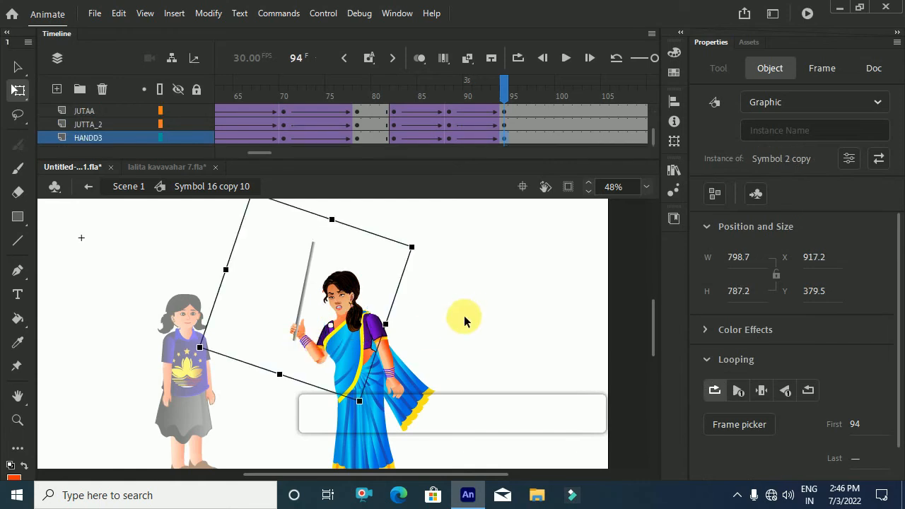
pyautogui.doubleClick(315, 346)
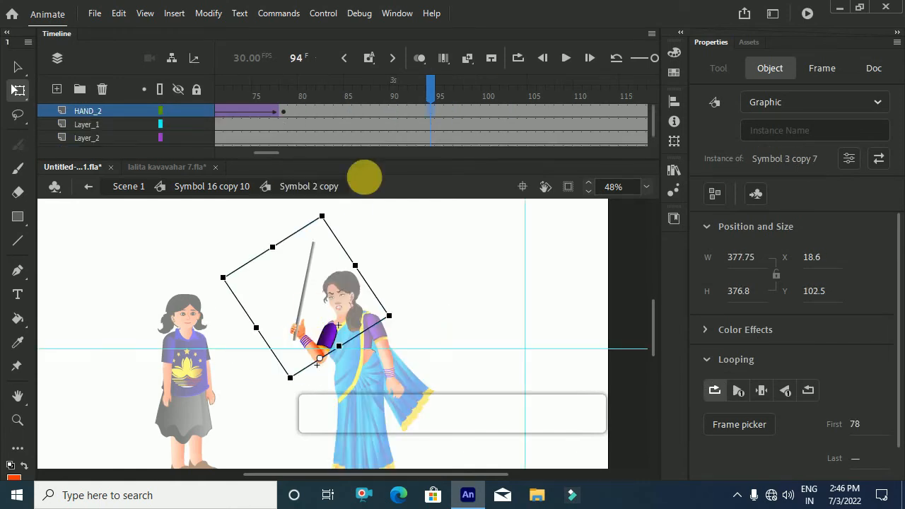
pyautogui.press('F6')
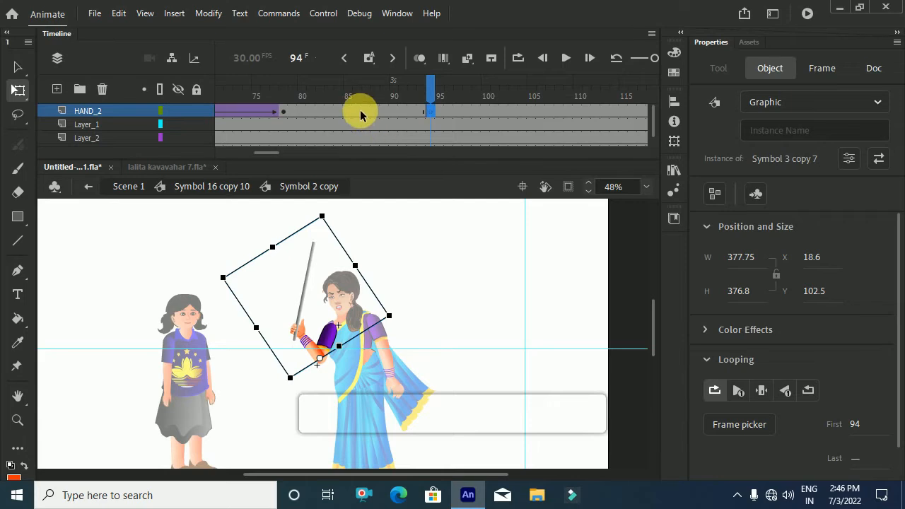
# - Add a HAND_2 keyframe at frame 88 and create a classic tween to frame 94 with an ease of 100
pyautogui.click(383, 118)
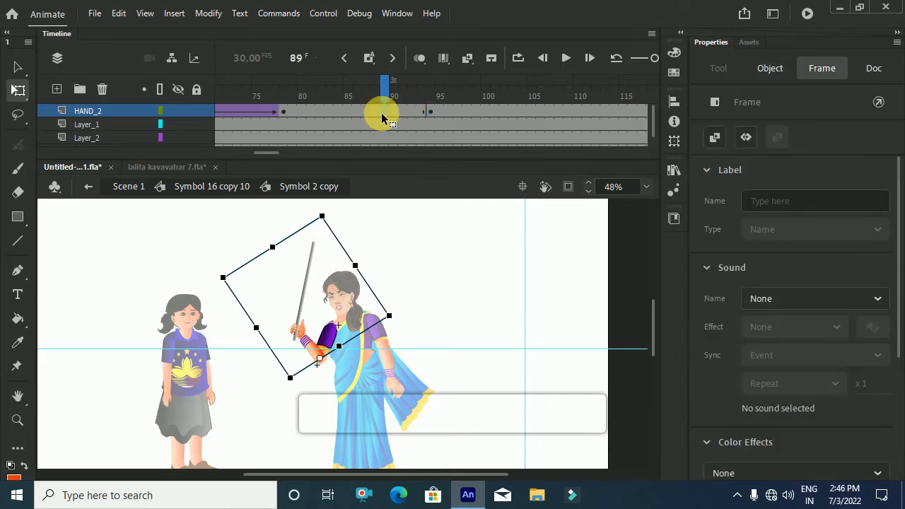
pyautogui.rightClick(376, 113)
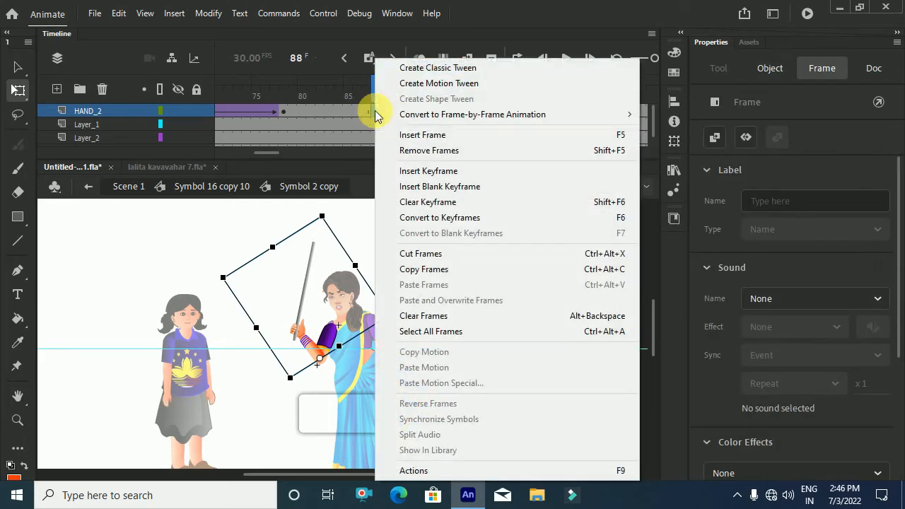
pyautogui.click(397, 66)
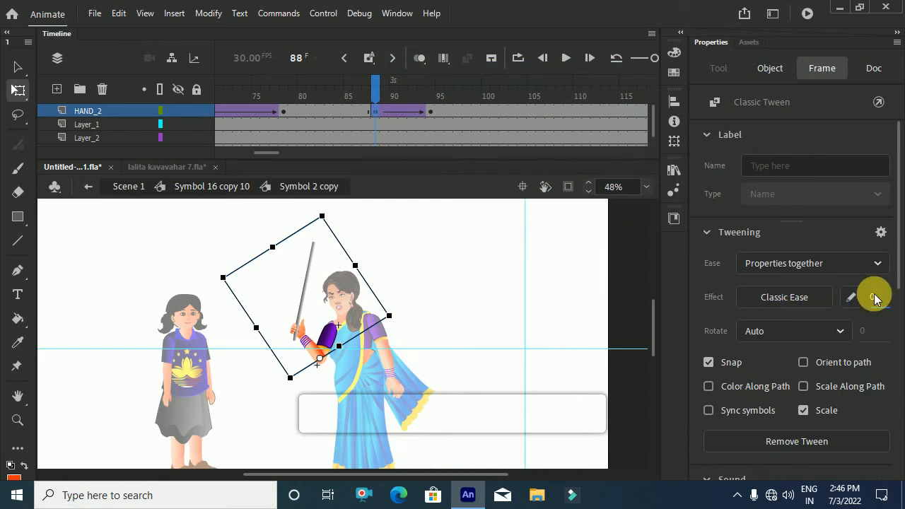
pyautogui.write('100')
pyautogui.press('Return')
# - Return to Symbol 16 copy 10 and set the ease to 100 for the body layers' classic tweens between frames 82 and 94
pyautogui.click(224, 187)
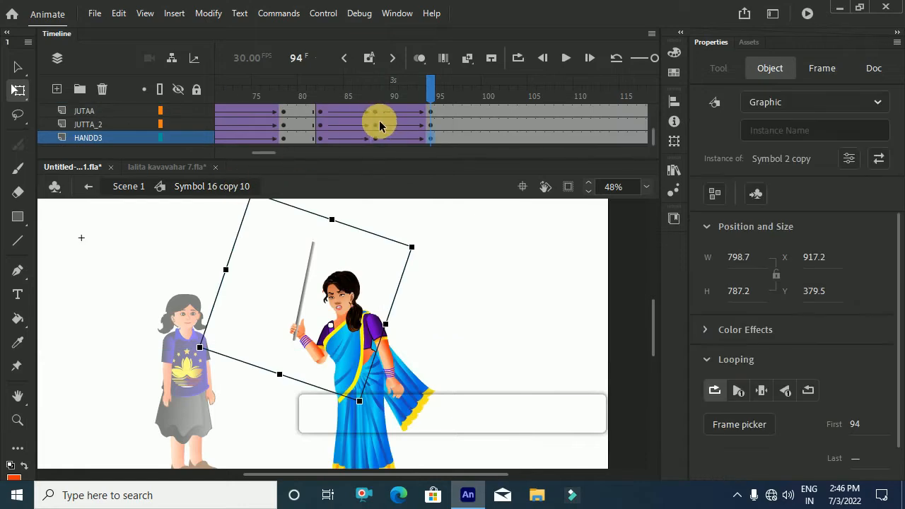
pyautogui.click(394, 115)
pyautogui.scroll(-2, 396, 131)
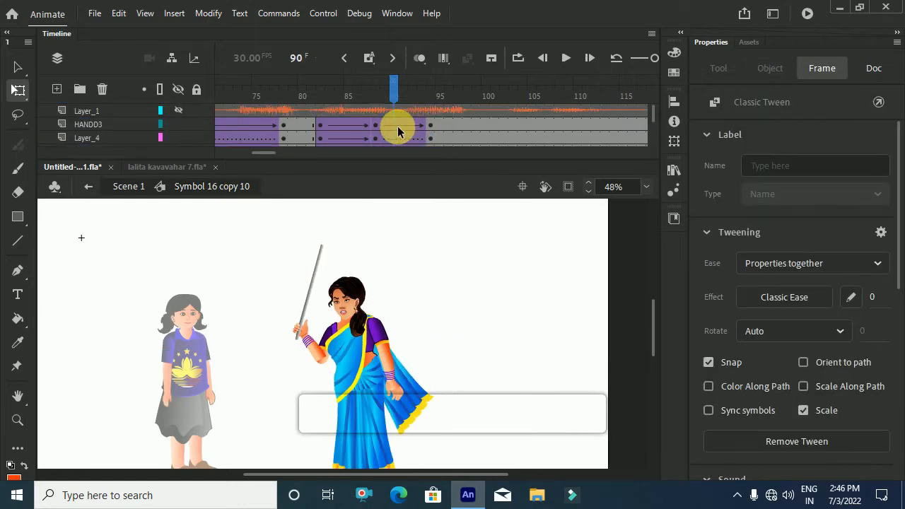
pyautogui.moveTo(347, 127); pyautogui.dragTo(407, 295)
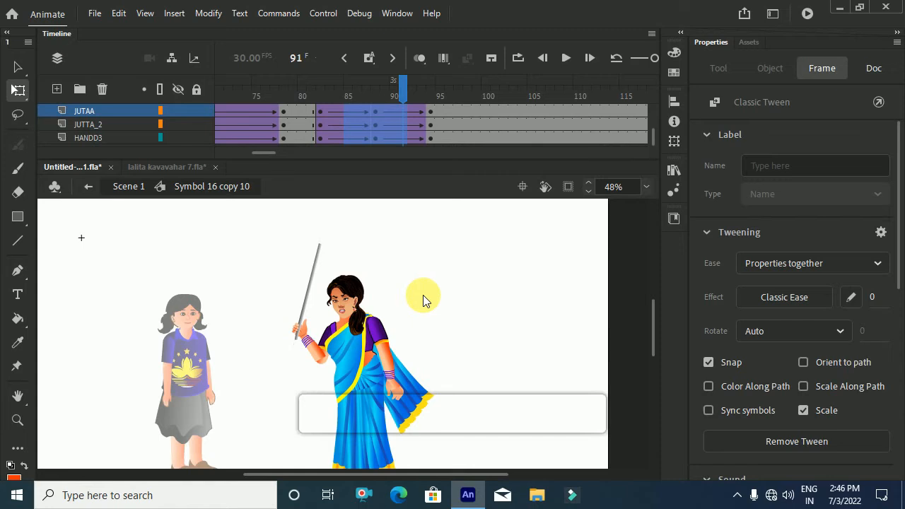
pyautogui.click(875, 300)
pyautogui.write('100')
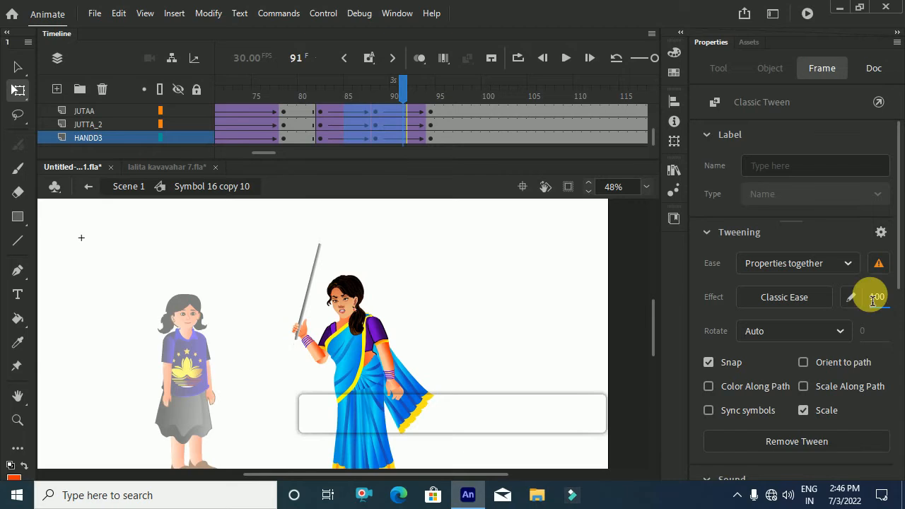
pyautogui.press('Return')
pyautogui.click(419, 120)
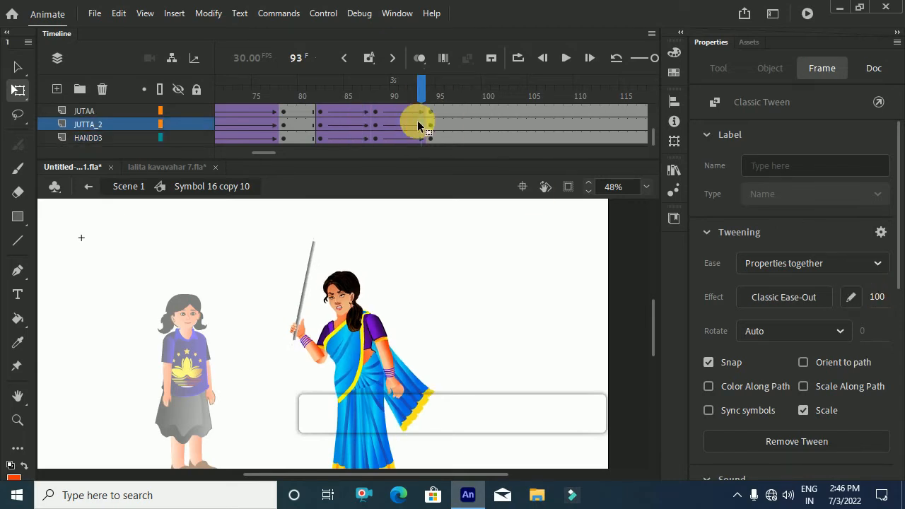
pyautogui.scroll(-2, 338, 130)
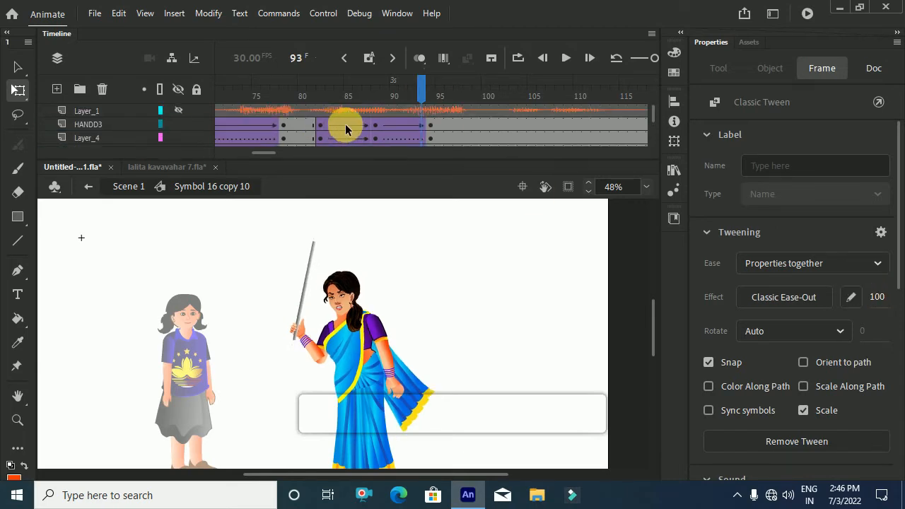
pyautogui.click(348, 128)
pyautogui.scroll(-2, 347, 129)
pyautogui.moveTo(352, 226); pyautogui.dragTo(352, 226)
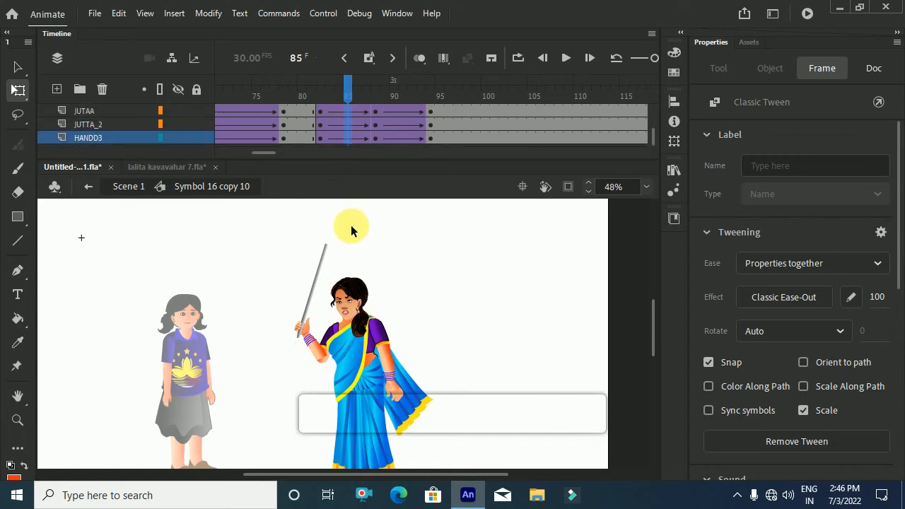
pyautogui.press('p')
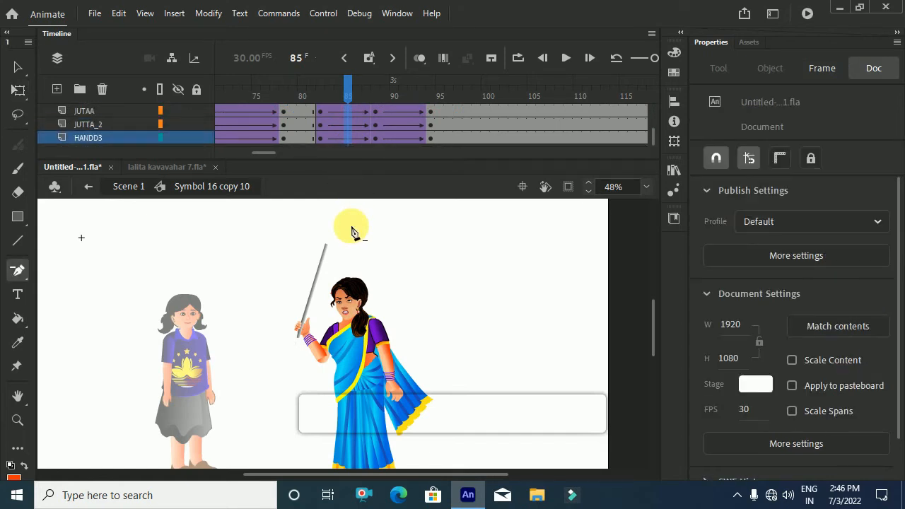
pyautogui.scroll(2, 351, 122)
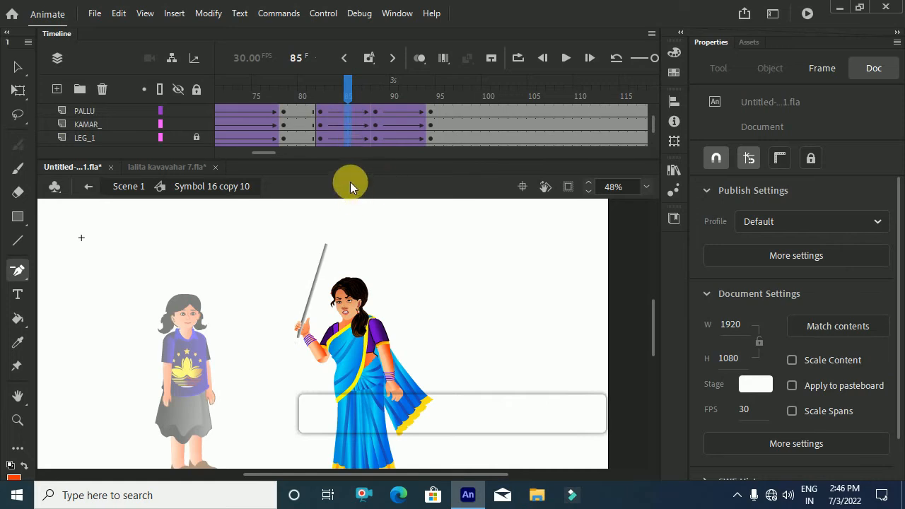
pyautogui.scroll(-2, 347, 134)
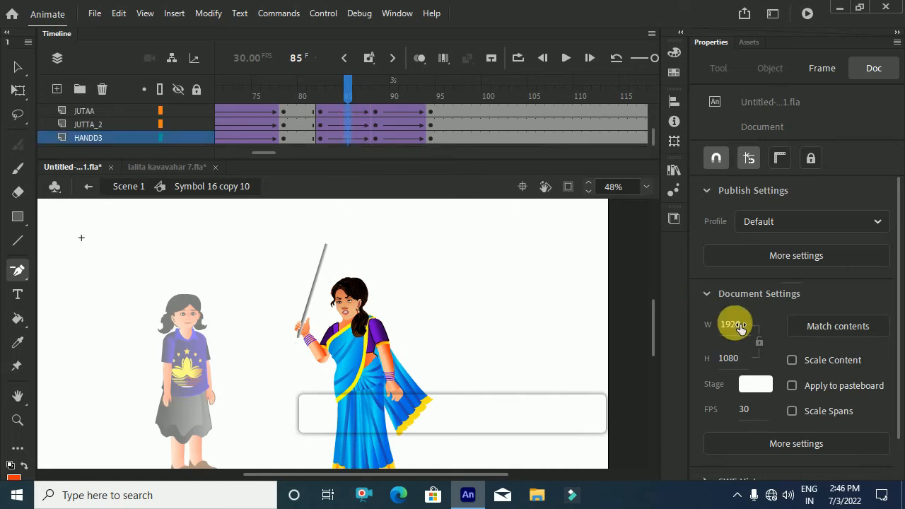
# - Set the ease to -100 for the body layers' classic tweens between frames 82 and 88, and preview the motion through frame 94
pyautogui.click(356, 126)
pyautogui.scroll(-3, 353, 122)
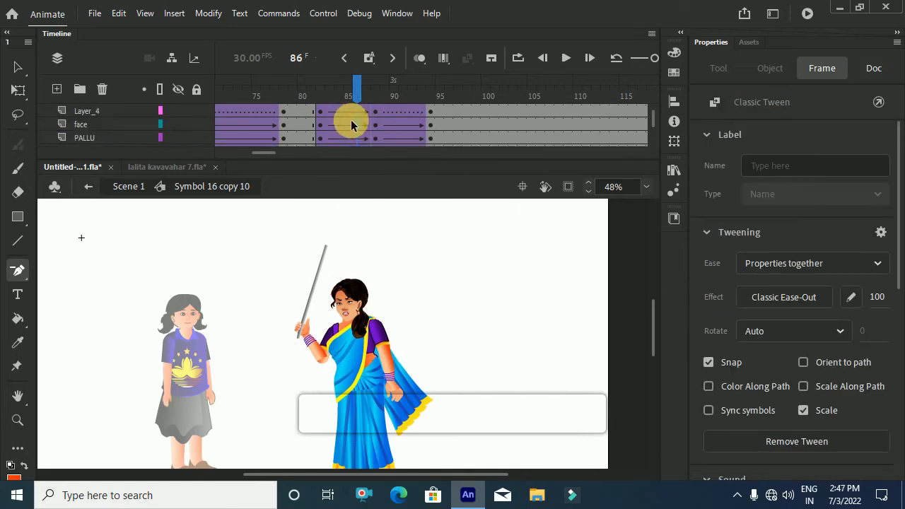
pyautogui.moveTo(351, 122); pyautogui.dragTo(346, 283)
pyautogui.click(878, 298)
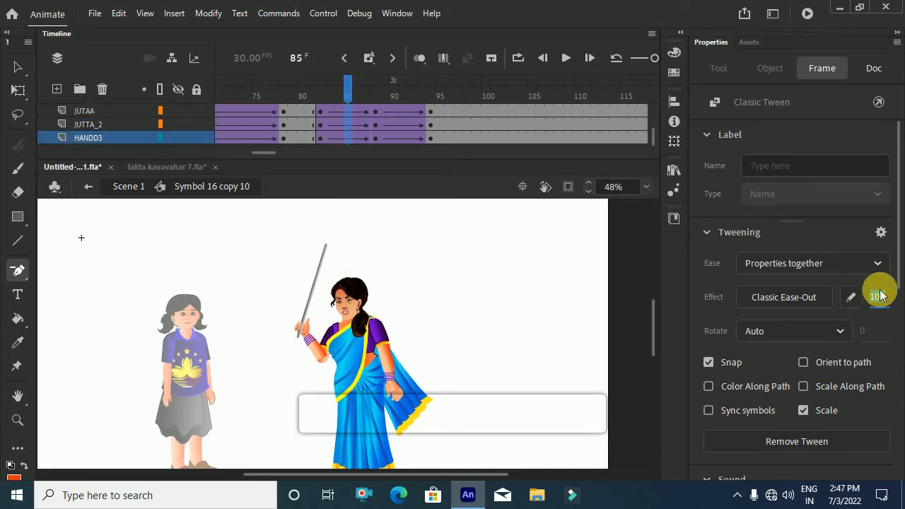
pyautogui.write('-')
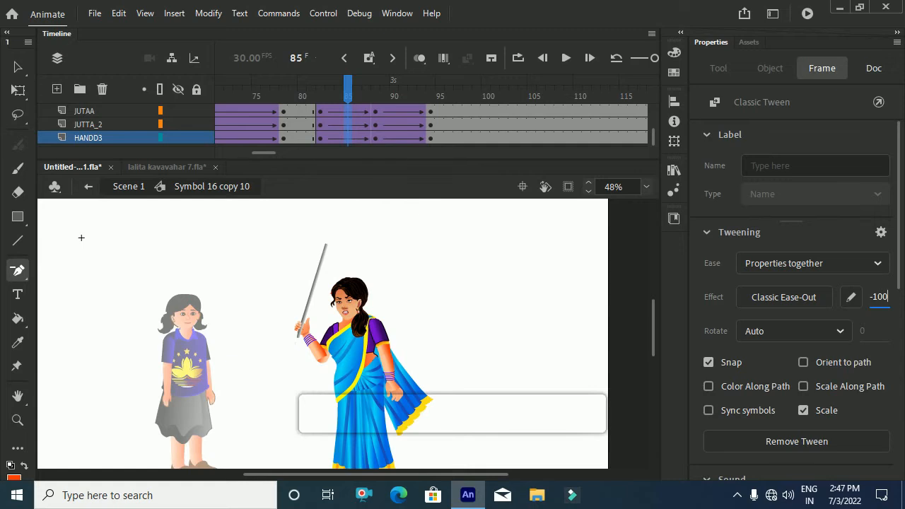
pyautogui.write('100')
pyautogui.press('Return')
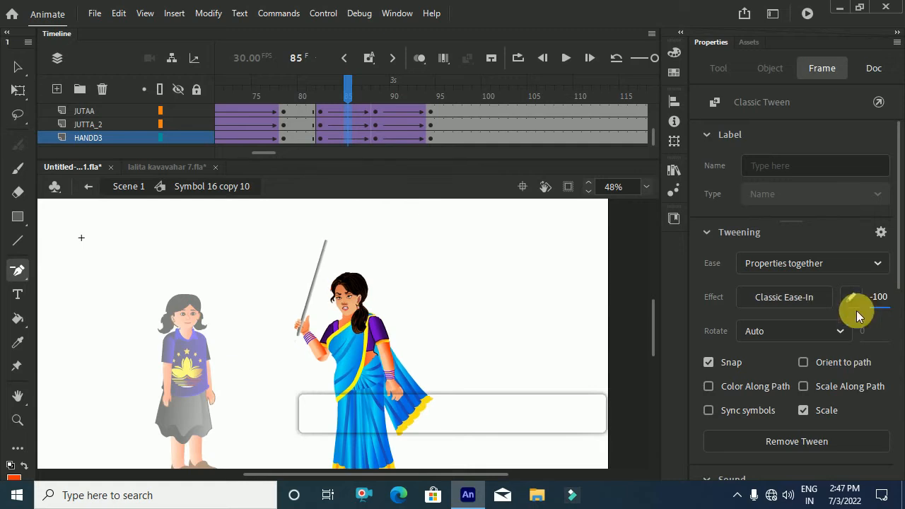
pyautogui.click(318, 93)
pyautogui.moveTo(337, 91); pyautogui.dragTo(431, 174)
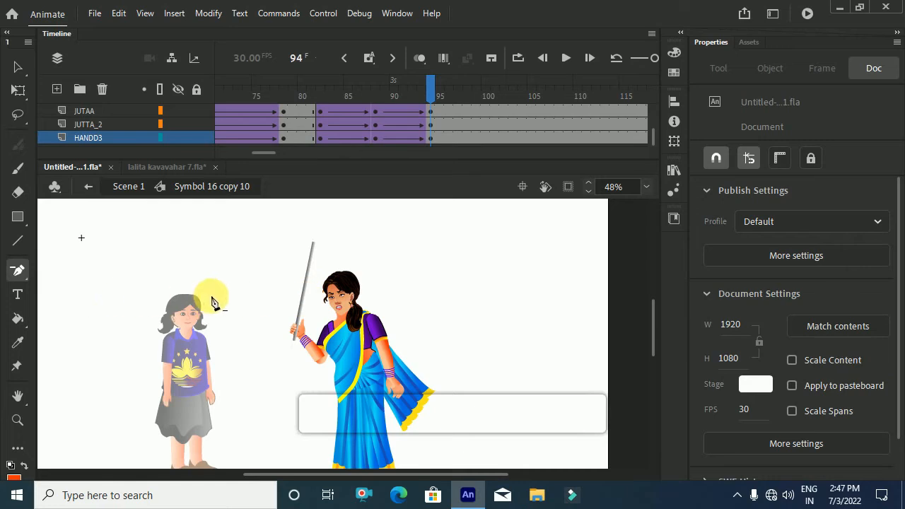
# - Open the raised arm's symbol (Symbol 2 copy) and rotate the stick-holding forearm down towards the girl at frame 94
pyautogui.press('b')
pyautogui.press('v')
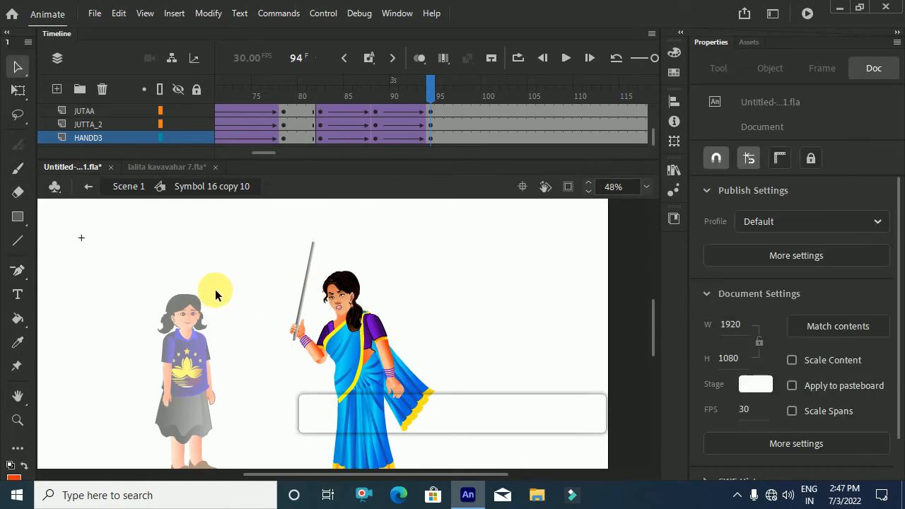
pyautogui.click(301, 317)
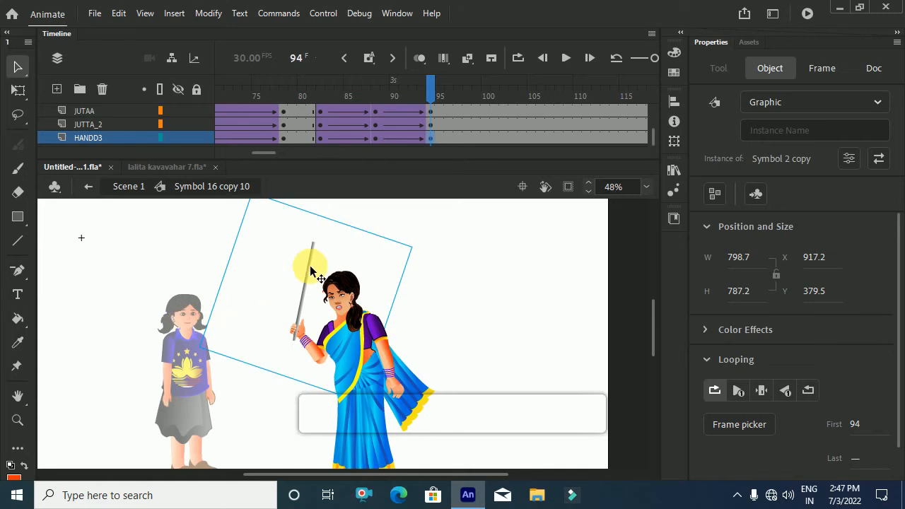
pyautogui.doubleClick(315, 332)
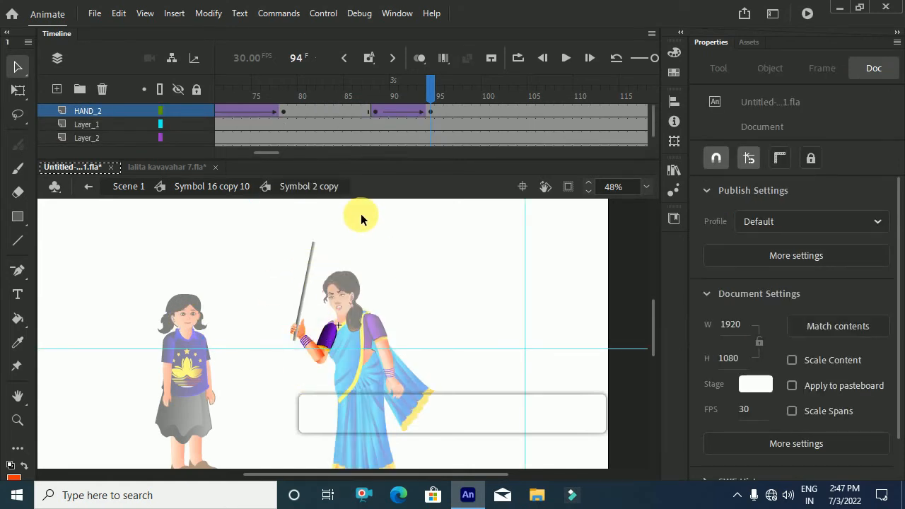
pyautogui.click(300, 346)
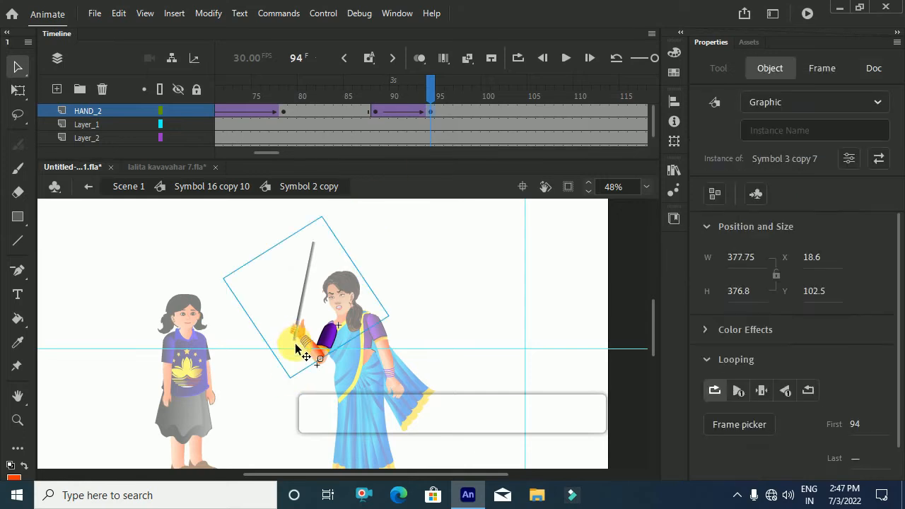
pyautogui.click(17, 90)
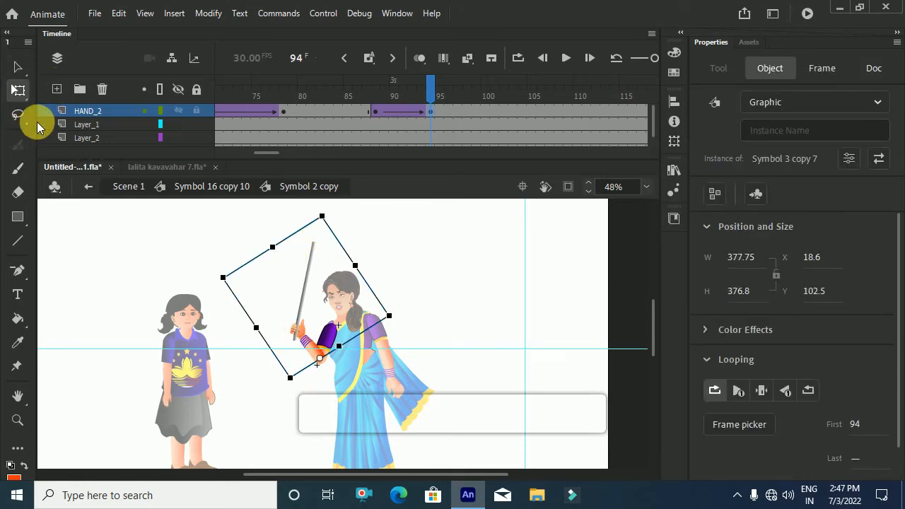
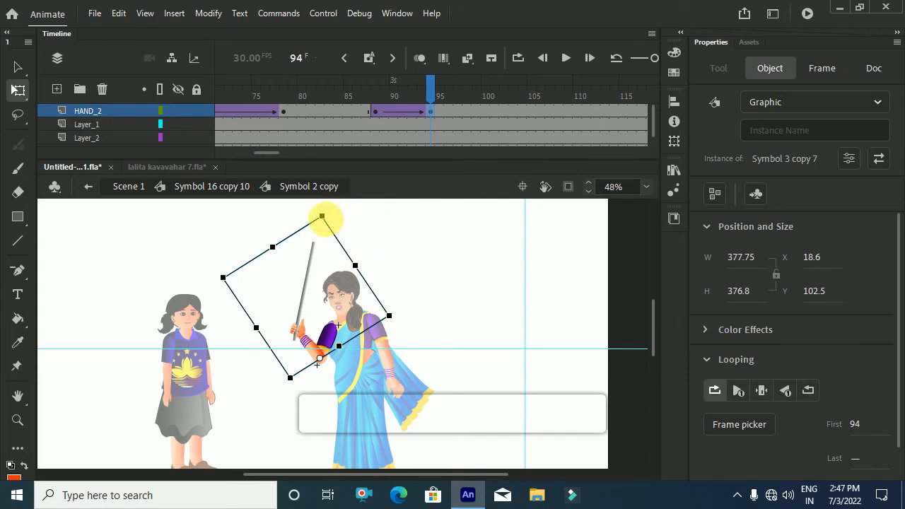
pyautogui.moveTo(327, 220); pyautogui.dragTo(253, 270)
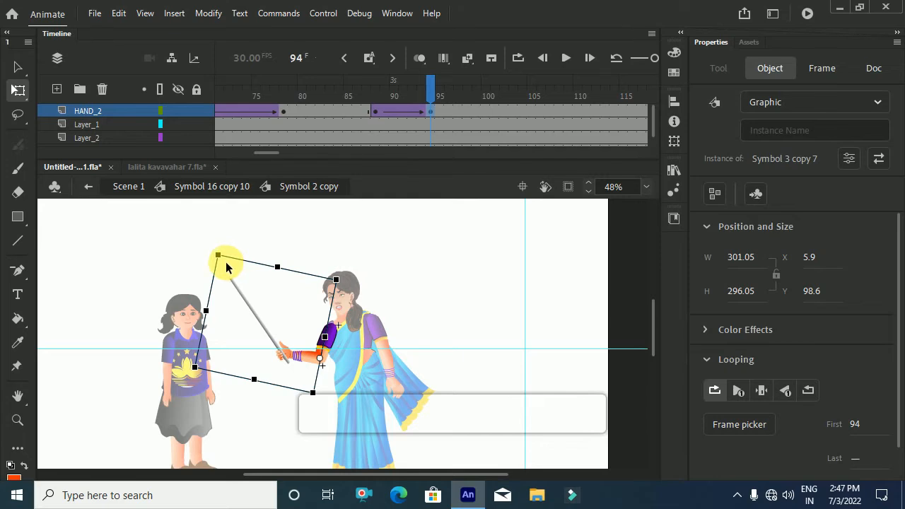
# - Raise the whole stick arm slightly in Symbol 16 copy 10, and lower the forearm again inside Symbol 2 copy at frame 94
pyautogui.click(241, 186)
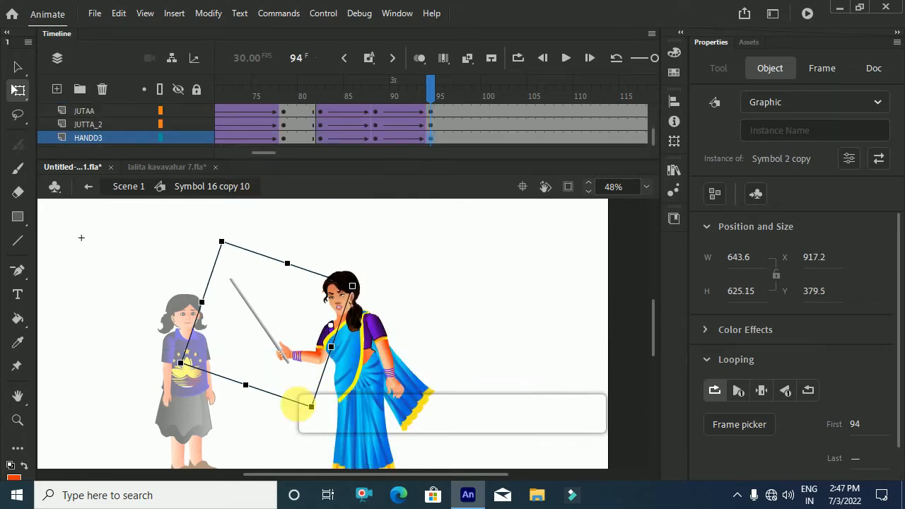
pyautogui.moveTo(313, 417)
pyautogui.mouseDown()
pyautogui.moveTo(304, 360)
pyautogui.moveTo(297, 423)
pyautogui.mouseUp()
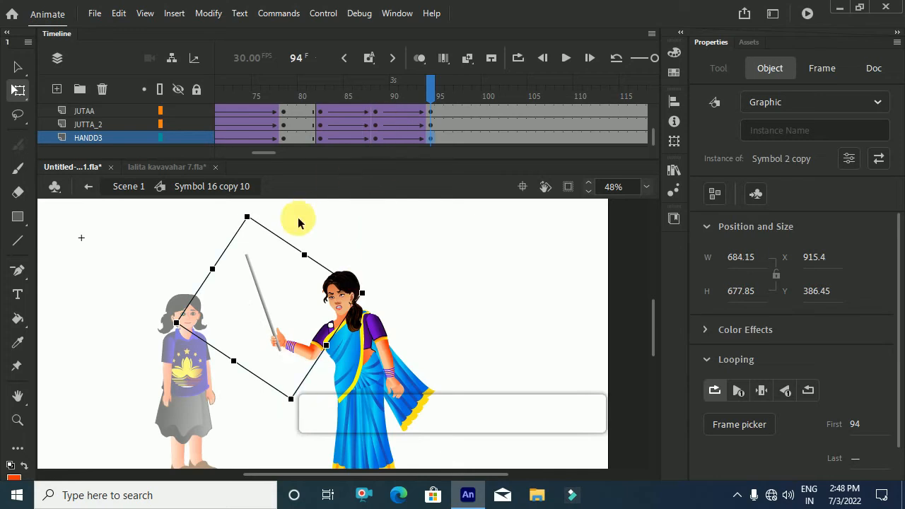
pyautogui.doubleClick(290, 348)
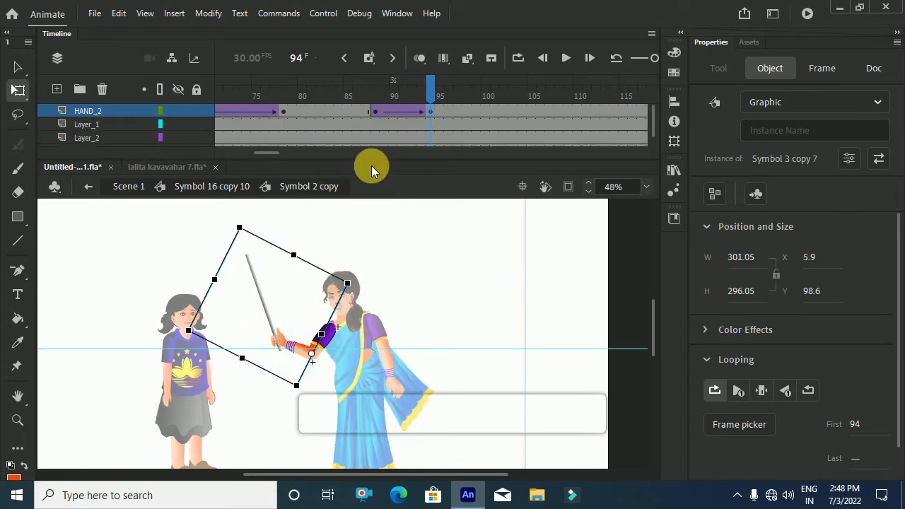
pyautogui.moveTo(247, 229); pyautogui.dragTo(219, 248)
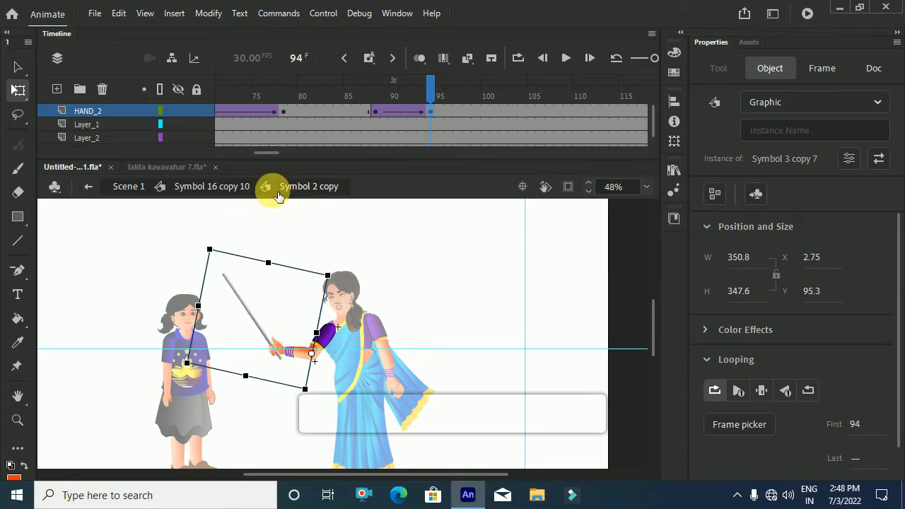
# - Return to Symbol 16 copy 10 and preview the stick swing from frame 82 to frame 94
pyautogui.click(216, 186)
pyautogui.click(375, 101)
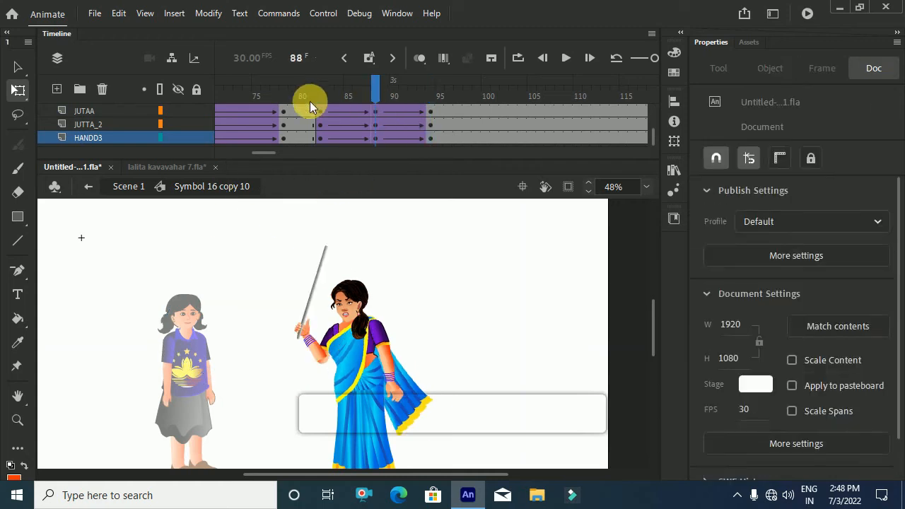
pyautogui.moveTo(320, 99); pyautogui.dragTo(429, 208)
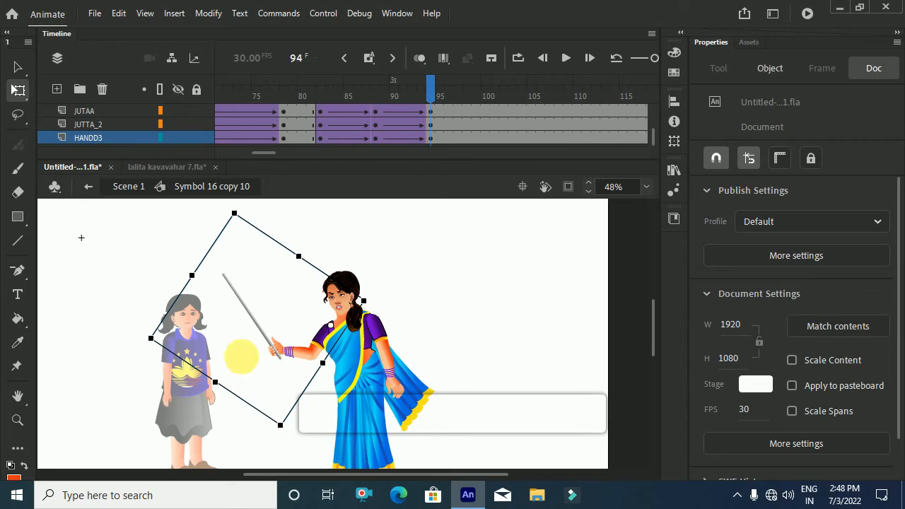
# - Rotate the stick-holding forearm slightly further down at frame 94 inside Symbol 2 copy, and return to Symbol 16 copy 10
pyautogui.click(277, 354)
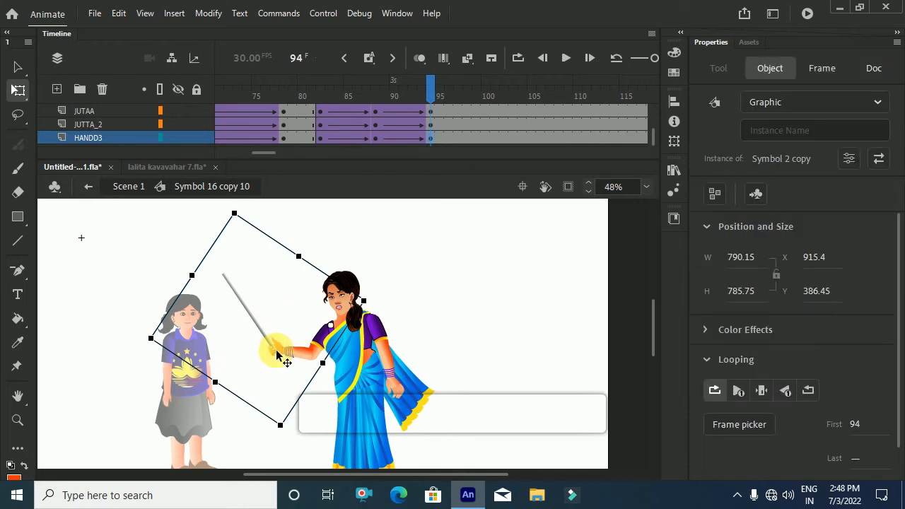
pyautogui.doubleClick(277, 354)
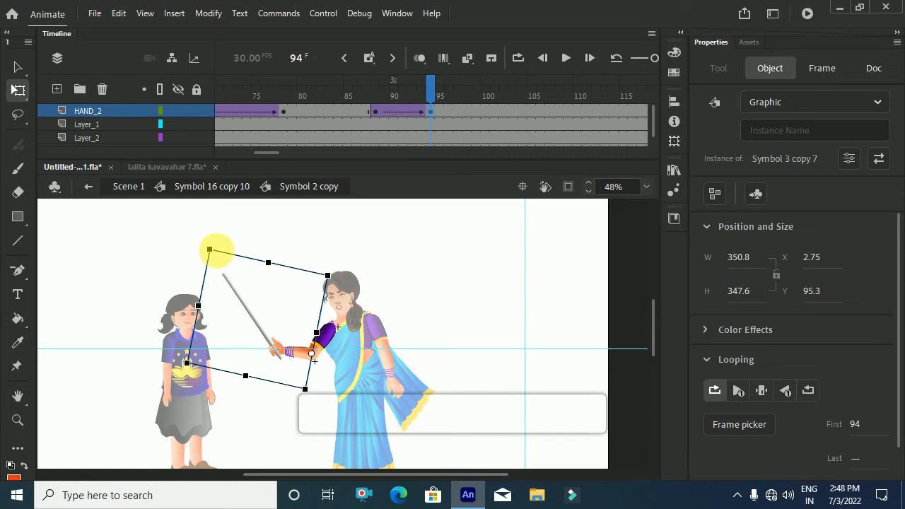
pyautogui.moveTo(210, 252); pyautogui.dragTo(198, 263)
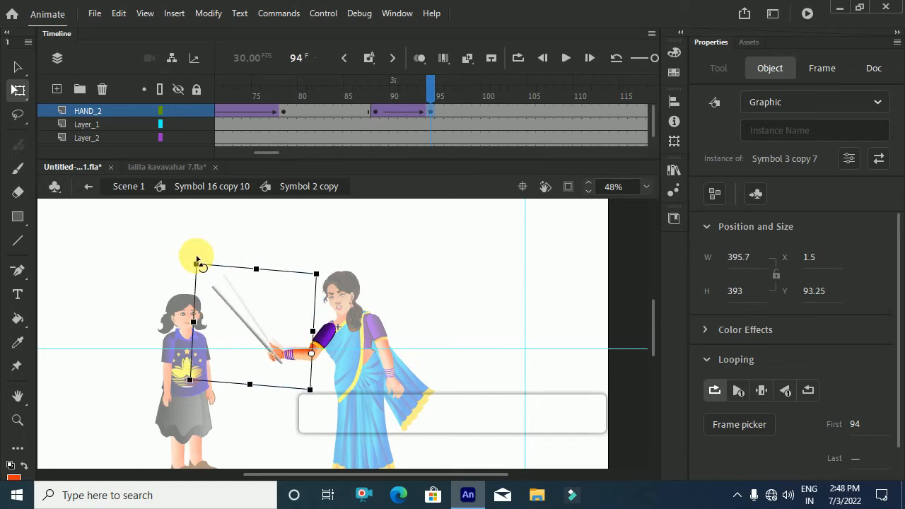
pyautogui.moveTo(198, 263); pyautogui.dragTo(199, 265)
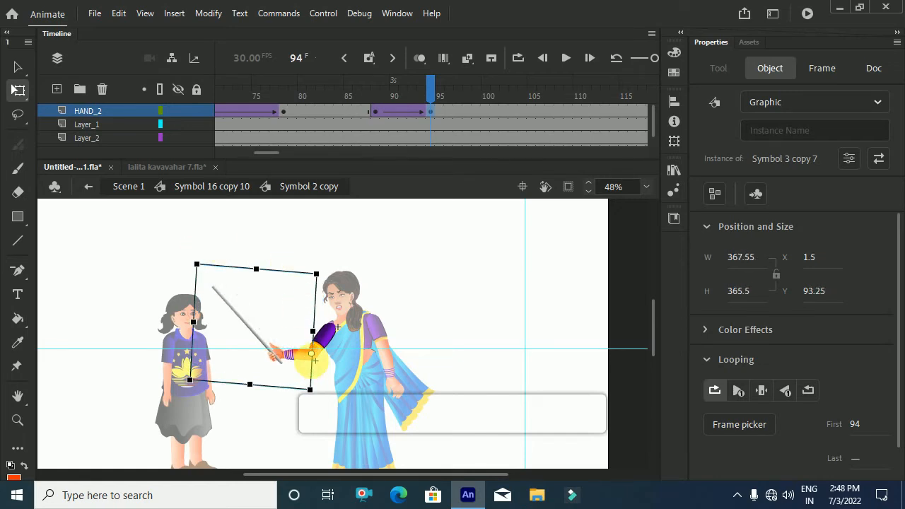
pyautogui.scroll(-3, 307, 362)
pyautogui.scroll(1, 225, 380)
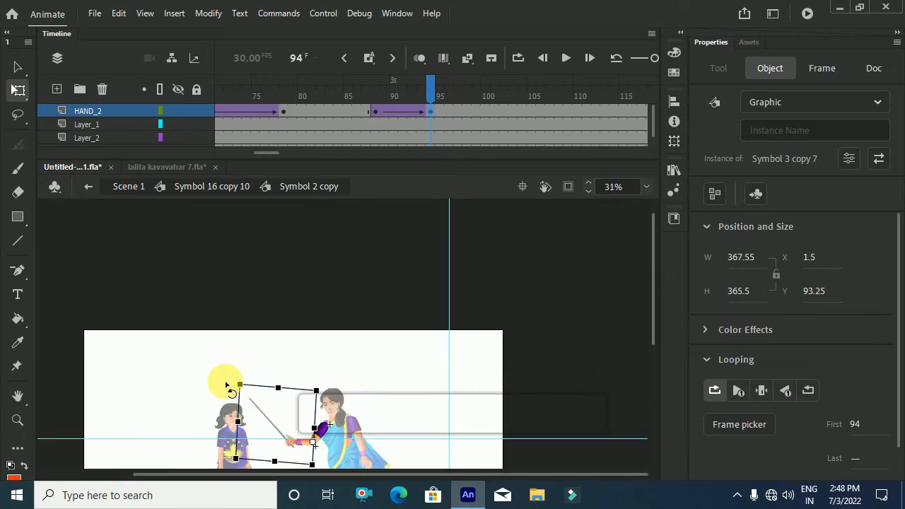
pyautogui.scroll(-2, 225, 380)
pyautogui.scroll(1, 225, 380)
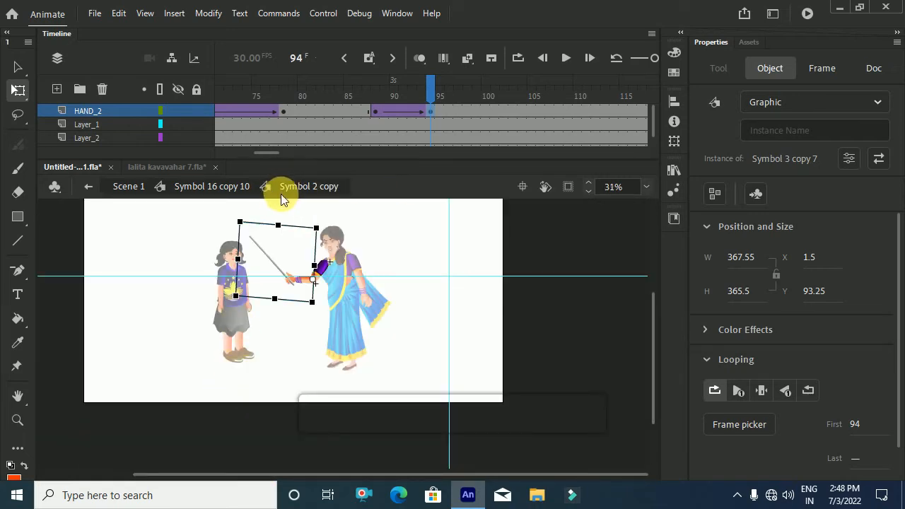
pyautogui.click(230, 187)
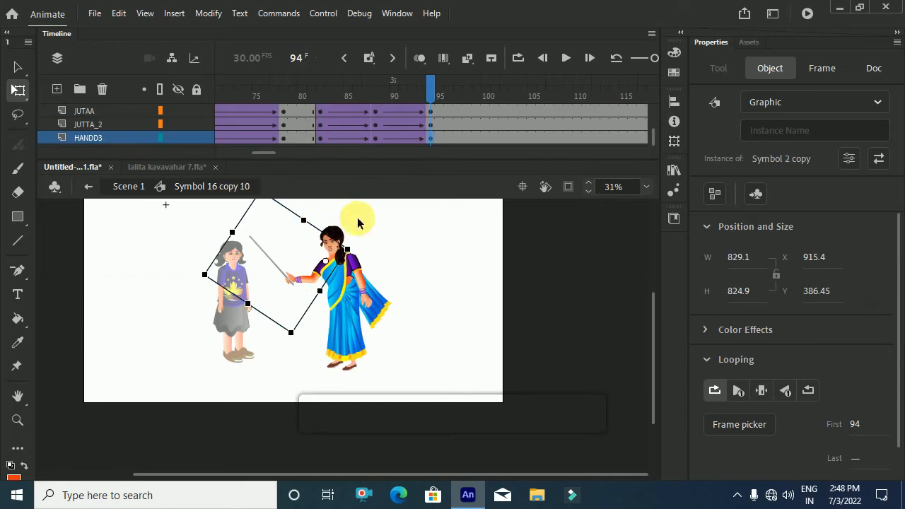
# - Return to Scene 1, preview the main timeline, and go back to frame 1
pyautogui.click(128, 187)
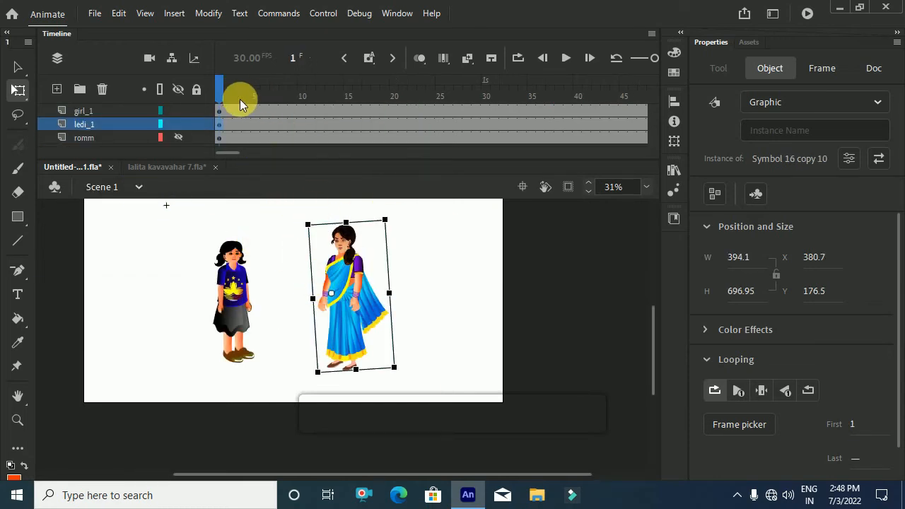
pyautogui.moveTo(220, 92); pyautogui.dragTo(473, 186)
pyautogui.press('super+space')
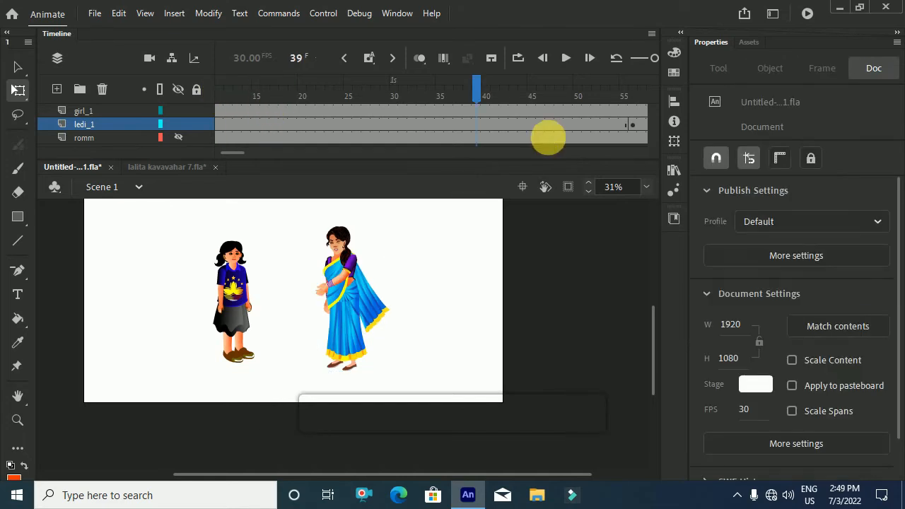
pyautogui.moveTo(475, 92); pyautogui.dragTo(5, 196)
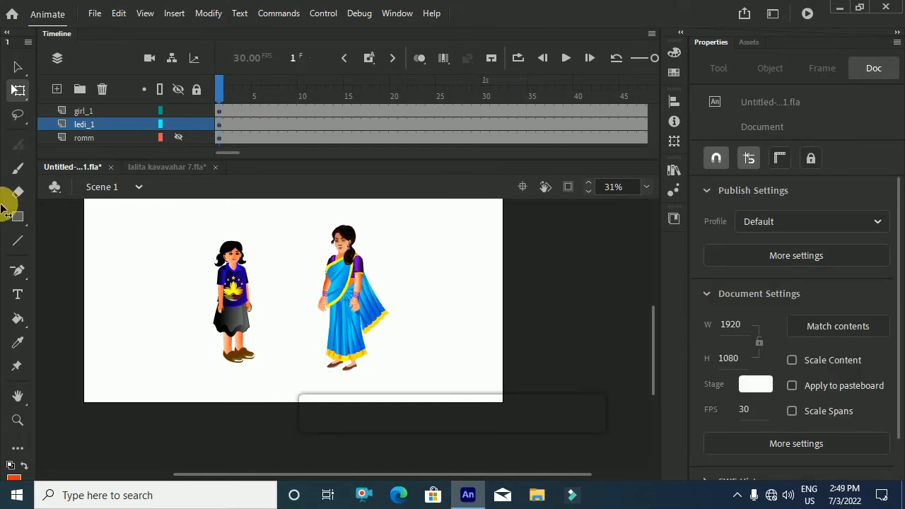
# - Move the girl closer to the woman, to about X 142.45
pyautogui.scroll(2, 229, 310)
pyautogui.scroll(-2, 234, 305)
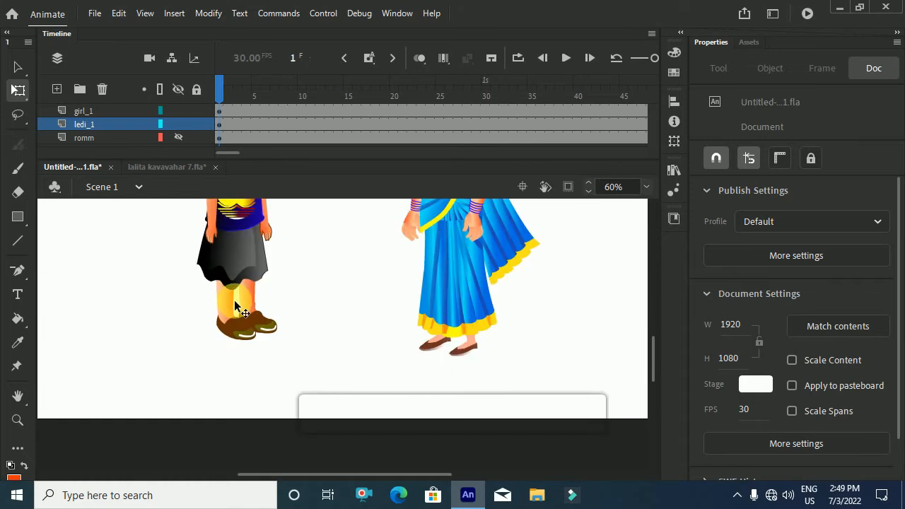
pyautogui.scroll(2, 234, 305)
pyautogui.scroll(-1, 234, 305)
pyautogui.click(240, 305)
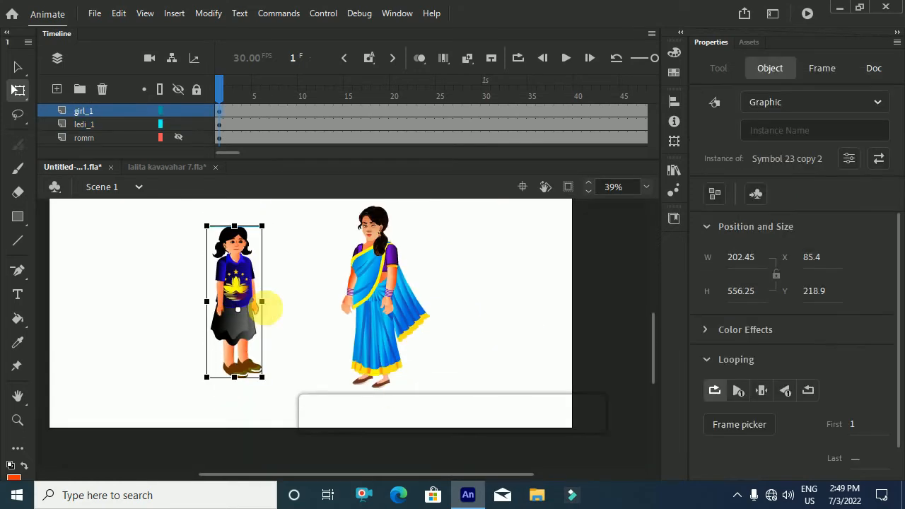
pyautogui.moveTo(246, 292); pyautogui.dragTo(272, 302)
# - Open the woman's symbol, play its animation, and review the stick swing between frames 82 and 94
pyautogui.click(372, 271)
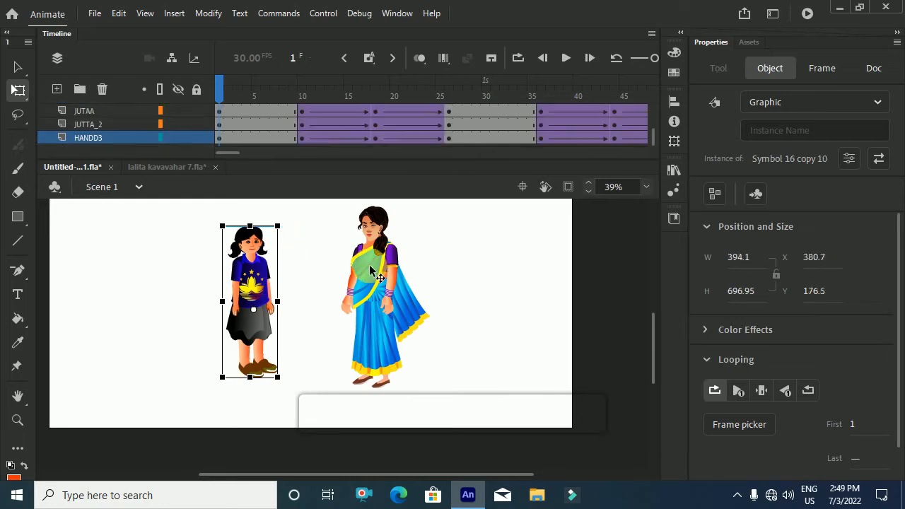
pyautogui.doubleClick(371, 270)
pyautogui.press('Return')
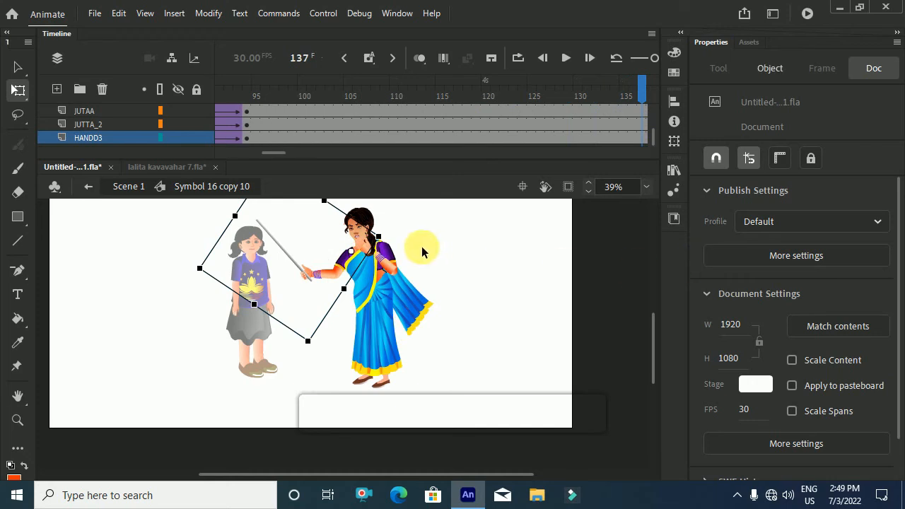
pyautogui.click(243, 95)
pyautogui.moveTo(263, 154); pyautogui.dragTo(257, 154)
pyautogui.click(243, 94)
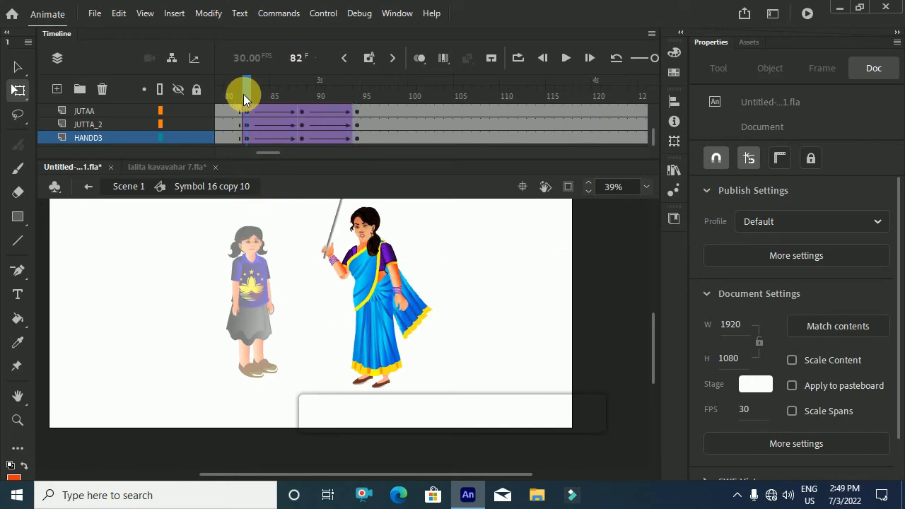
pyautogui.moveTo(247, 92); pyautogui.dragTo(358, 139)
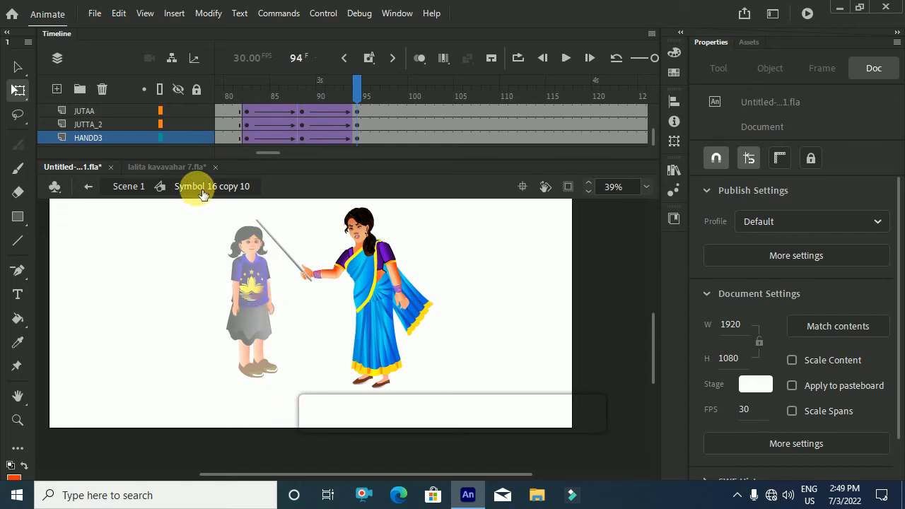
# - Return to Scene 1 and move the girl down to about Y 283.75
pyautogui.click(136, 188)
pyautogui.click(255, 284)
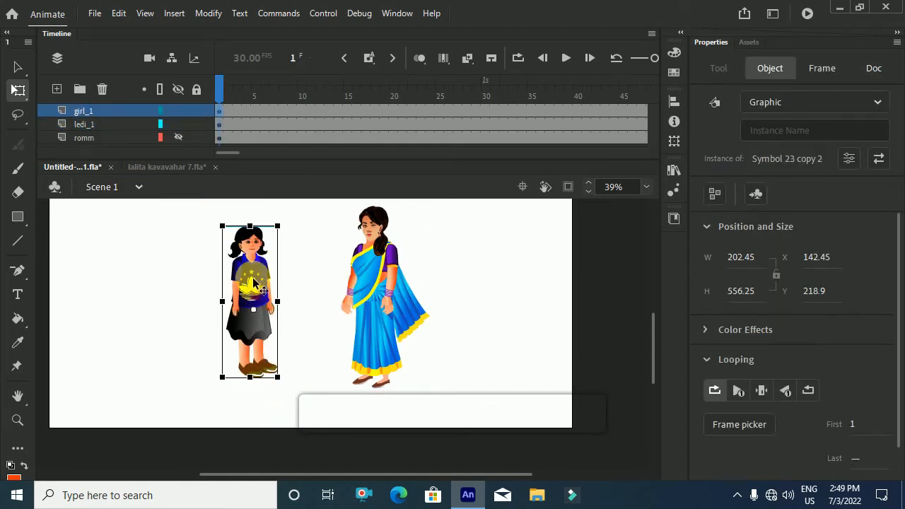
pyautogui.moveTo(266, 285); pyautogui.dragTo(260, 302)
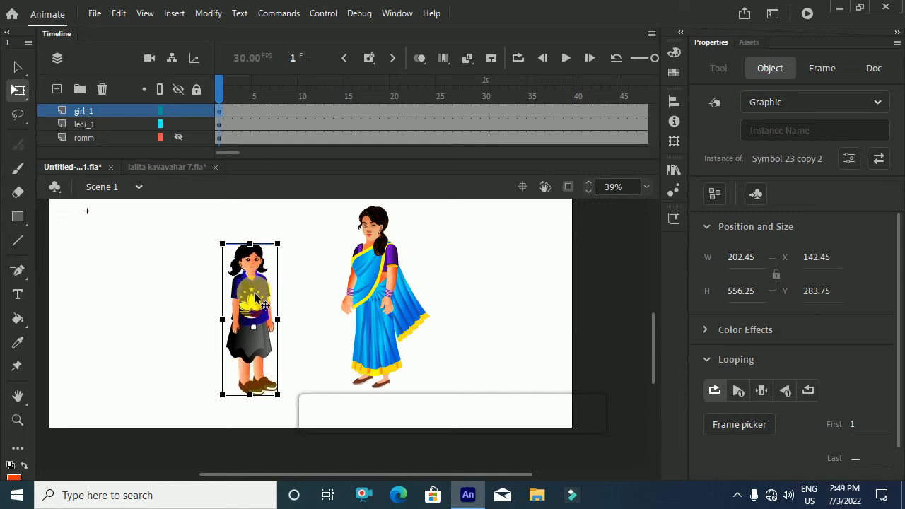
# - Draw a horizontal black line with stroke size 1 across both characters' feet as a ground guide
pyautogui.scroll(2, 286, 385)
pyautogui.scroll(-2, 286, 389)
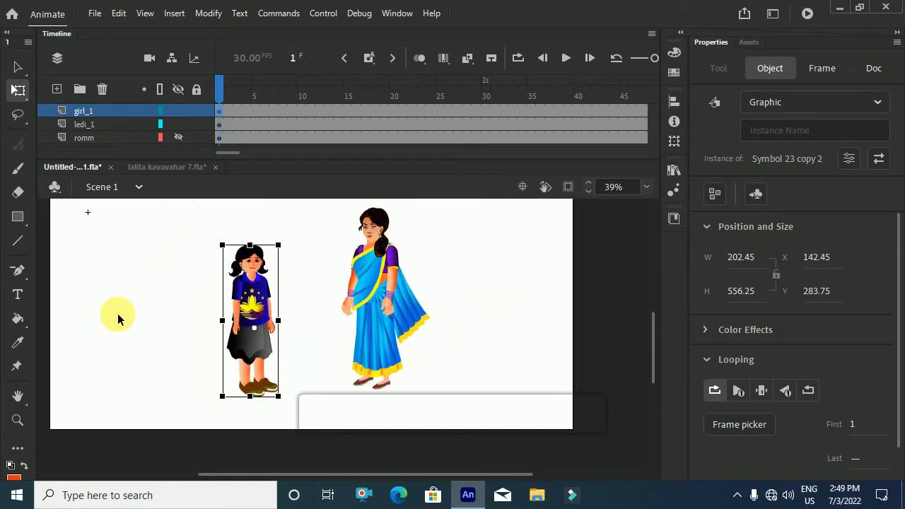
pyautogui.click(19, 240)
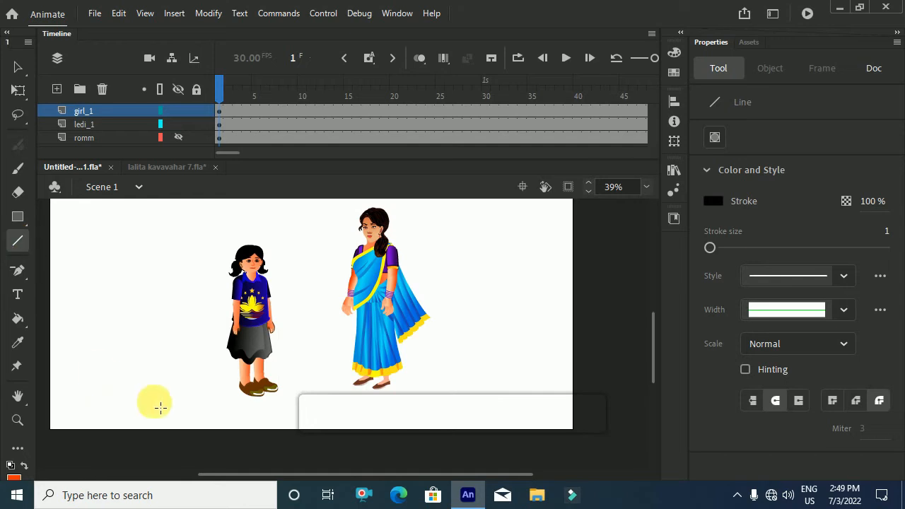
pyautogui.moveTo(147, 389); pyautogui.dragTo(475, 383)
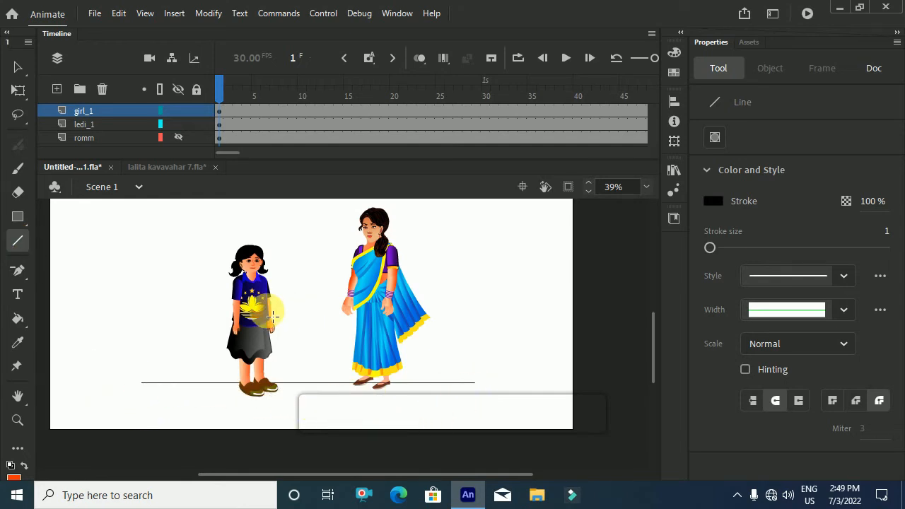
# - Move the girl up to about X 111.3, Y 244.8 and the woman to about X 365.1, Y 176.5, feet on the ground guide
pyautogui.press('v')
pyautogui.doubleClick(253, 305)
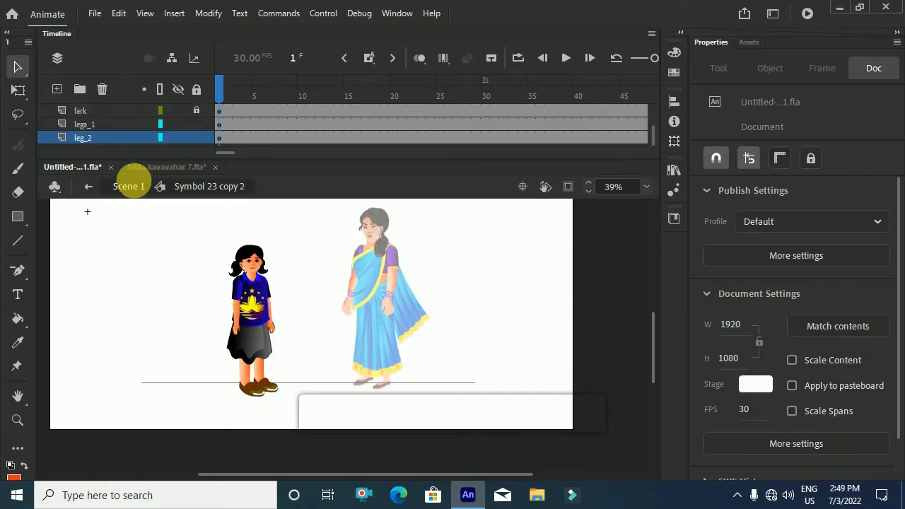
pyautogui.click(129, 186)
pyautogui.moveTo(253, 307); pyautogui.dragTo(248, 293)
pyautogui.click(384, 305)
pyautogui.moveTo(373, 307)
pyautogui.mouseDown()
pyautogui.moveTo(371, 296)
pyautogui.moveTo(363, 312)
pyautogui.mouseUp()
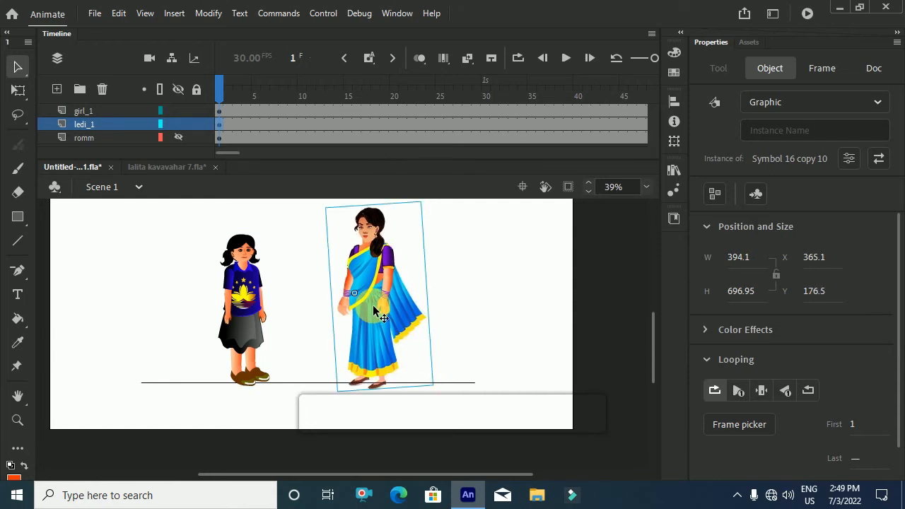
# - Open the woman's symbol and scrub through her animation to check the stick's reach toward the girl at frame 94
pyautogui.hotkey('ctrl', '-')
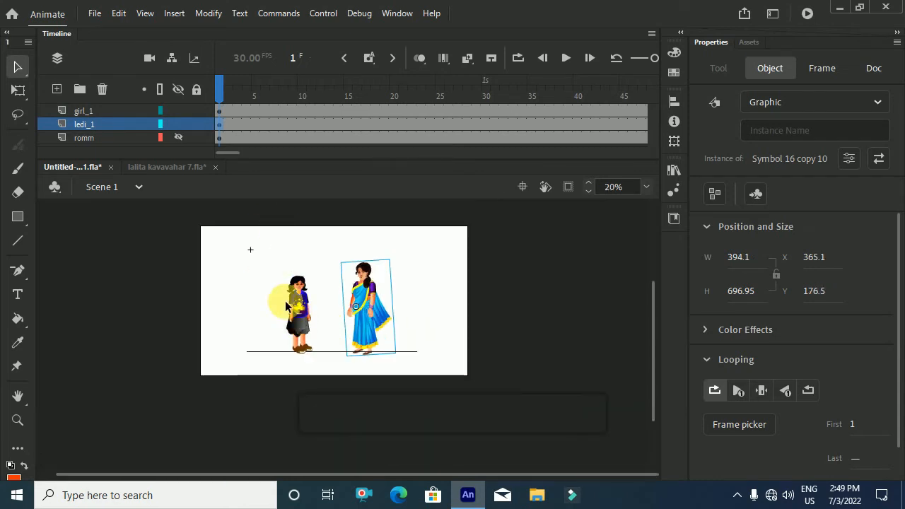
pyautogui.scroll(2, 297, 315)
pyautogui.scroll(-2, 298, 313)
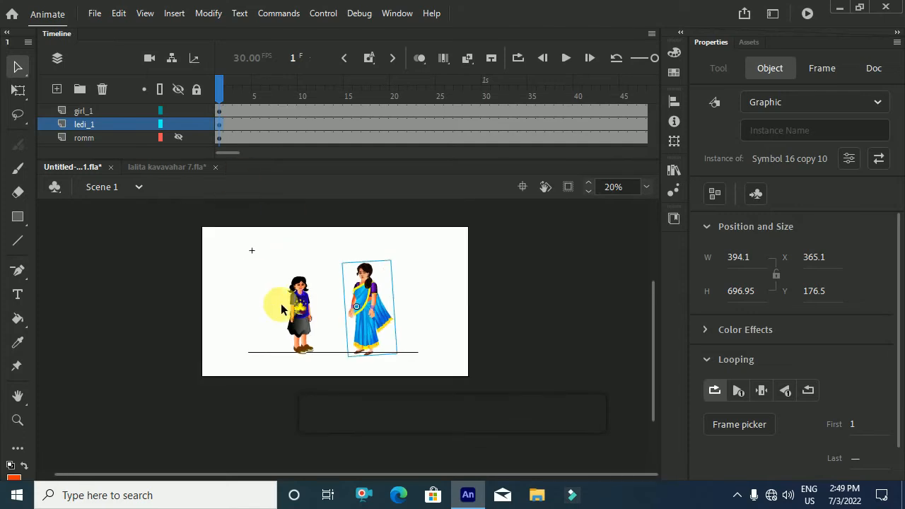
pyautogui.doubleClick(299, 314)
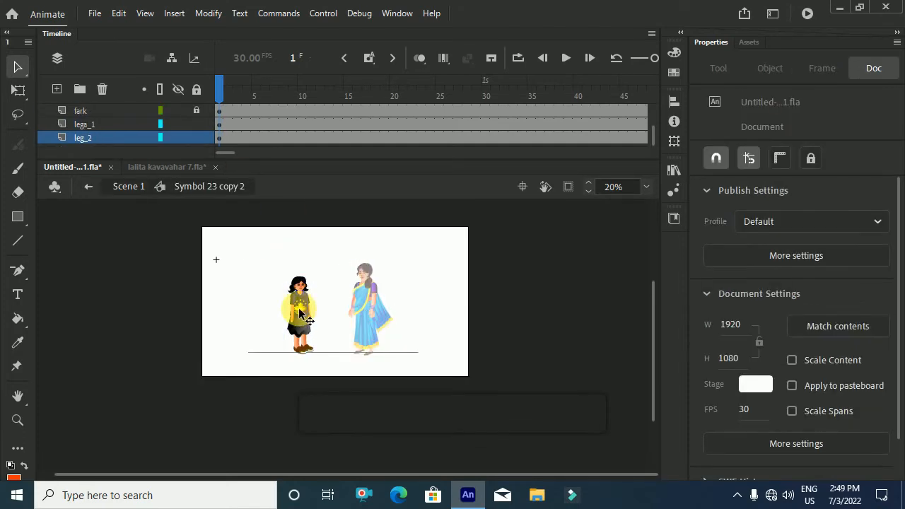
pyautogui.click(131, 186)
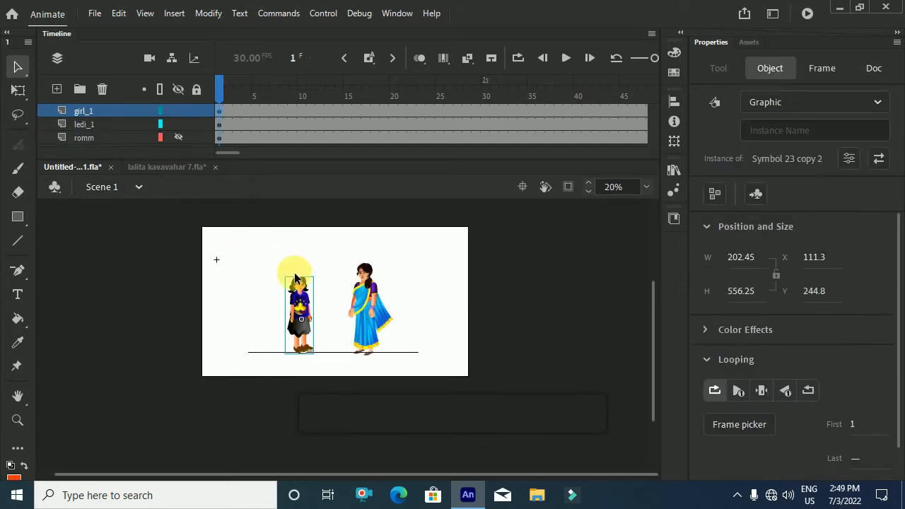
pyautogui.doubleClick(361, 318)
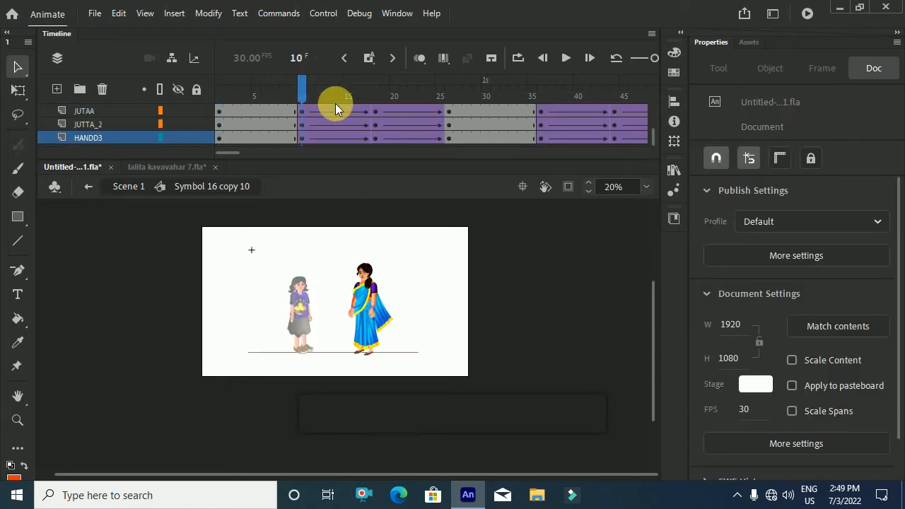
pyautogui.moveTo(302, 93); pyautogui.dragTo(655, 339)
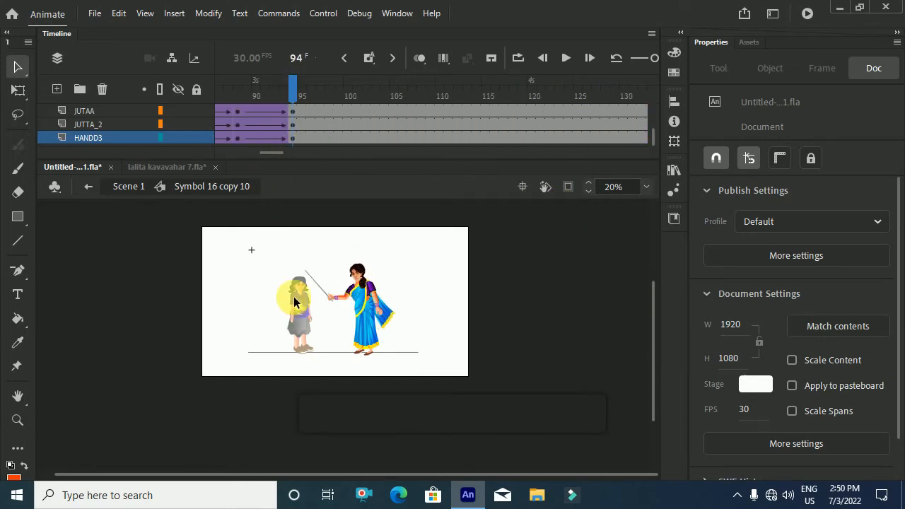
pyautogui.scroll(5, 294, 296)
pyautogui.moveTo(265, 153); pyautogui.dragTo(257, 152)
pyautogui.moveTo(318, 96); pyautogui.dragTo(433, 158)
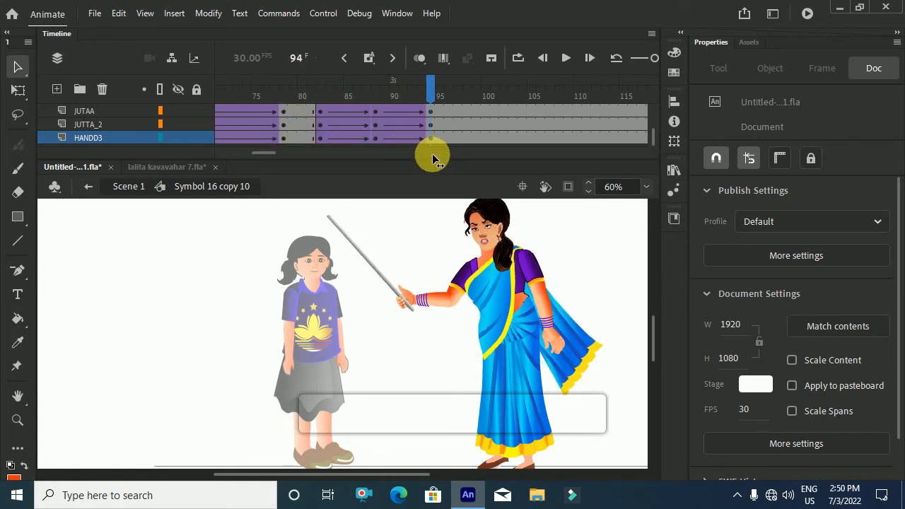
# - Inside the woman's arm symbol at frame 94, rotate the forearm so the stick lowers onto the girl's head
pyautogui.doubleClick(418, 283)
pyautogui.scroll(2, 361, 300)
pyautogui.scroll(1, 339, 325)
pyautogui.scroll(-2, 334, 349)
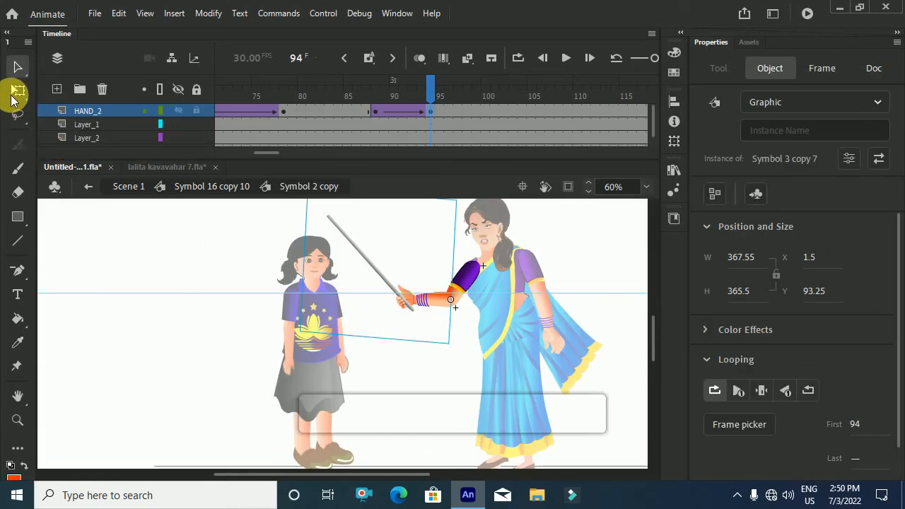
pyautogui.click(17, 92)
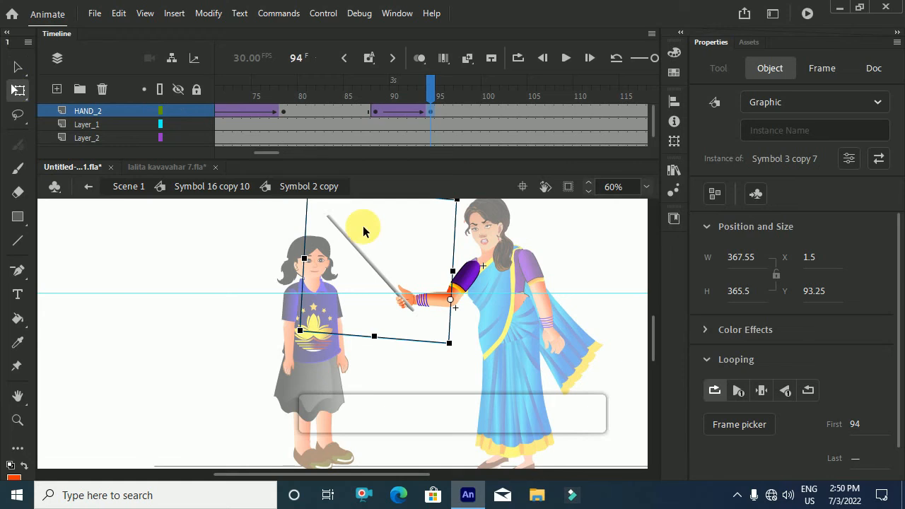
pyautogui.scroll(2, 363, 225)
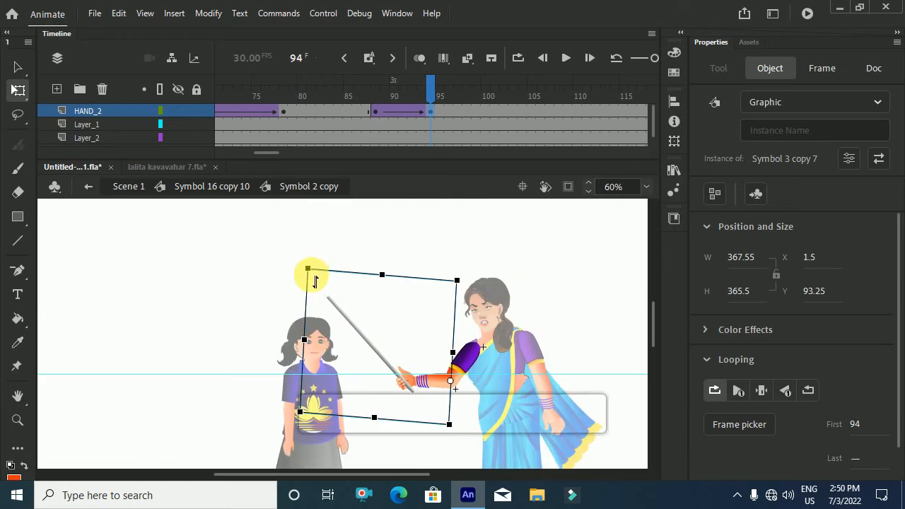
pyautogui.moveTo(303, 281); pyautogui.dragTo(291, 299)
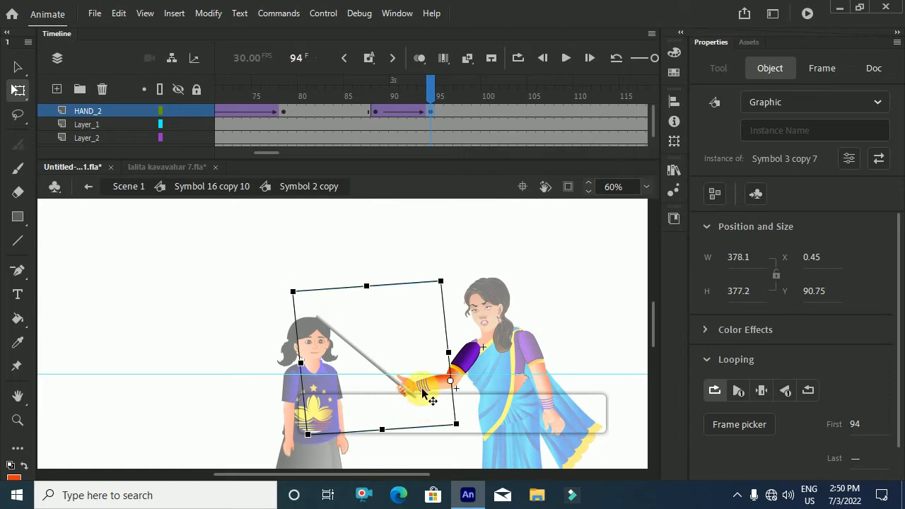
pyautogui.scroll(2, 423, 392)
pyautogui.scroll(-2, 423, 392)
pyautogui.scroll(2, 423, 392)
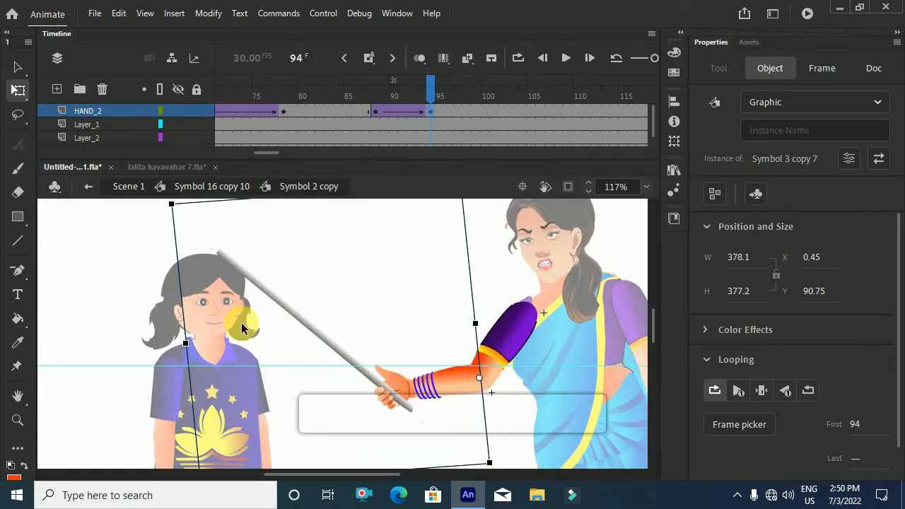
pyautogui.scroll(3, 241, 322)
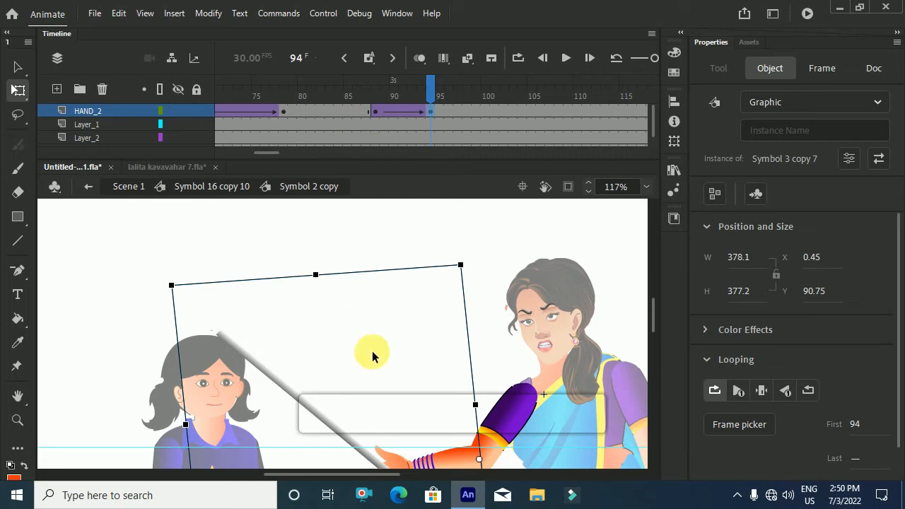
pyautogui.scroll(-3, 307, 303)
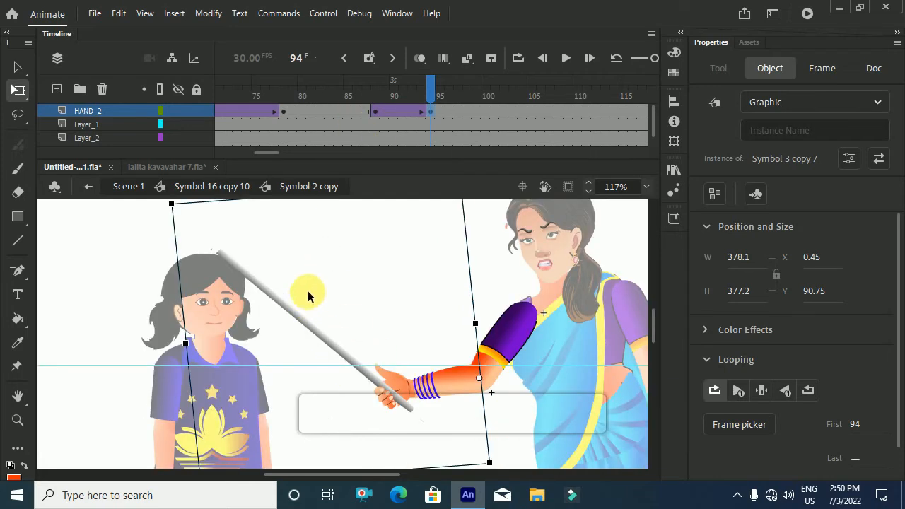
pyautogui.scroll(-2, 410, 311)
# - Return to the woman's symbol and scrub the stick swing up to frame 94 to review the contact with the girl's head
pyautogui.click(233, 189)
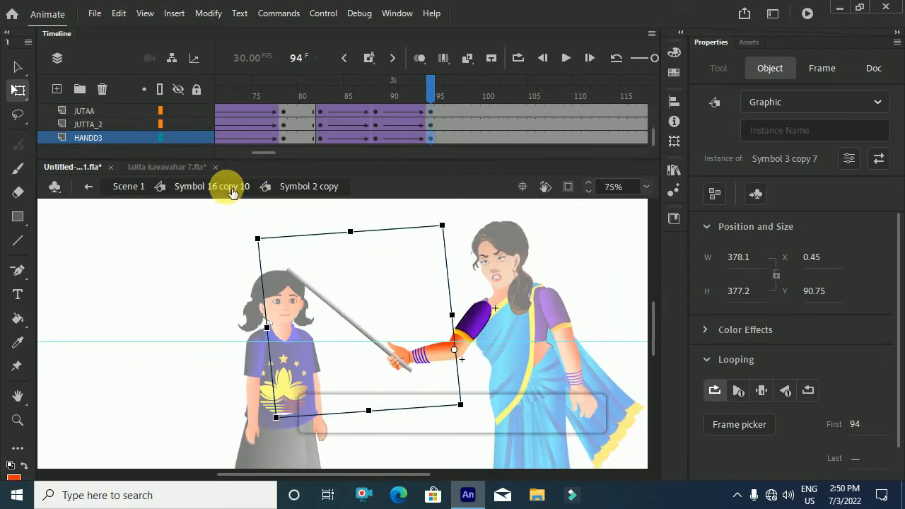
pyautogui.moveTo(314, 94); pyautogui.dragTo(428, 225)
pyautogui.scroll(2, 301, 289)
pyautogui.scroll(-2, 300, 289)
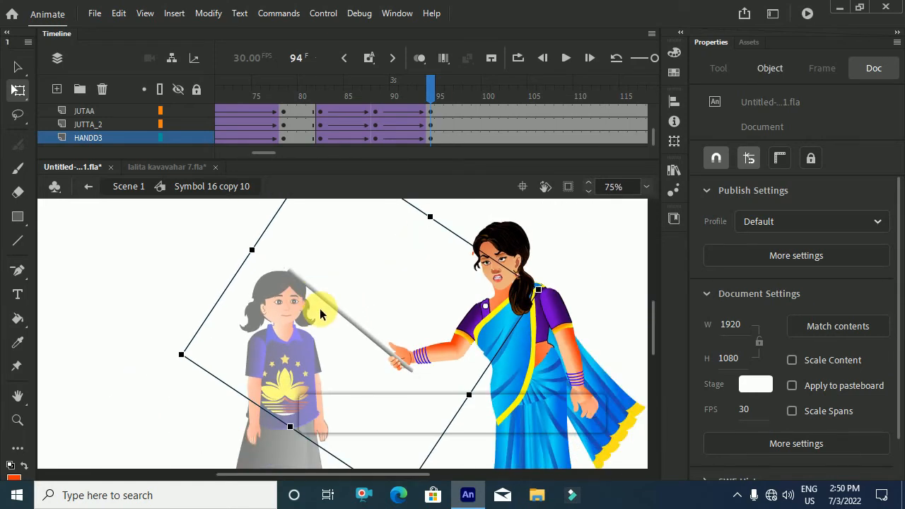
pyautogui.click(259, 282)
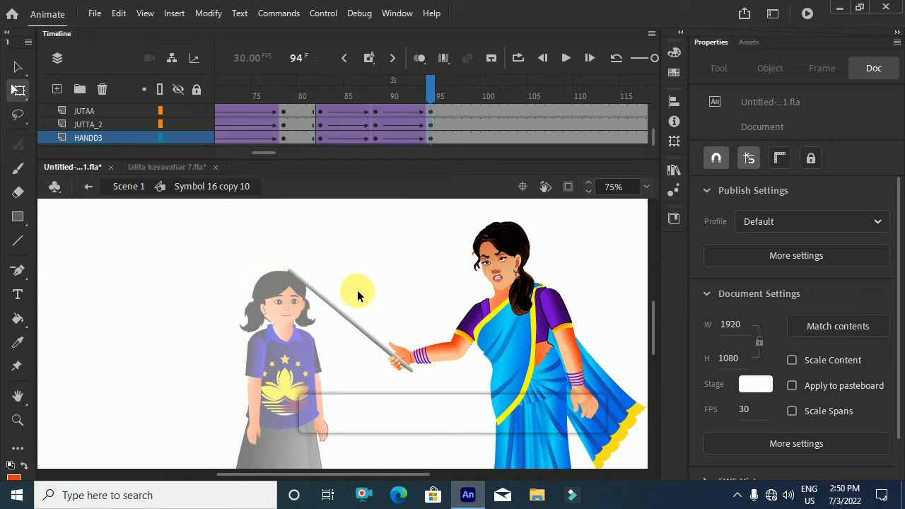
# - Open the nested arm and forearm symbols down to the hand symbol that holds the stick
pyautogui.scroll(3, 281, 299)
pyautogui.click(297, 254)
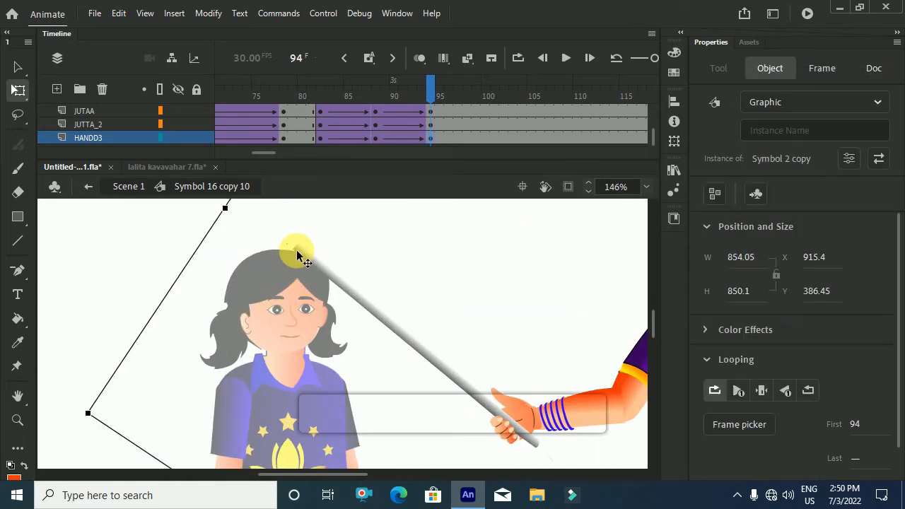
pyautogui.doubleClick(301, 253)
pyautogui.doubleClick(301, 252)
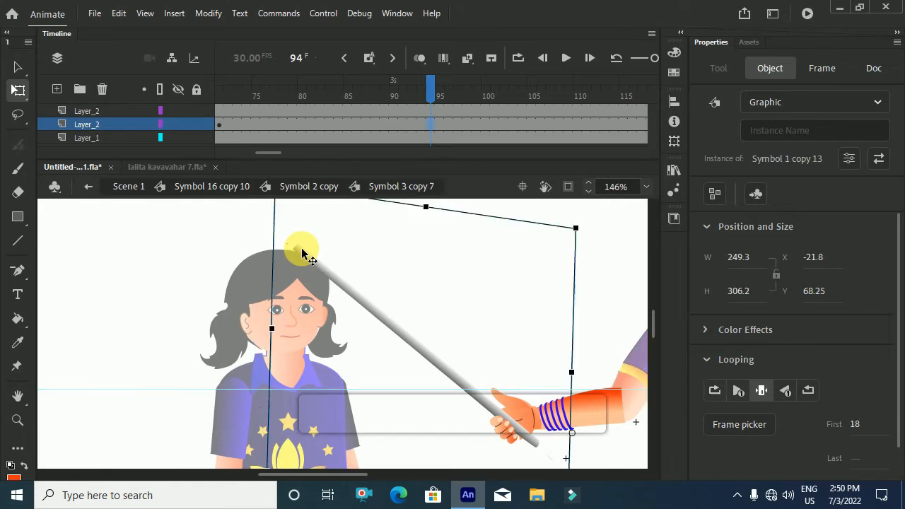
pyautogui.scroll(1, 300, 252)
pyautogui.scroll(-2, 300, 253)
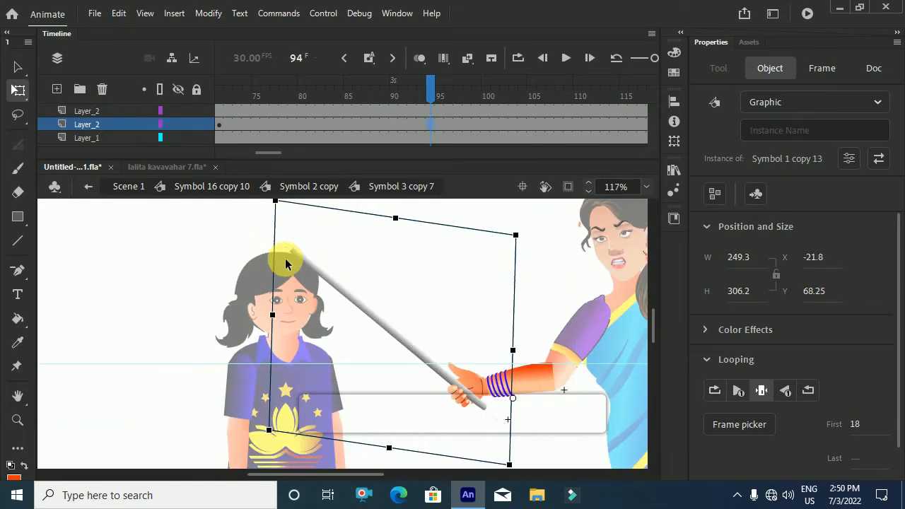
pyautogui.doubleClick(298, 253)
pyautogui.click(298, 253)
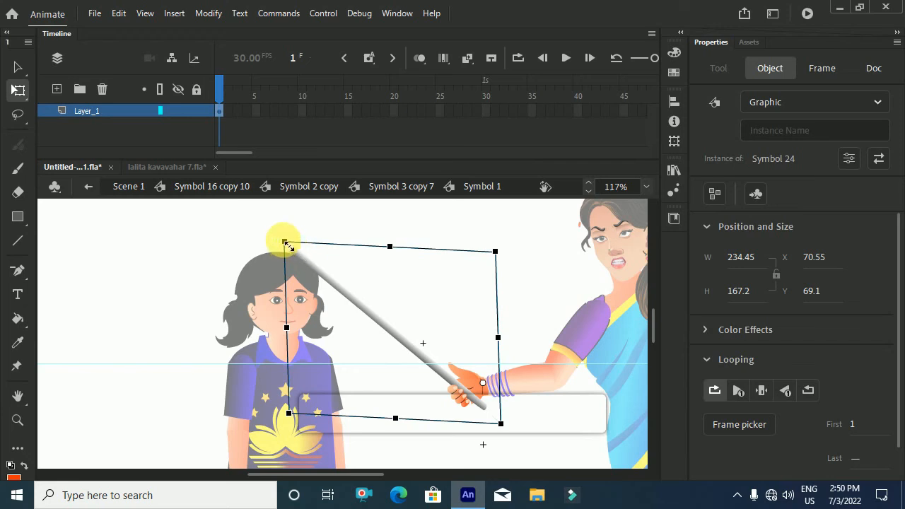
pyautogui.moveTo(286, 244); pyautogui.dragTo(268, 228)
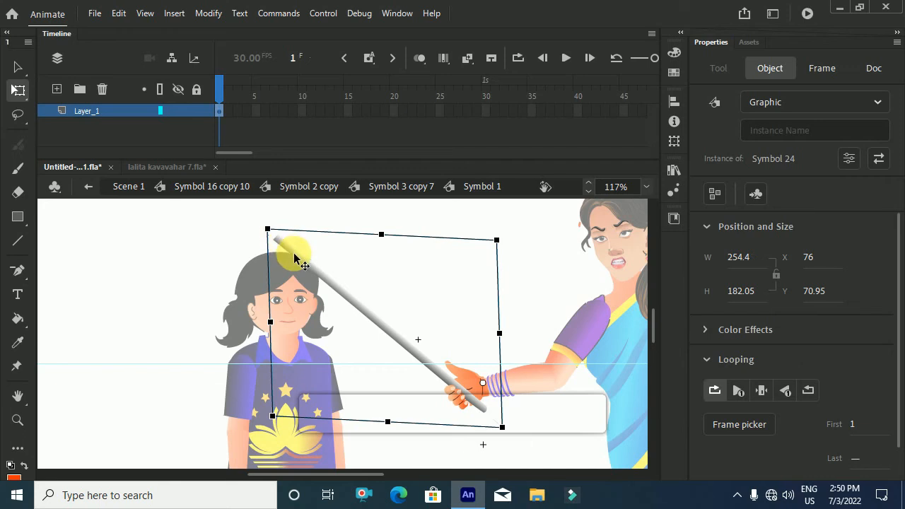
pyautogui.hotkey('ctrl', 'z')
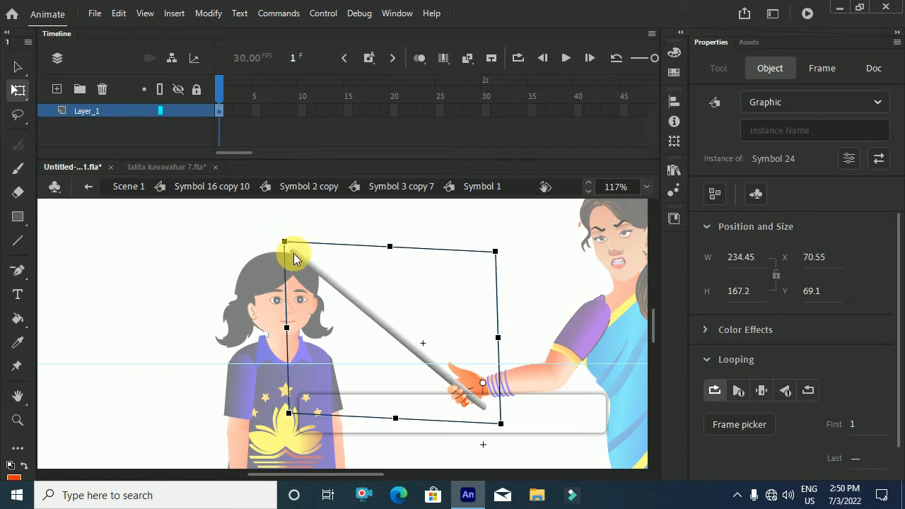
# - Enlarge the stick group to about 296.35 by 176.3 and shift it to about X -192.5, Y -97.35 so the hand grips its lower end
pyautogui.click(323, 281)
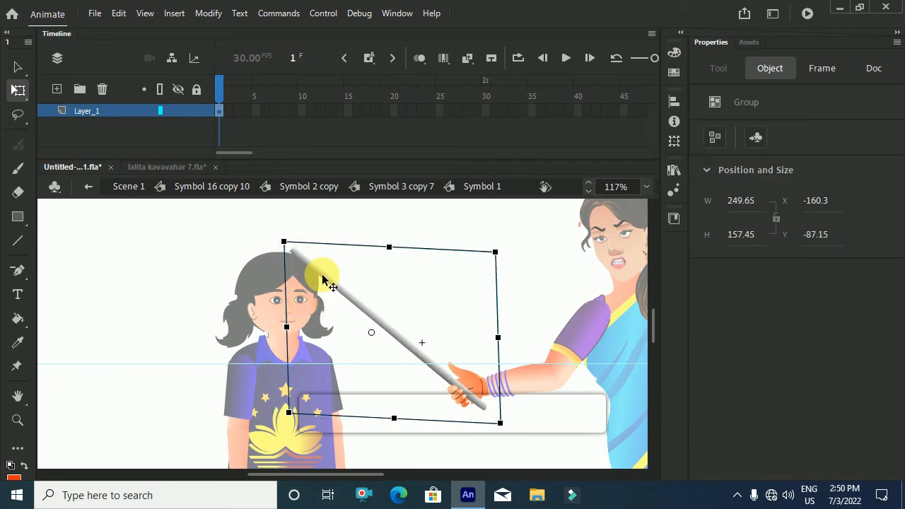
pyautogui.moveTo(284, 243); pyautogui.dragTo(267, 231)
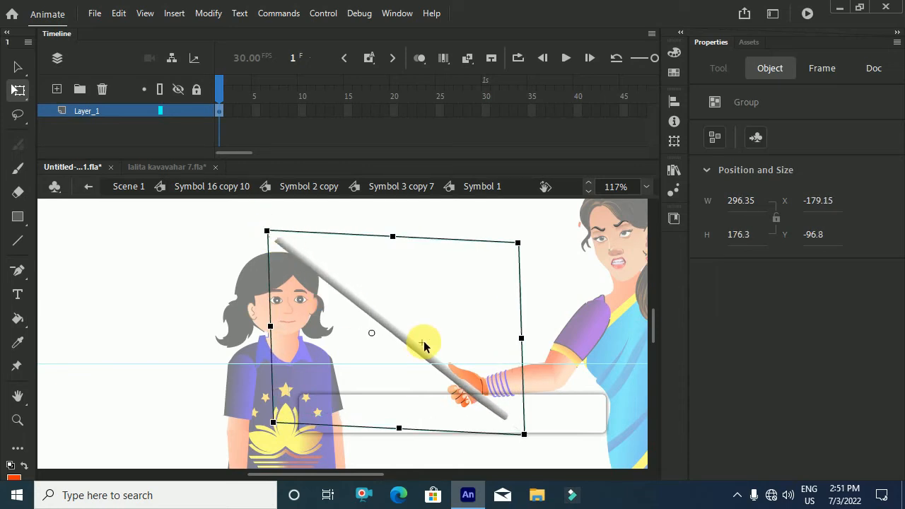
pyautogui.press('Left')
pyautogui.press('Up')
pyautogui.press('Left')
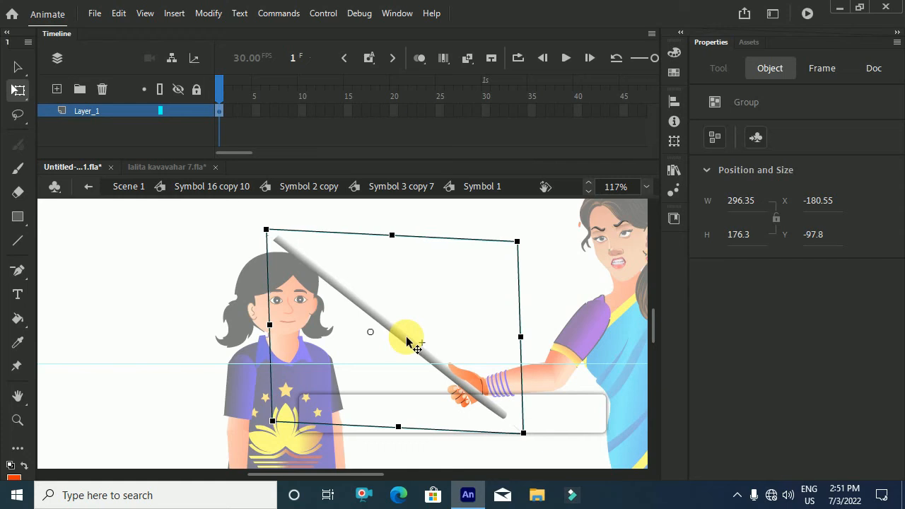
pyautogui.press('Left')
pyautogui.press('Left')
pyautogui.press('Left')
pyautogui.press('Left')
pyautogui.press('Left')
pyautogui.press('Left')
pyautogui.press('Left')
pyautogui.press('Left')
pyautogui.press('Left')
pyautogui.moveTo(418, 356); pyautogui.dragTo(417, 349)
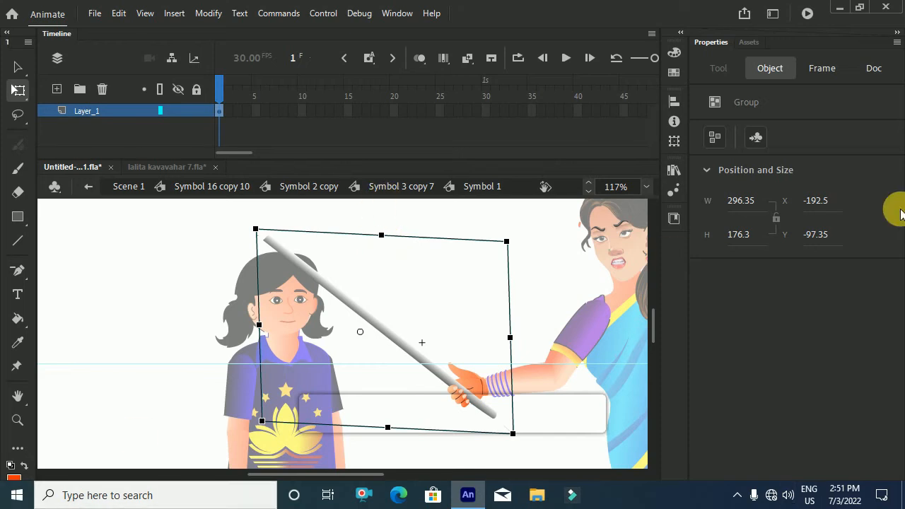
# - Return to the woman's symbol and scrub the swing up to frame 94 to check the lengthened stick against the girl's head
pyautogui.click(398, 186)
pyautogui.click(309, 186)
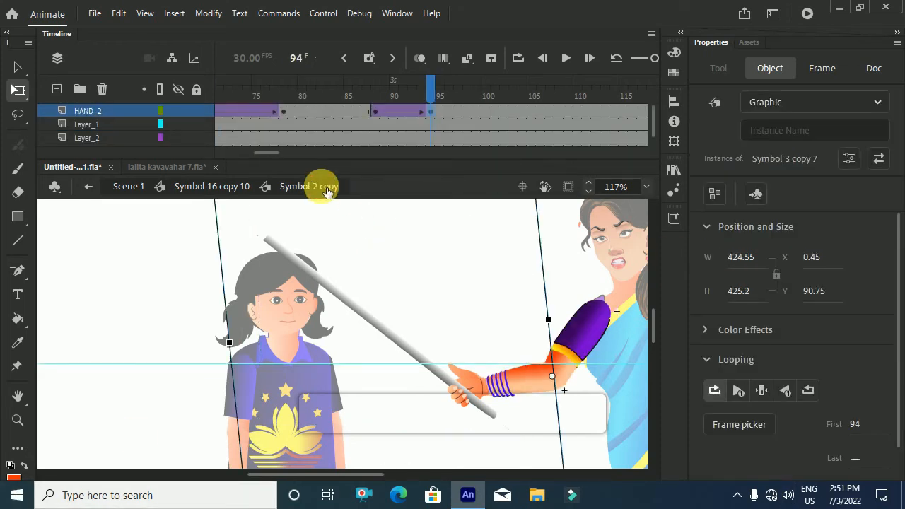
pyautogui.click(228, 186)
pyautogui.keyDown('ctrl'); pyautogui.scroll(-3, 343, 257); pyautogui.keyUp('ctrl')
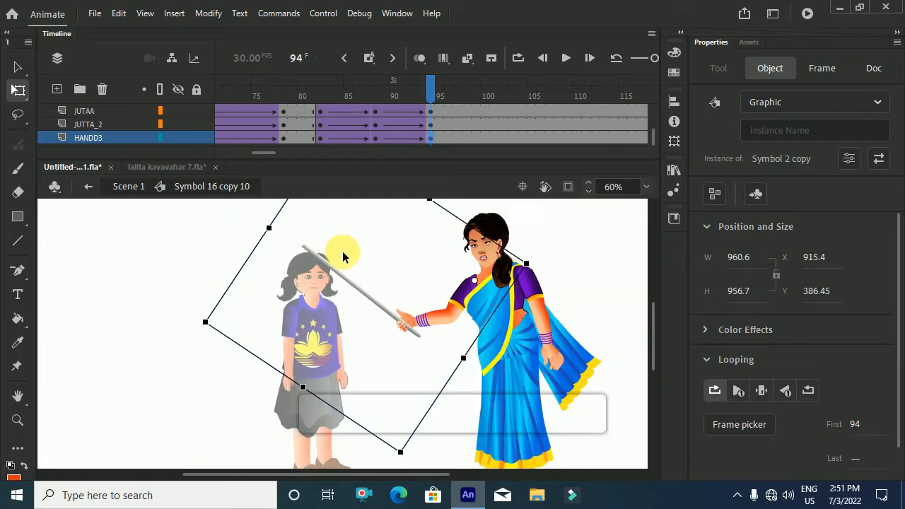
pyautogui.click(318, 93)
pyautogui.moveTo(318, 93); pyautogui.dragTo(431, 145)
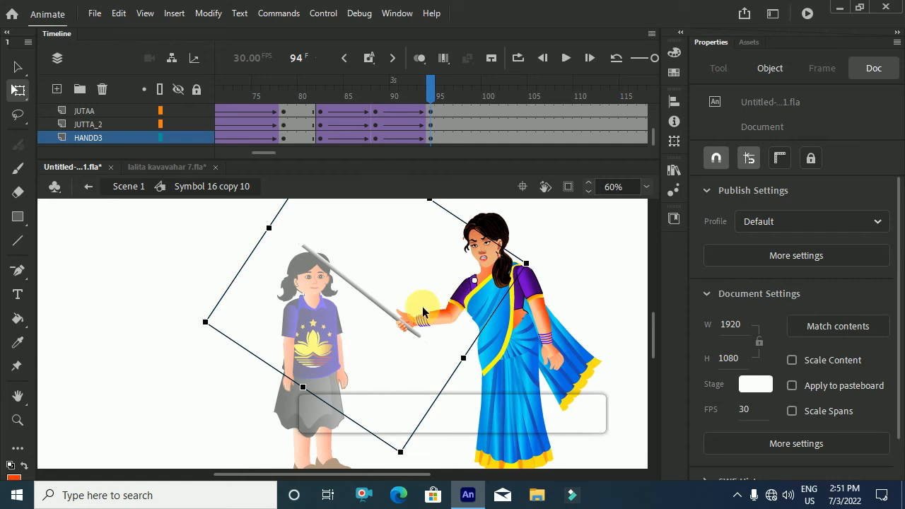
# - Insert keyframes at frame 99 across the layers of the woman's symbol
pyautogui.scroll(-2, 456, 120)
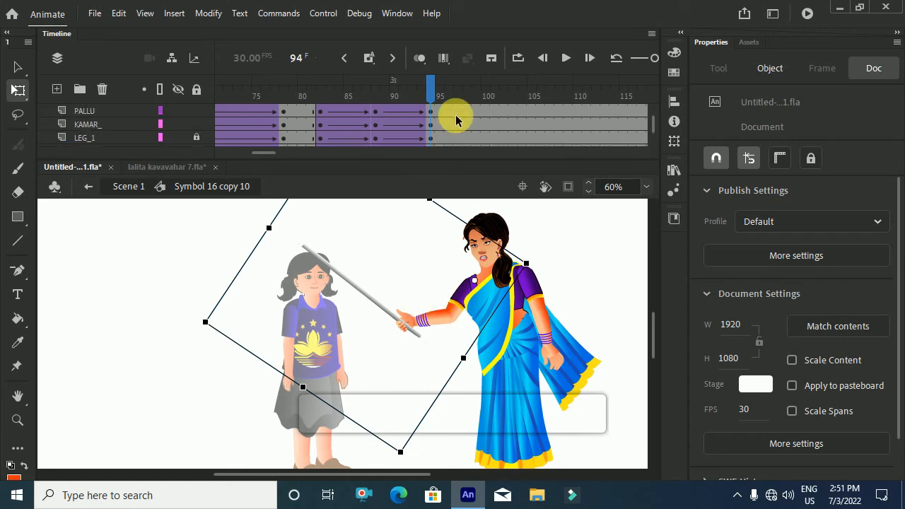
pyautogui.scroll(5, 456, 121)
pyautogui.click(475, 126)
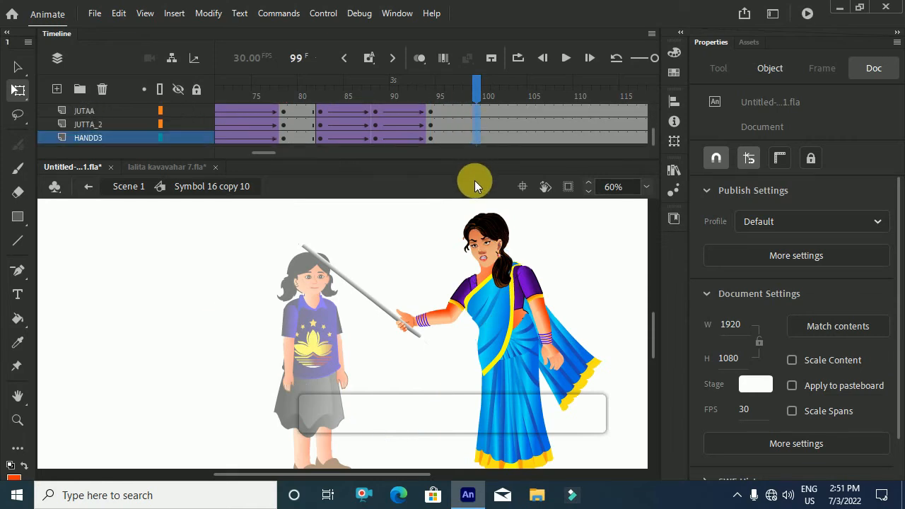
pyautogui.press('F6')
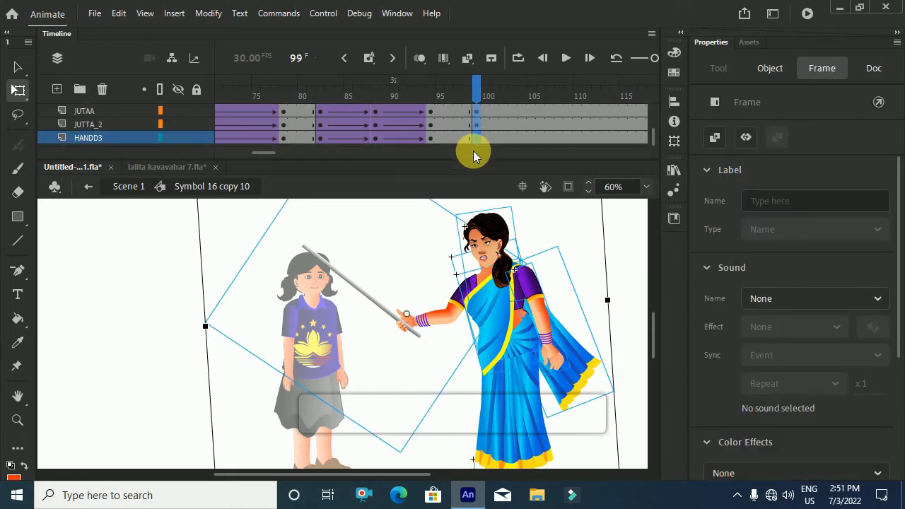
# - Insert keyframes at frames 105 and 111 across the layers of the woman's symbol
pyautogui.scroll(5, 485, 127)
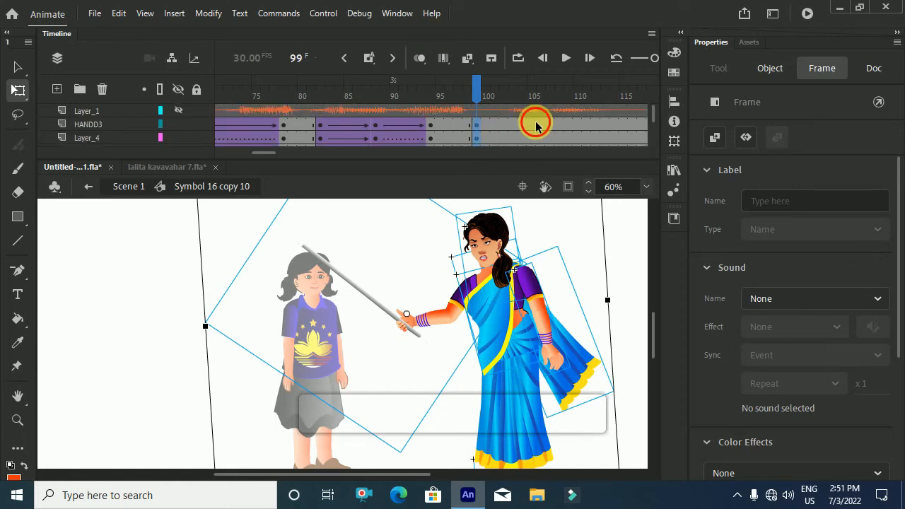
pyautogui.click(536, 125)
pyautogui.click(477, 125)
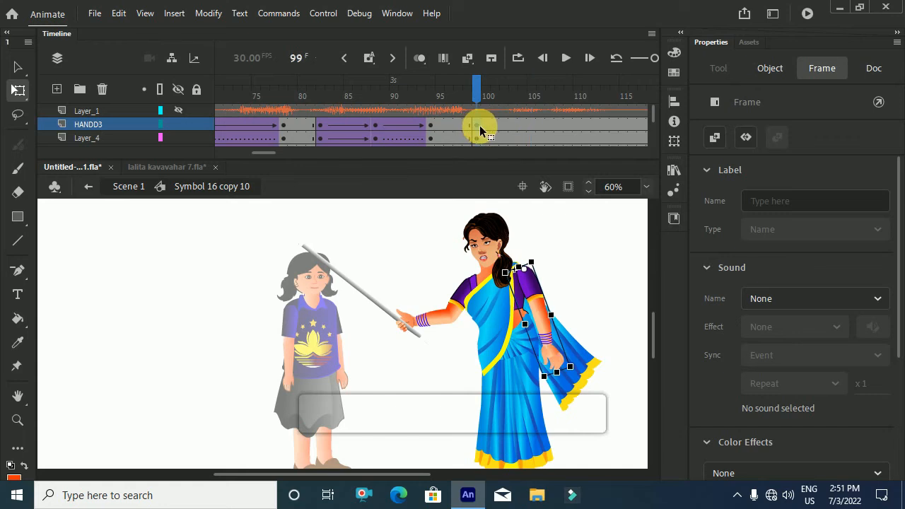
pyautogui.click(537, 127)
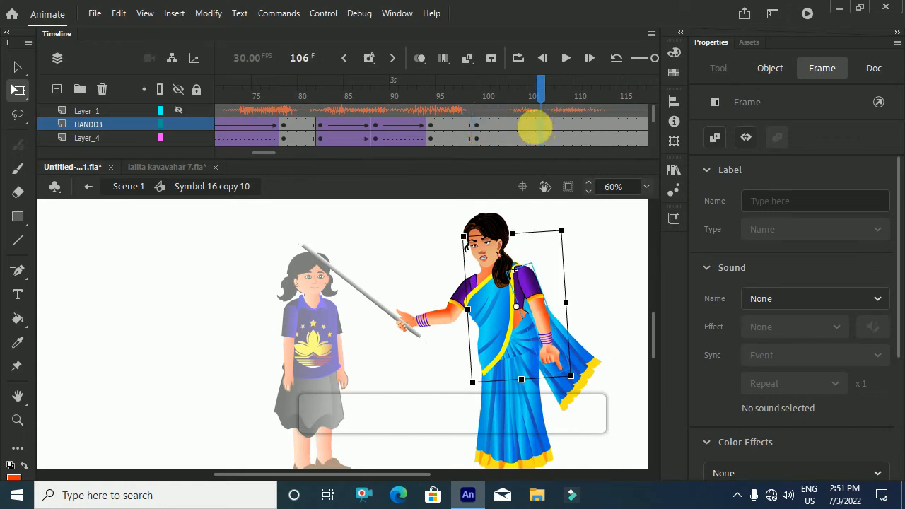
pyautogui.moveTo(534, 120); pyautogui.dragTo(530, 143)
pyautogui.press('F6')
pyautogui.scroll(5, 530, 139)
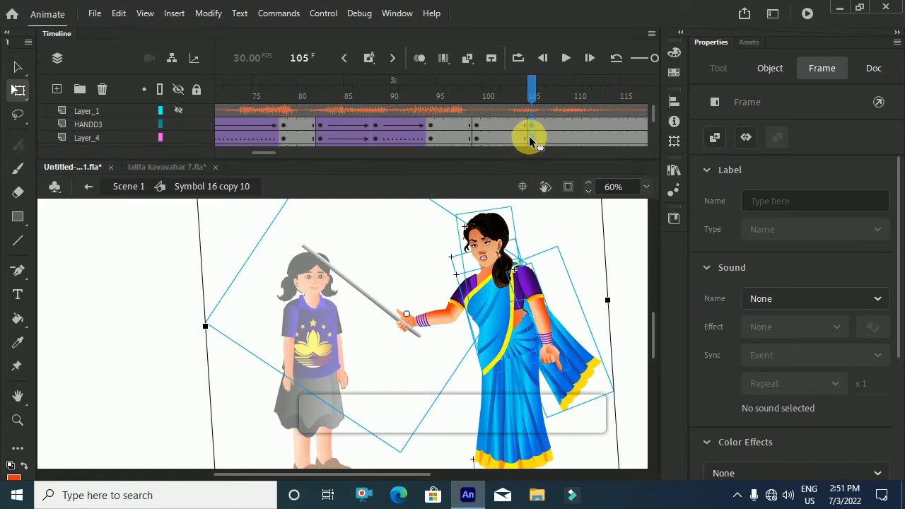
pyautogui.moveTo(586, 127); pyautogui.dragTo(589, 174)
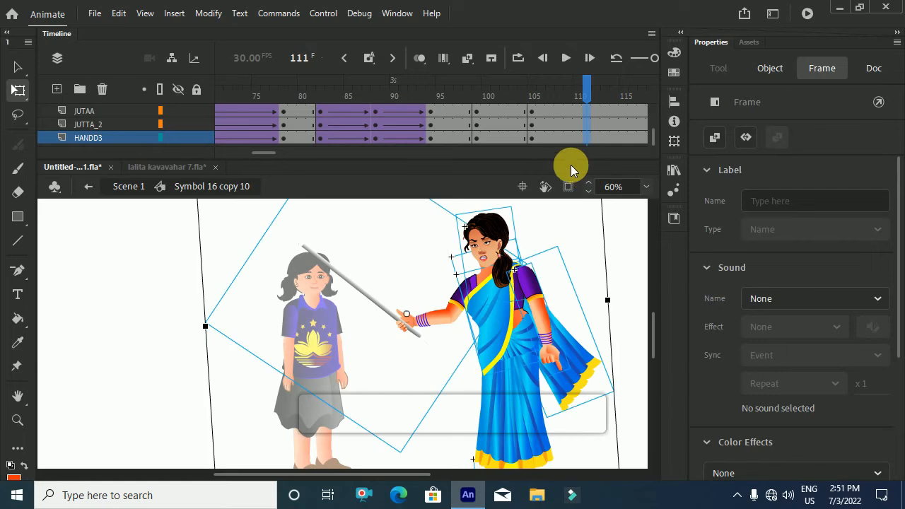
# - Create classic tweens between the keyframes at frames 99, 105 and 111 on the woman's layers
pyautogui.scroll(-2, 541, 132)
pyautogui.moveTo(510, 125); pyautogui.dragTo(565, 209)
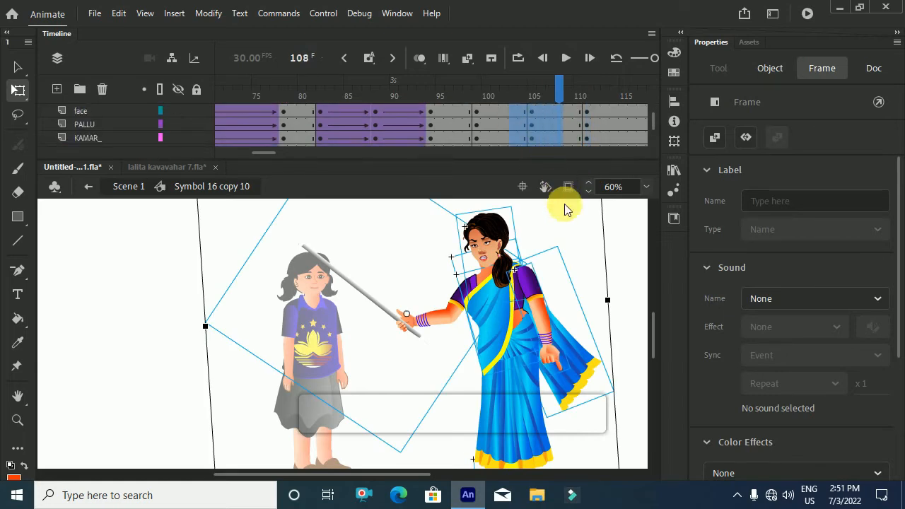
pyautogui.click(554, 136)
pyautogui.rightClick(554, 134)
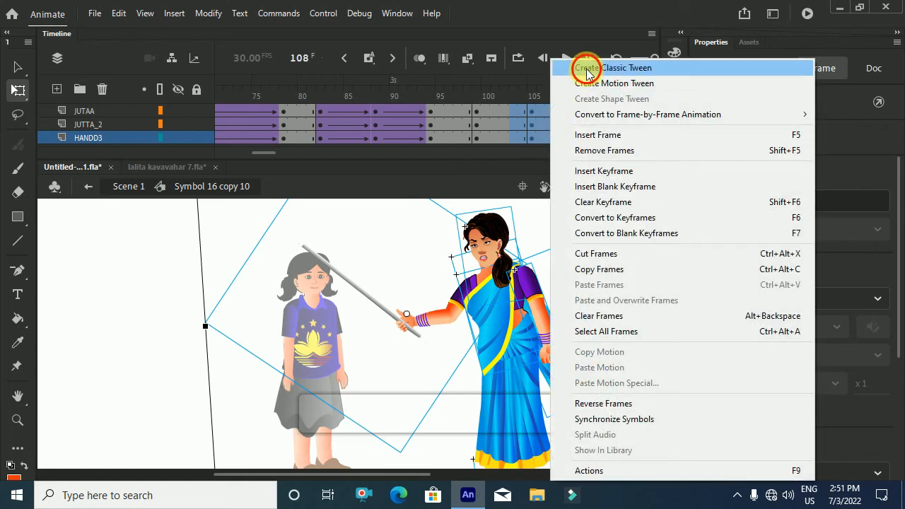
pyautogui.click(584, 65)
pyautogui.click(547, 110)
pyautogui.scroll(1, 546, 110)
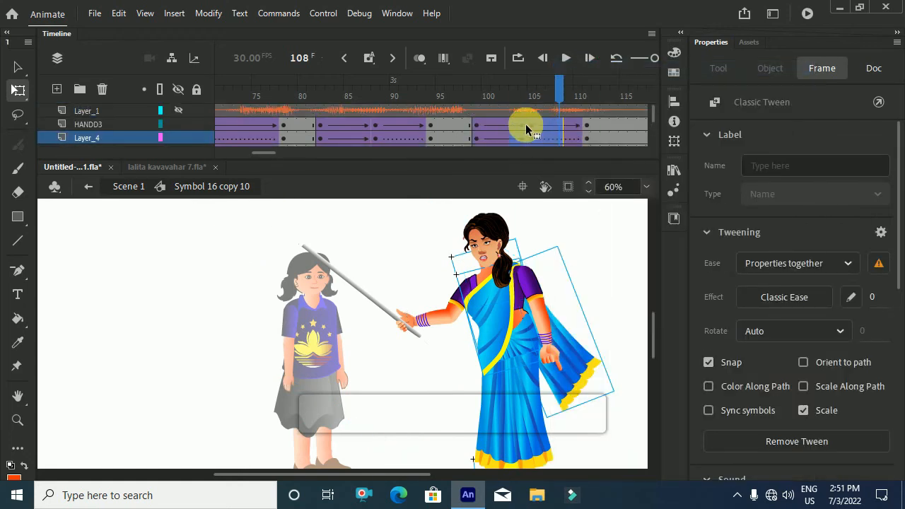
# - At frame 105, squash the woman's upper-body parts from above to a height of about 611.5, with Y about 186.8
pyautogui.click(516, 219)
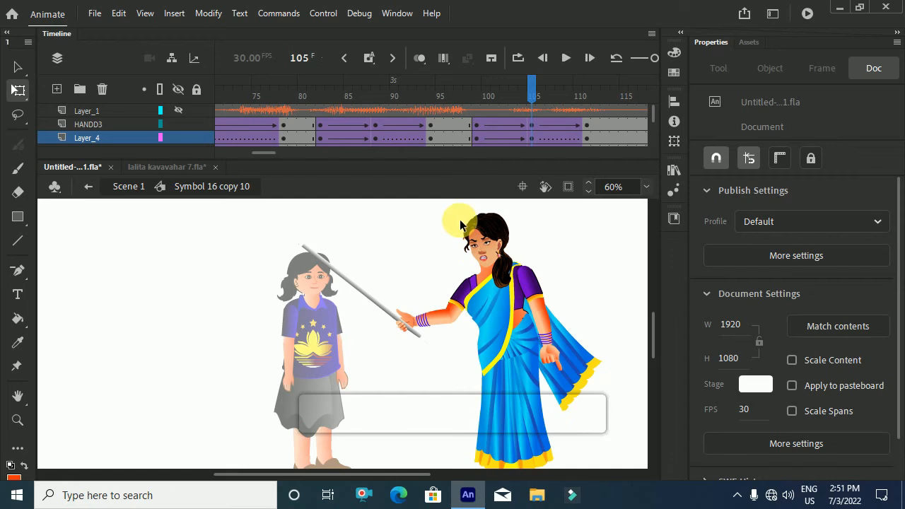
pyautogui.moveTo(407, 245); pyautogui.dragTo(570, 429)
pyautogui.click(485, 341)
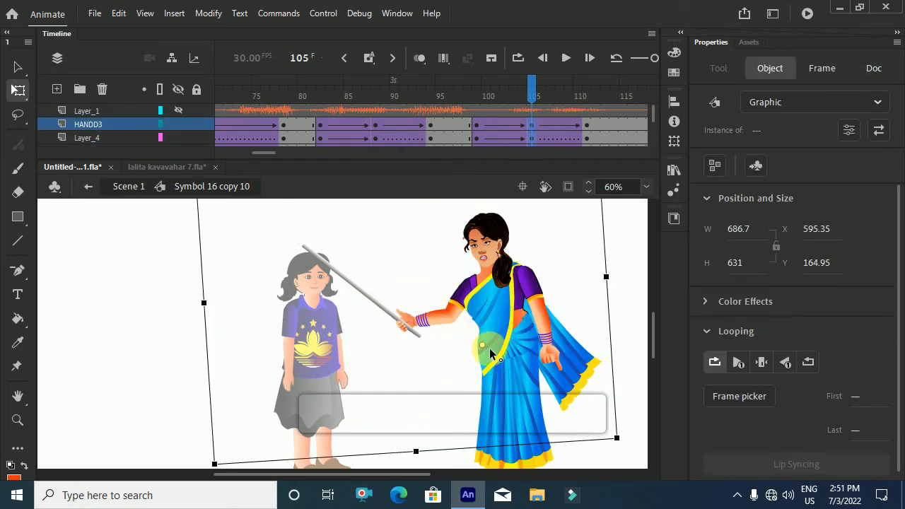
pyautogui.click(489, 315)
pyautogui.scroll(-2, 493, 319)
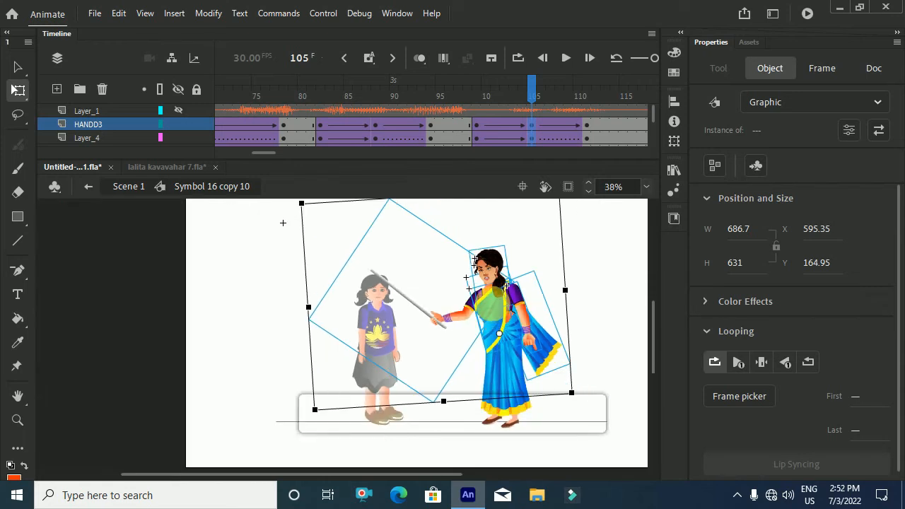
pyautogui.scroll(2, 493, 312)
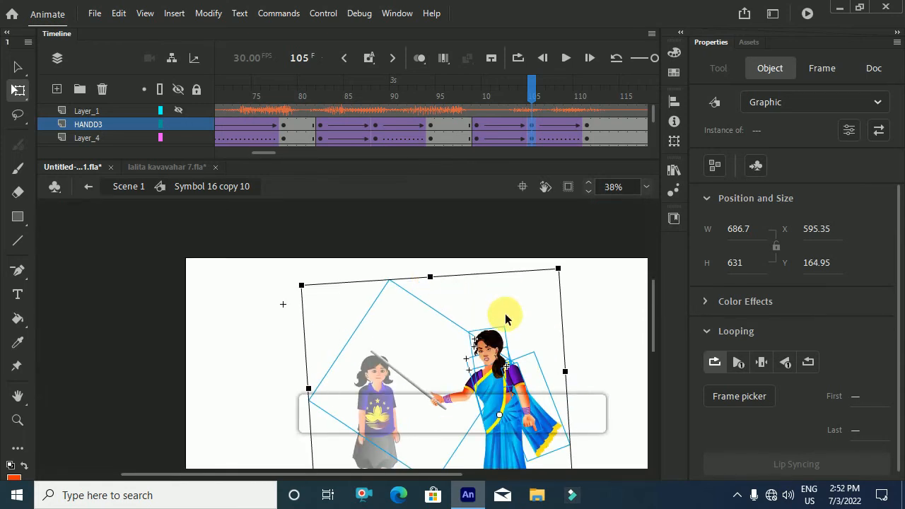
pyautogui.scroll(-4, 505, 319)
pyautogui.click(562, 358)
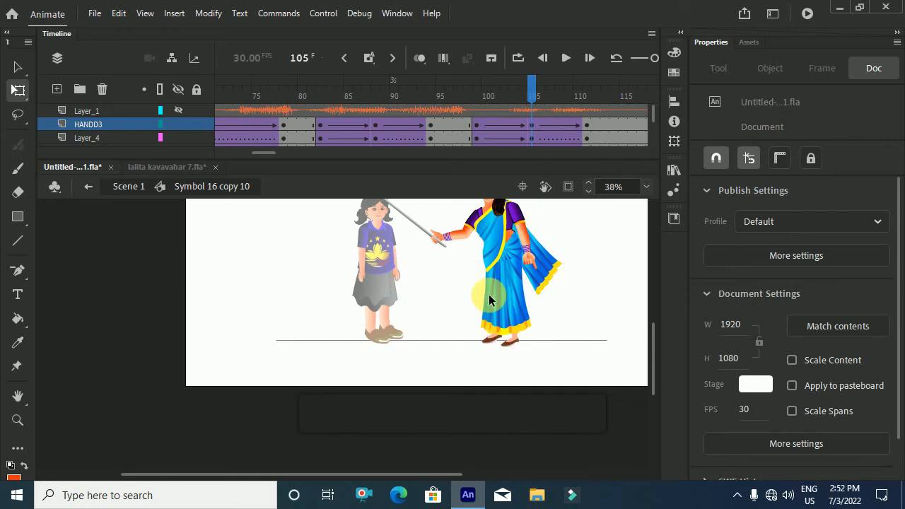
pyautogui.scroll(-2, 486, 287)
pyautogui.moveTo(383, 280); pyautogui.dragTo(451, 342)
pyautogui.scroll(2, 441, 337)
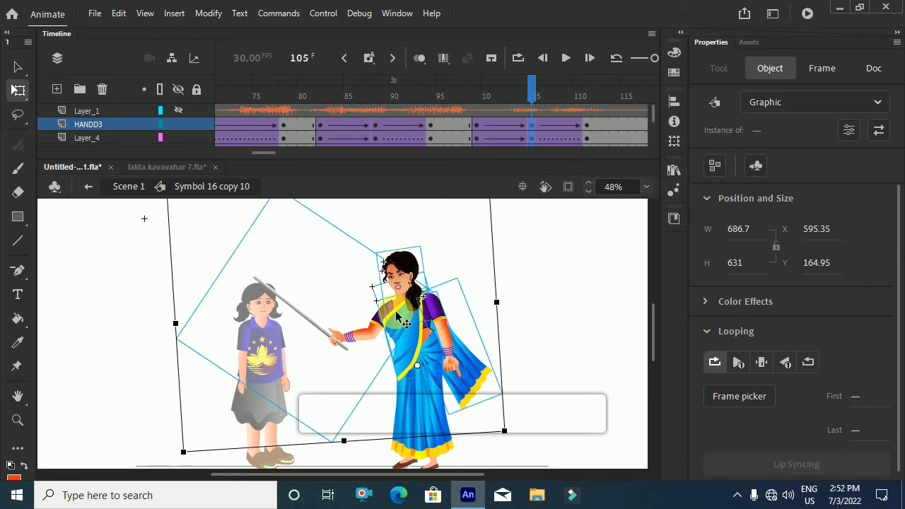
pyautogui.scroll(2, 389, 287)
pyautogui.moveTo(337, 270); pyautogui.dragTo(336, 277)
pyautogui.scroll(1, 422, 326)
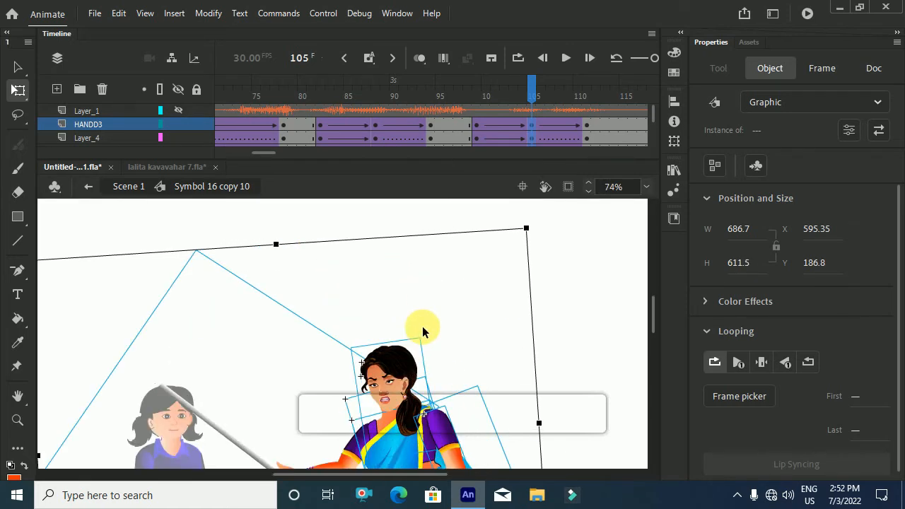
# - Lower the woman's head onto her neck at frame 105, to about X 871.4, Y 242.3
pyautogui.click(558, 347)
pyautogui.click(389, 374)
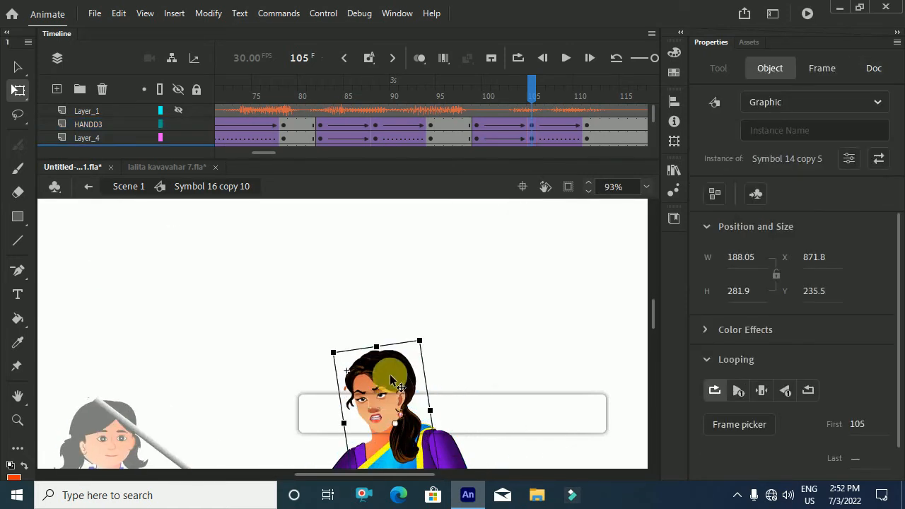
pyautogui.moveTo(390, 374); pyautogui.dragTo(390, 378)
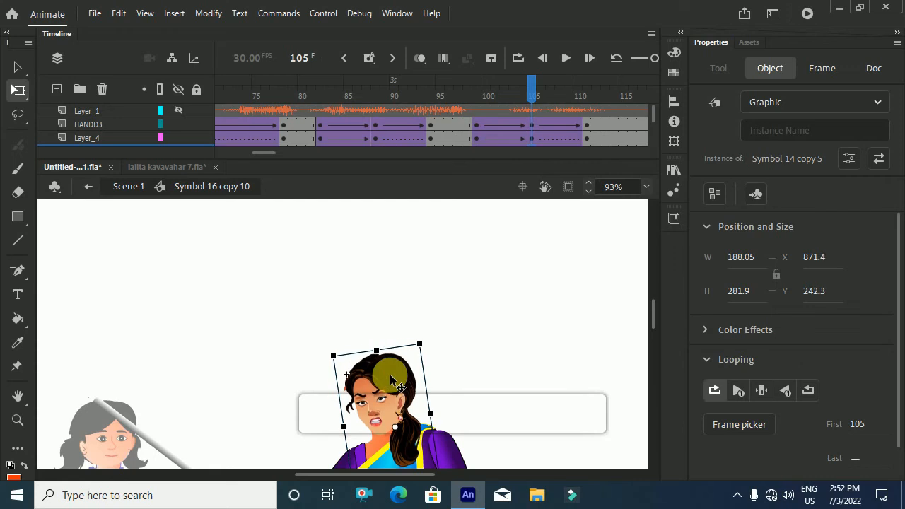
# - At frame 111, select the woman's upper-body parts and place their shared transformation point at her waist
pyautogui.moveTo(474, 89); pyautogui.dragTo(592, 212)
pyautogui.scroll(-2, 474, 283)
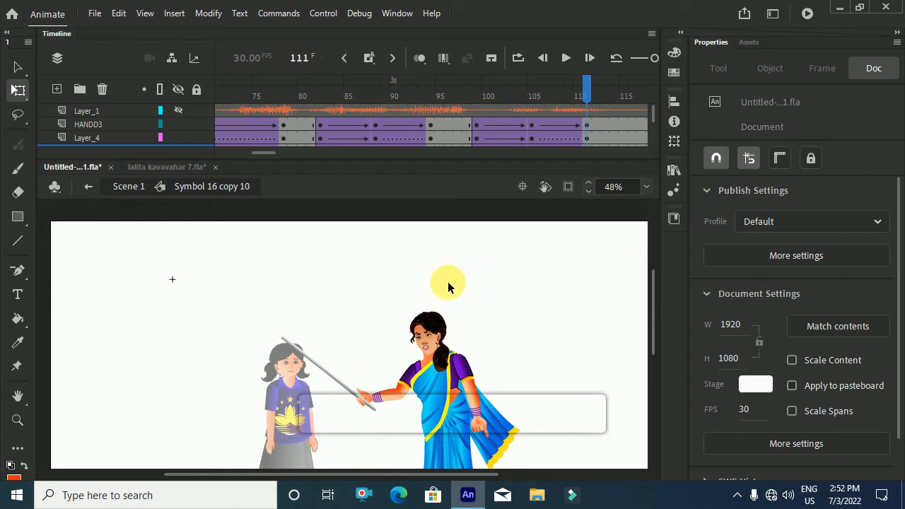
pyautogui.click(381, 300)
pyautogui.click(460, 379)
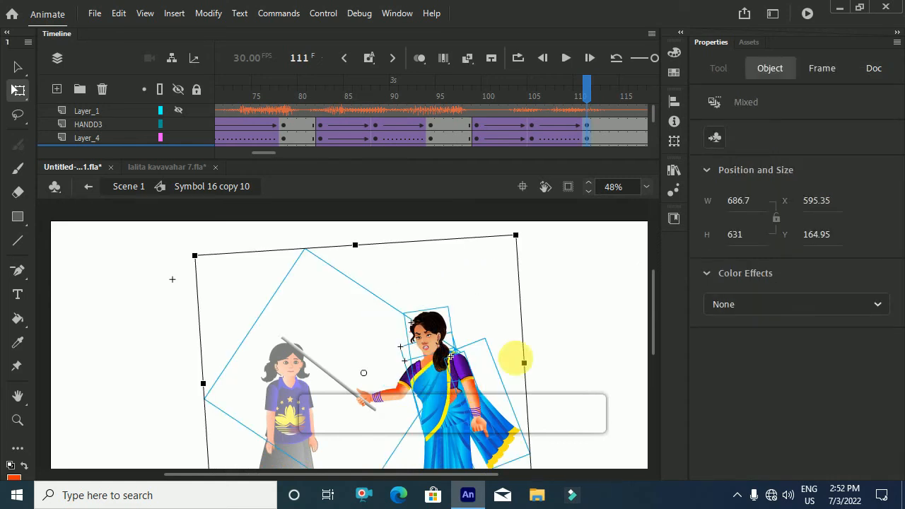
pyautogui.scroll(-3, 549, 333)
pyautogui.scroll(2, 549, 333)
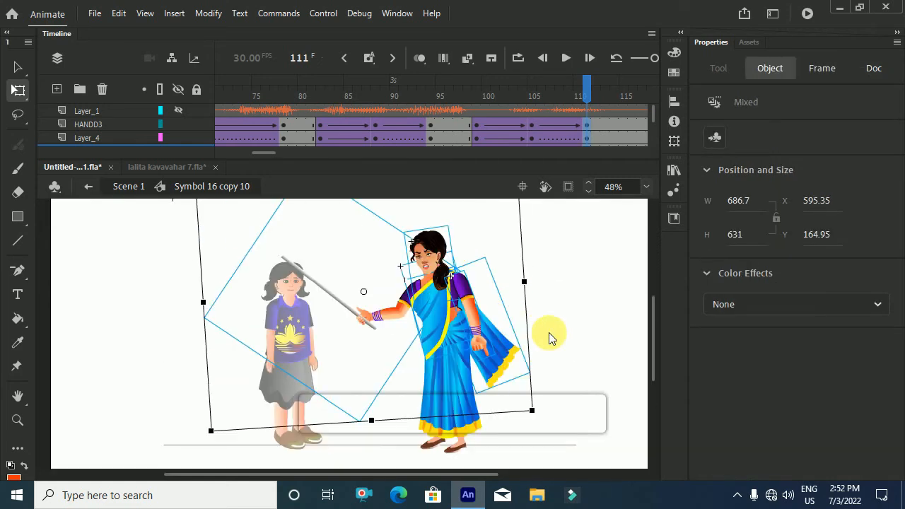
pyautogui.click(368, 300)
pyautogui.scroll(-1, 436, 325)
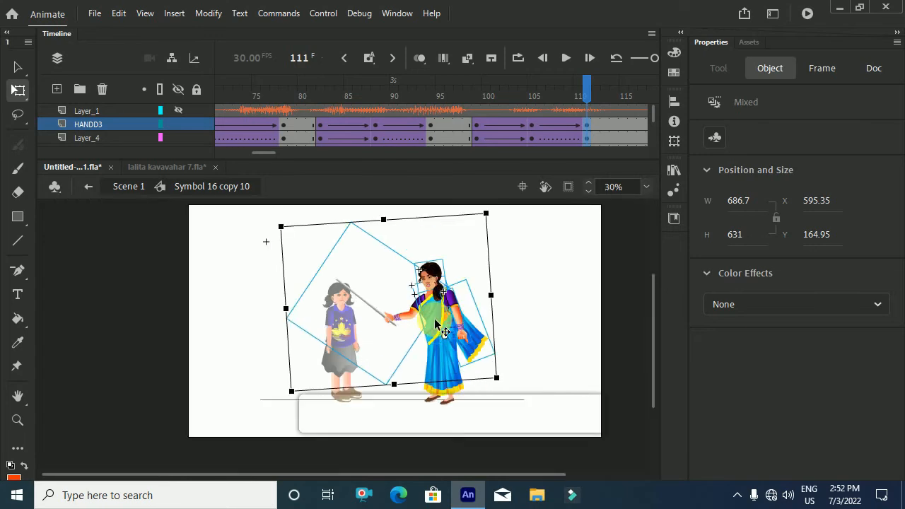
pyautogui.click(436, 326)
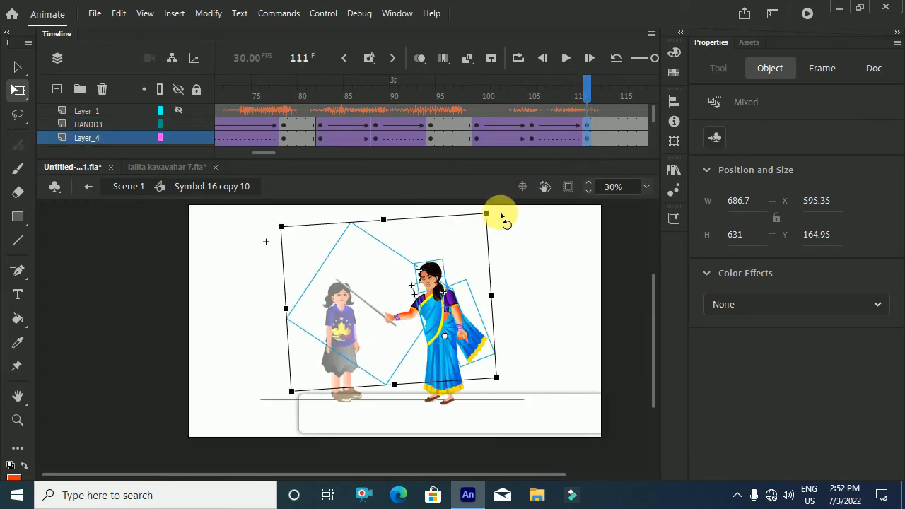
# - Rotate the upper-body parts clockwise about the waist so she leans back, ending at about X 628.1, Y 157.5
pyautogui.scroll(7, 489, 222)
pyautogui.scroll(1, 489, 223)
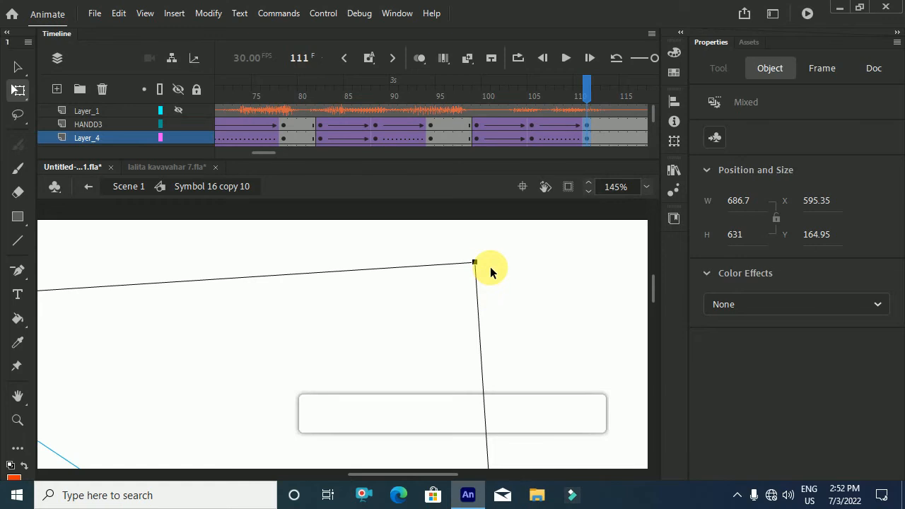
pyautogui.moveTo(493, 273); pyautogui.dragTo(623, 335)
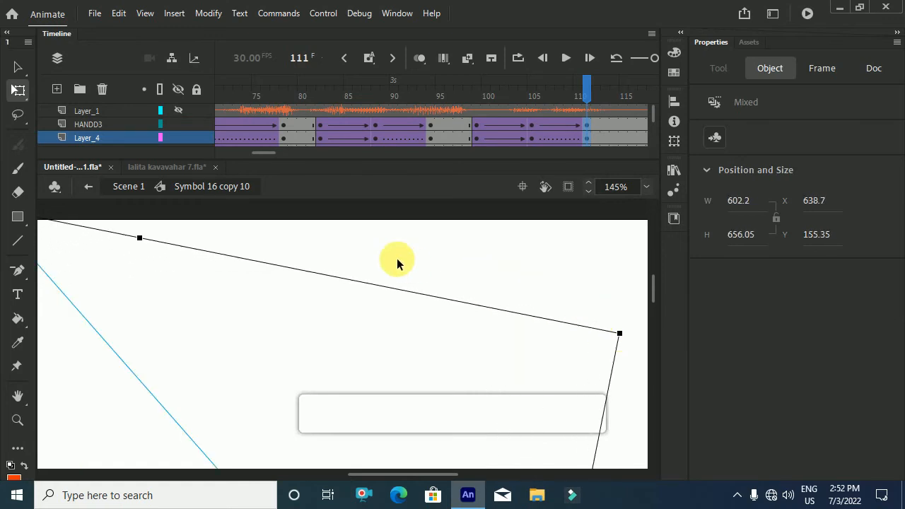
pyautogui.scroll(-5, 397, 263)
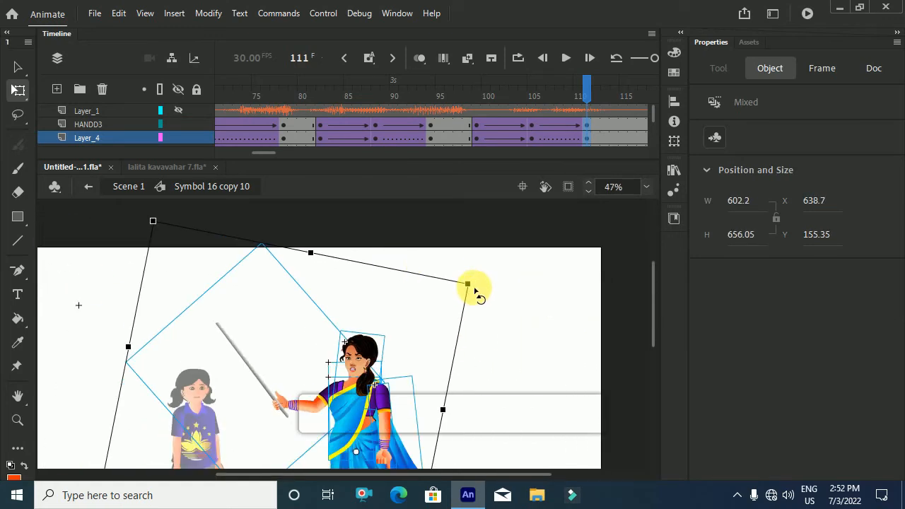
pyautogui.moveTo(479, 293); pyautogui.dragTo(466, 285)
pyautogui.scroll(3, 405, 324)
# - Tilt the woman's head slightly counterclockwise at frame 111, to about X 950.4, Y 201.65
pyautogui.click(657, 380)
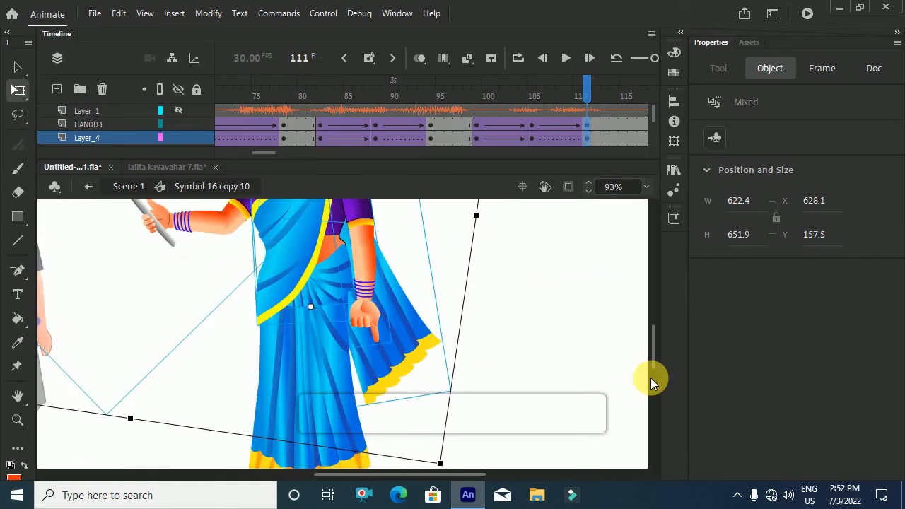
pyautogui.scroll(3, 404, 358)
pyautogui.click(256, 269)
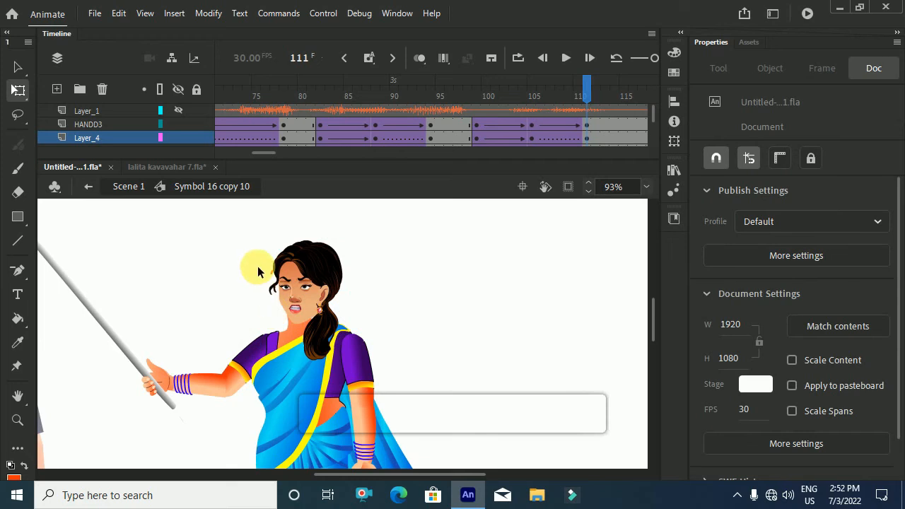
pyautogui.doubleClick(316, 284)
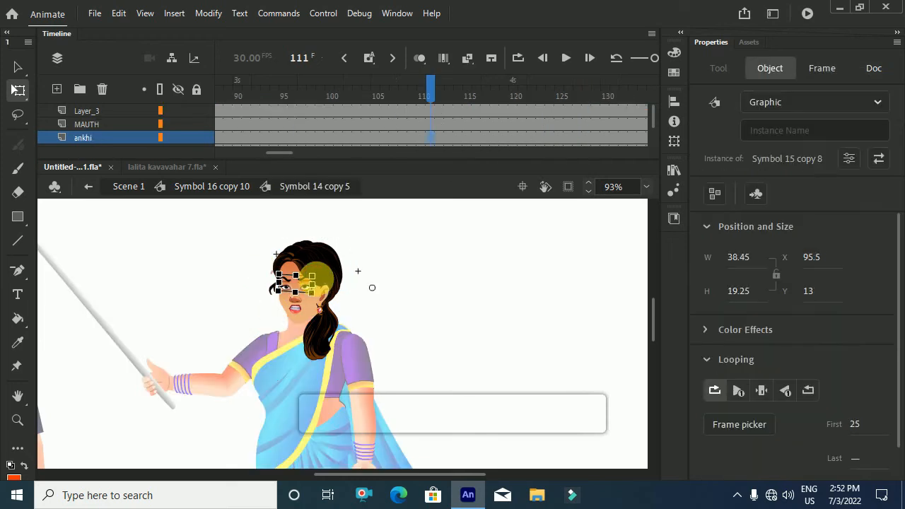
pyautogui.click(234, 188)
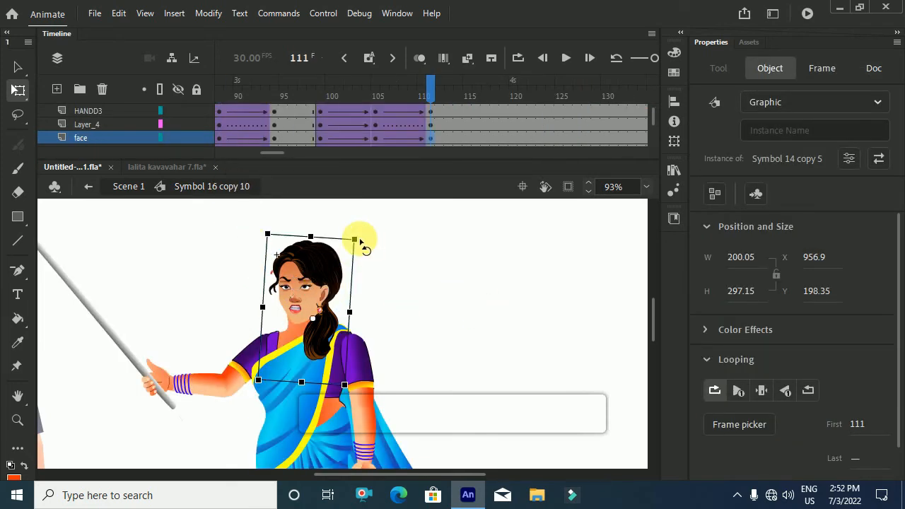
pyautogui.moveTo(355, 239); pyautogui.dragTo(349, 247)
pyautogui.scroll(2, 353, 237)
pyautogui.scroll(2, 357, 242)
pyautogui.scroll(-2, 353, 247)
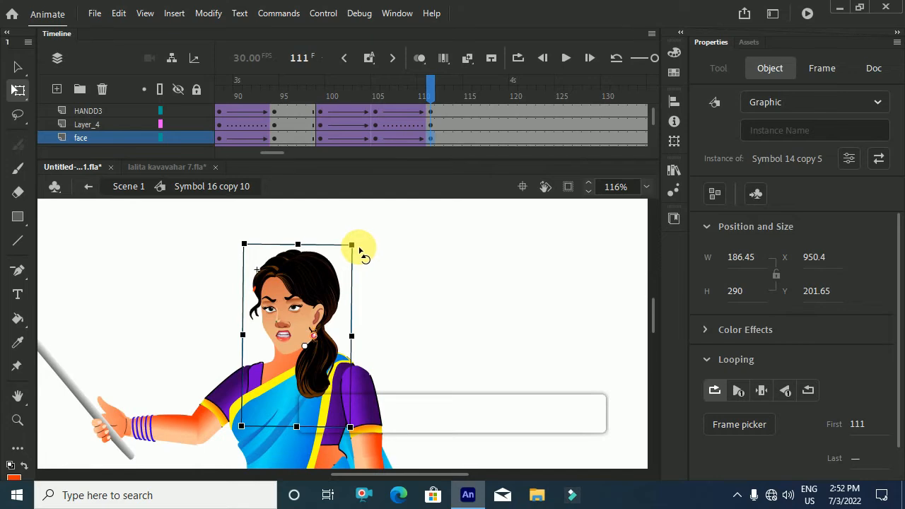
pyautogui.scroll(-2, 361, 251)
# - Play the animation from frame 58 to check the stick swing and recoil
pyautogui.moveTo(429, 94); pyautogui.dragTo(198, 170)
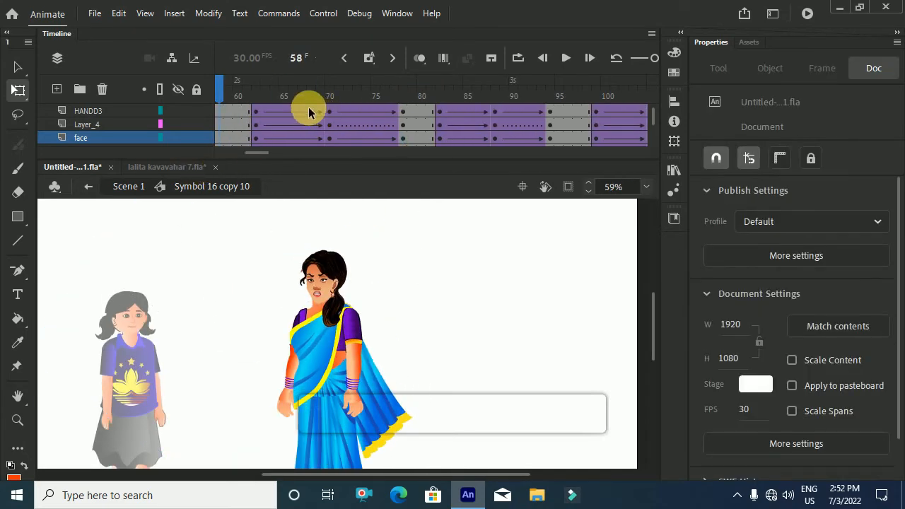
pyautogui.press('Return')
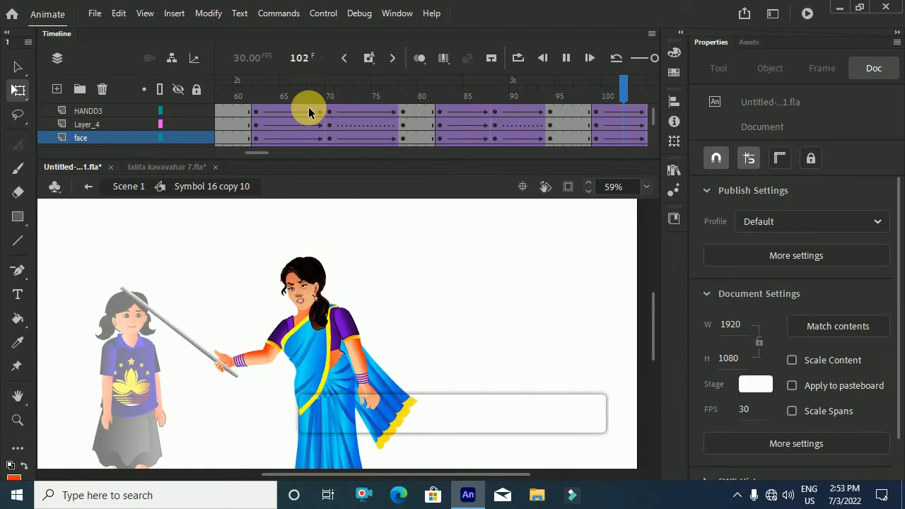
pyautogui.press('Return')
pyautogui.moveTo(283, 154); pyautogui.dragTo(274, 154)
# - Set the ease of the classic tweens between frames 99 and 111 to 100 on the woman's layers
pyautogui.moveTo(312, 97); pyautogui.dragTo(430, 152)
pyautogui.scroll(1, 357, 130)
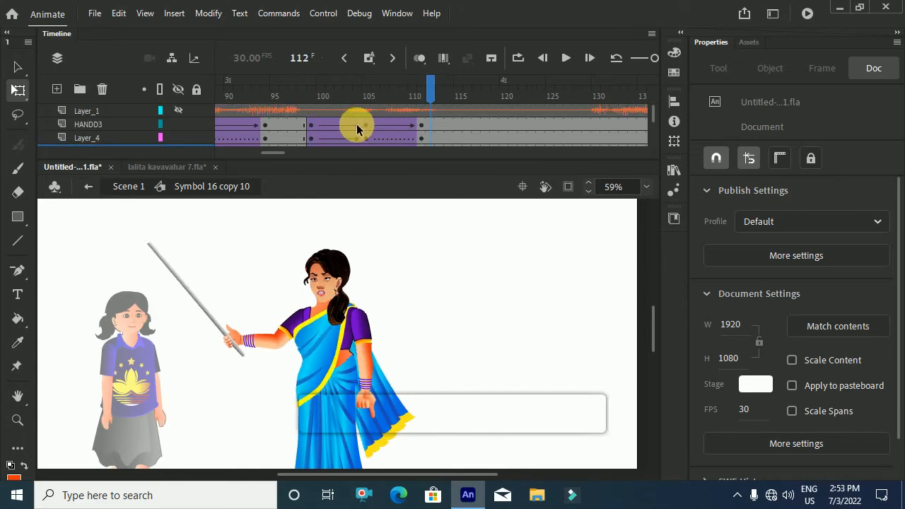
pyautogui.moveTo(350, 128); pyautogui.dragTo(406, 220)
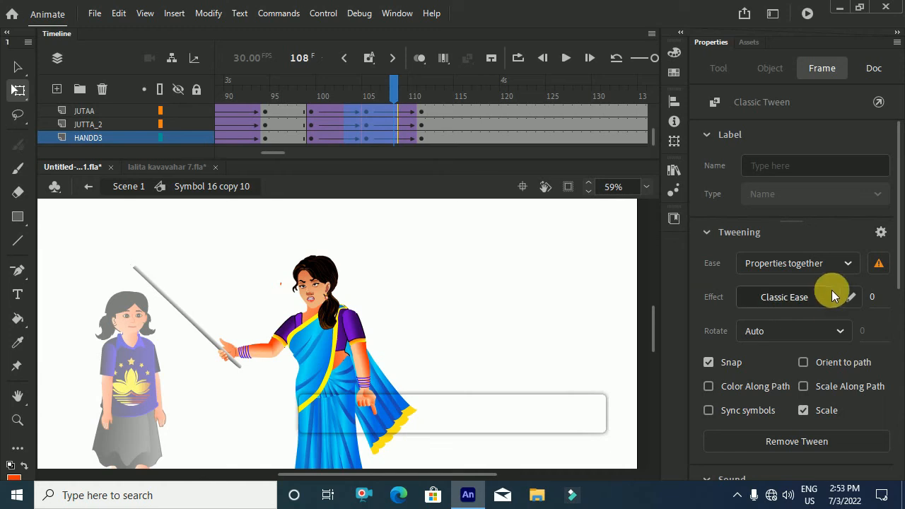
pyautogui.click(878, 296)
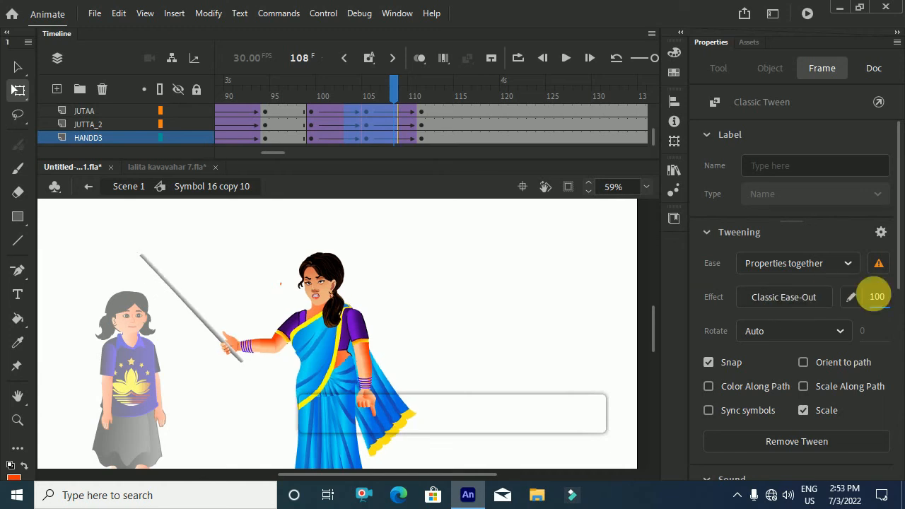
# - Set the ease of the classic tweens between frames 99 and 105 to -100 on the woman's layers
pyautogui.scroll(5, 381, 125)
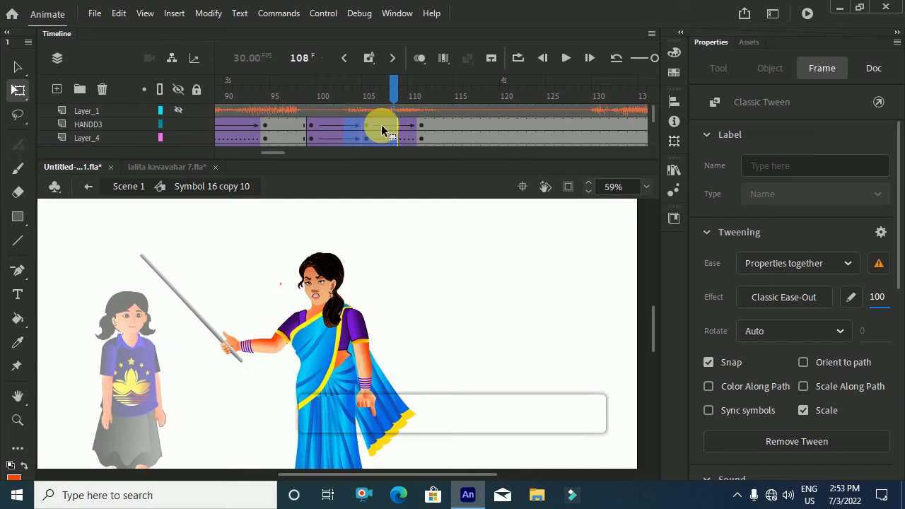
pyautogui.click(411, 126)
pyautogui.moveTo(329, 125); pyautogui.dragTo(339, 225)
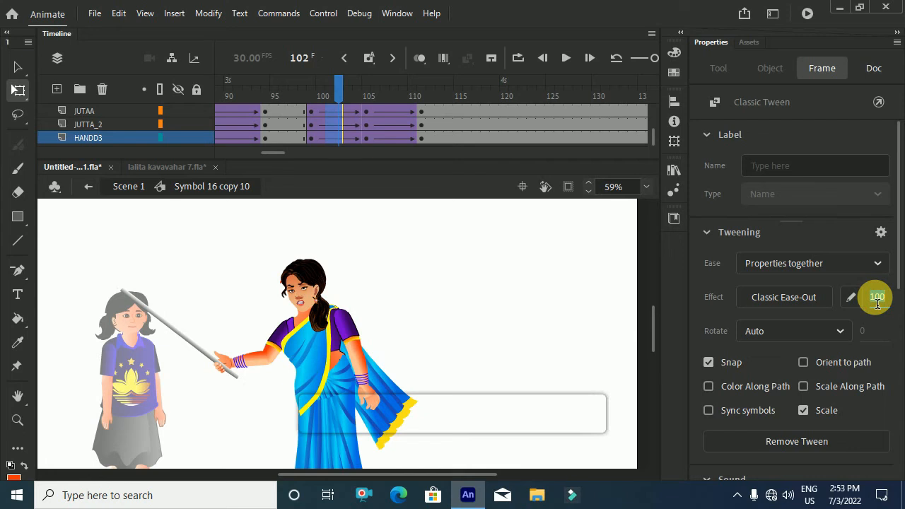
pyautogui.press('Return')
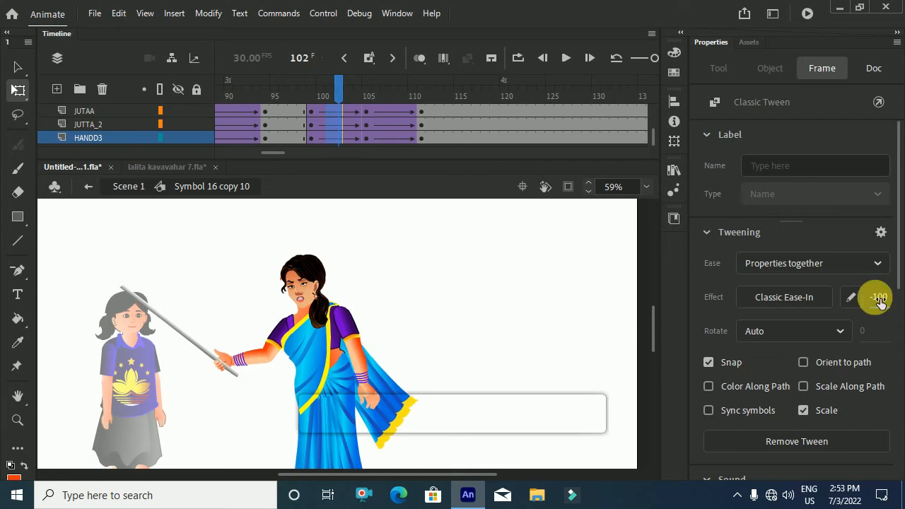
# - Scrub repeatedly through the stick swing and the recoil up to frame 111 to check the timing and easing
pyautogui.click(317, 93)
pyautogui.moveTo(317, 92); pyautogui.dragTo(421, 311)
pyautogui.scroll(-3, 357, 332)
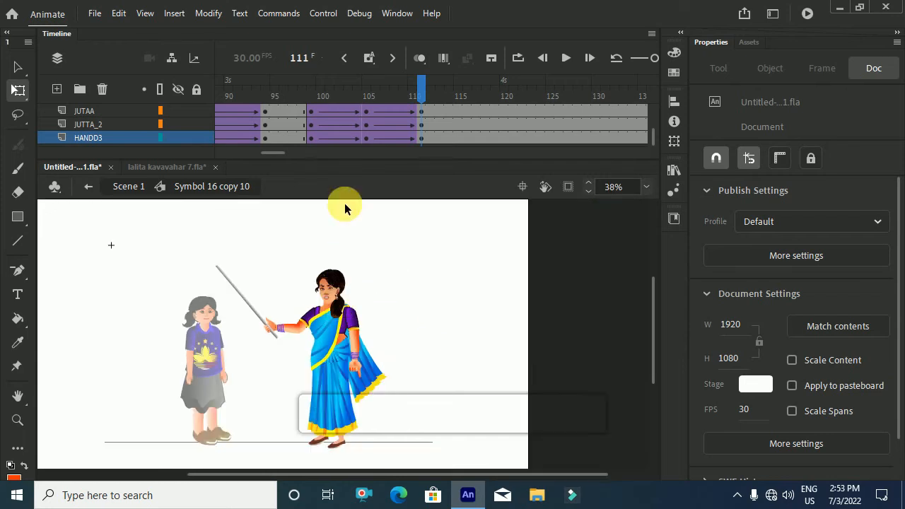
pyautogui.click(305, 92)
pyautogui.moveTo(311, 95); pyautogui.dragTo(419, 139)
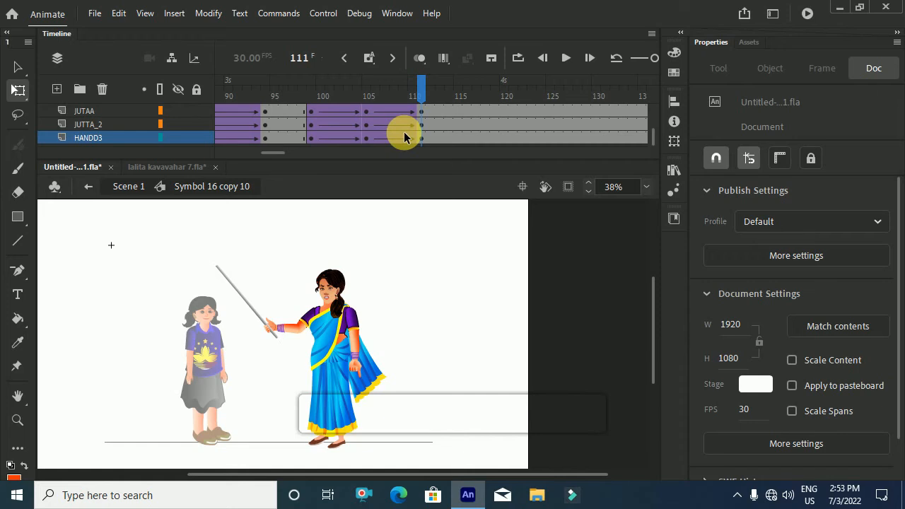
pyautogui.click(311, 92)
pyautogui.moveTo(312, 91); pyautogui.dragTo(420, 156)
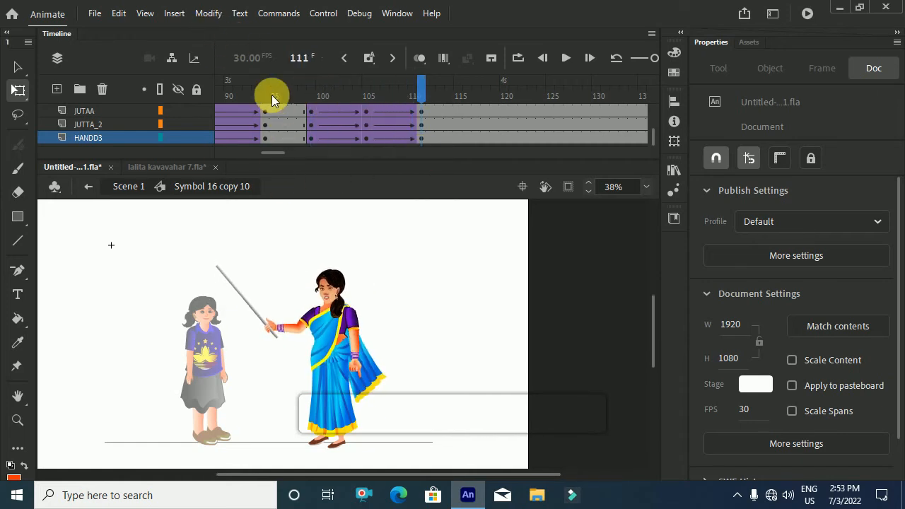
pyautogui.click(246, 87)
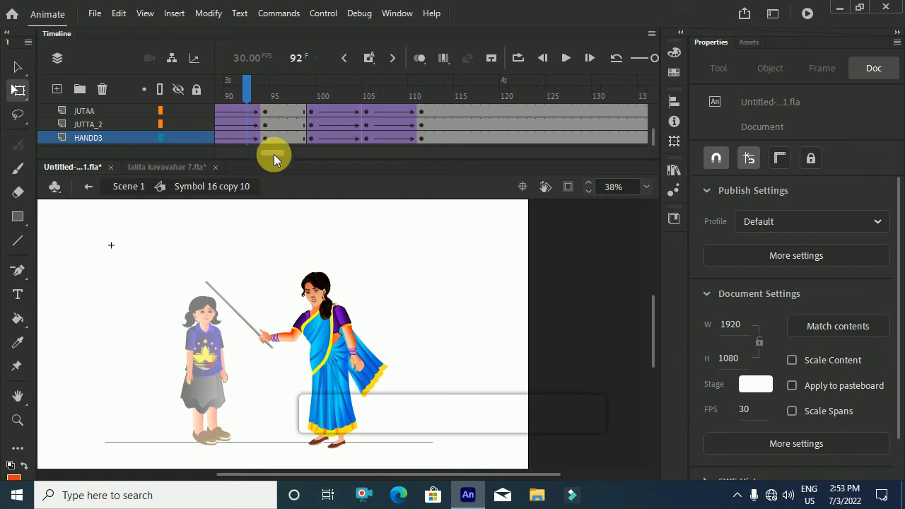
pyautogui.moveTo(274, 154); pyautogui.dragTo(257, 154)
pyautogui.click(456, 96)
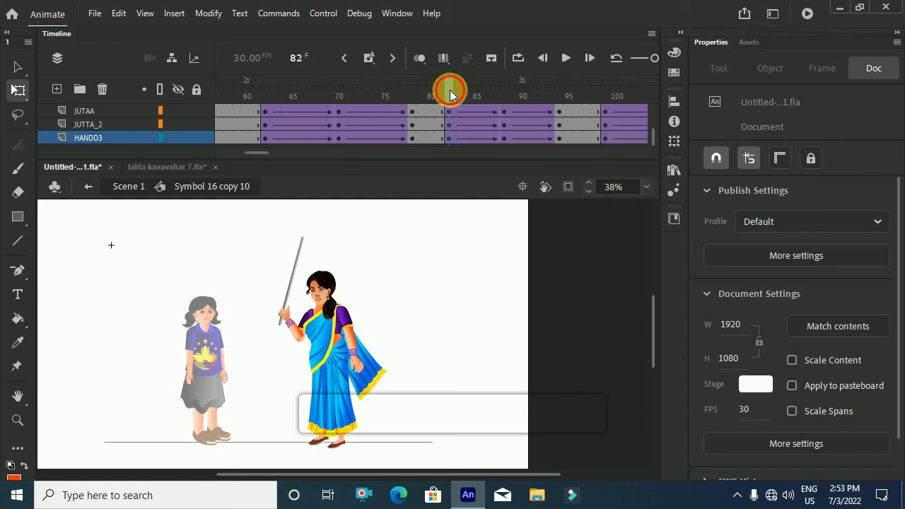
pyautogui.moveTo(450, 94); pyautogui.dragTo(654, 272)
pyautogui.moveTo(301, 151); pyautogui.dragTo(263, 151)
pyautogui.scroll(1, 337, 139)
pyautogui.moveTo(358, 89); pyautogui.dragTo(483, 186)
pyautogui.moveTo(527, 226)
pyautogui.mouseDown()
pyautogui.moveTo(560, 236)
pyautogui.moveTo(542, 221)
pyautogui.mouseUp()
# - Shorten the hold after the strike by removing frames 95 to 97 on the woman's layers
pyautogui.scroll(3, 495, 117)
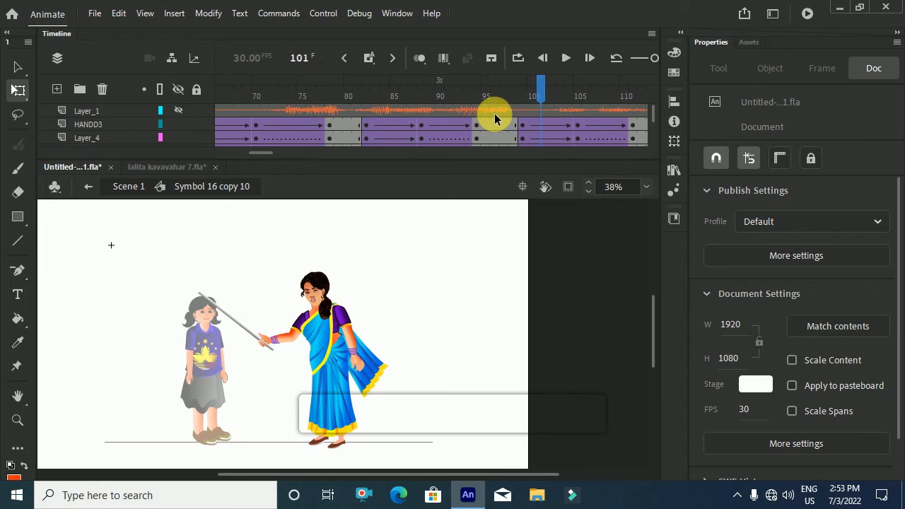
pyautogui.click(504, 125)
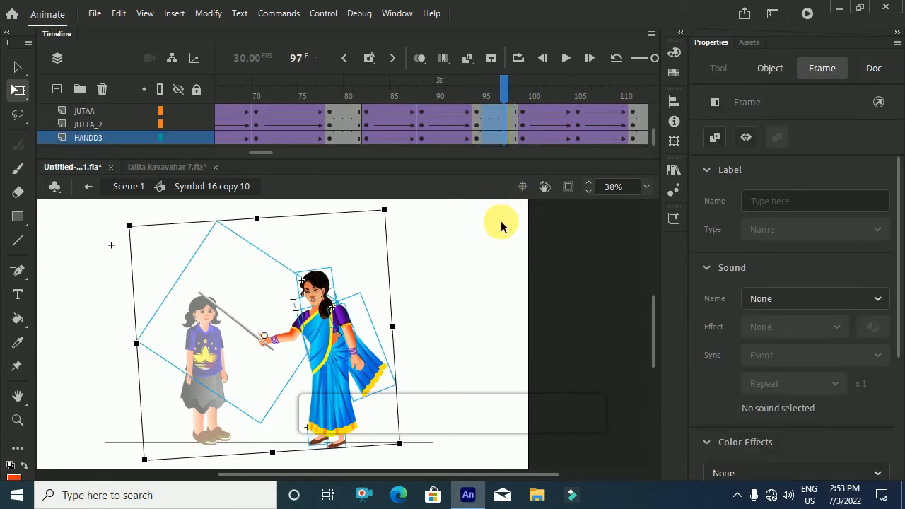
pyautogui.hotkey('shift', 'F5')
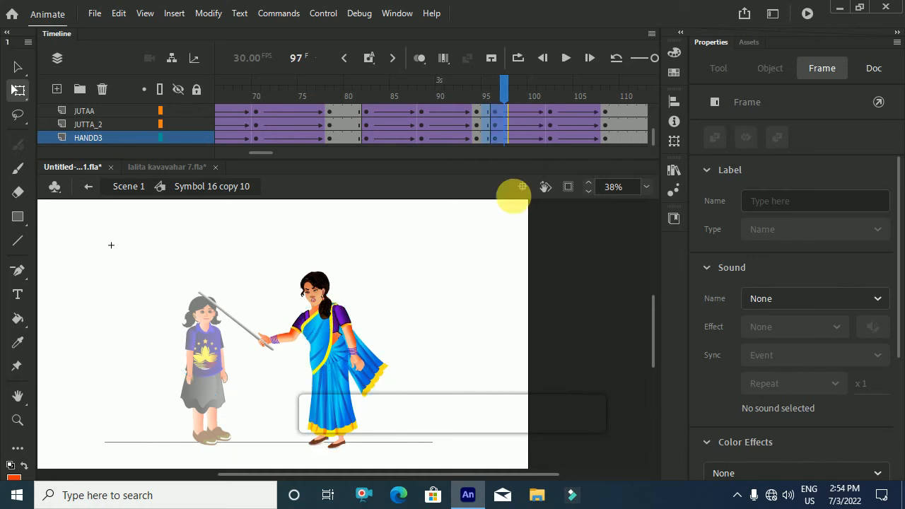
pyautogui.click(485, 89)
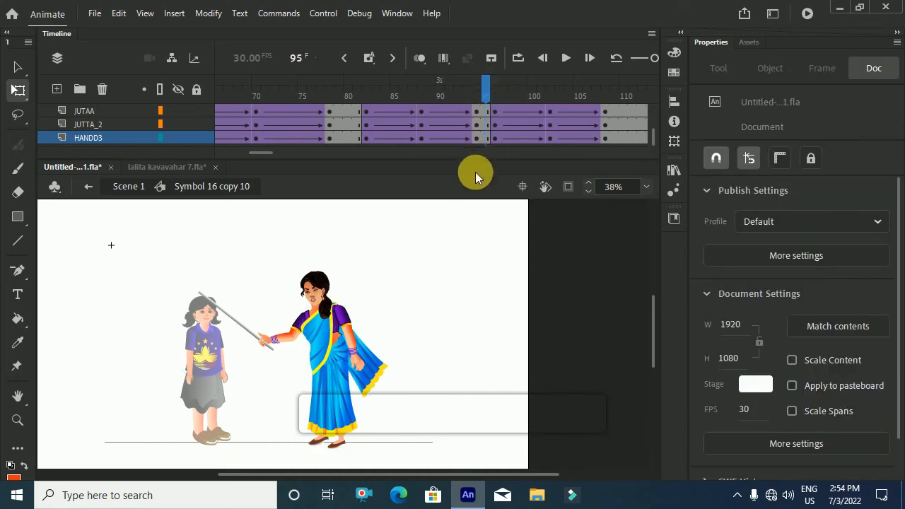
pyautogui.click(496, 112)
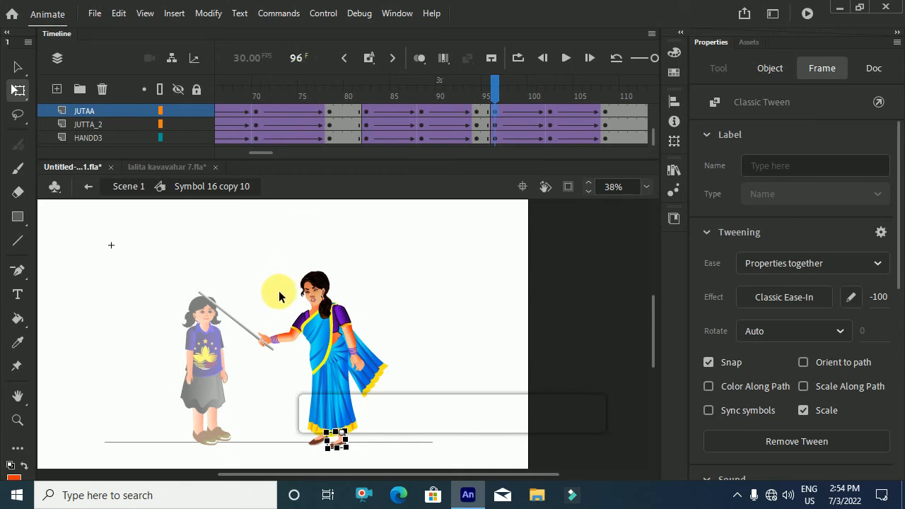
# - Open the stick-holding arm's symbol and insert a keyframe at frame 111 on the HAND_2 layer
pyautogui.doubleClick(281, 338)
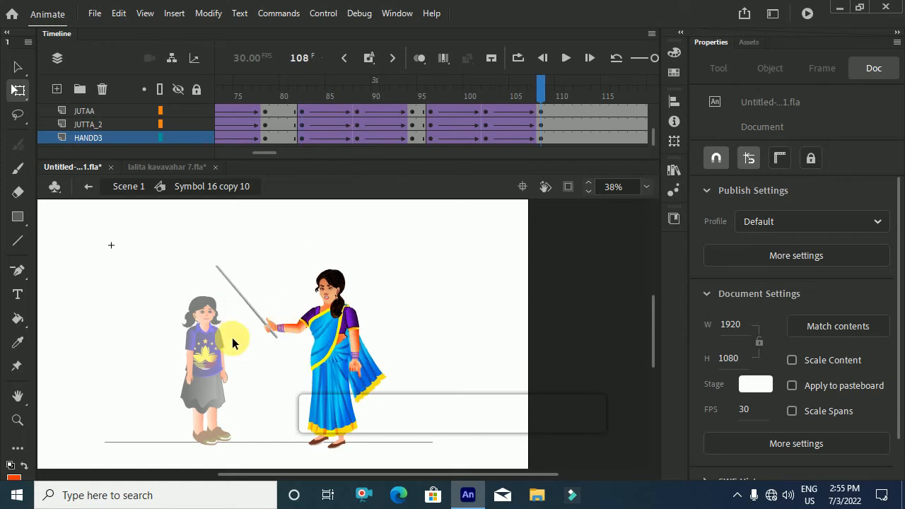
pyautogui.moveTo(483, 96); pyautogui.dragTo(542, 126)
pyautogui.keyDown('ctrl'); pyautogui.scroll(2, 275, 329); pyautogui.keyUp('ctrl')
pyautogui.click(278, 338)
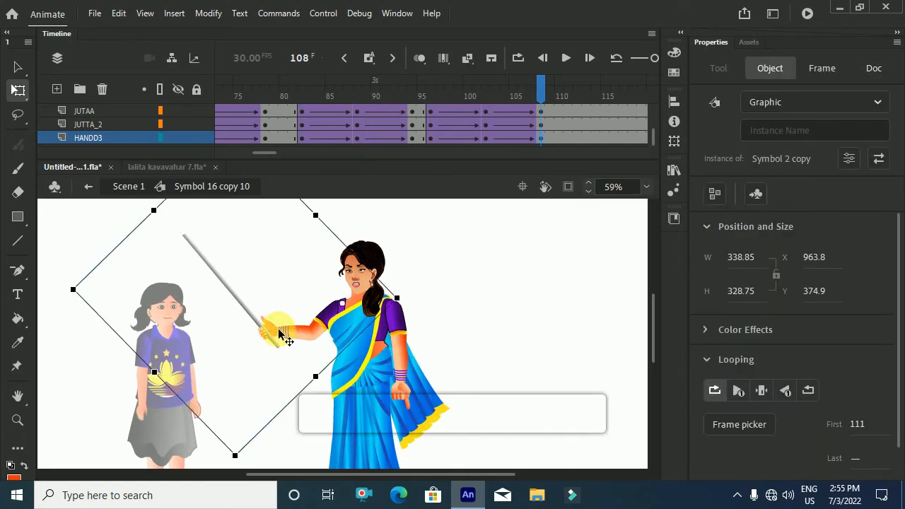
pyautogui.click(486, 91)
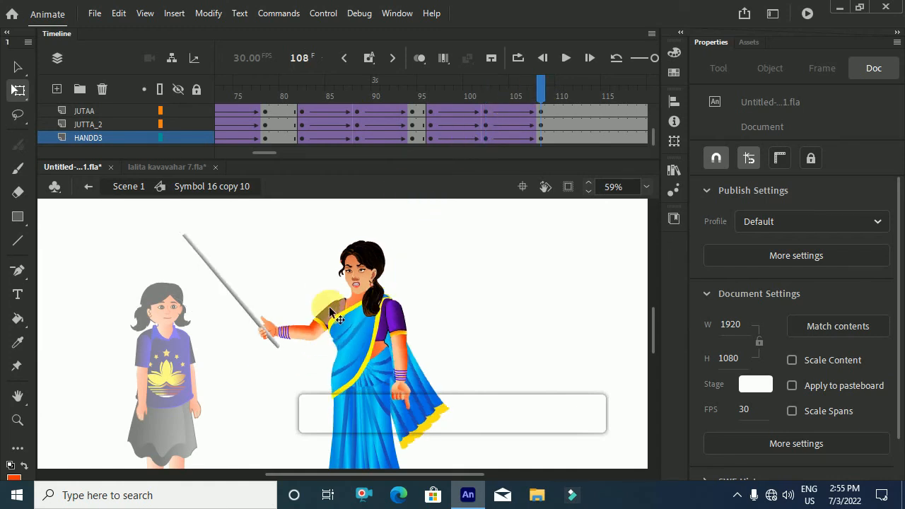
pyautogui.click(297, 336)
pyautogui.doubleClick(298, 335)
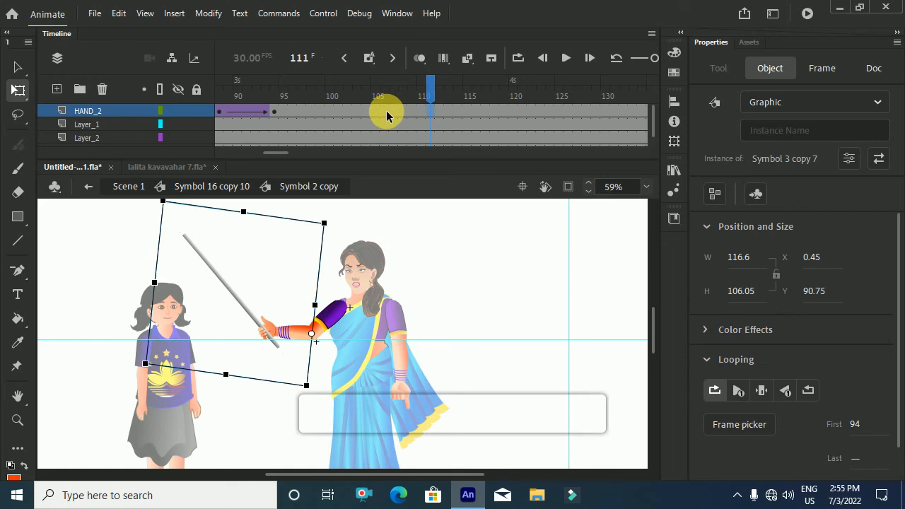
pyautogui.press('F6')
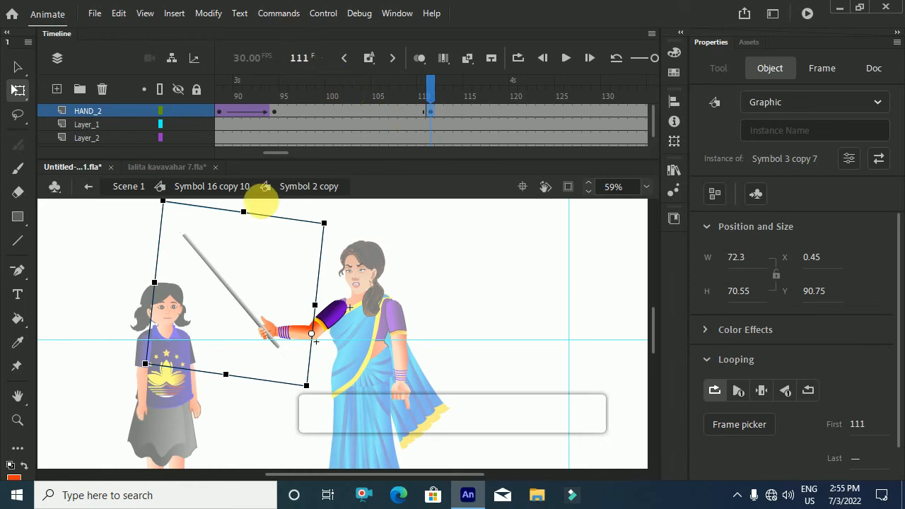
# - Return to the woman's symbol and set the stick arm's first looping frame to 108
pyautogui.click(233, 186)
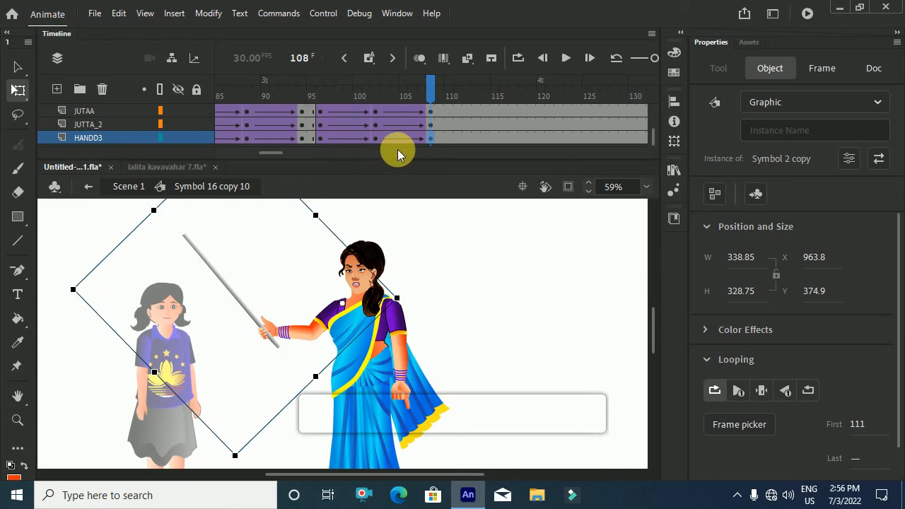
pyautogui.doubleClick(314, 332)
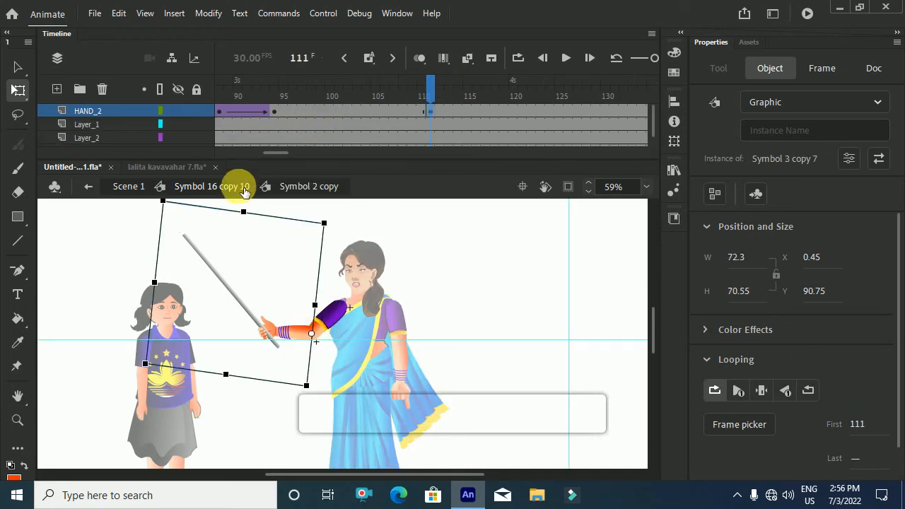
pyautogui.click(244, 191)
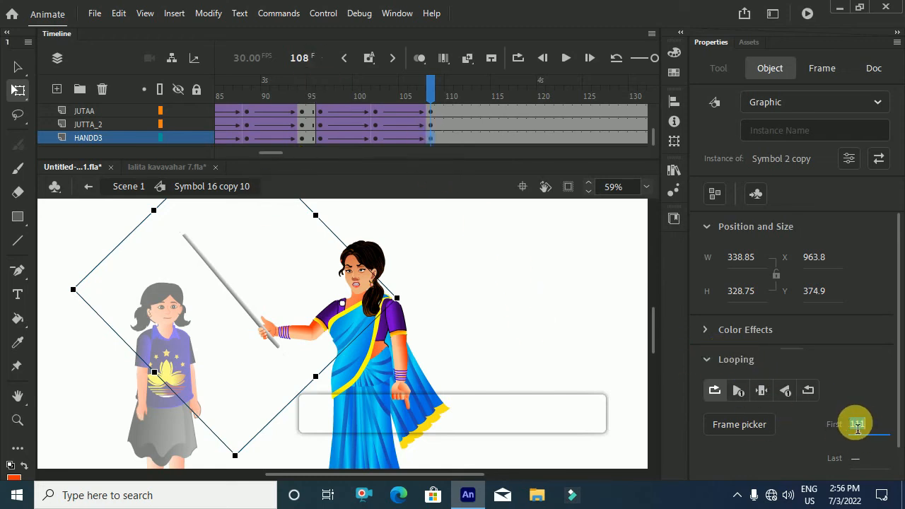
pyautogui.write('108')
pyautogui.press('Return')
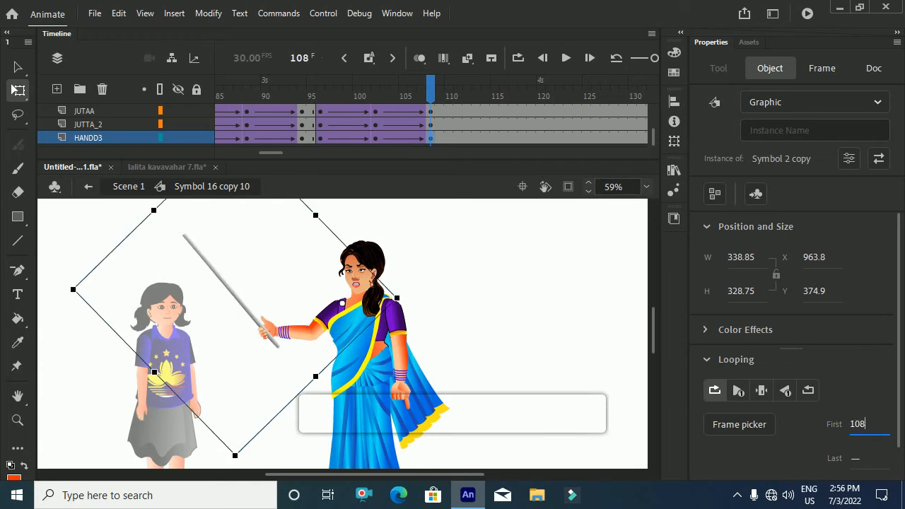
# - Clear the keyframe at frame 111 on the HAND_2 layer inside the stick arm's symbol
pyautogui.doubleClick(306, 337)
pyautogui.moveTo(415, 111); pyautogui.dragTo(487, 118)
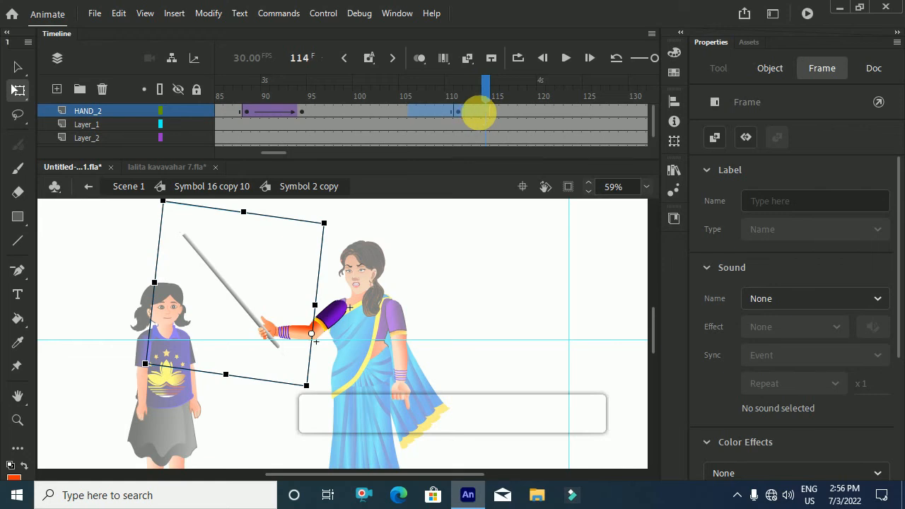
pyautogui.rightClick(487, 118)
pyautogui.click(515, 202)
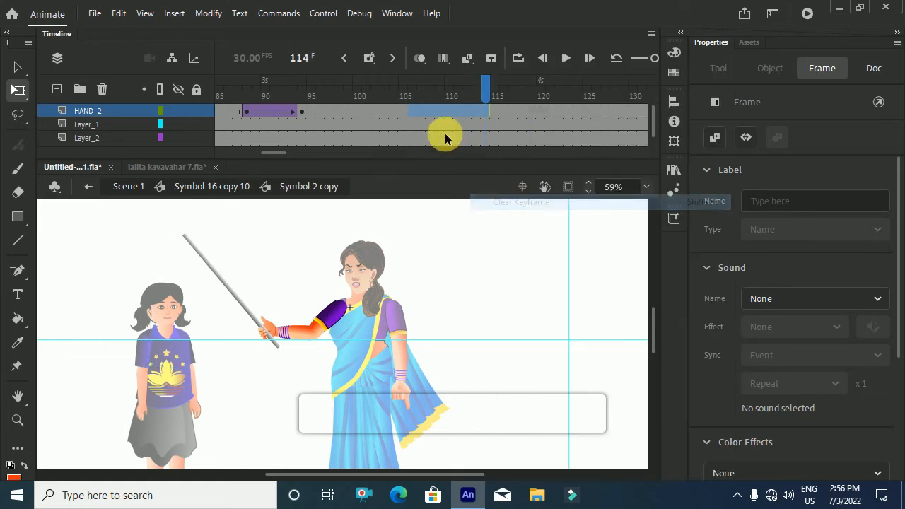
# - Inside the stick arm's symbol, insert HAND_2 keyframes at frames 108 and 102 and create a classic tween between them
pyautogui.click(431, 117)
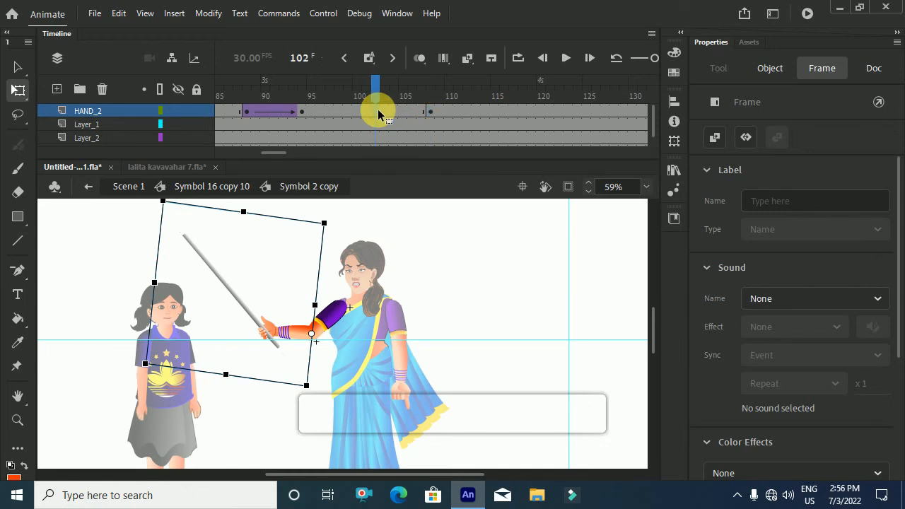
pyautogui.click(396, 113)
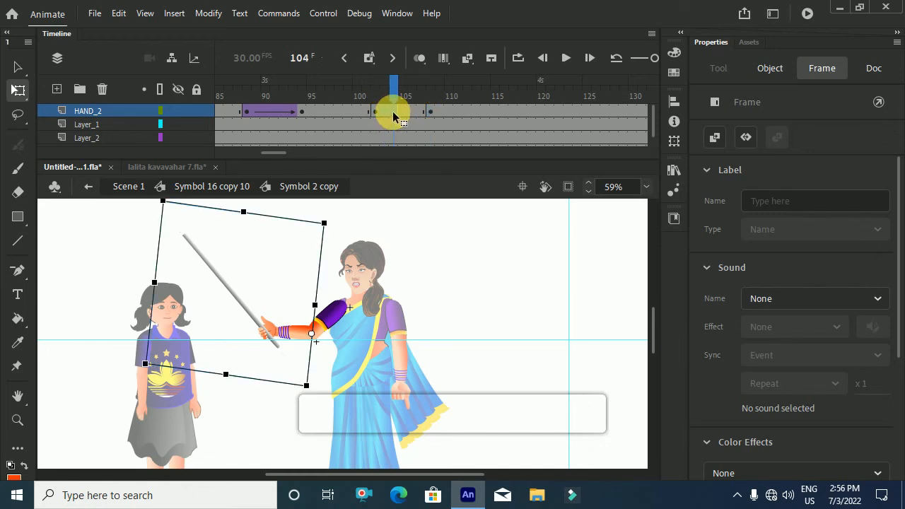
pyautogui.rightClick(394, 115)
pyautogui.click(423, 69)
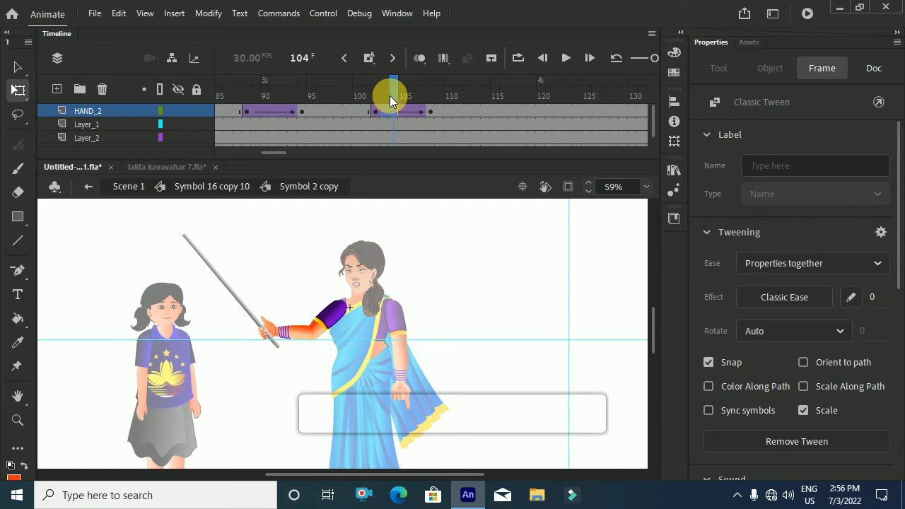
# - Rotate the forearm clockwise about the elbow at frame 108 so the stick points almost upright, and return to the woman's symbol
pyautogui.moveTo(378, 99); pyautogui.dragTo(432, 114)
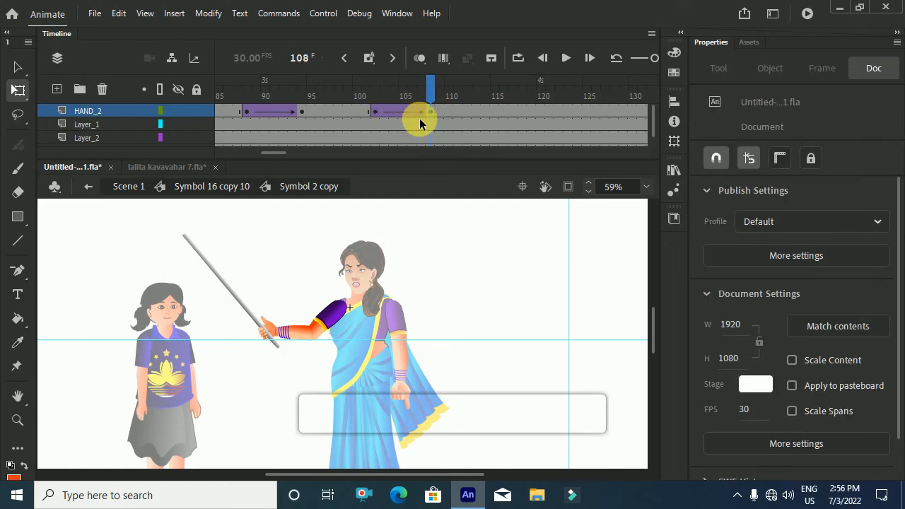
pyautogui.click(427, 117)
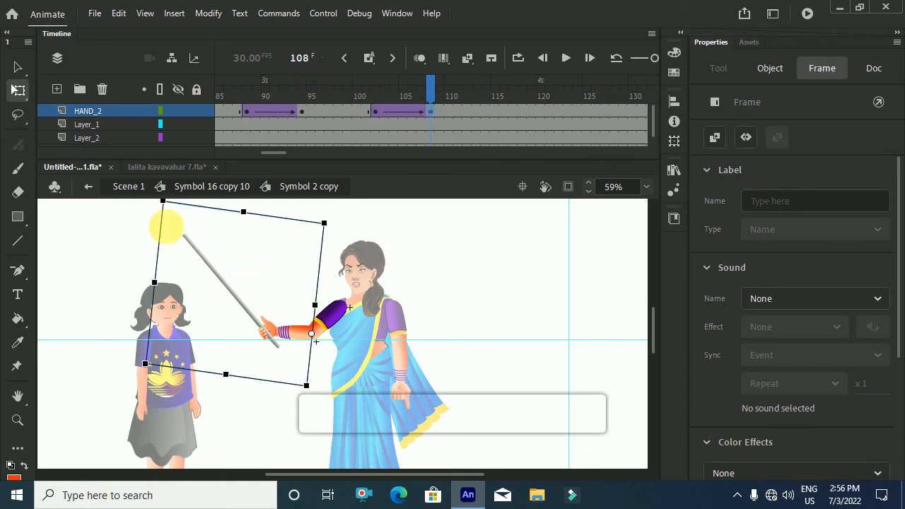
pyautogui.scroll(3, 179, 267)
pyautogui.moveTo(172, 282); pyautogui.dragTo(322, 320)
pyautogui.click(236, 186)
# - Scrub between frames 95 and 109 to check the woman's recoil with the raised forearm and stick
pyautogui.click(321, 92)
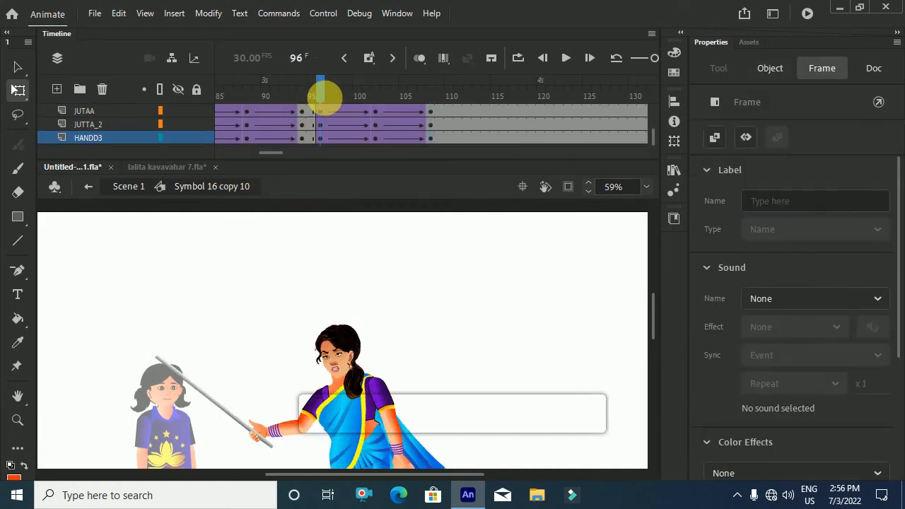
pyautogui.moveTo(320, 92); pyautogui.dragTo(438, 174)
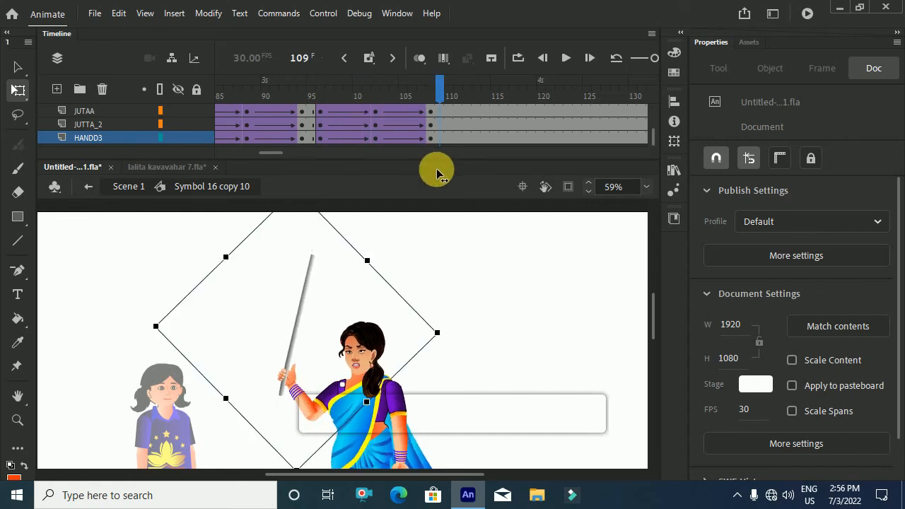
pyautogui.moveTo(315, 93); pyautogui.dragTo(415, 167)
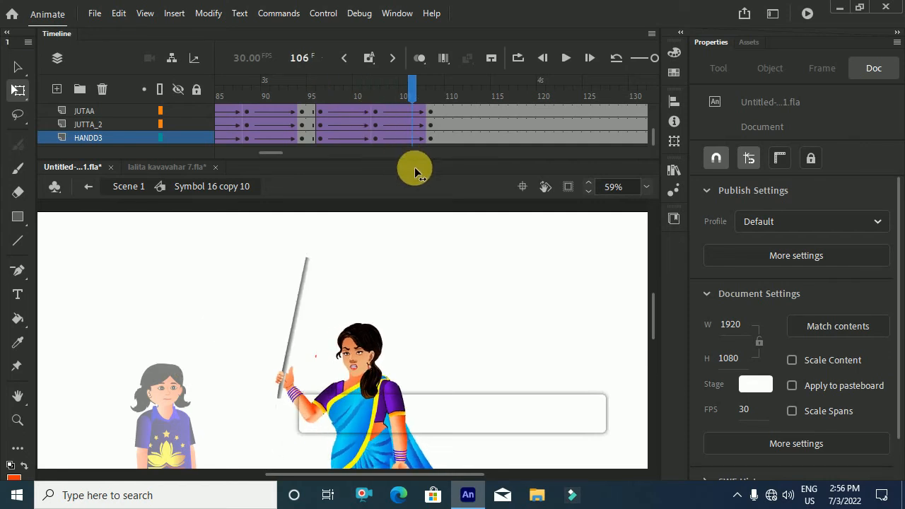
pyautogui.scroll(-2, 312, 262)
pyautogui.moveTo(318, 101); pyautogui.dragTo(439, 181)
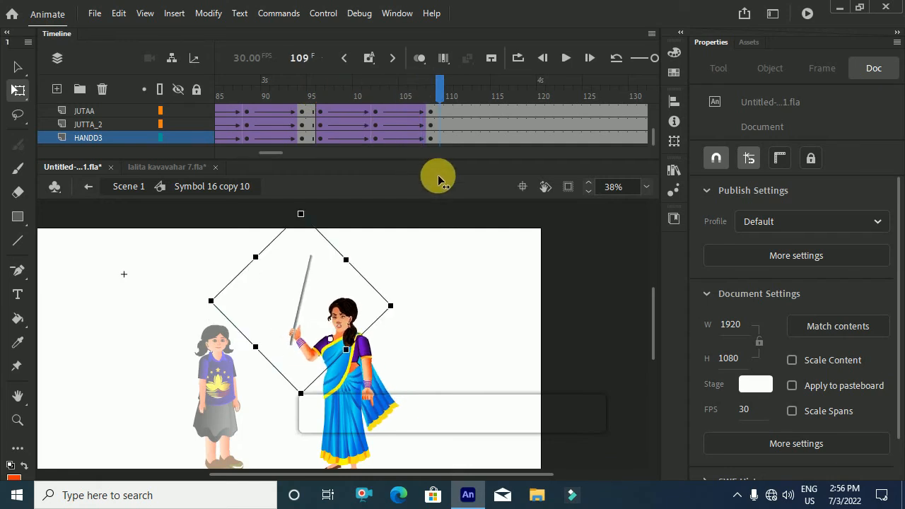
pyautogui.moveTo(438, 180); pyautogui.dragTo(309, 181)
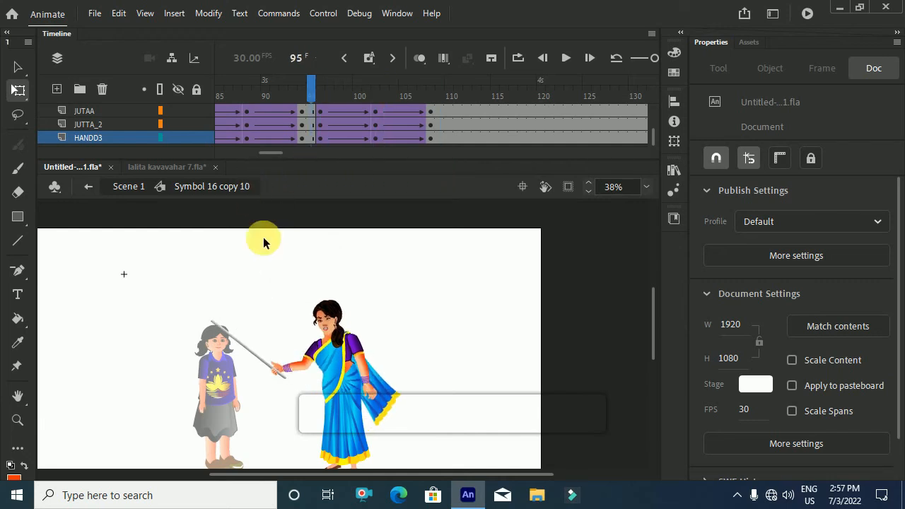
pyautogui.scroll(2, 230, 355)
pyautogui.scroll(-3, 230, 356)
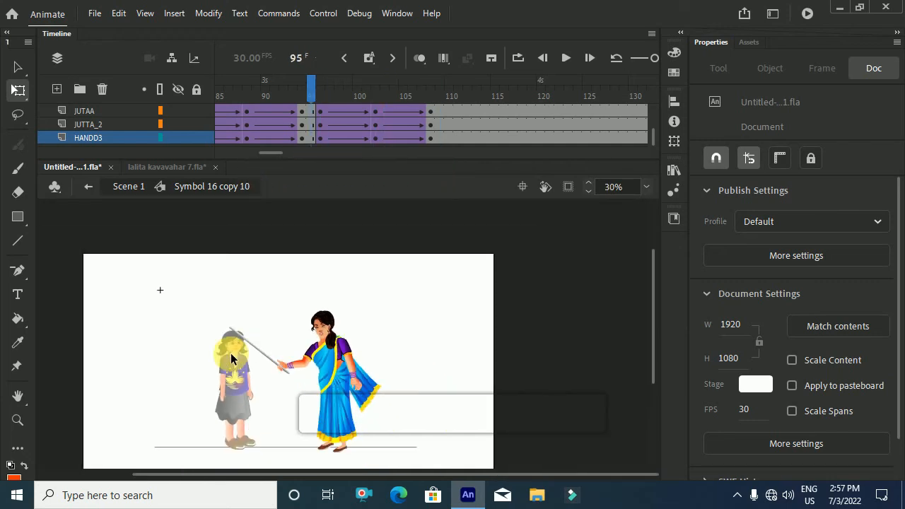
# - Try to duplicate the strike and recoil frames 82–108 across the layers, starting at frame 111
pyautogui.moveTo(269, 149); pyautogui.dragTo(260, 151)
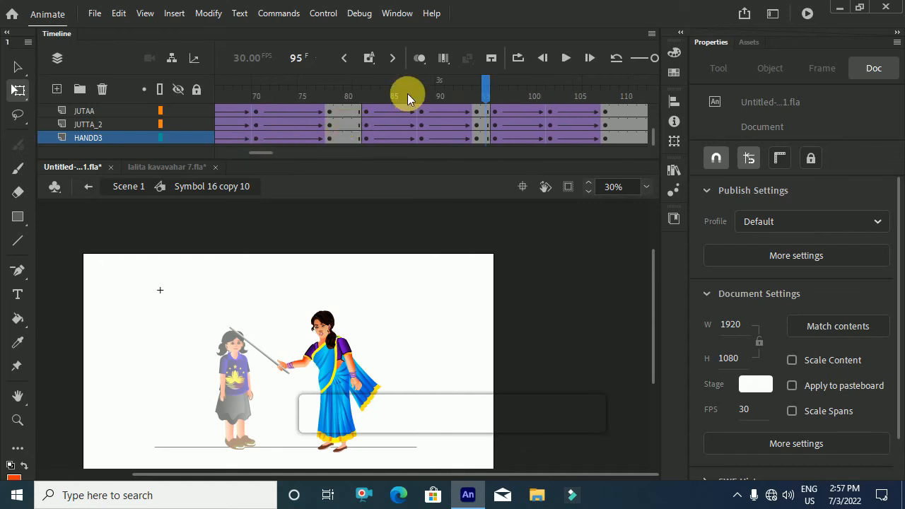
pyautogui.moveTo(365, 95); pyautogui.dragTo(597, 124)
pyautogui.scroll(-3, 415, 115)
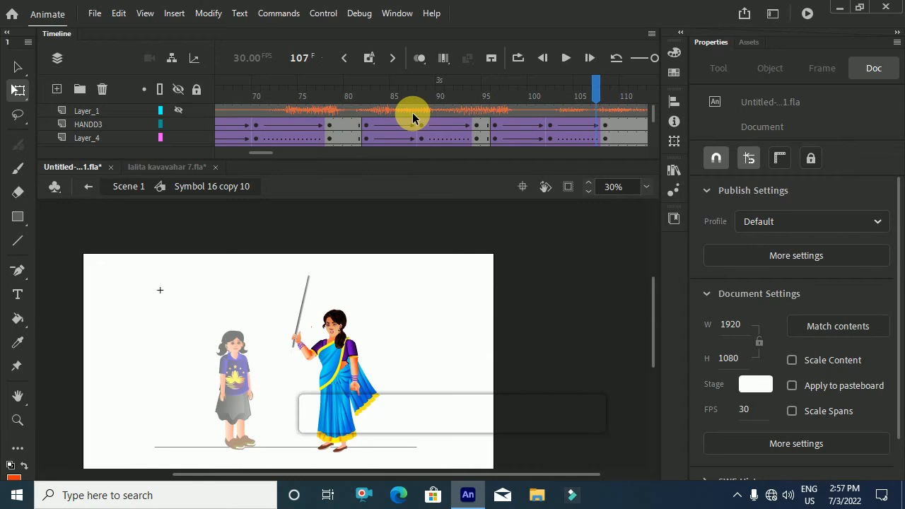
pyautogui.moveTo(366, 131); pyautogui.dragTo(605, 304)
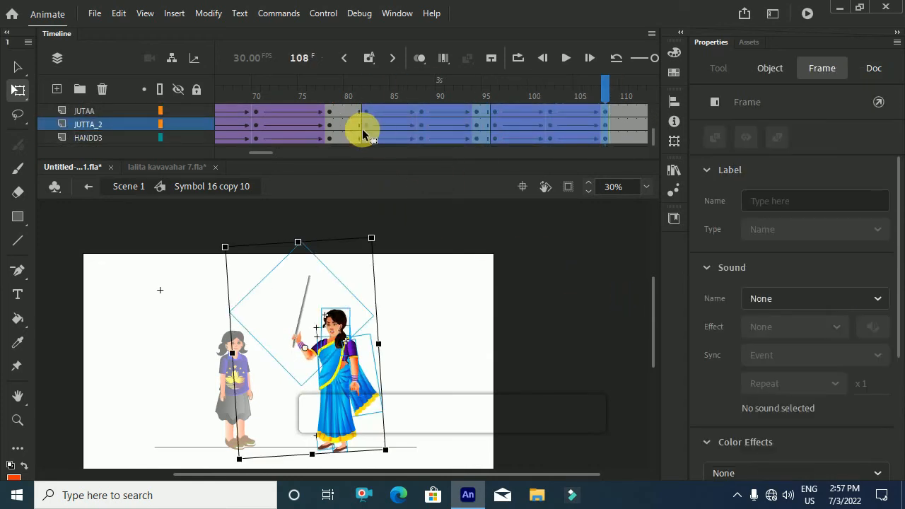
pyautogui.scroll(4, 362, 130)
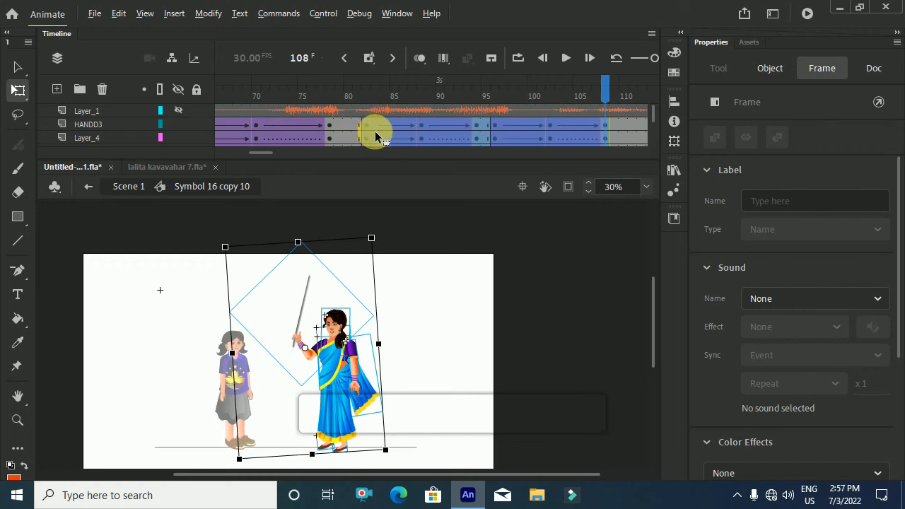
pyautogui.moveTo(377, 125); pyautogui.dragTo(318, 108)
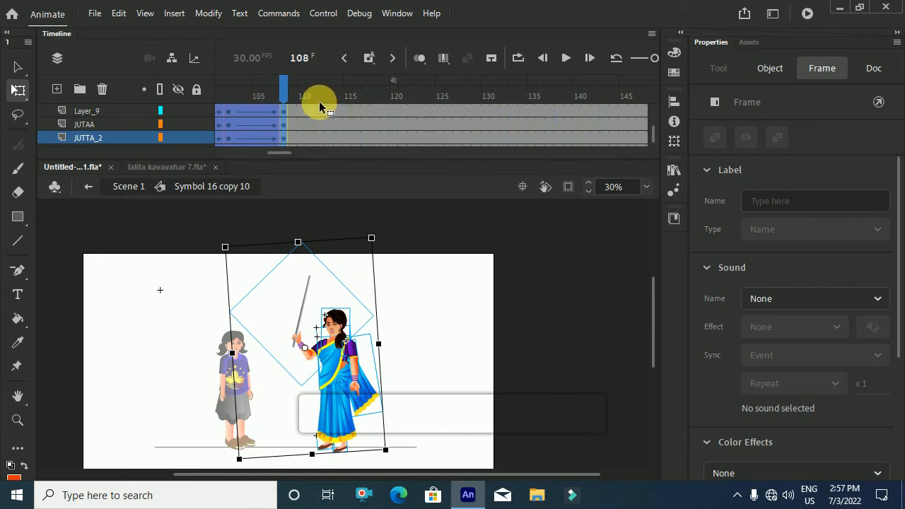
pyautogui.moveTo(319, 100); pyautogui.dragTo(333, 121)
pyautogui.click(280, 94)
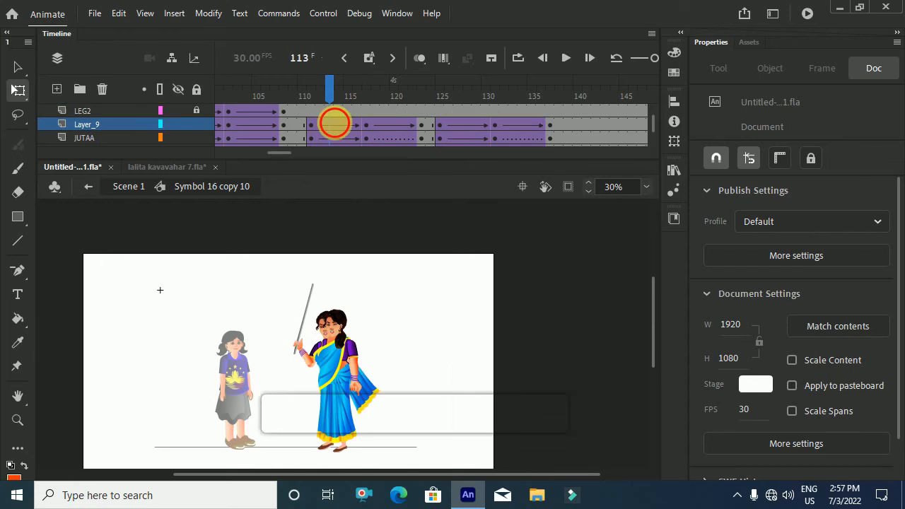
# - Examine every layer around frames 108–111 to see where the duplicated frames were placed
pyautogui.scroll(-3, 357, 143)
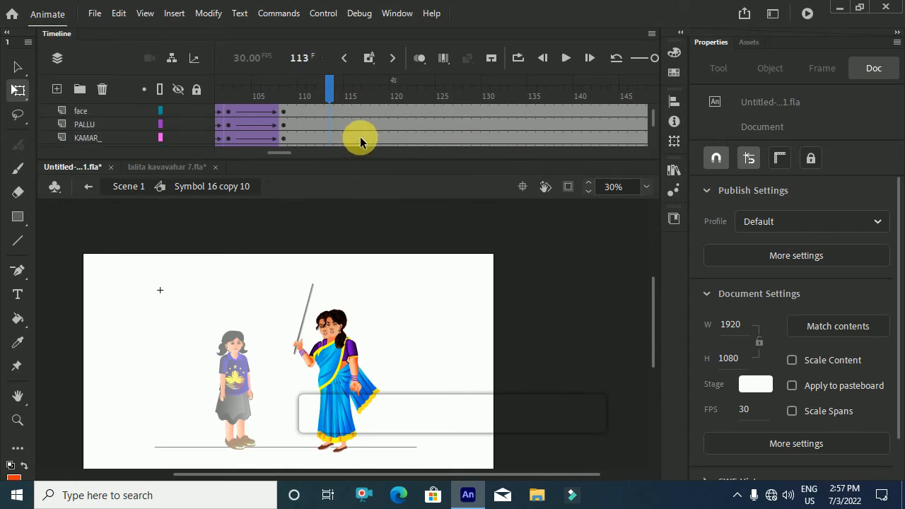
pyautogui.scroll(-3, 359, 141)
pyautogui.scroll(-6, 362, 138)
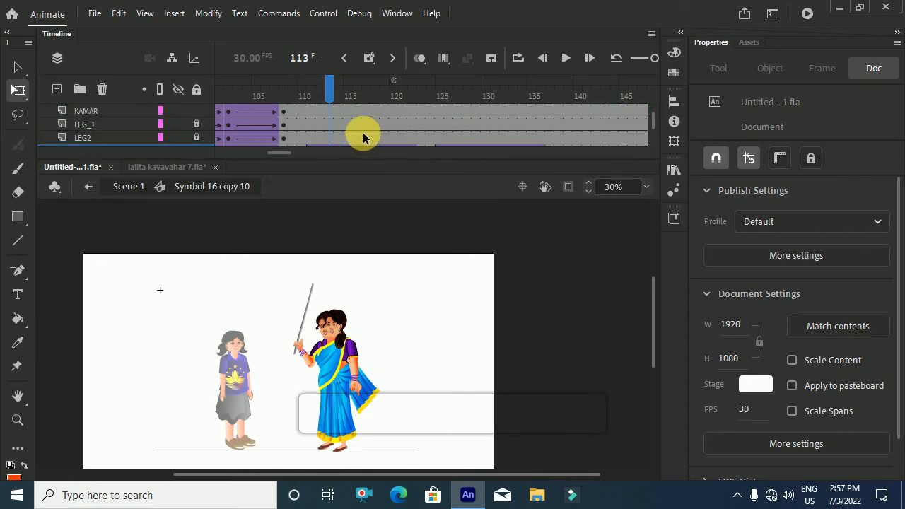
pyautogui.scroll(2, 366, 135)
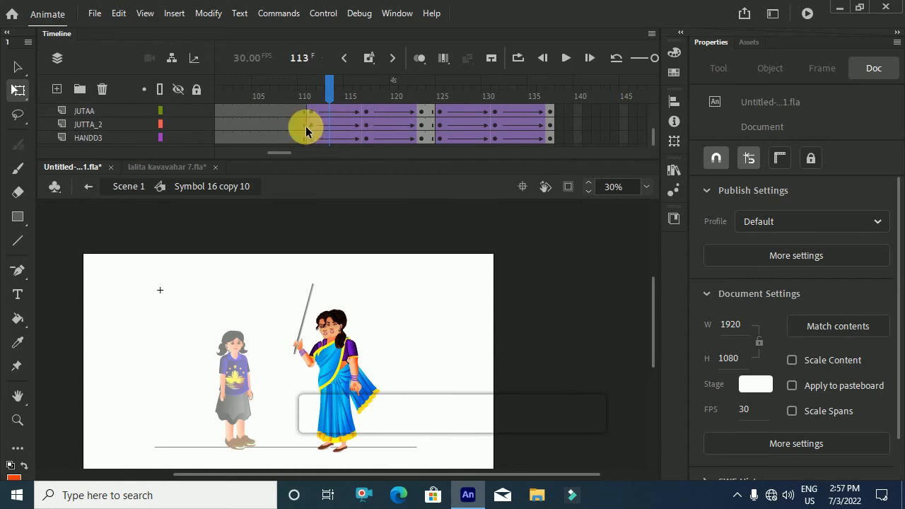
pyautogui.scroll(2, 309, 147)
pyautogui.hscroll(-5, 312, 149)
pyautogui.moveTo(259, 166); pyautogui.dragTo(280, 169)
pyautogui.scroll(2, 313, 127)
pyautogui.scroll(-2, 313, 125)
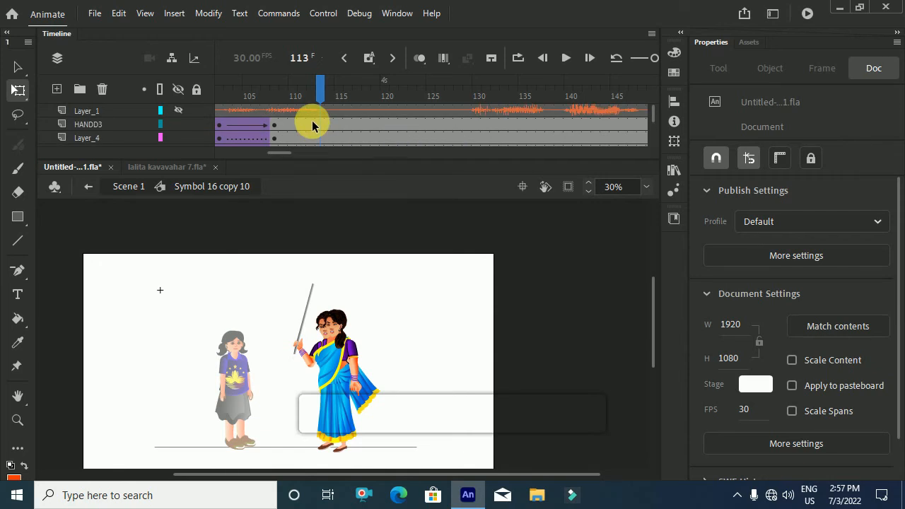
pyautogui.scroll(-4, 312, 122)
pyautogui.scroll(2, 312, 122)
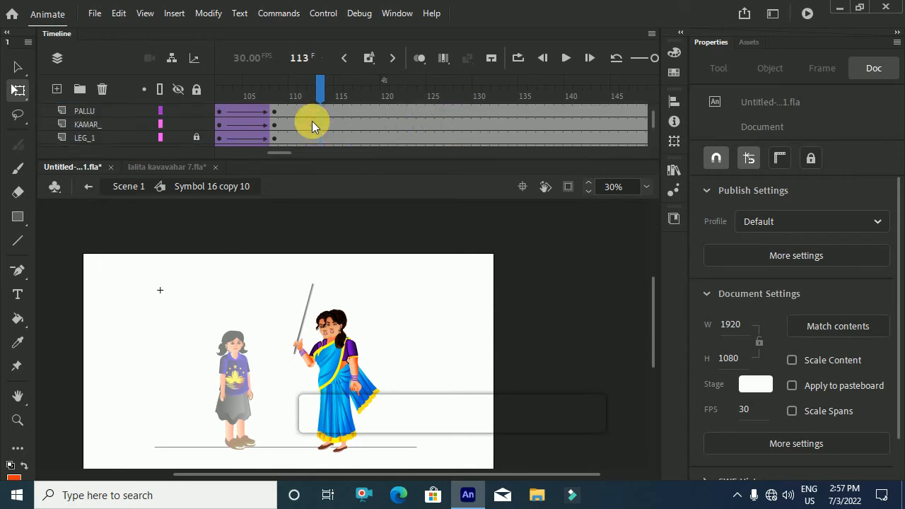
pyautogui.scroll(-2, 312, 122)
# - Undo the duplication of the strike frames at frame 111
pyautogui.hotkey('ctrl', 'z')
pyautogui.hotkey('ctrl', 'z')
pyautogui.scroll(-2, 312, 120)
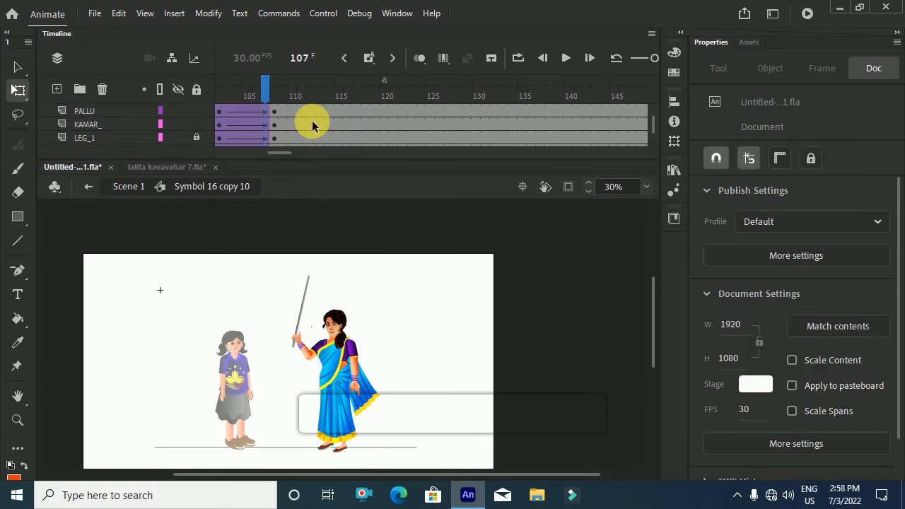
# - Select frames 82–108 from the HANDD3 layer through all the woman's layers and duplicate them starting at frame 112
pyautogui.moveTo(278, 151); pyautogui.dragTo(263, 156)
pyautogui.moveTo(294, 130); pyautogui.dragTo(536, 314)
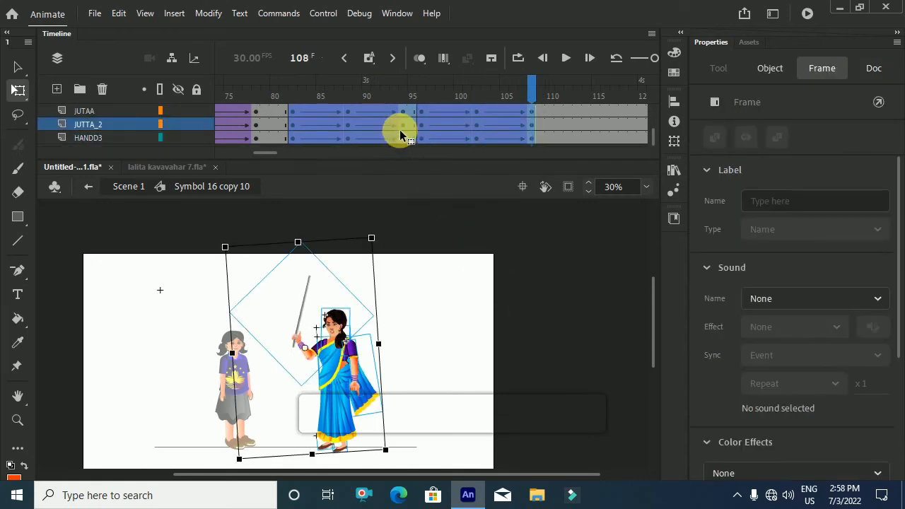
pyautogui.scroll(2, 400, 129)
pyautogui.moveTo(295, 130); pyautogui.dragTo(570, 124)
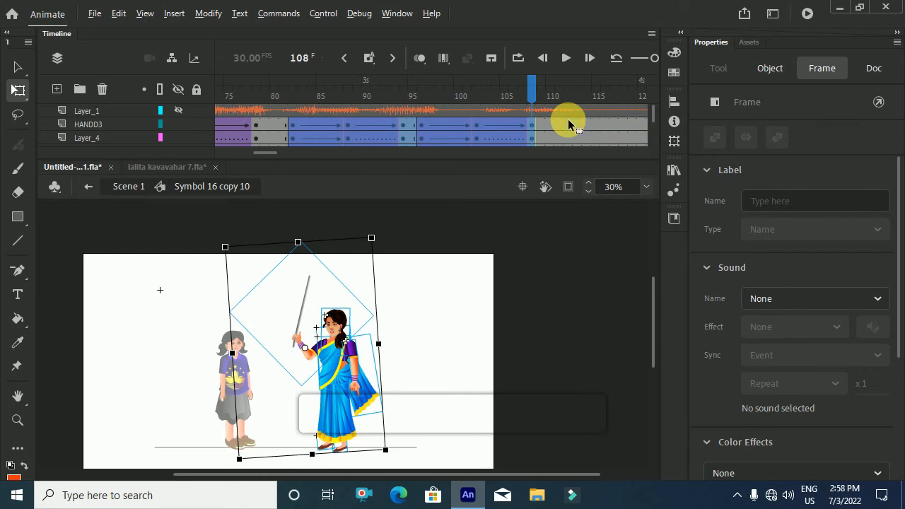
pyautogui.moveTo(569, 120); pyautogui.dragTo(569, 122)
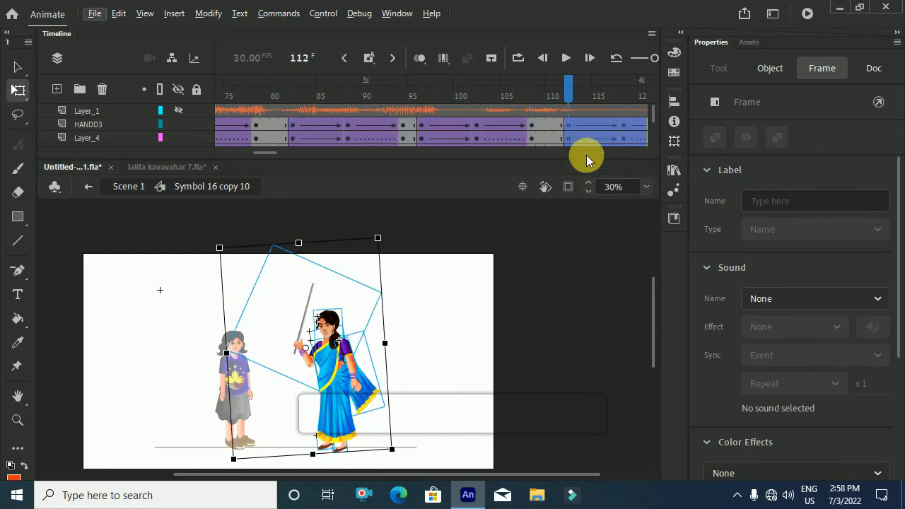
# - Play back the animation, including from frame 13, to check the timing of the repeated stick strikes
pyautogui.moveTo(277, 154); pyautogui.dragTo(254, 151)
pyautogui.click(266, 96)
pyautogui.press('Return')
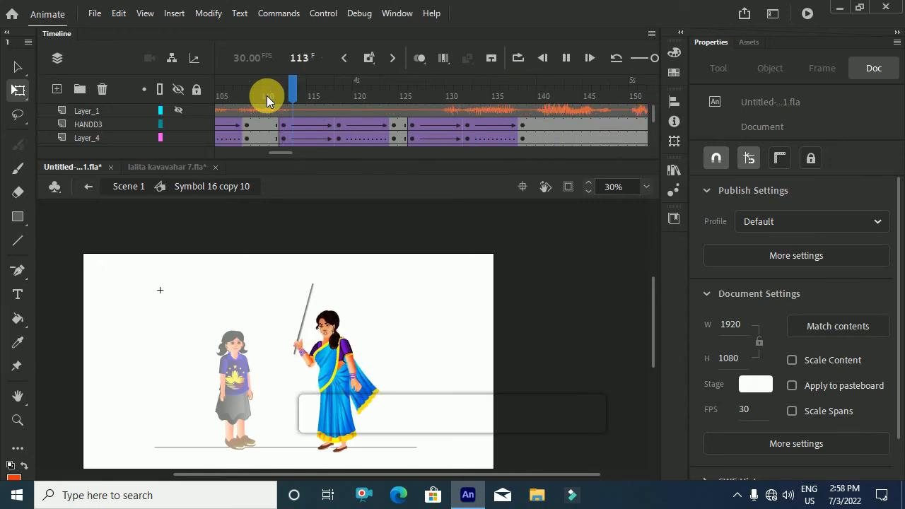
pyautogui.press('Return')
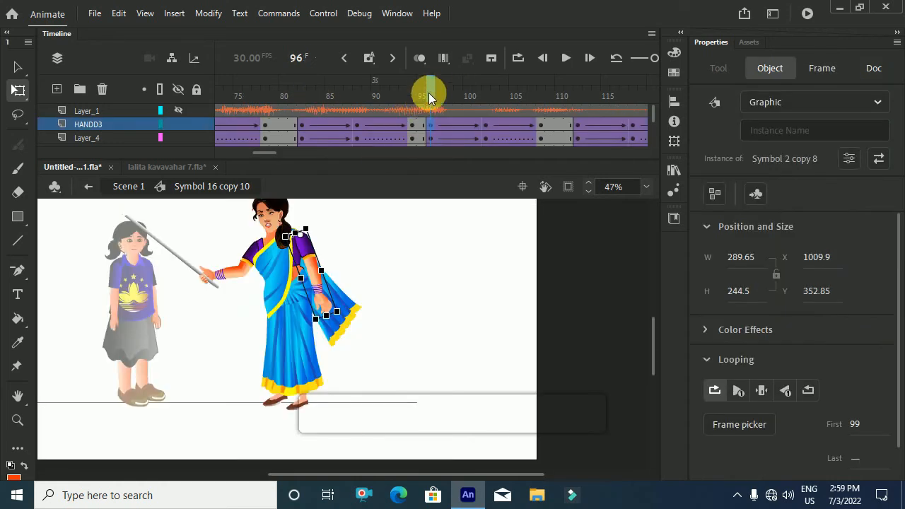
pyautogui.moveTo(429, 93); pyautogui.dragTo(154, 148)
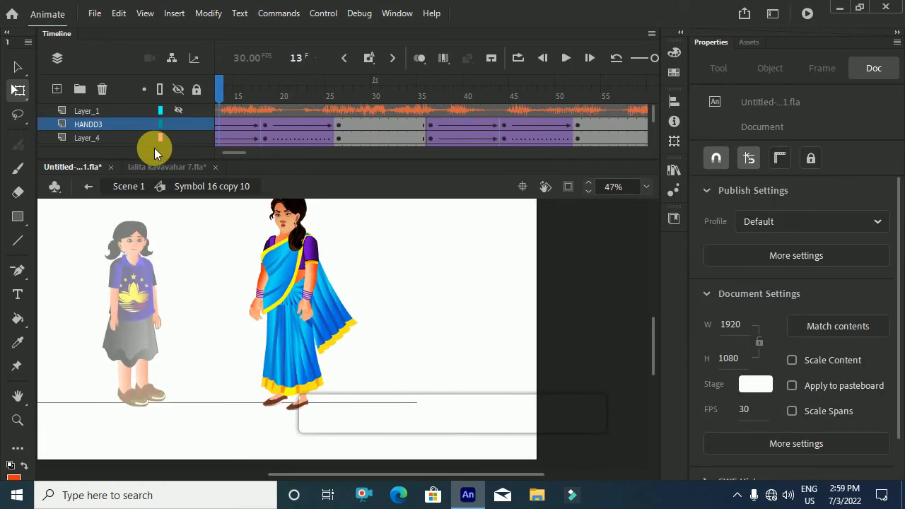
pyautogui.press('Return')
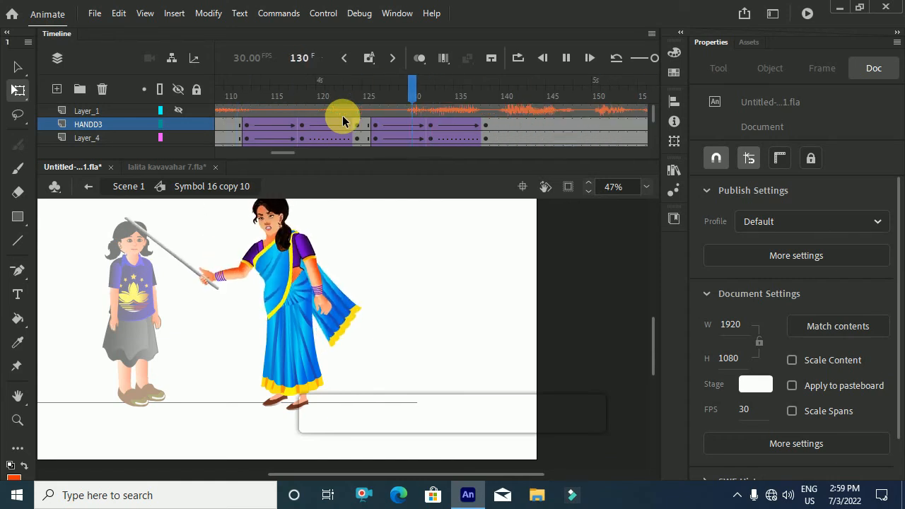
pyautogui.press('Return')
pyautogui.moveTo(292, 154); pyautogui.dragTo(256, 168)
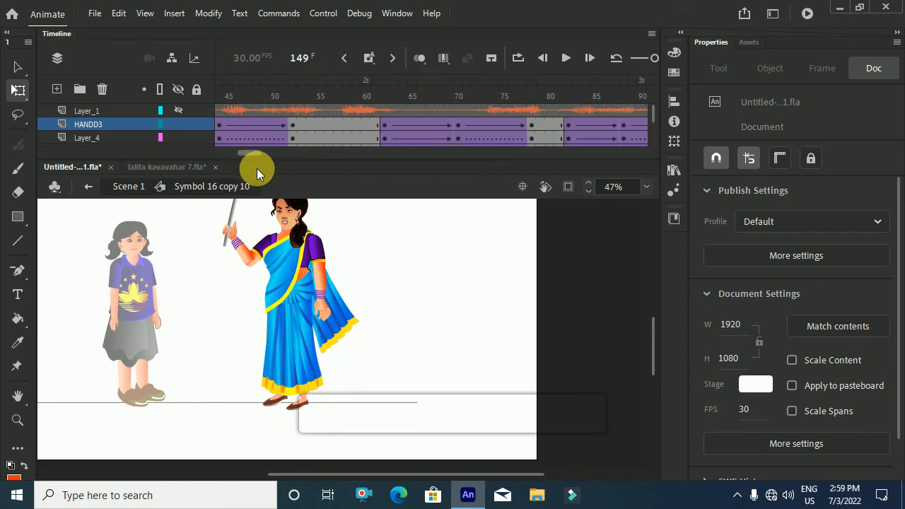
pyautogui.click(369, 99)
pyautogui.press('Return')
pyautogui.moveTo(383, 127); pyautogui.dragTo(259, 312)
pyautogui.scroll(10, 228, 129)
pyautogui.moveTo(222, 123); pyautogui.dragTo(395, 124)
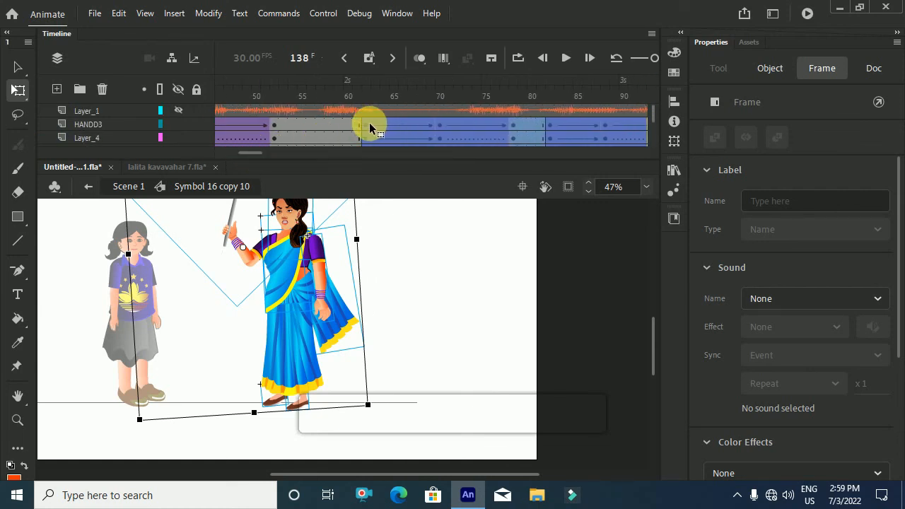
pyautogui.click(369, 125)
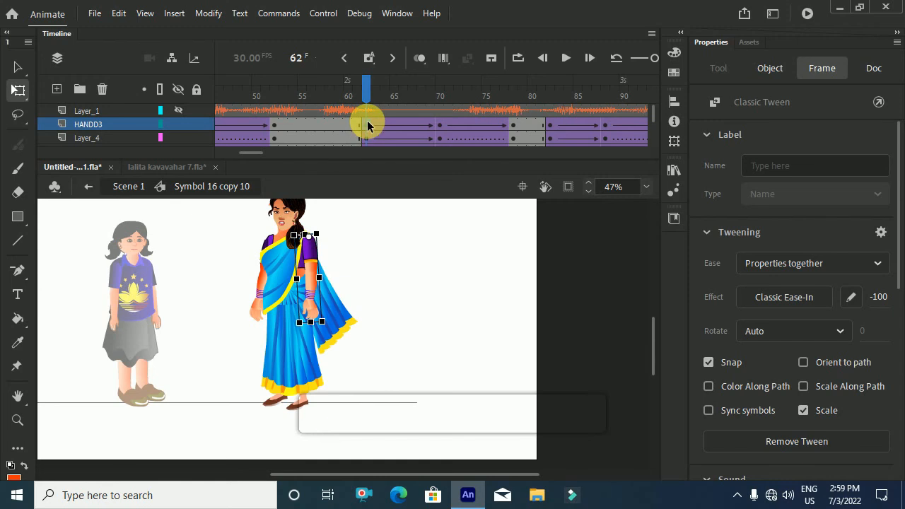
pyautogui.press('Return')
pyautogui.press('Return')
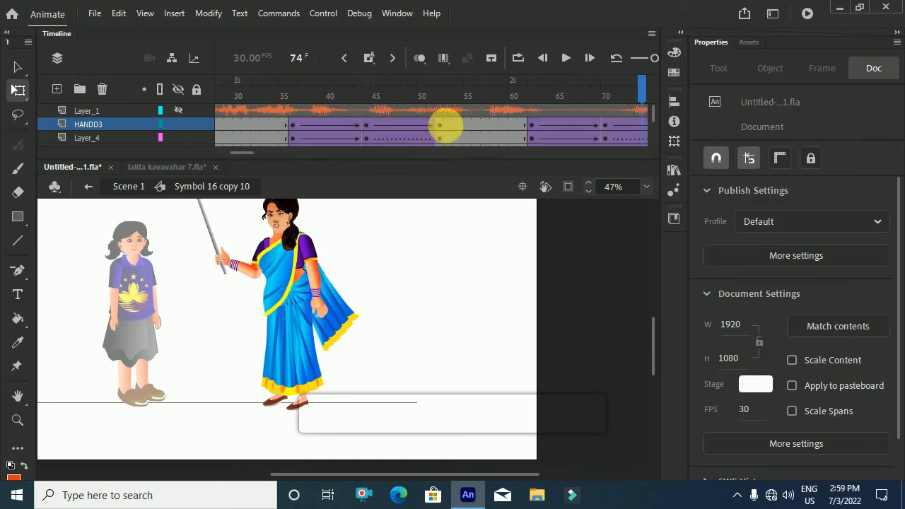
pyautogui.hotkey('ctrl', 'z')
pyautogui.hotkey('ctrl', 'z')
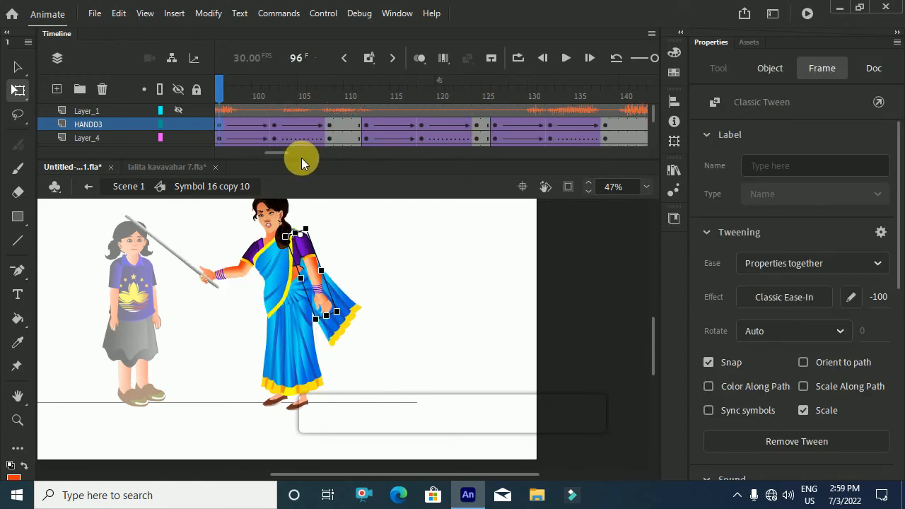
pyautogui.hotkey('ctrl', 'z')
# - Try to duplicate frames 62–138 of all the woman's layers starting at frame 141
pyautogui.moveTo(277, 152); pyautogui.dragTo(254, 156)
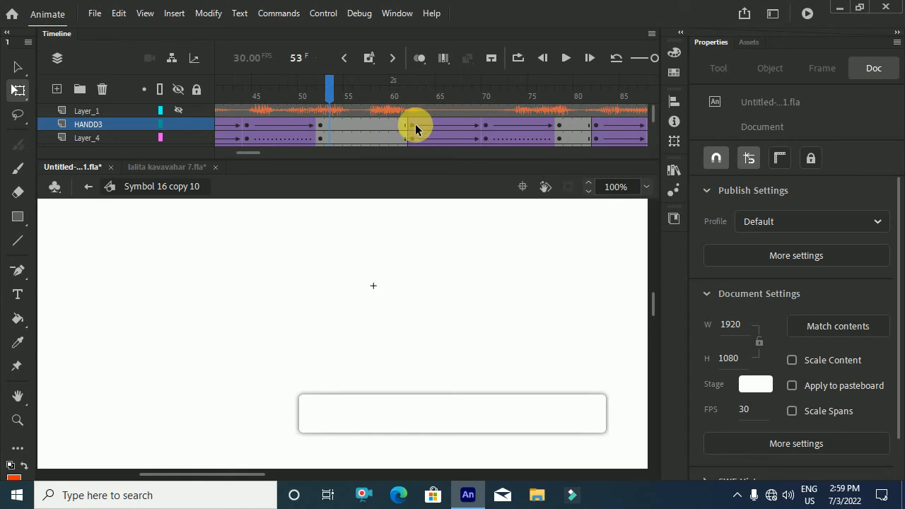
pyautogui.moveTo(415, 124); pyautogui.dragTo(515, 282)
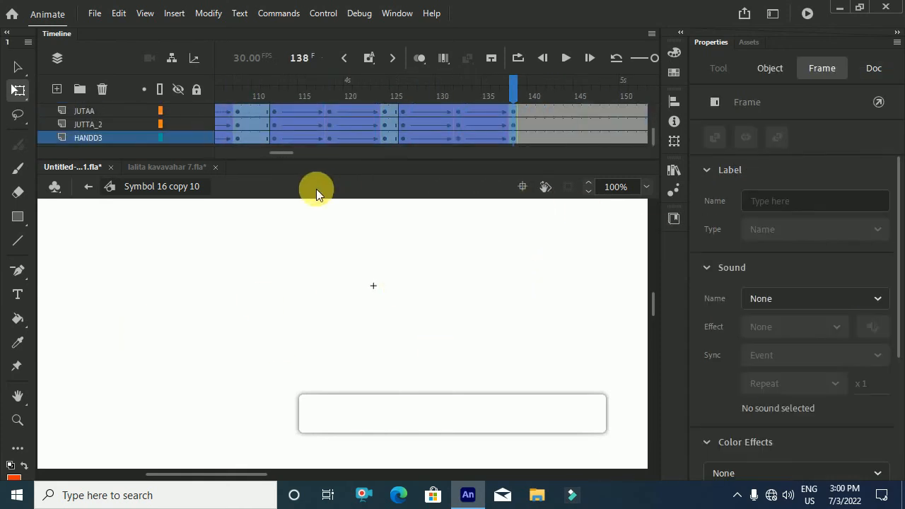
pyautogui.moveTo(286, 150); pyautogui.dragTo(254, 157)
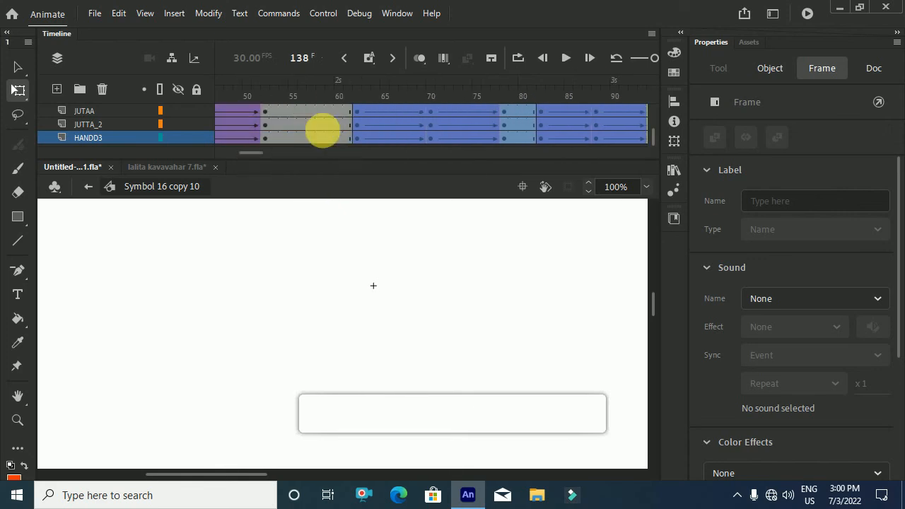
pyautogui.scroll(1, 328, 129)
pyautogui.scroll(2, 328, 127)
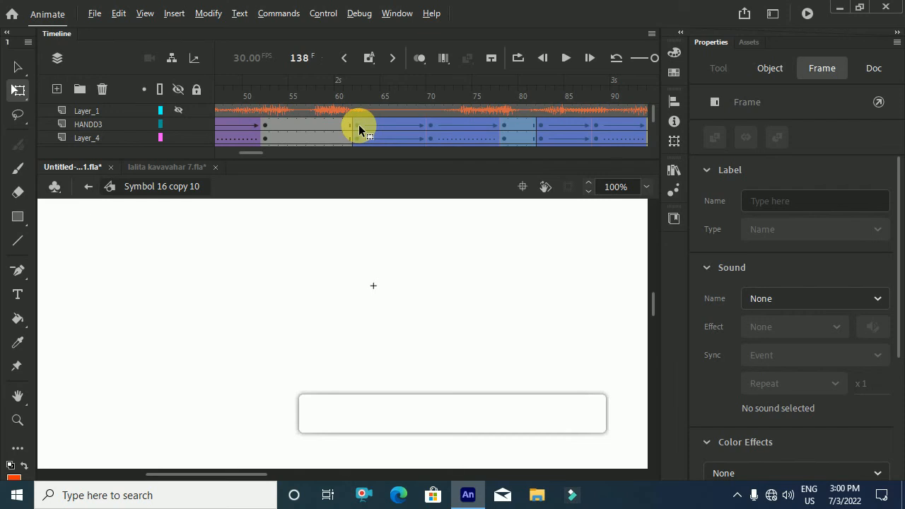
pyautogui.moveTo(358, 125); pyautogui.dragTo(314, 130)
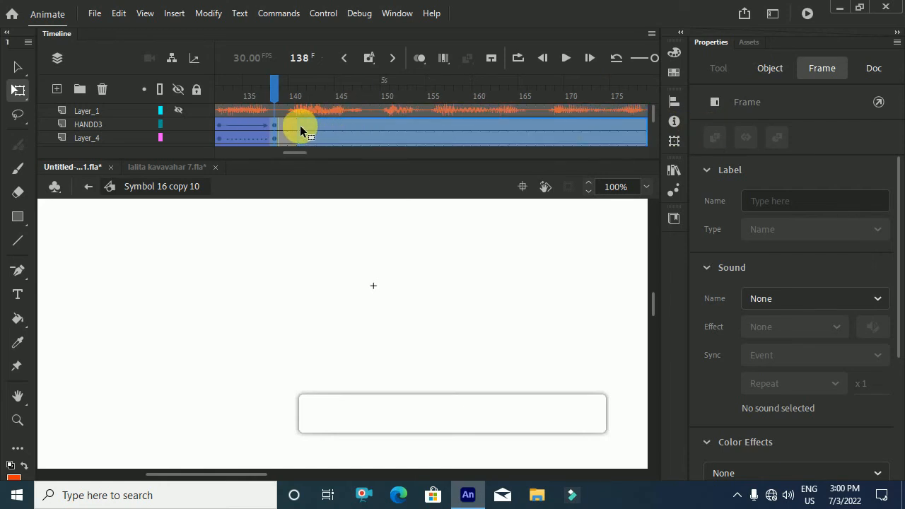
pyautogui.moveTo(301, 126); pyautogui.dragTo(305, 127)
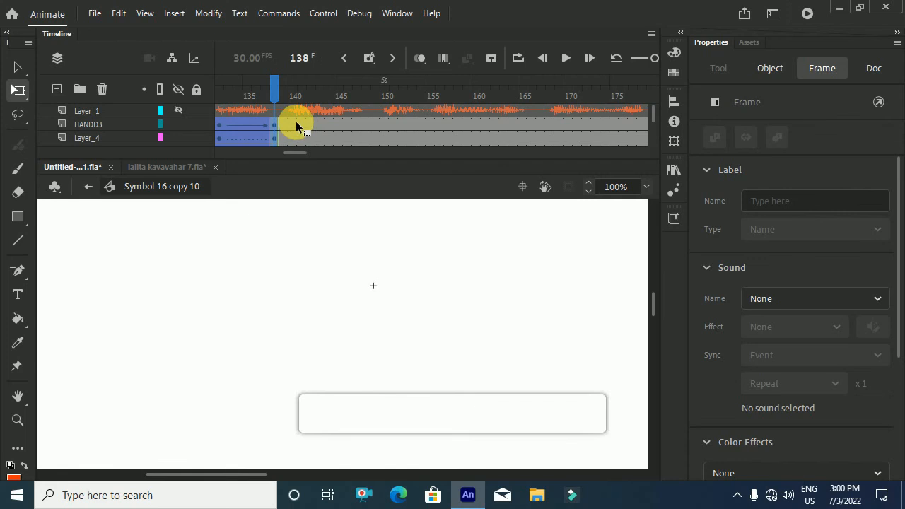
pyautogui.click(302, 125)
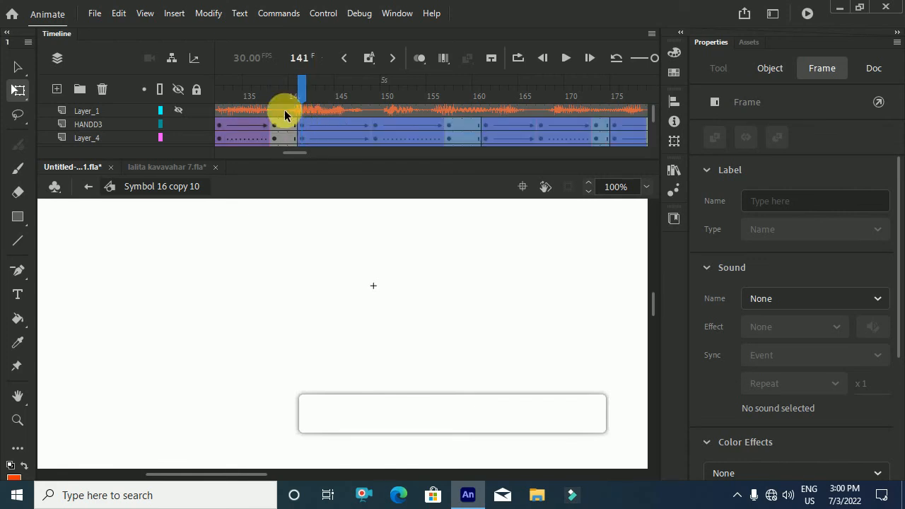
# - Play the animation from frame 9 and inspect the strike pose at frame 96
pyautogui.click(288, 83)
pyautogui.moveTo(284, 90); pyautogui.dragTo(9, 133)
pyautogui.click(292, 94)
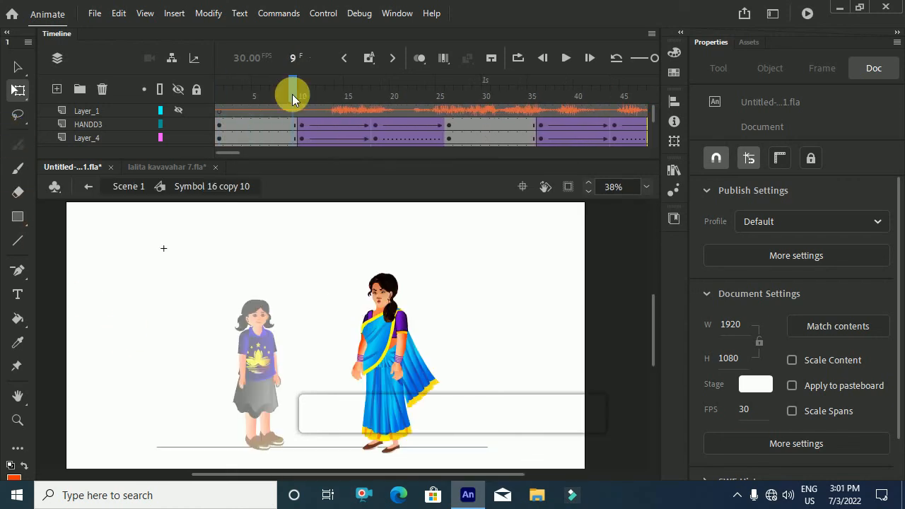
pyautogui.press('Return')
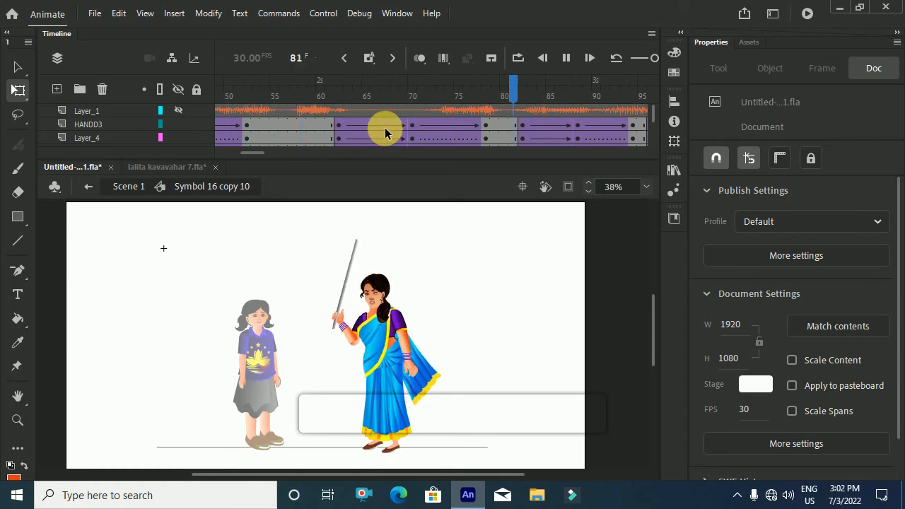
pyautogui.press('Return')
pyautogui.moveTo(289, 155); pyautogui.dragTo(282, 155)
pyautogui.click(318, 102)
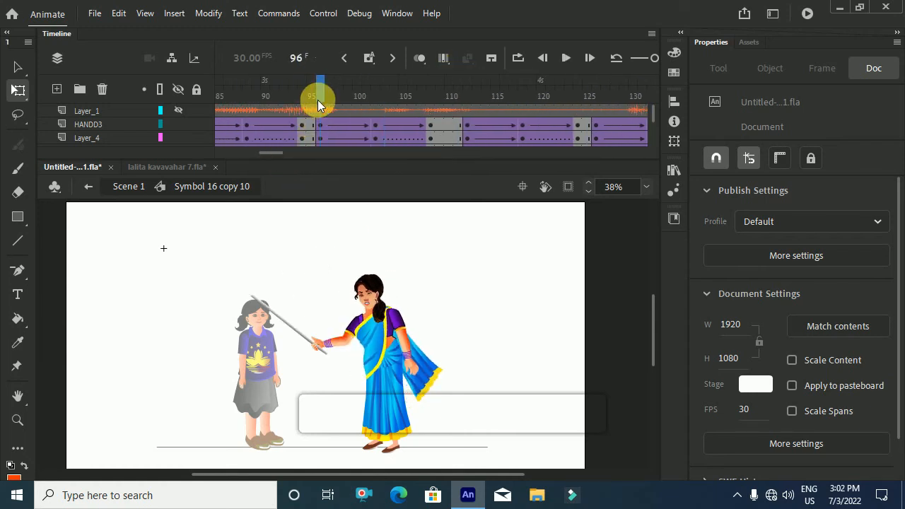
# - Select frames 82–138 across all the woman's layers and duplicate them starting at frame 140
pyautogui.click(281, 111)
pyautogui.click(229, 111)
pyautogui.moveTo(276, 153); pyautogui.dragTo(261, 154)
pyautogui.moveTo(348, 100); pyautogui.dragTo(348, 127)
pyautogui.moveTo(354, 161); pyautogui.dragTo(266, 211)
pyautogui.scroll(5, 249, 123)
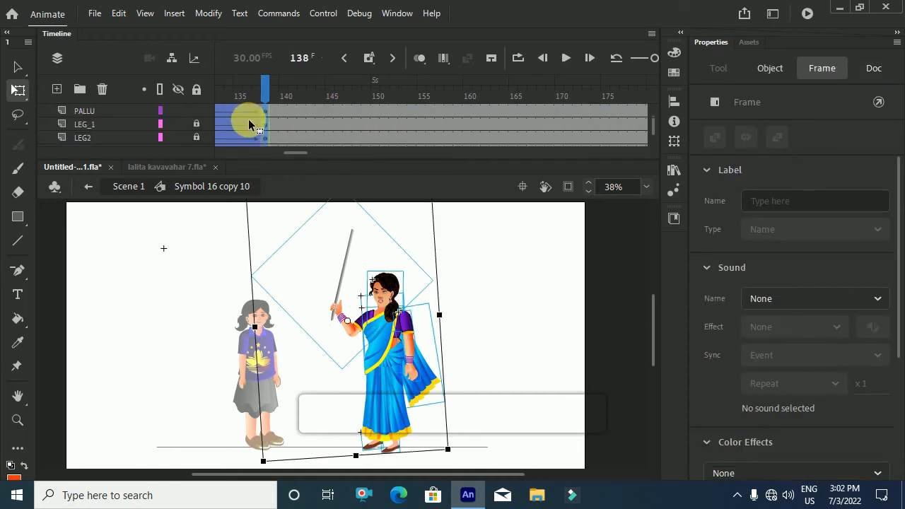
pyautogui.moveTo(287, 153); pyautogui.dragTo(250, 153)
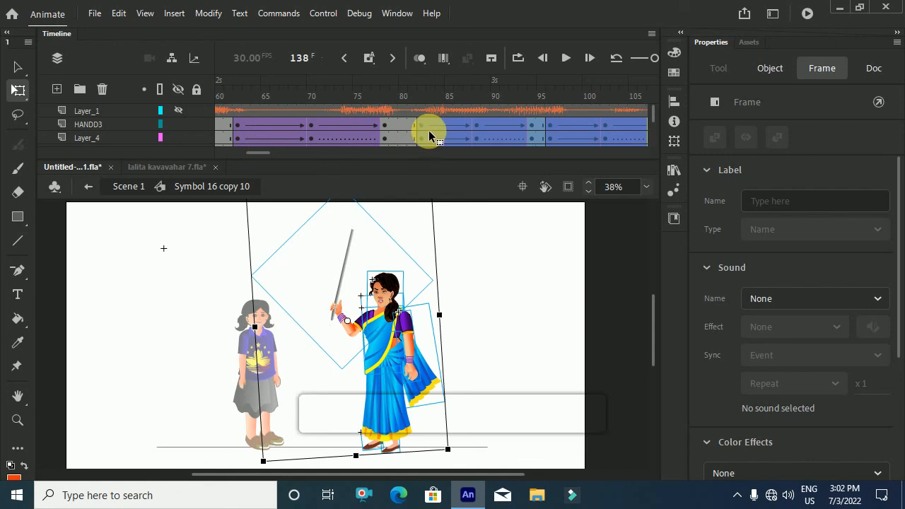
pyautogui.moveTo(433, 127); pyautogui.dragTo(514, 113)
pyautogui.moveTo(507, 102); pyautogui.dragTo(506, 120)
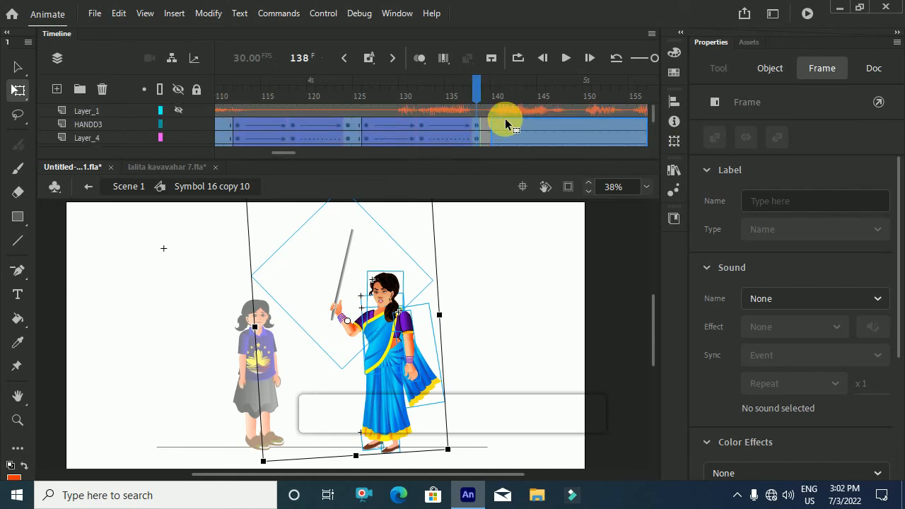
pyautogui.hotkey('shift', 'F5')
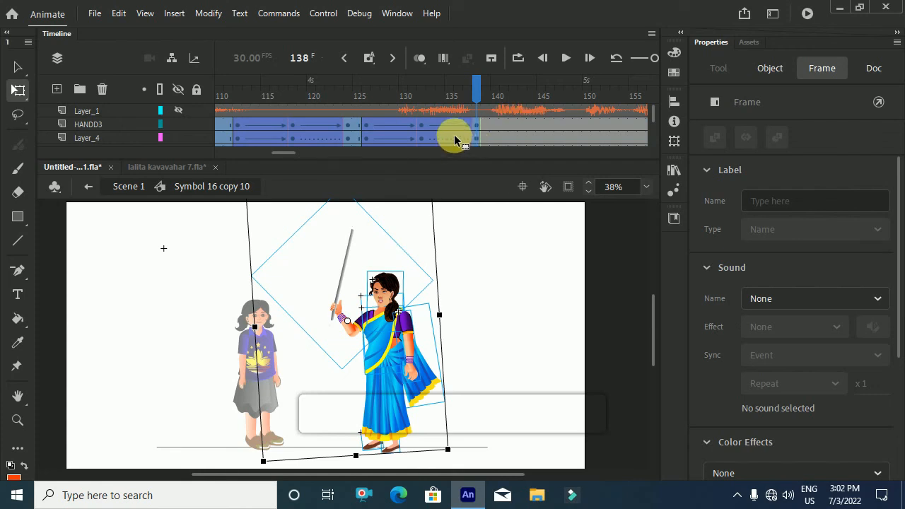
pyautogui.hotkey('ctrl', 'z')
pyautogui.moveTo(286, 151)
pyautogui.mouseDown()
pyautogui.moveTo(269, 150)
pyautogui.moveTo(307, 161)
pyautogui.moveTo(294, 163)
pyautogui.mouseUp()
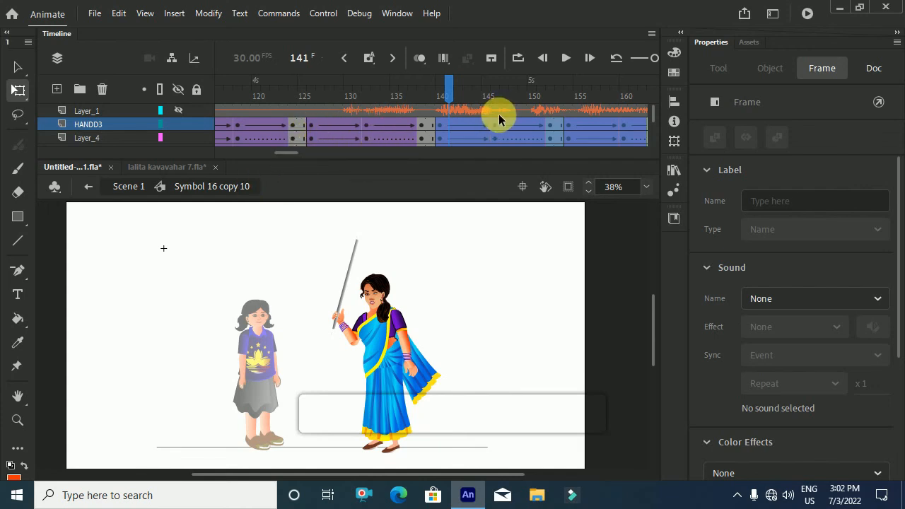
# - Play back the repeated strikes and scrub frames 95–108 at closer zoom to examine the woman's poses
pyautogui.moveTo(445, 93); pyautogui.dragTo(255, 126)
pyautogui.press('Return')
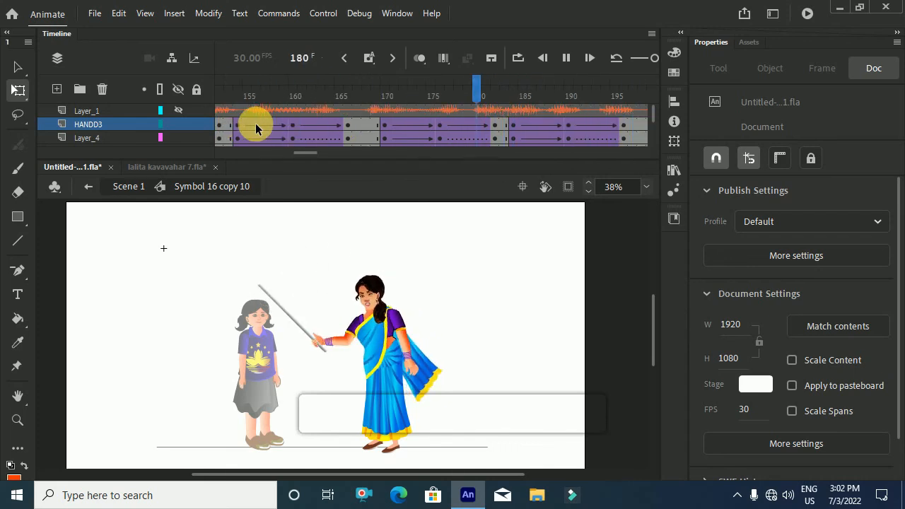
pyautogui.press('Return')
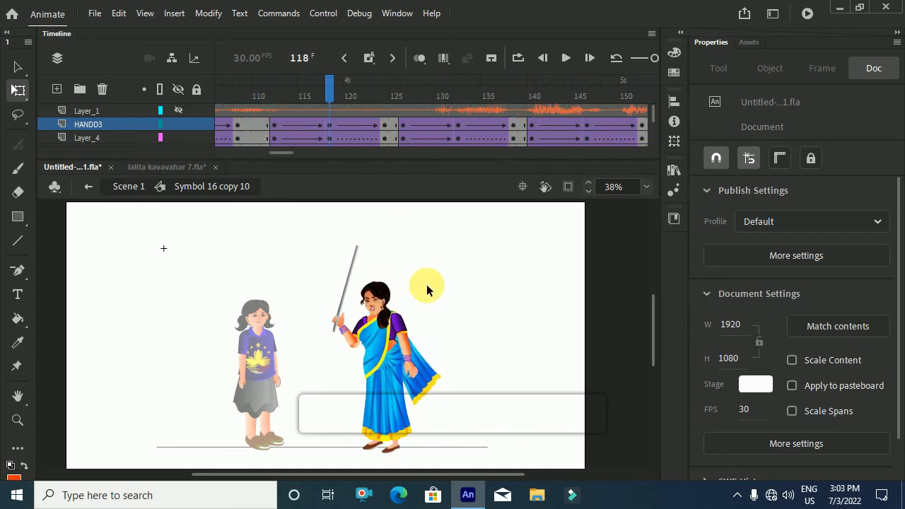
pyautogui.moveTo(330, 95); pyautogui.dragTo(265, 150)
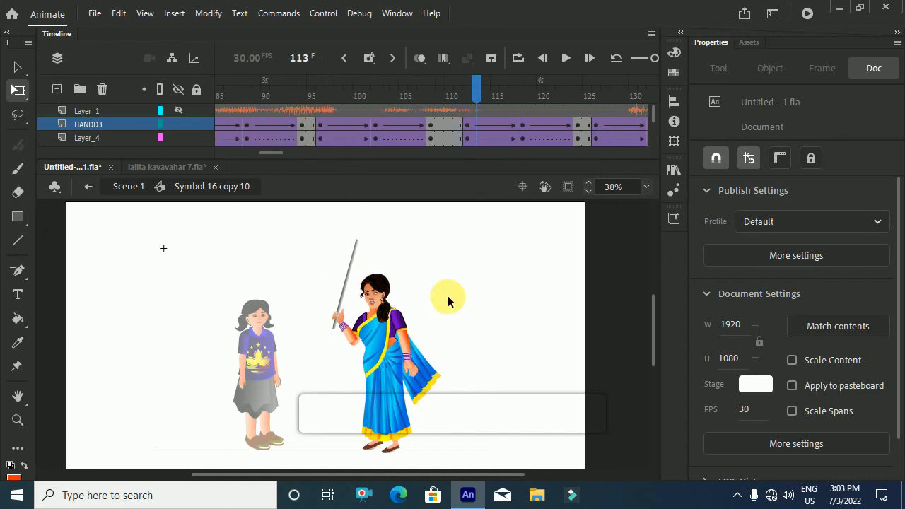
pyautogui.scroll(2, 409, 353)
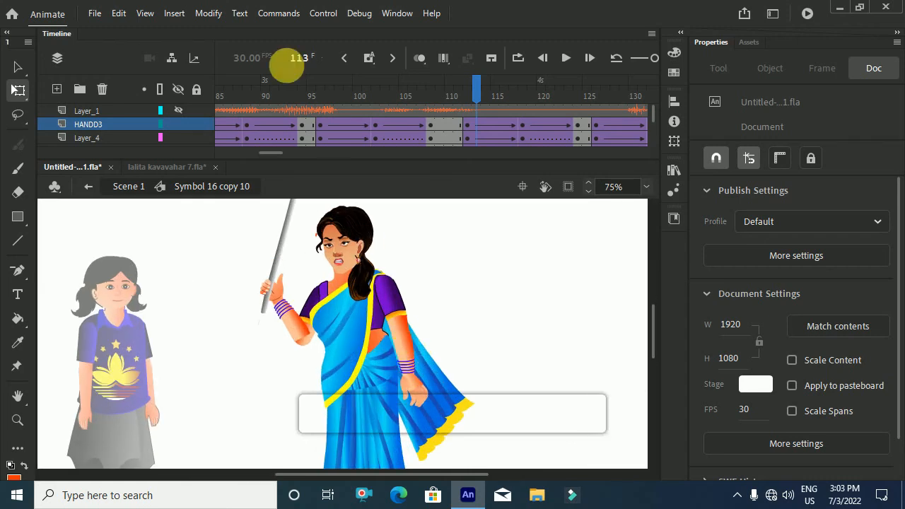
pyautogui.click(309, 89)
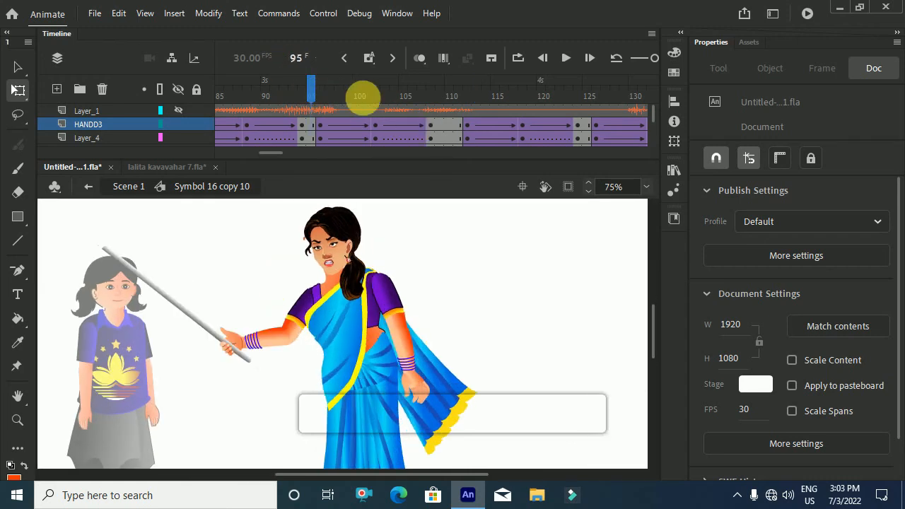
pyautogui.moveTo(309, 88); pyautogui.dragTo(418, 203)
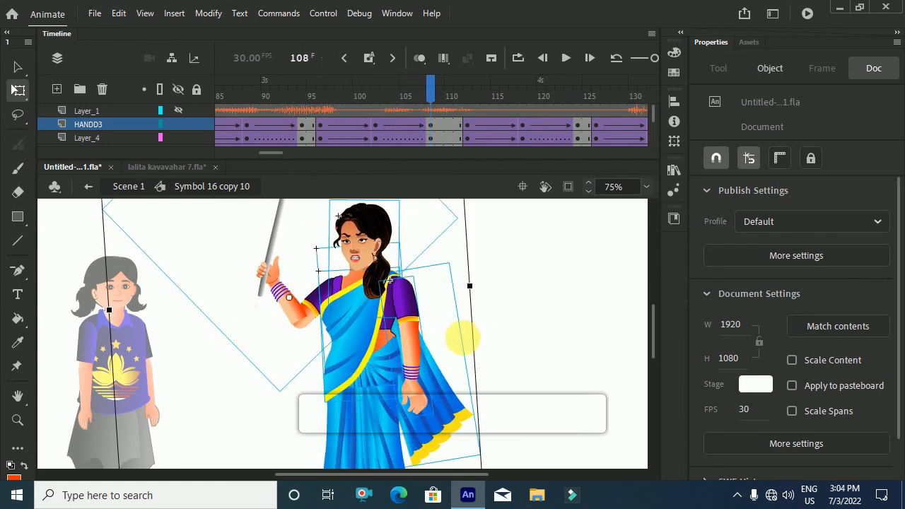
# - At frame 94, rotate the woman's lowered arm slightly outward, away from her body
pyautogui.moveTo(274, 158); pyautogui.dragTo(265, 154)
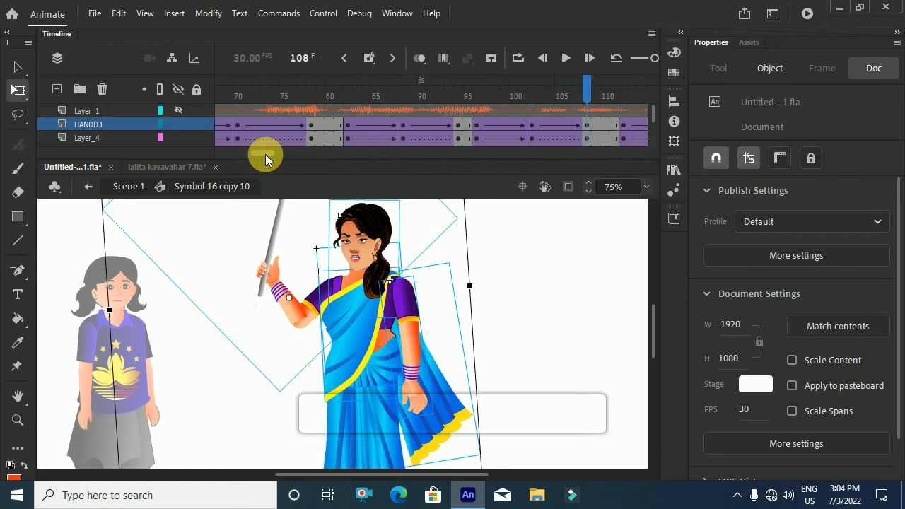
pyautogui.moveTo(300, 102); pyautogui.dragTo(461, 205)
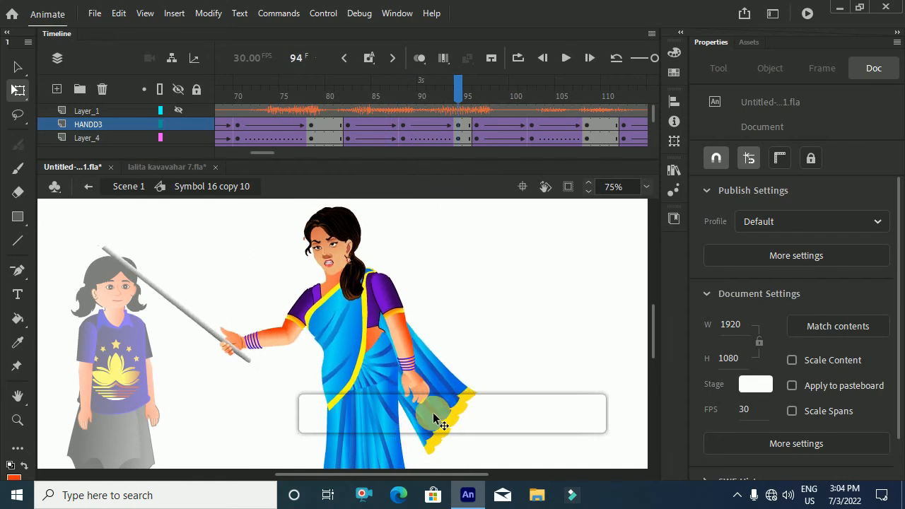
pyautogui.click(428, 391)
pyautogui.moveTo(345, 95); pyautogui.dragTo(458, 144)
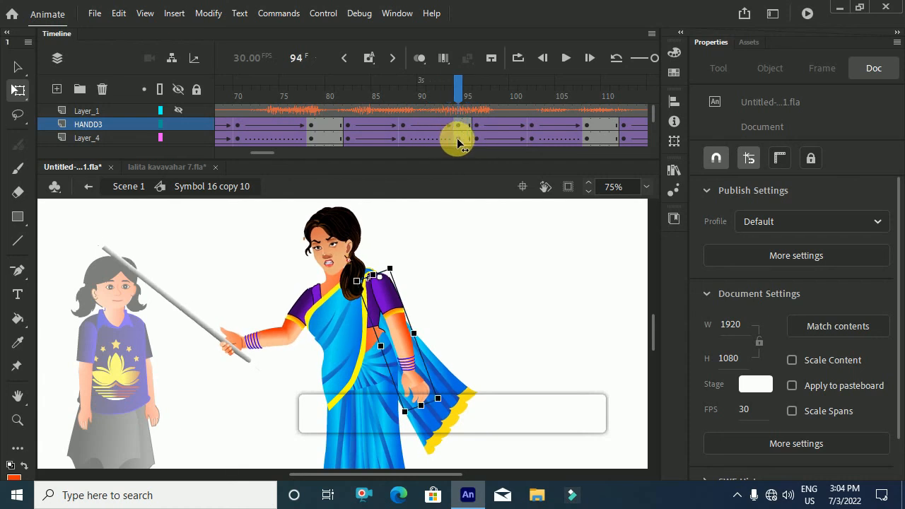
pyautogui.click(451, 411)
pyautogui.moveTo(446, 409); pyautogui.dragTo(457, 410)
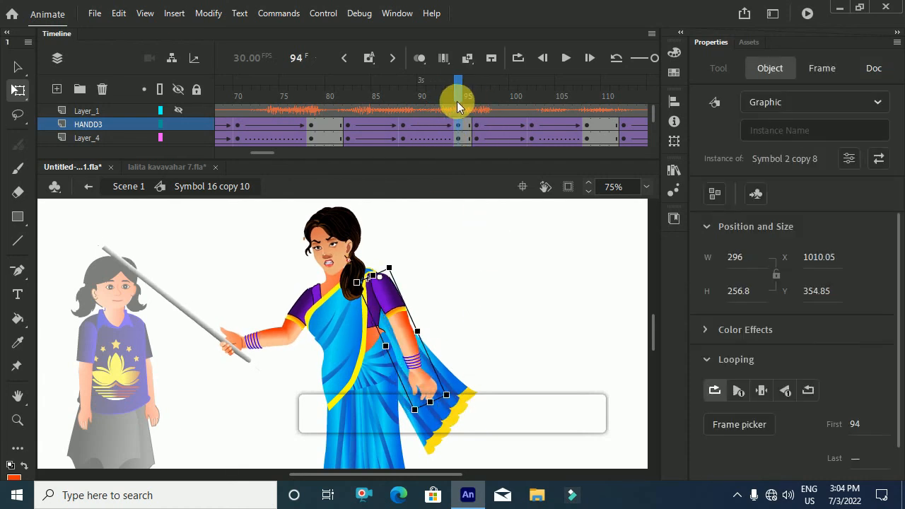
# - Rotate the woman's lowered arm outward at the keyframes on frames 96 and 102 as well
pyautogui.click(476, 95)
pyautogui.click(429, 397)
pyautogui.moveTo(435, 399); pyautogui.dragTo(454, 403)
pyautogui.click(532, 98)
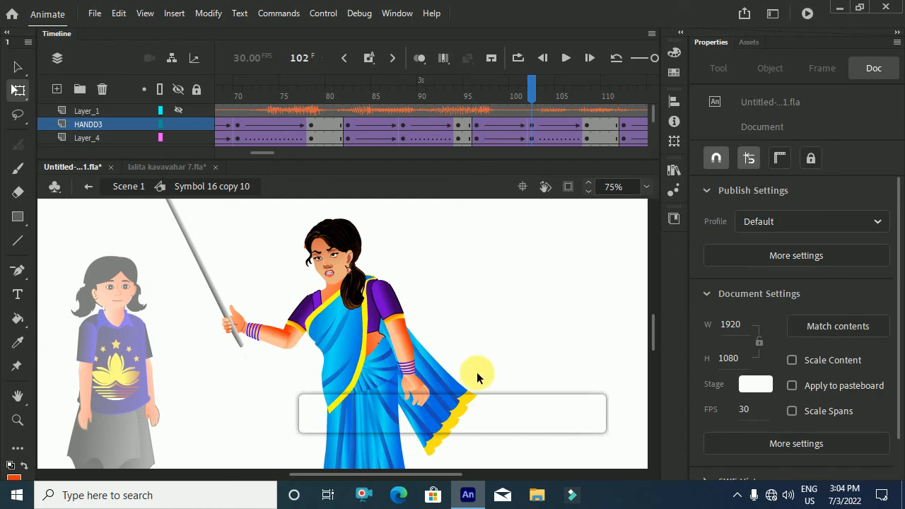
pyautogui.click(435, 397)
pyautogui.moveTo(445, 418); pyautogui.dragTo(463, 408)
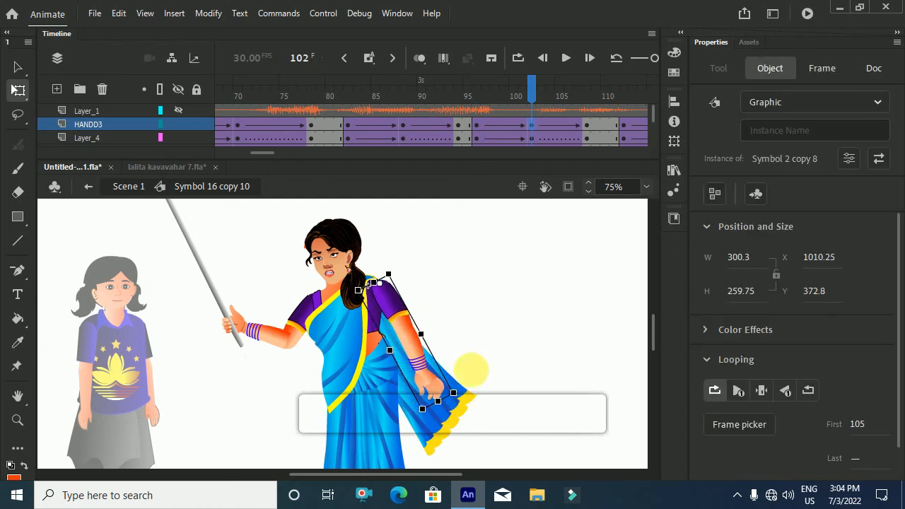
# - At frame 108, rotate the woman's lowered arm inward, closer to her sari
pyautogui.moveTo(478, 91); pyautogui.dragTo(589, 154)
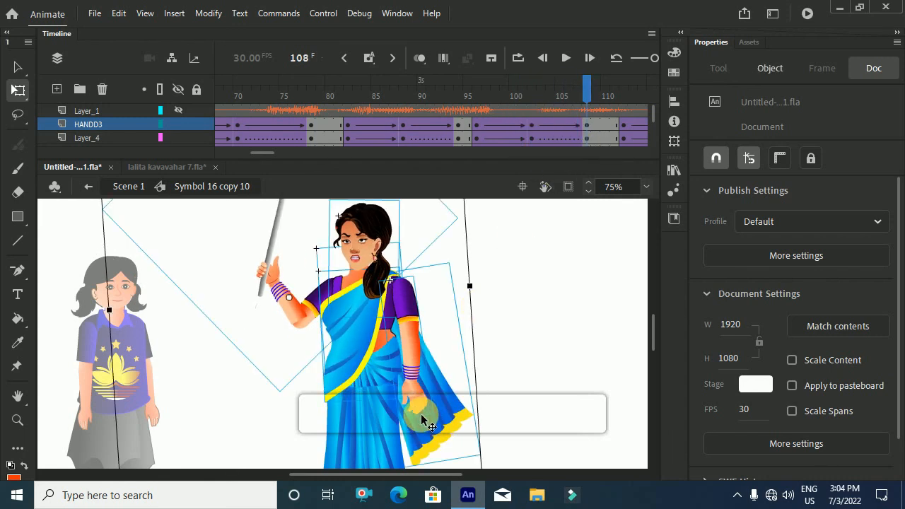
pyautogui.click(424, 411)
pyautogui.moveTo(395, 397); pyautogui.dragTo(398, 397)
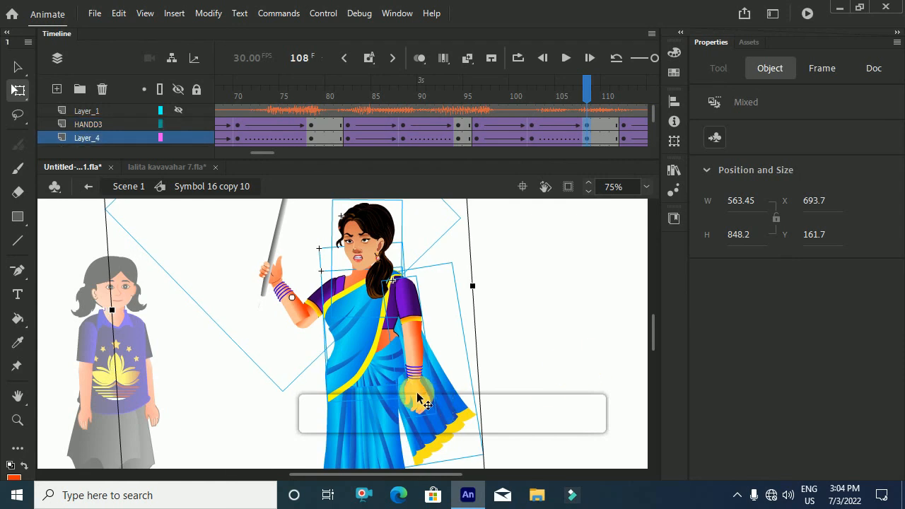
pyautogui.click(565, 341)
pyautogui.click(409, 396)
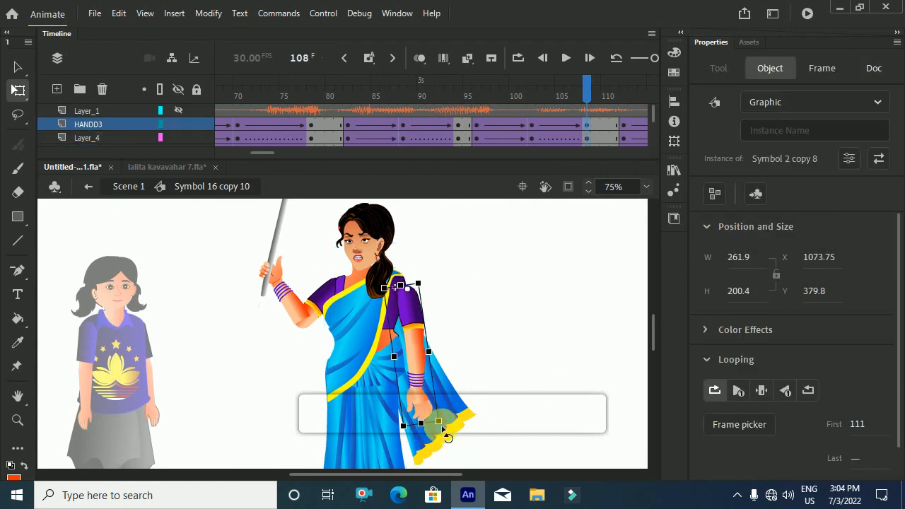
pyautogui.moveTo(444, 428); pyautogui.dragTo(414, 425)
# - Play back the animation and scrub frames 82–94 to check the lowered arm's swing and the sari's loose end
pyautogui.moveTo(341, 97); pyautogui.dragTo(206, 158)
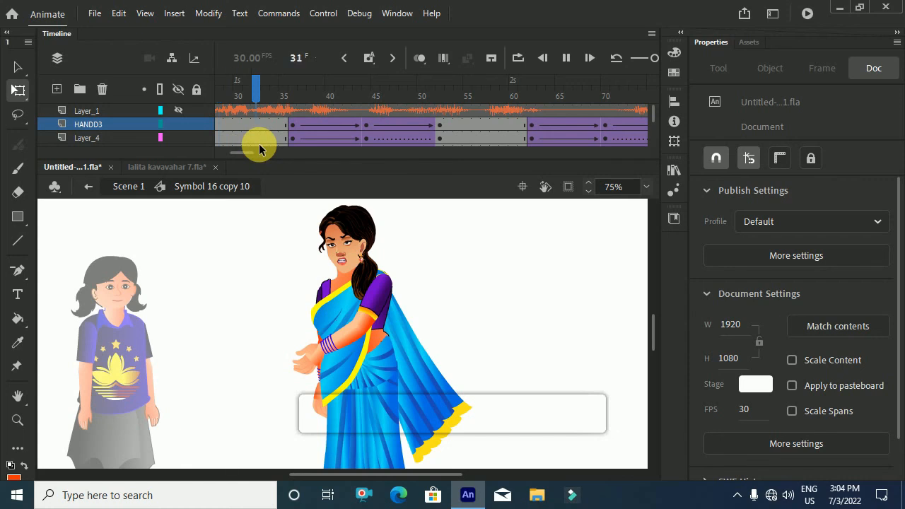
pyautogui.press('Return')
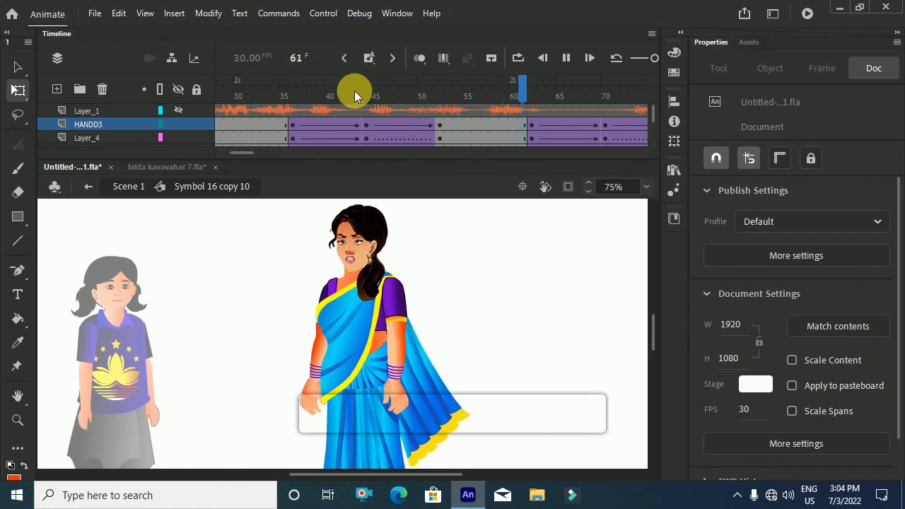
pyautogui.press('Return')
pyautogui.click(278, 91)
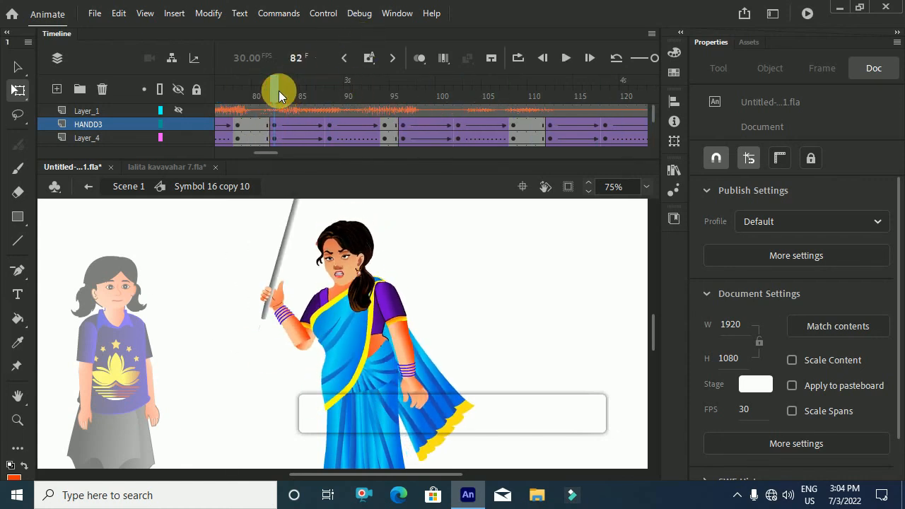
pyautogui.moveTo(274, 93); pyautogui.dragTo(384, 126)
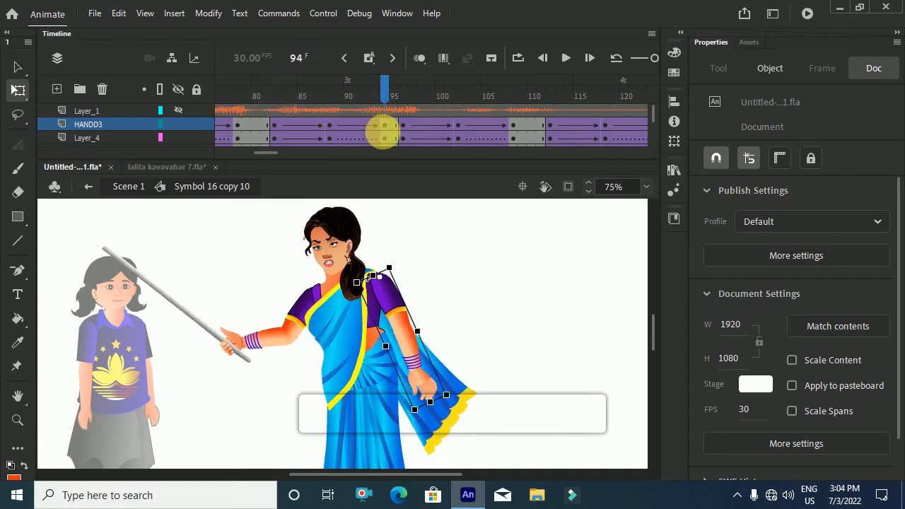
pyautogui.click(455, 455)
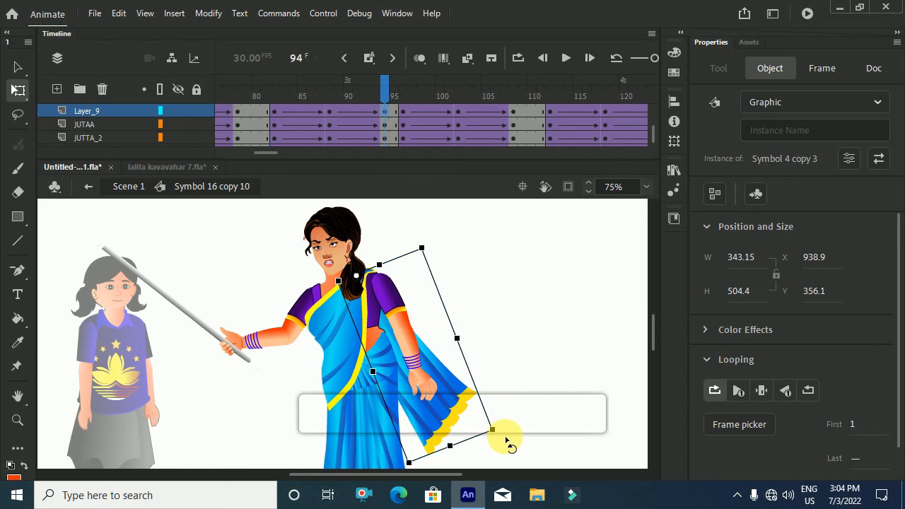
pyautogui.press('Return')
pyautogui.press('Return')
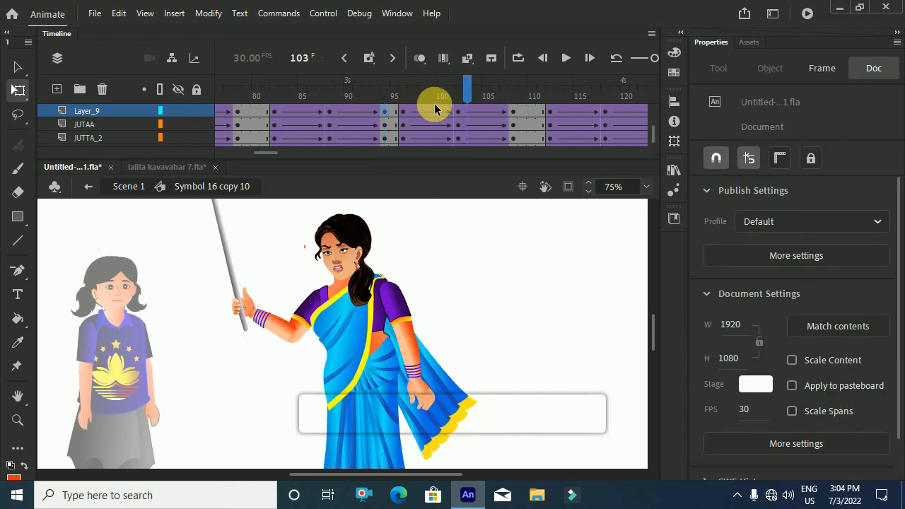
# - At frame 108, rotate the sari's loose hanging end inward so it falls closer to the woman's legs
pyautogui.moveTo(460, 95); pyautogui.dragTo(513, 94)
pyautogui.click(444, 447)
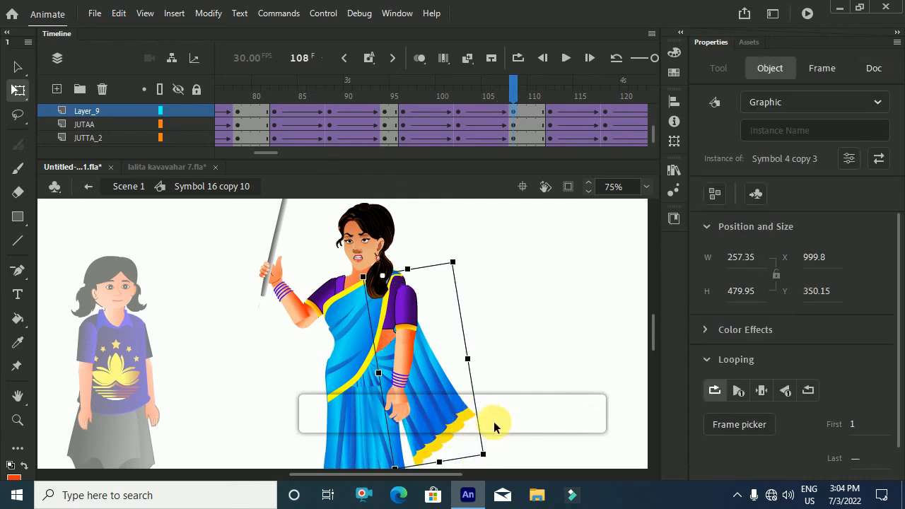
pyautogui.scroll(-3, 493, 425)
pyautogui.moveTo(492, 384); pyautogui.dragTo(466, 403)
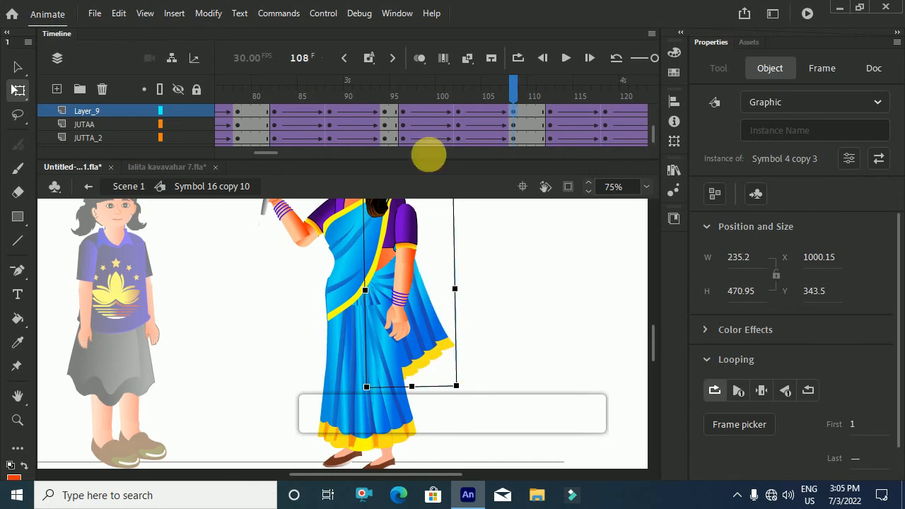
# - Play back the animation from frame 82 and again from about frame 98 to check the arm and sari movement
pyautogui.moveTo(288, 96); pyautogui.dragTo(273, 92)
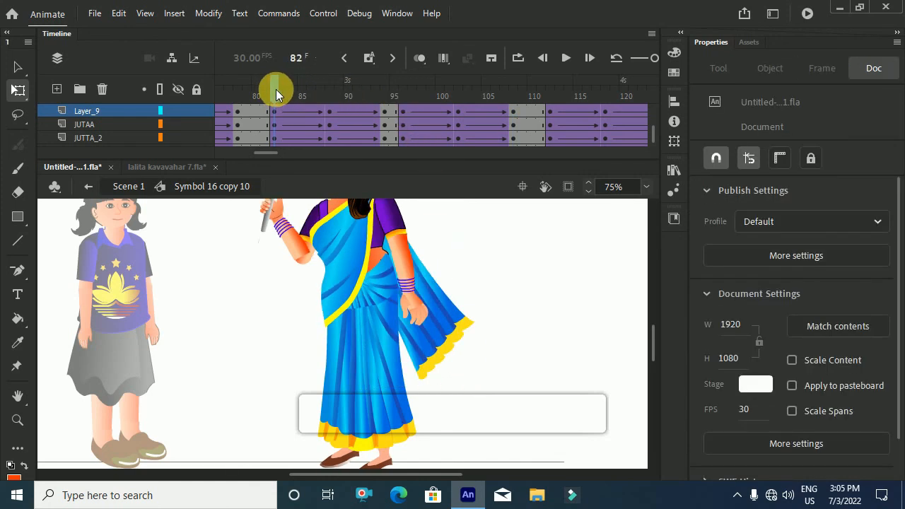
pyautogui.press('Return')
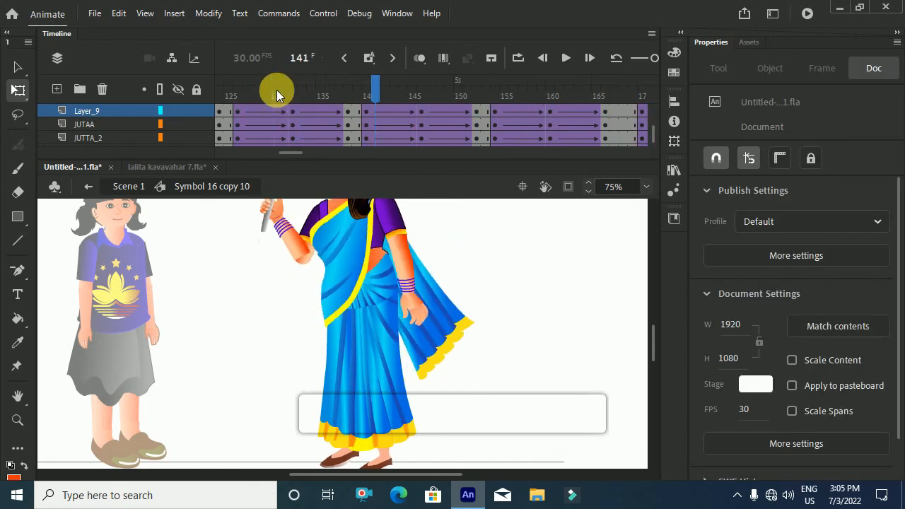
pyautogui.moveTo(299, 157); pyautogui.dragTo(248, 168)
pyautogui.click(352, 101)
pyautogui.press('Return')
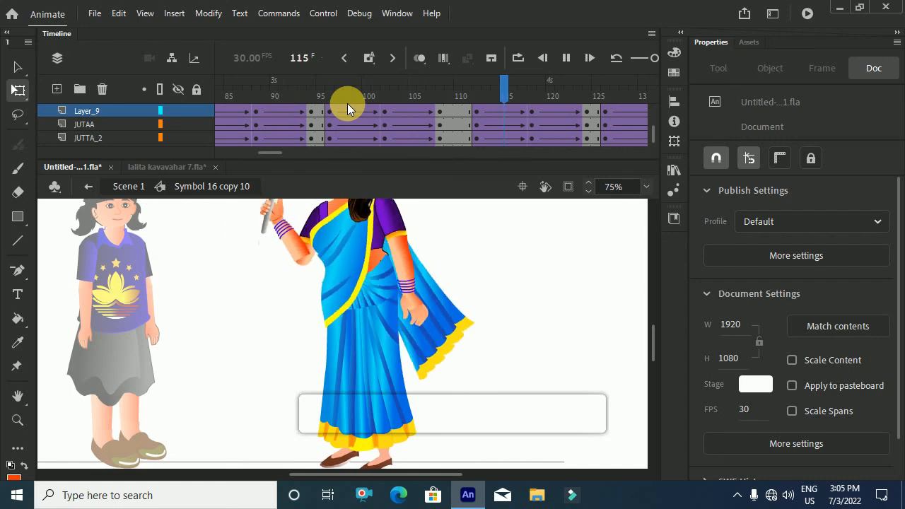
pyautogui.press('Return')
# - Clear the duplicated strike keyframes that follow frame 108 on all the woman's layers
pyautogui.moveTo(337, 95); pyautogui.dragTo(440, 127)
pyautogui.scroll(3, 461, 116)
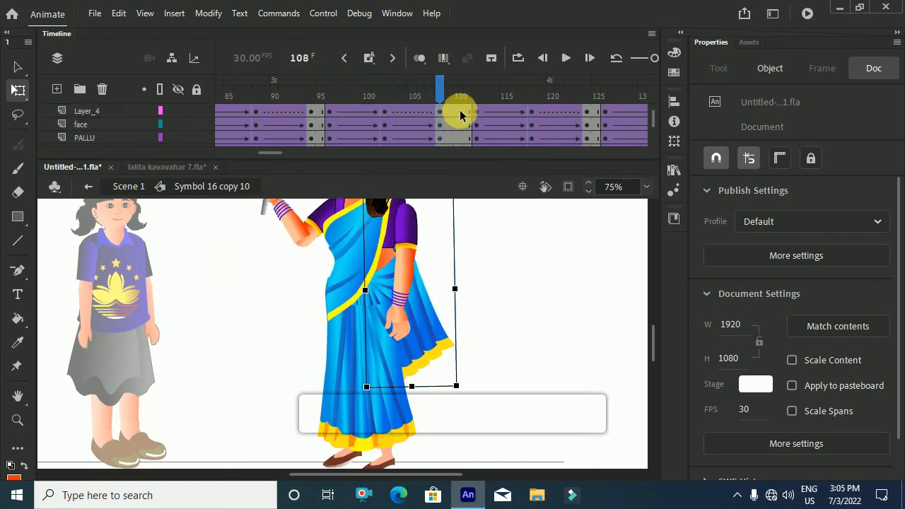
pyautogui.moveTo(274, 154); pyautogui.dragTo(280, 155)
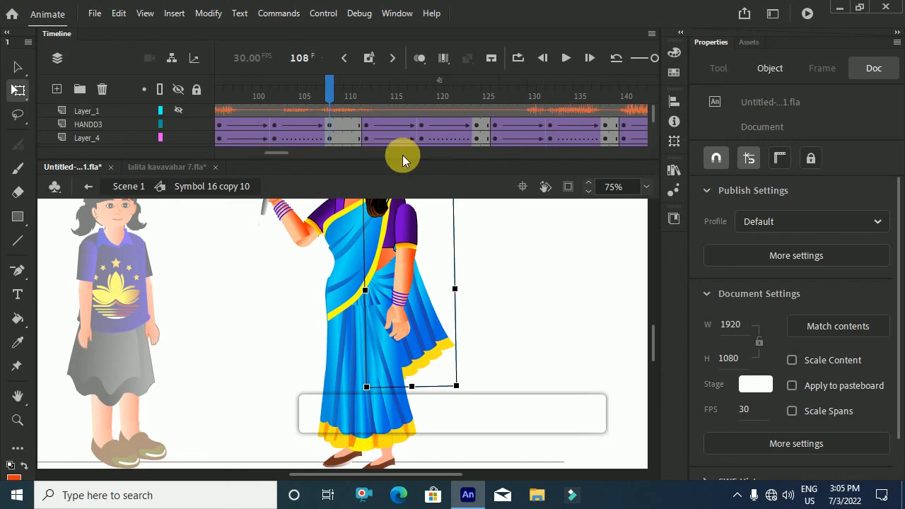
pyautogui.moveTo(378, 136); pyautogui.dragTo(278, 142)
pyautogui.rightClick(278, 140)
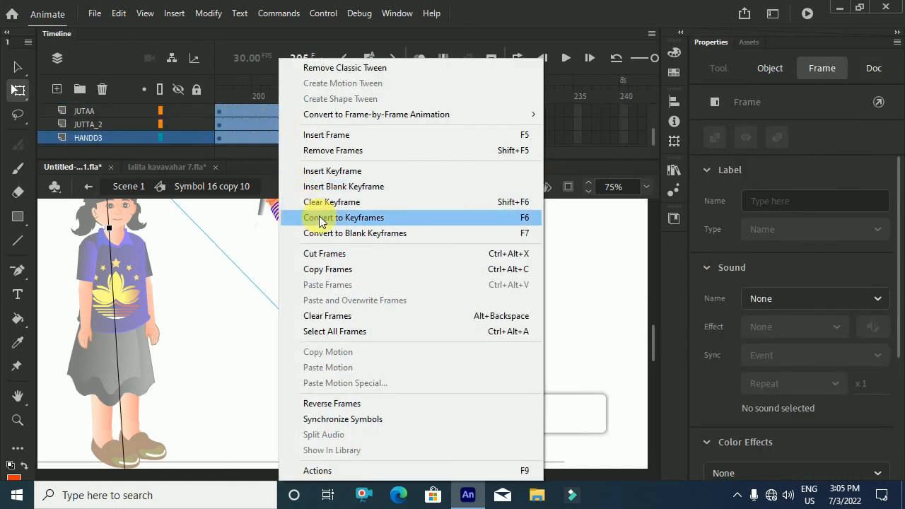
pyautogui.click(312, 202)
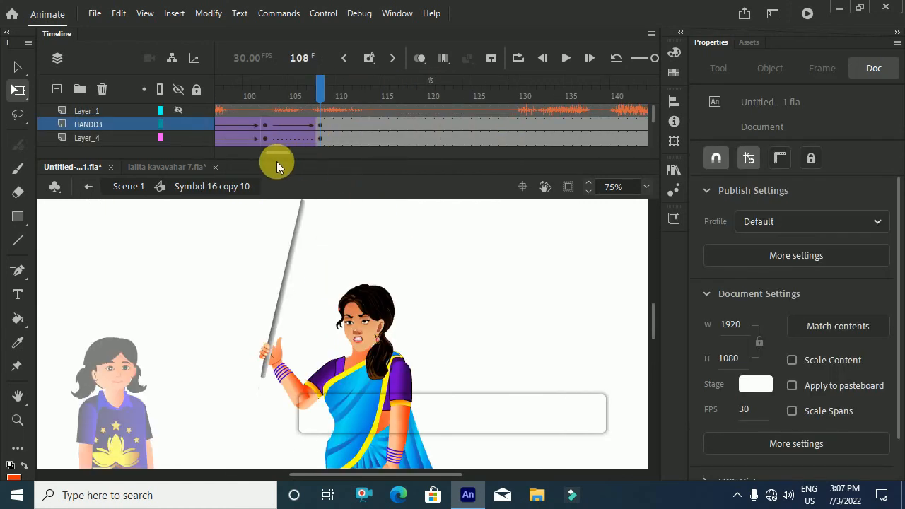
# - Check the strike cycle between frames 82 and 108, then copy those frames on all the woman's layers and paste them at frame 110
pyautogui.moveTo(276, 160)
pyautogui.mouseDown()
pyautogui.moveTo(309, 153)
pyautogui.moveTo(271, 159)
pyautogui.mouseUp()
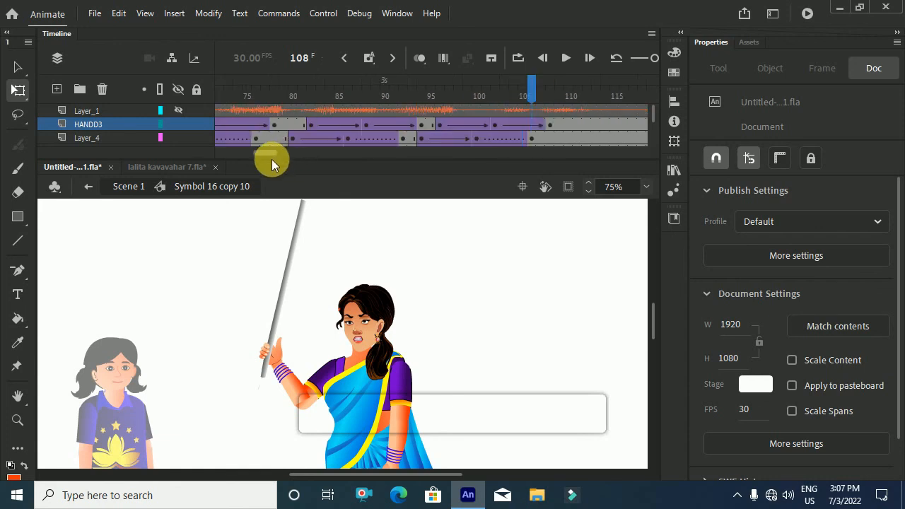
pyautogui.click(341, 94)
pyautogui.moveTo(341, 92); pyautogui.dragTo(505, 138)
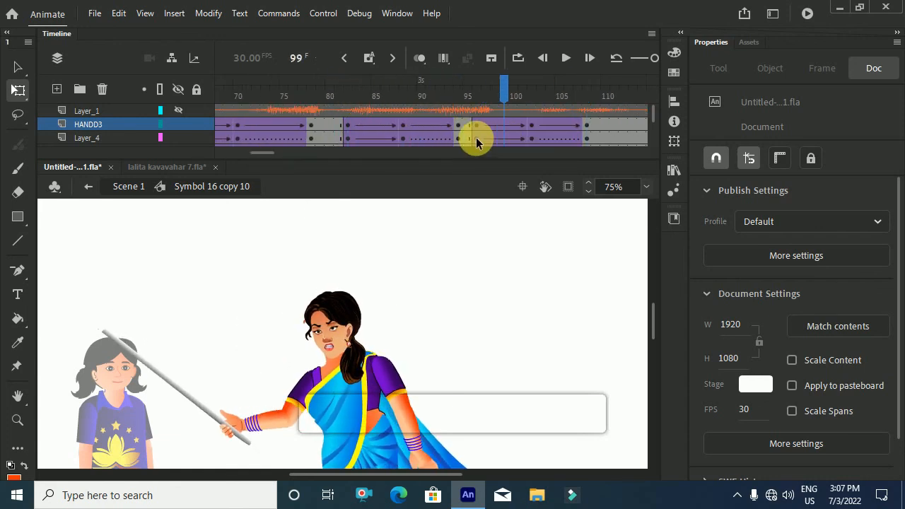
pyautogui.moveTo(505, 86); pyautogui.dragTo(587, 106)
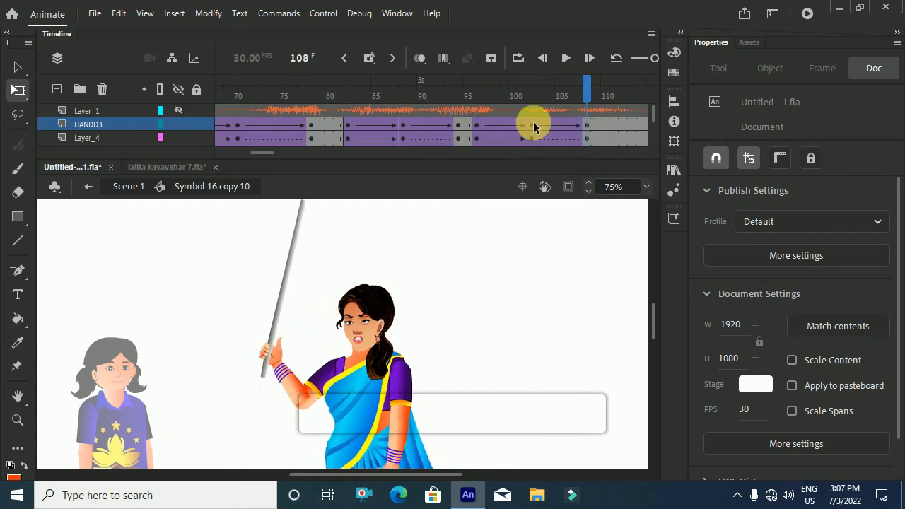
pyautogui.moveTo(346, 125); pyautogui.dragTo(588, 230)
pyautogui.scroll(5, 564, 141)
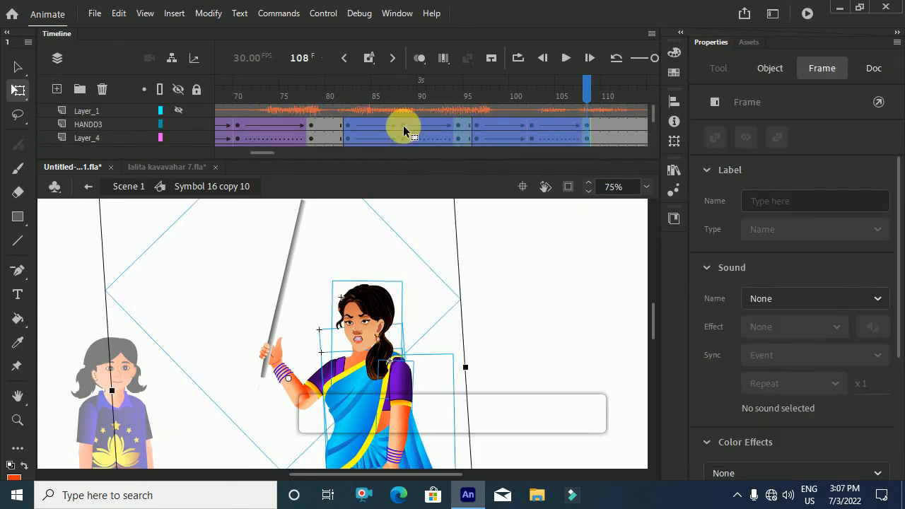
pyautogui.moveTo(357, 125); pyautogui.dragTo(419, 125)
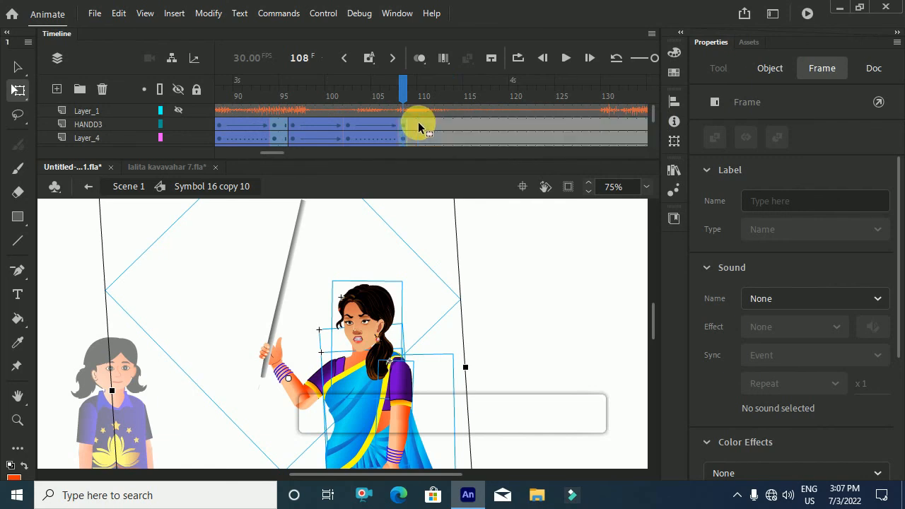
pyautogui.click(418, 126)
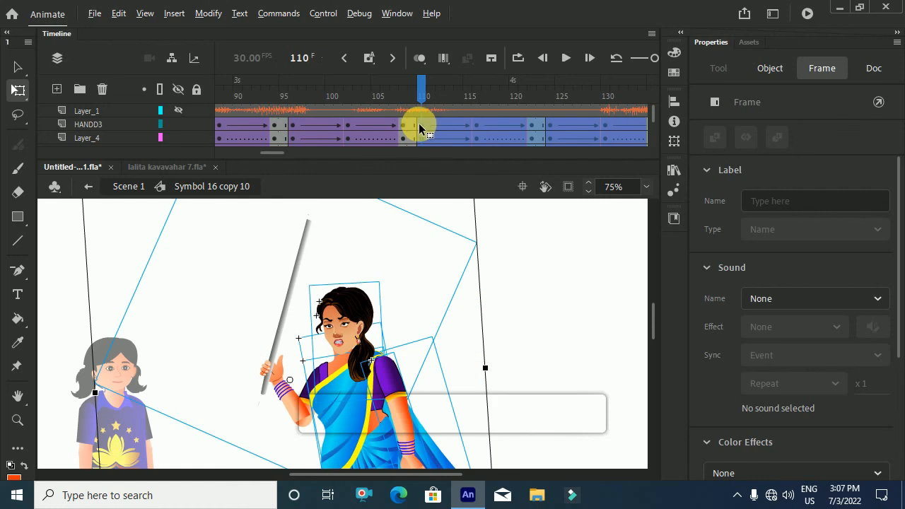
# - Repeat the woman's strike by pasting the copied cycle at frames 138 and 166 on all her layers
pyautogui.moveTo(620, 125); pyautogui.dragTo(311, 130)
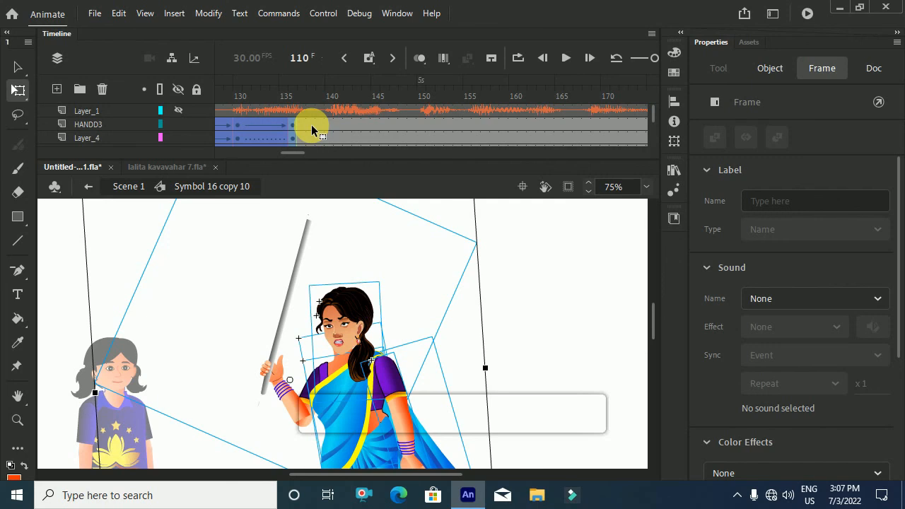
pyautogui.click(311, 125)
pyautogui.moveTo(311, 124); pyautogui.dragTo(568, 126)
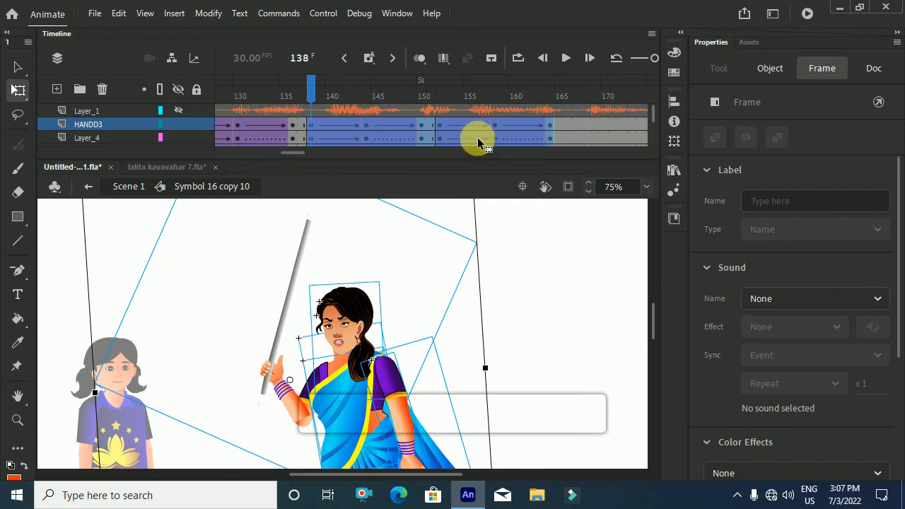
pyautogui.click(569, 127)
pyautogui.hotkey('ctrl', 'alt', 'v')
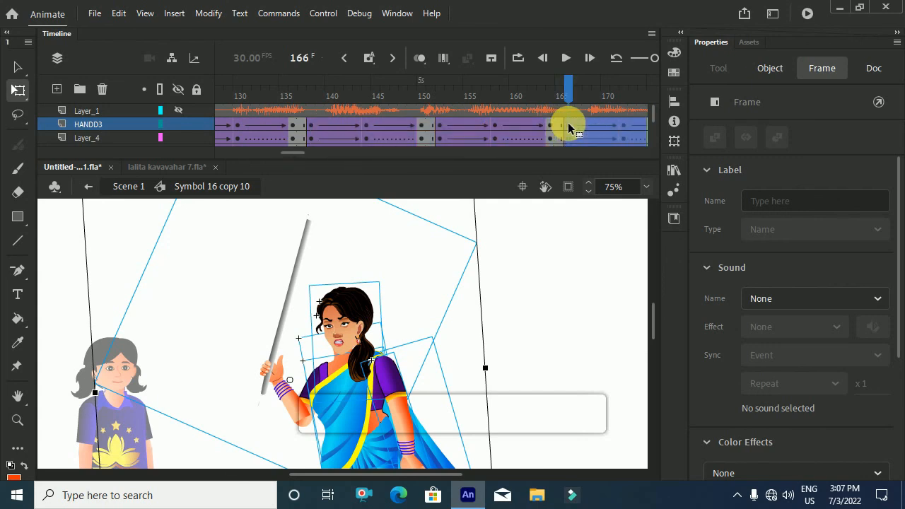
# - Add another repeat of the copied strike cycle on all the woman's layers, starting at frame 195
pyautogui.moveTo(292, 156); pyautogui.dragTo(308, 159)
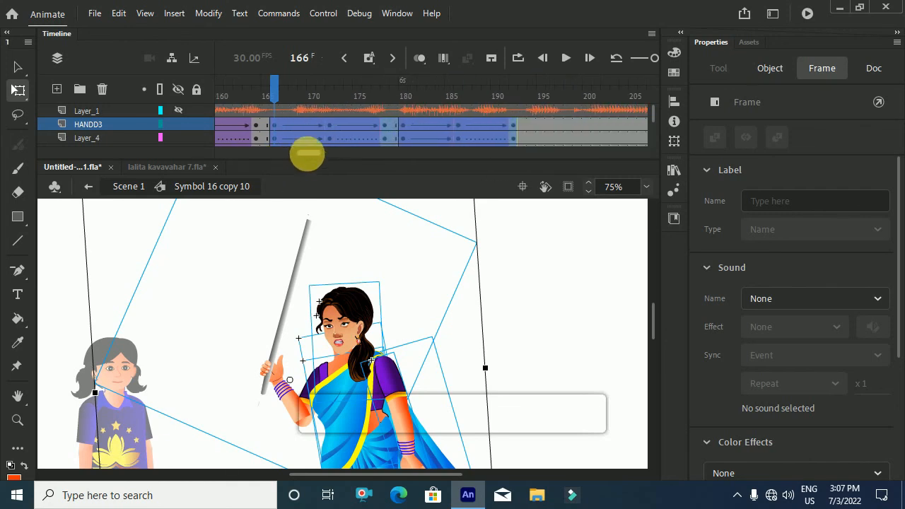
pyautogui.moveTo(272, 125); pyautogui.dragTo(543, 126)
pyautogui.moveTo(543, 126); pyautogui.dragTo(48, 149)
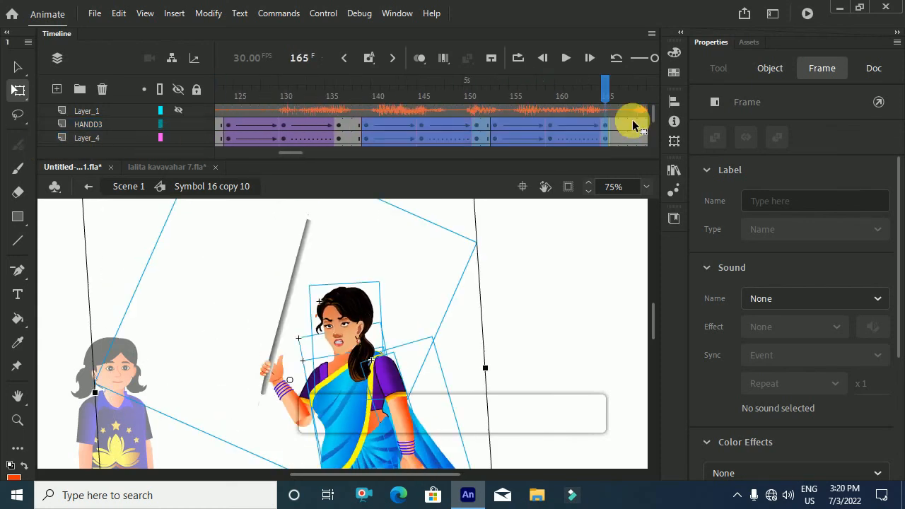
pyautogui.click(635, 126)
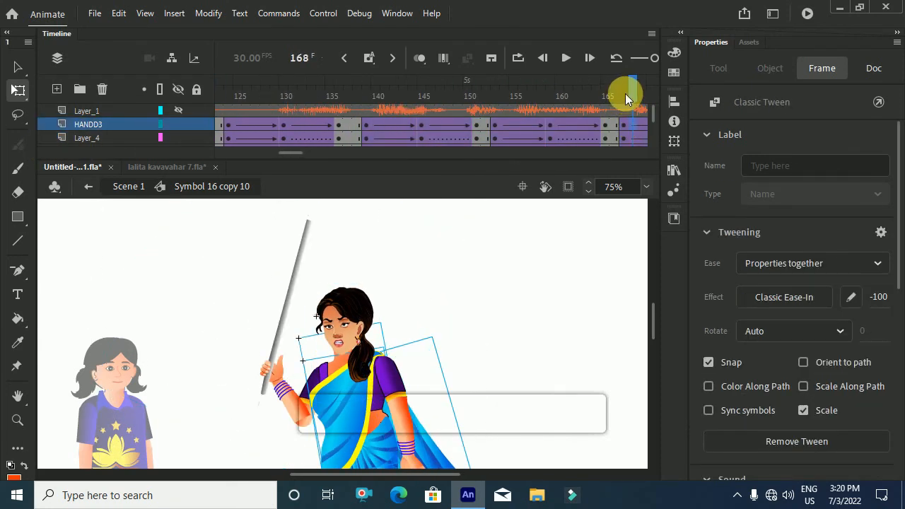
# - Rewind the timeline and play back the repeated strike cycles to about frame 197 to check the continuous hitting motion
pyautogui.click(616, 96)
pyautogui.moveTo(616, 95); pyautogui.dragTo(126, 126)
pyautogui.press('Return')
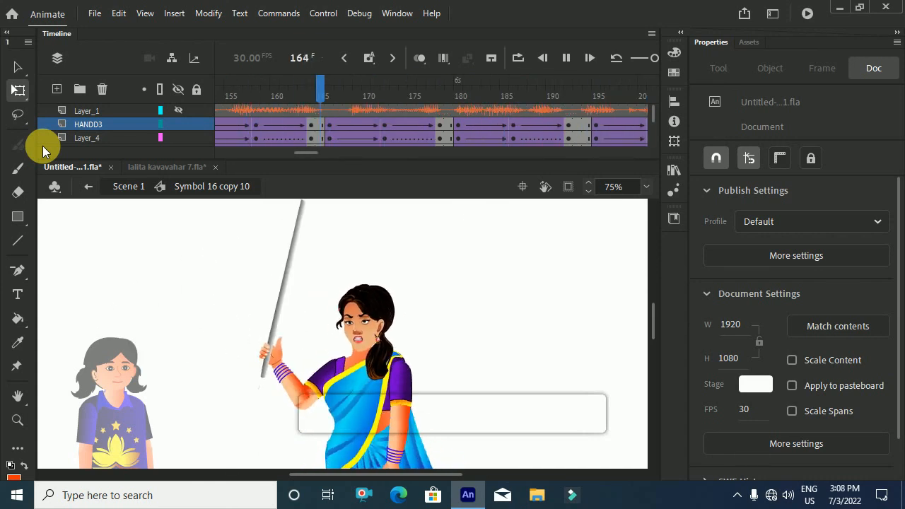
pyautogui.press('Return')
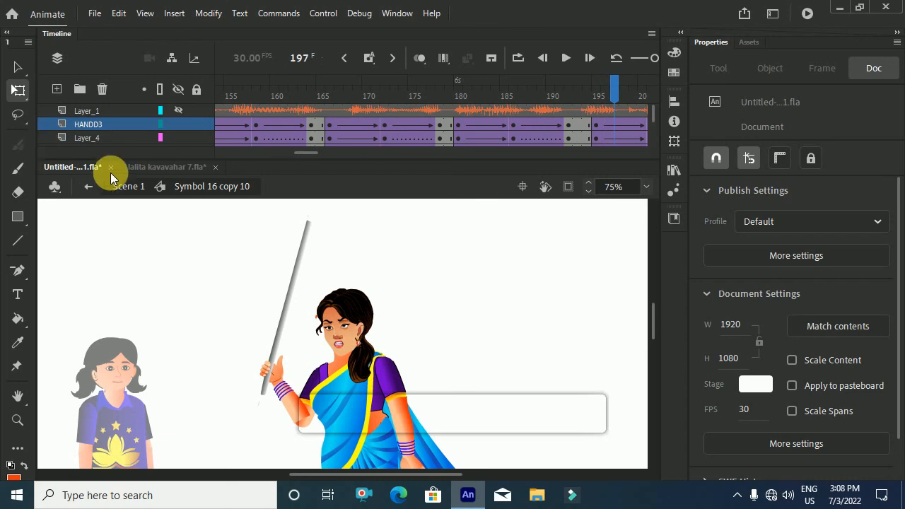